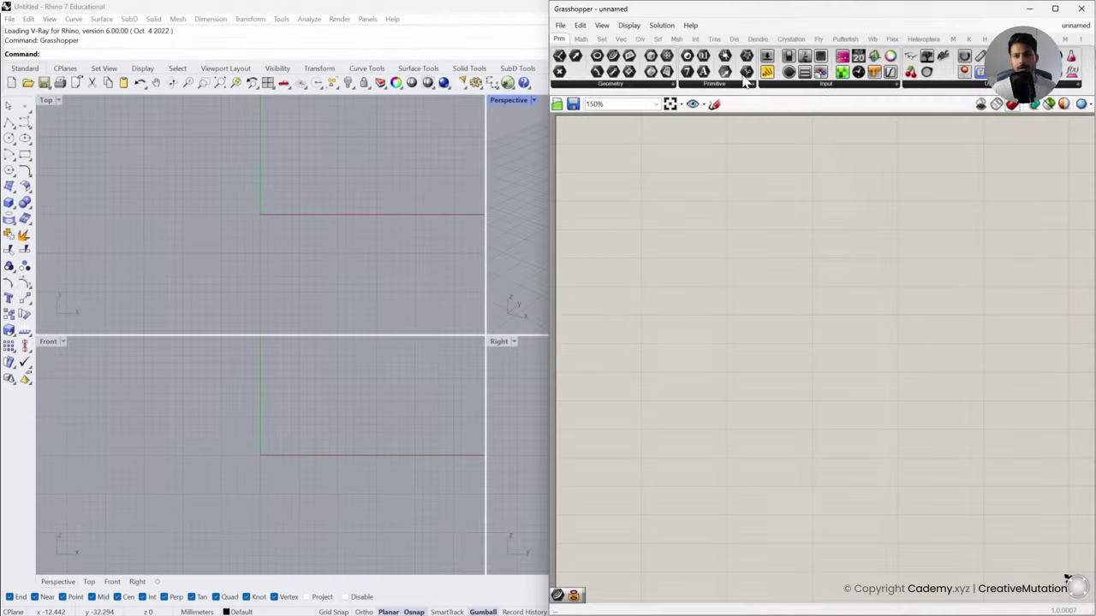
Widen the Rhino properties area so the viewports fit beside the Grasshopper window, and maximize the Perspective viewport
drag(795, 6, 809, 212)
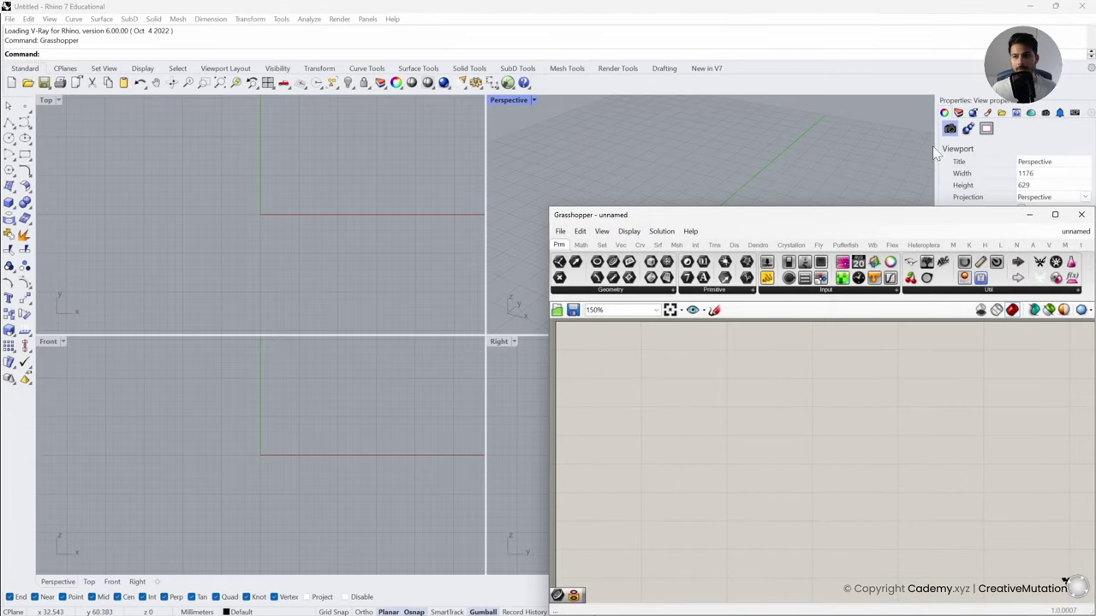
drag(936, 153, 549, 151)
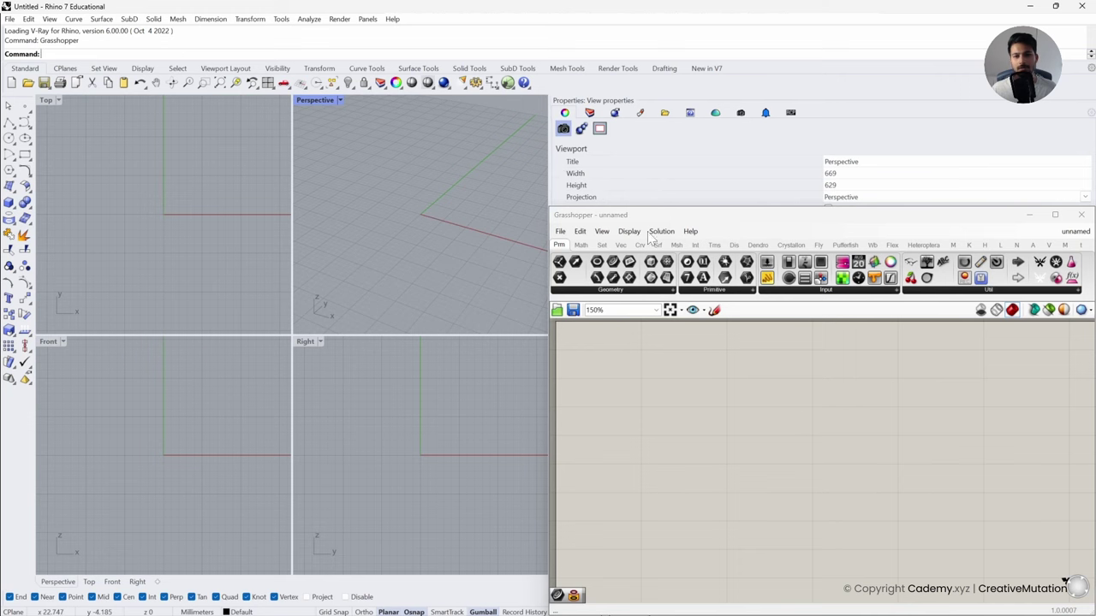
drag(670, 215, 678, 4)
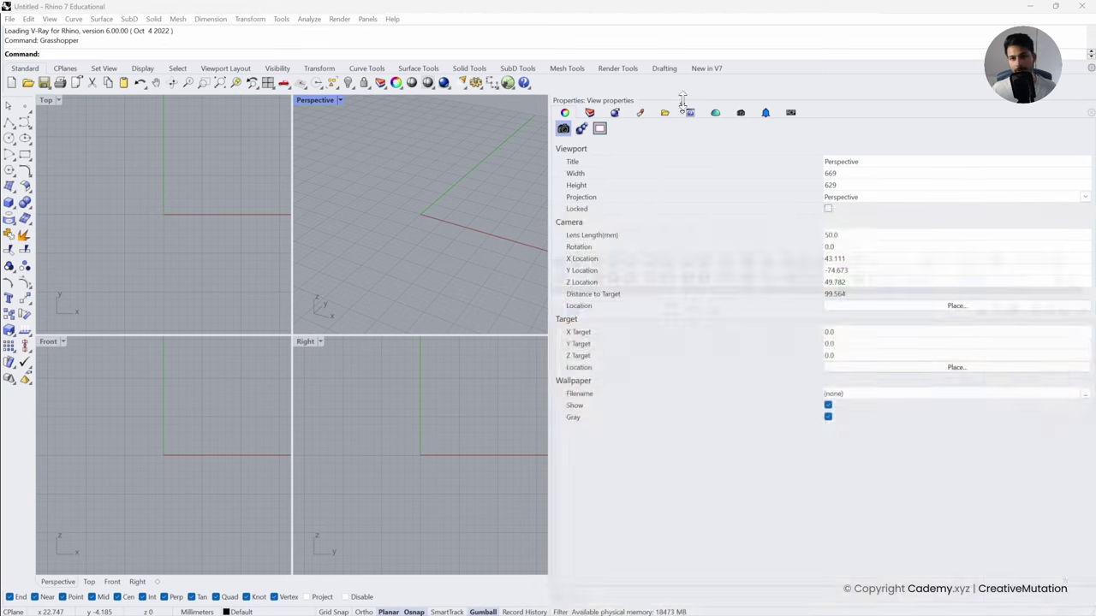
click(417, 263)
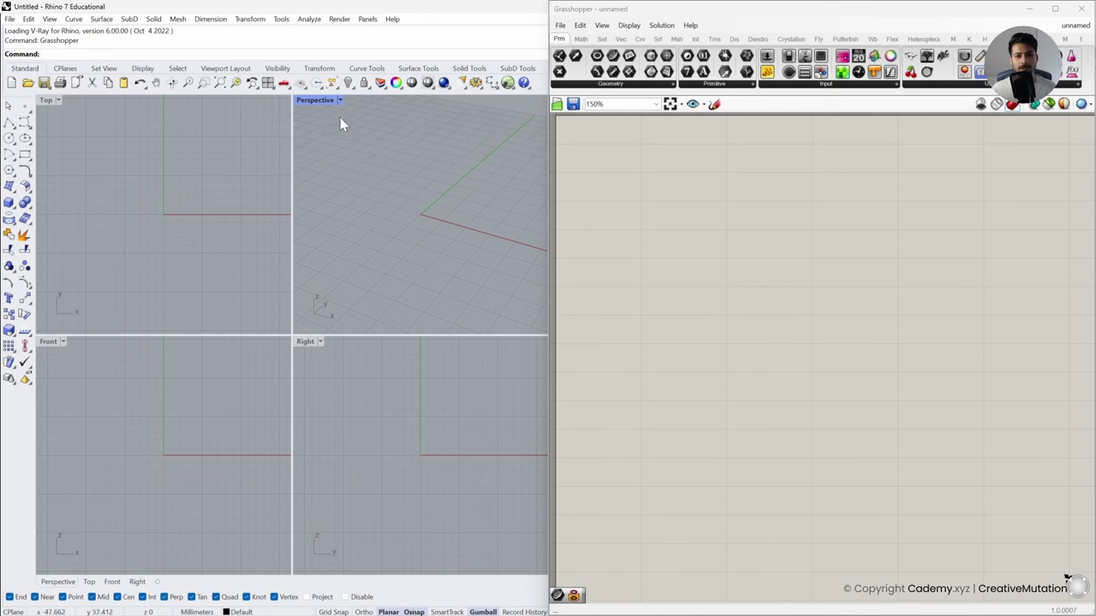
double_click(313, 103)
right_drag(299, 360, 410, 380)
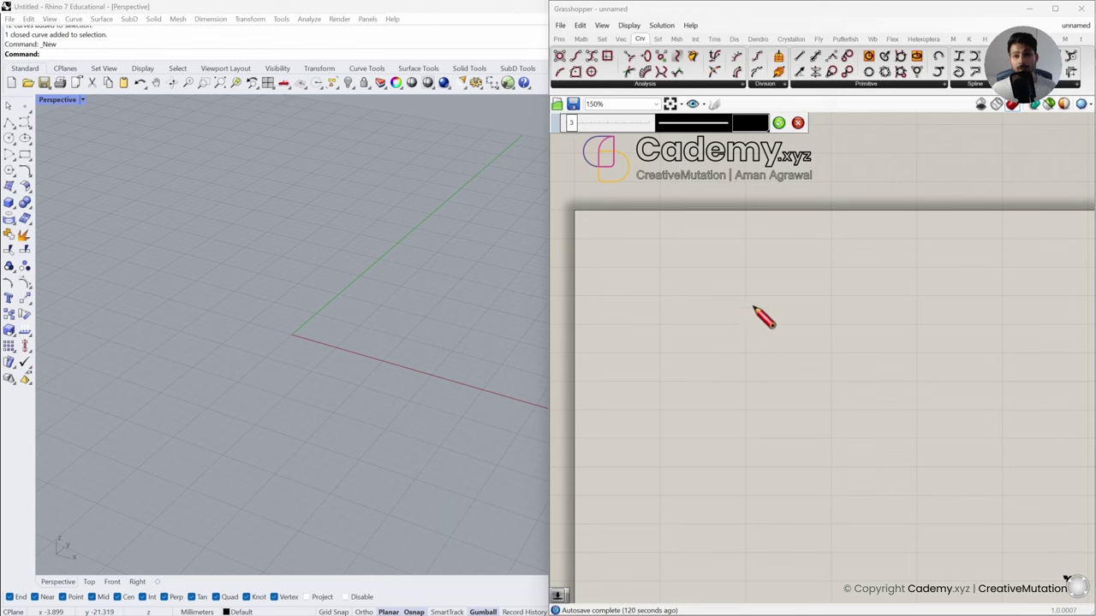
Sketch a flat ellipse on the Grasshopper canvas and mark five division ticks along it
mouse_move(805, 298)
mouse_down()
mouse_move(721, 313)
mouse_move(705, 356)
mouse_move(842, 362)
mouse_move(848, 314)
mouse_move(778, 300)
mouse_up()
drag(844, 312, 852, 319)
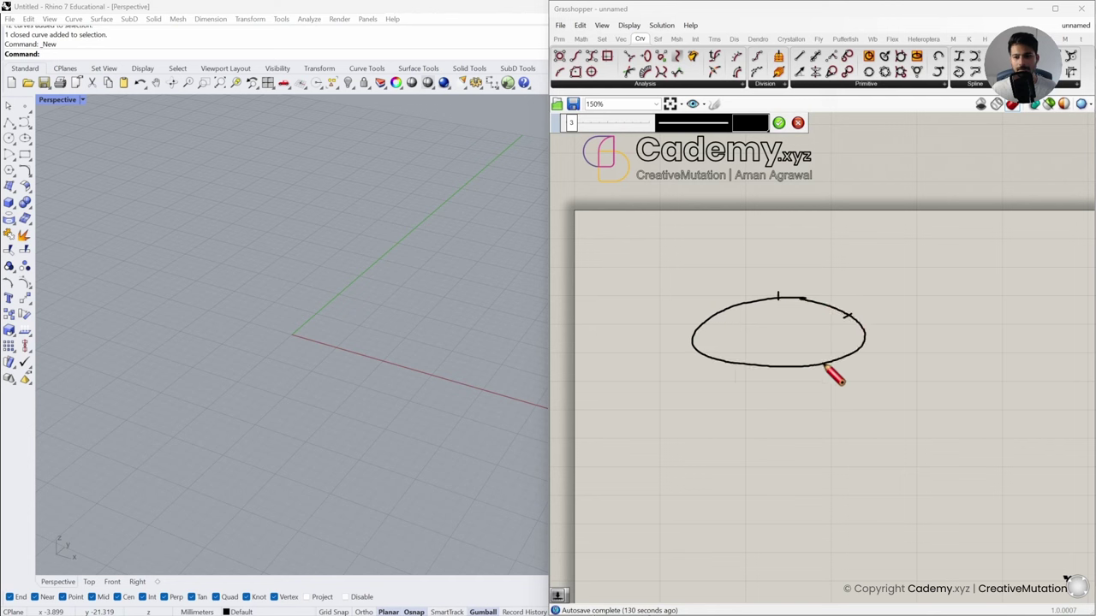
drag(814, 359, 818, 368)
drag(726, 358, 731, 367)
drag(706, 315, 716, 323)
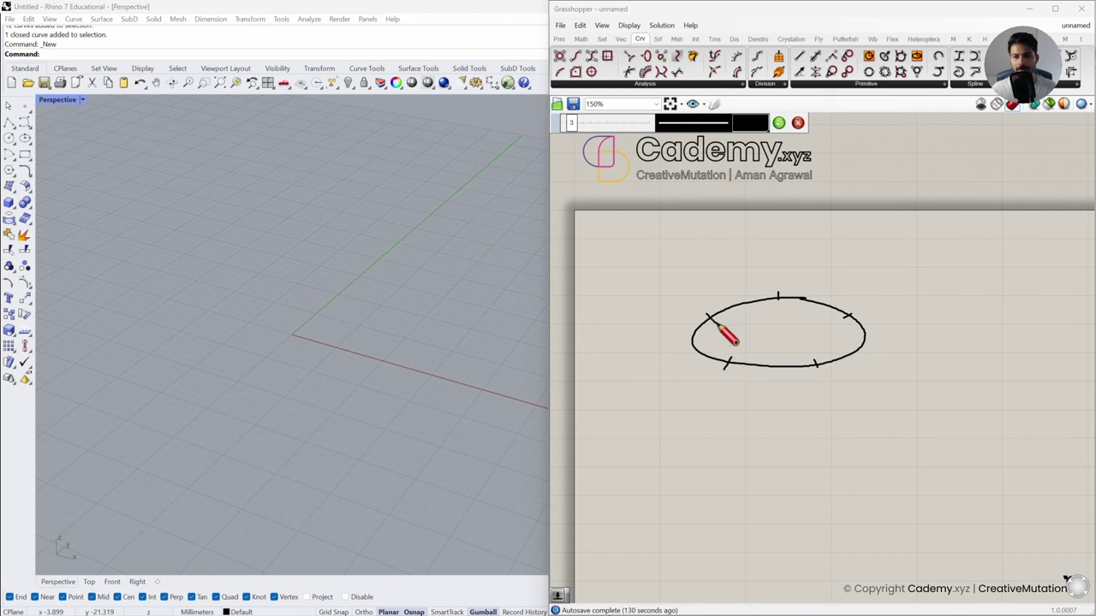
Sketch upright section circles at the five ticks with a ring-shaped outline around them, and discard the sketch
mouse_move(779, 264)
mouse_down()
mouse_move(778, 315)
mouse_move(791, 267)
mouse_move(779, 260)
mouse_up()
mouse_move(850, 287)
mouse_down()
mouse_move(837, 310)
mouse_move(873, 323)
mouse_move(844, 287)
mouse_up()
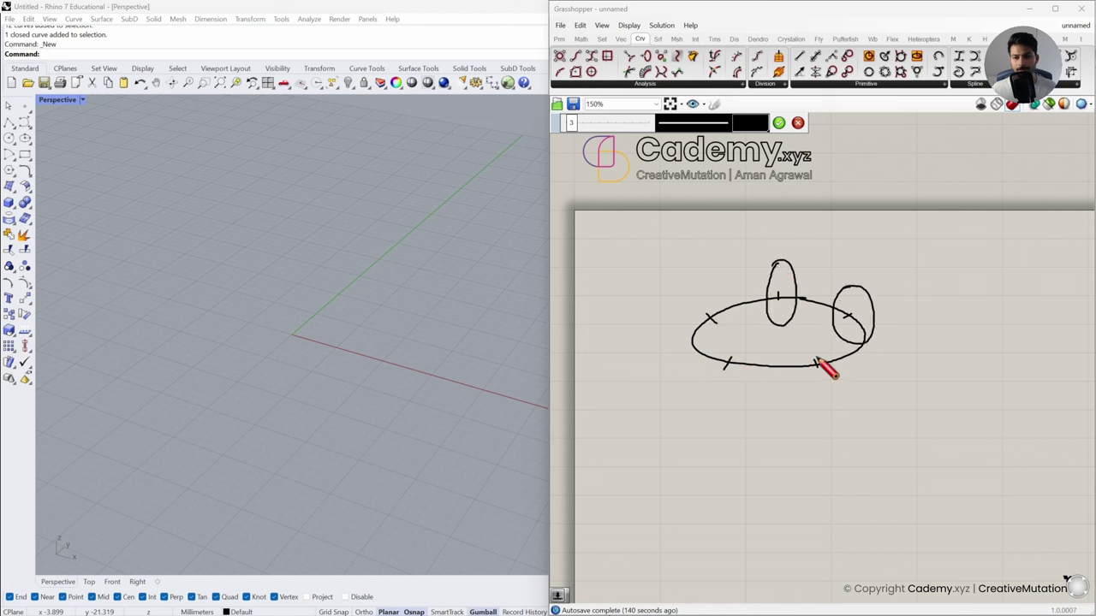
mouse_move(817, 341)
mouse_down()
mouse_move(809, 387)
mouse_move(815, 341)
mouse_up()
mouse_move(739, 327)
mouse_down()
mouse_move(725, 336)
mouse_move(750, 345)
mouse_move(728, 323)
mouse_move(717, 340)
mouse_move(723, 299)
mouse_move(708, 294)
mouse_move(760, 269)
mouse_move(845, 280)
mouse_move(864, 362)
mouse_move(768, 392)
mouse_move(694, 355)
mouse_move(711, 304)
mouse_up()
mouse_move(792, 317)
mouse_down()
mouse_move(729, 308)
mouse_move(782, 349)
mouse_move(796, 306)
mouse_move(777, 351)
mouse_up()
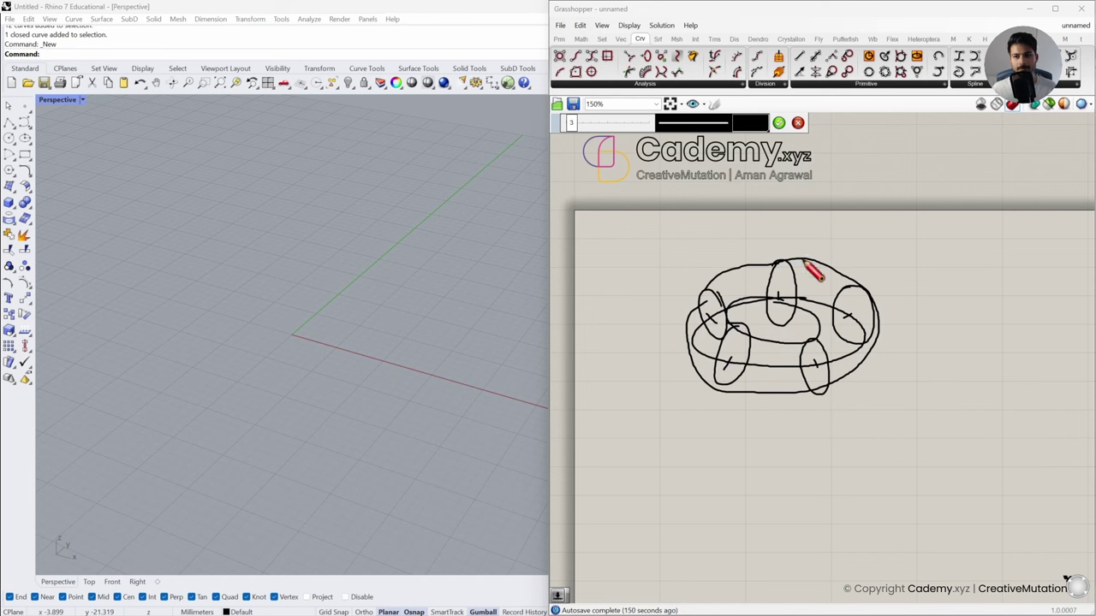
click(798, 123)
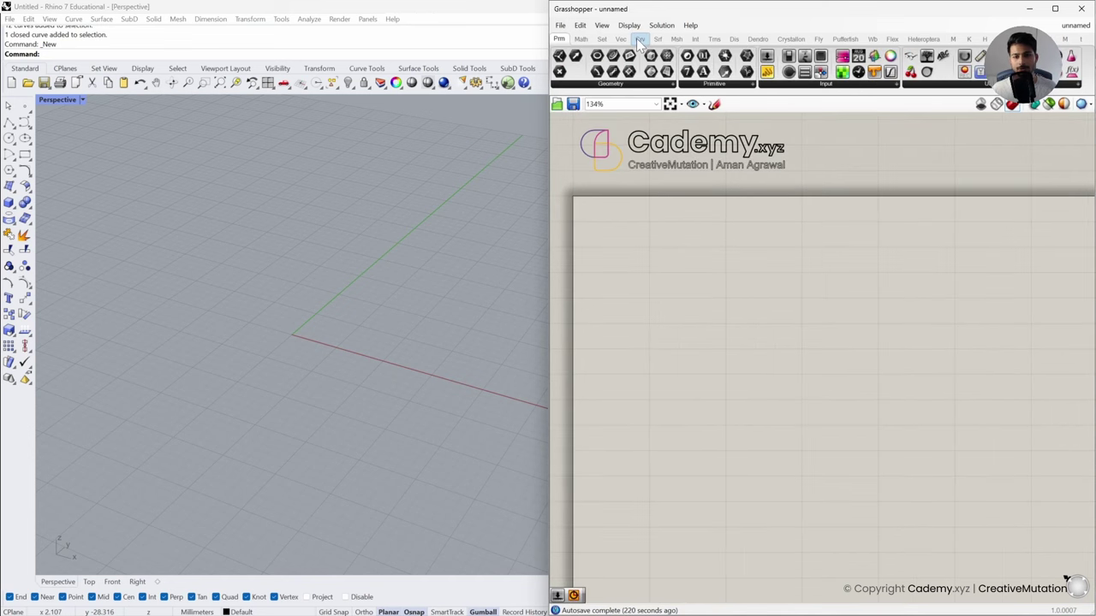
Place a primitive Circle component, defined by base plane and radius, on the empty Grasshopper canvas
click(640, 39)
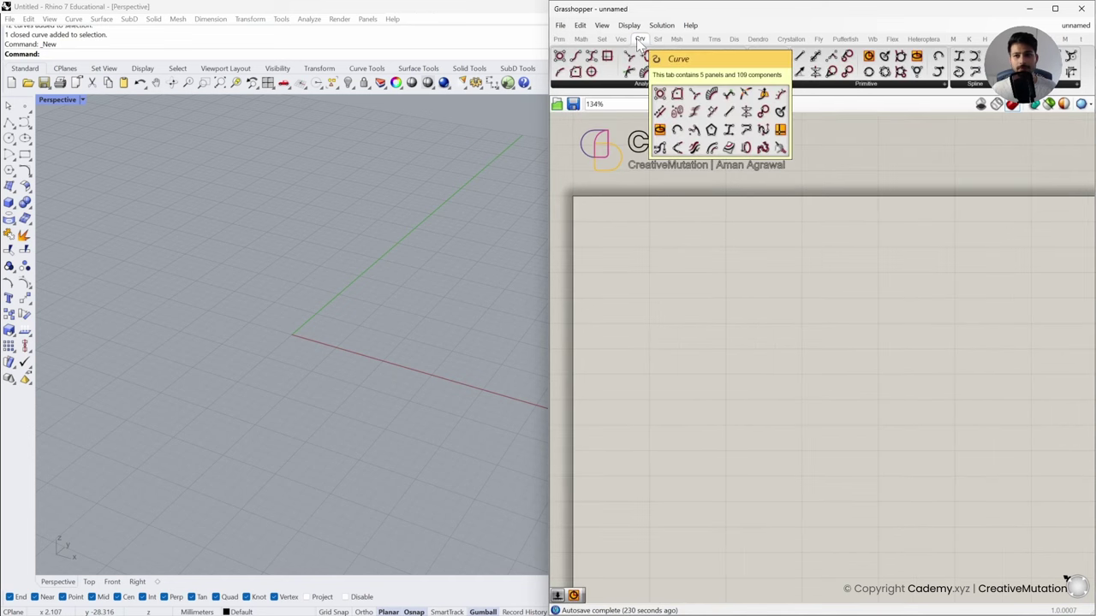
click(847, 89)
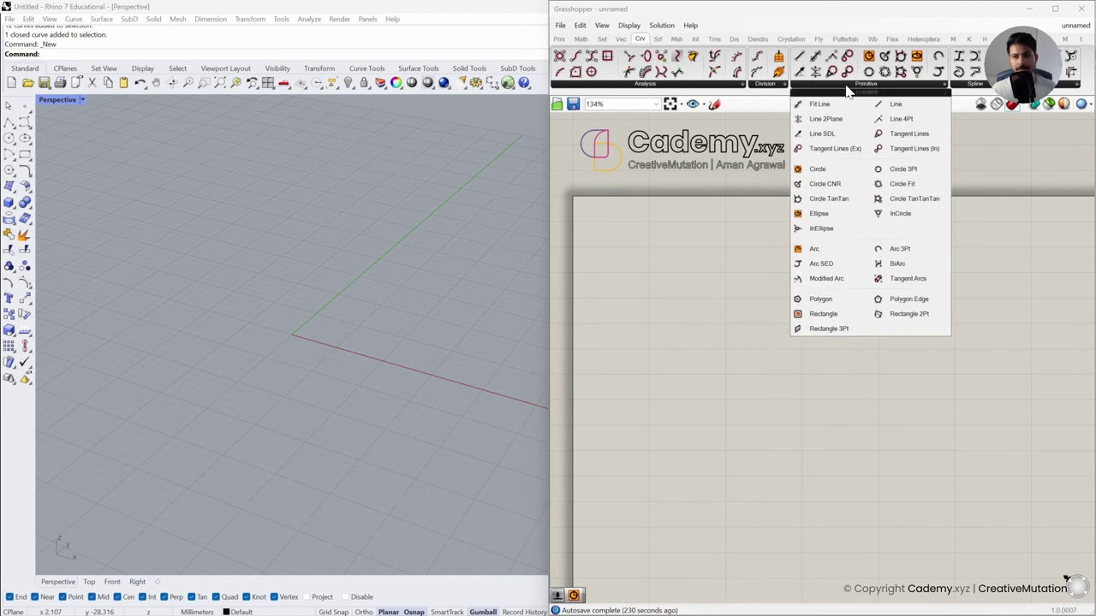
click(830, 173)
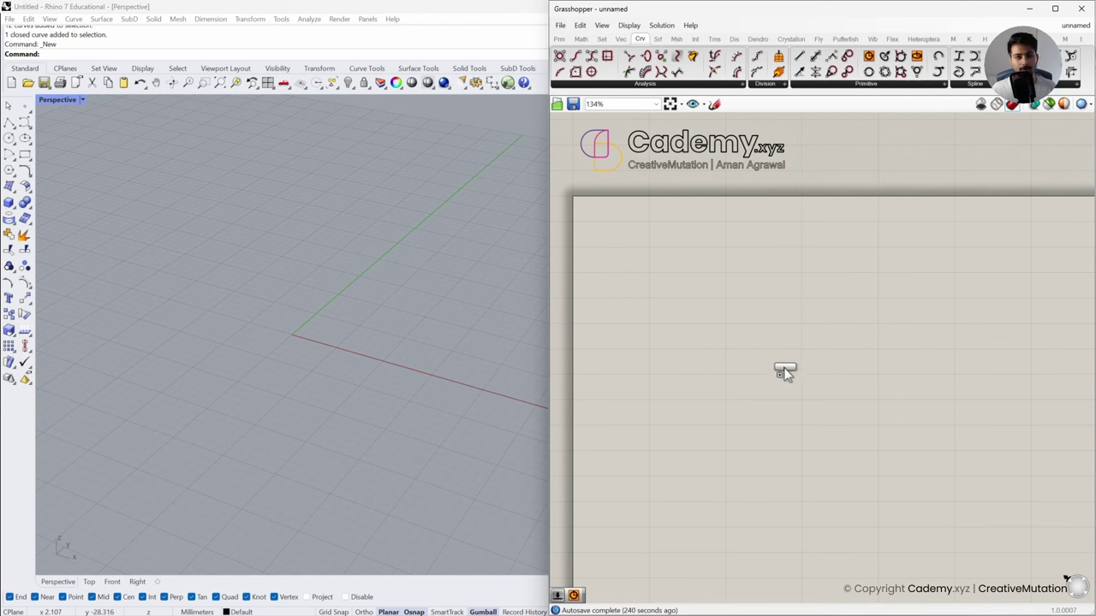
click(769, 332)
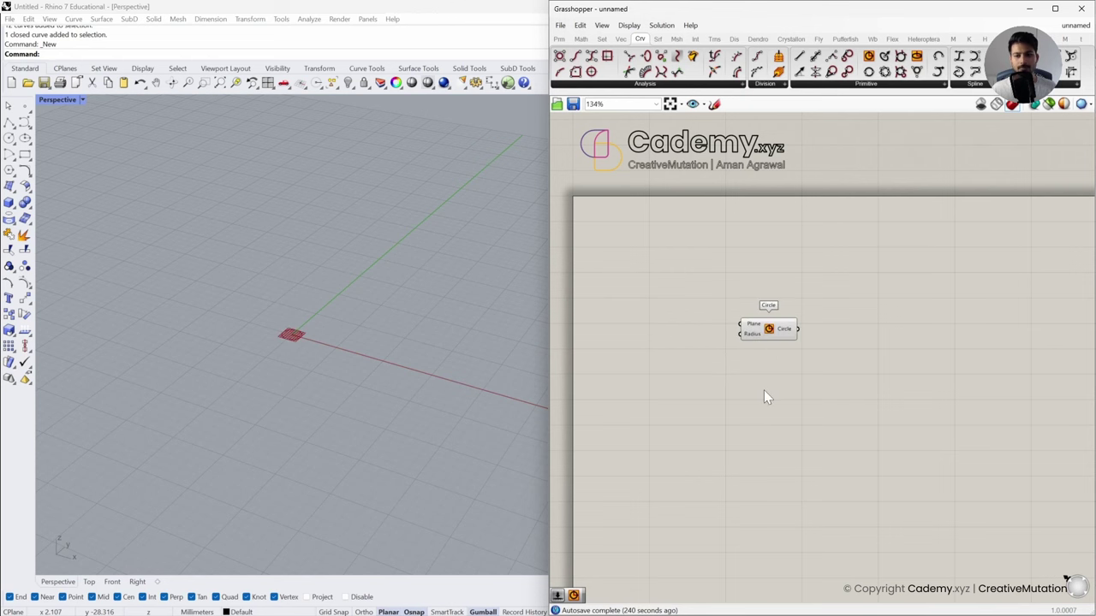
scroll(770, 358, up, 3)
scroll(770, 350, up, 1)
click(772, 306)
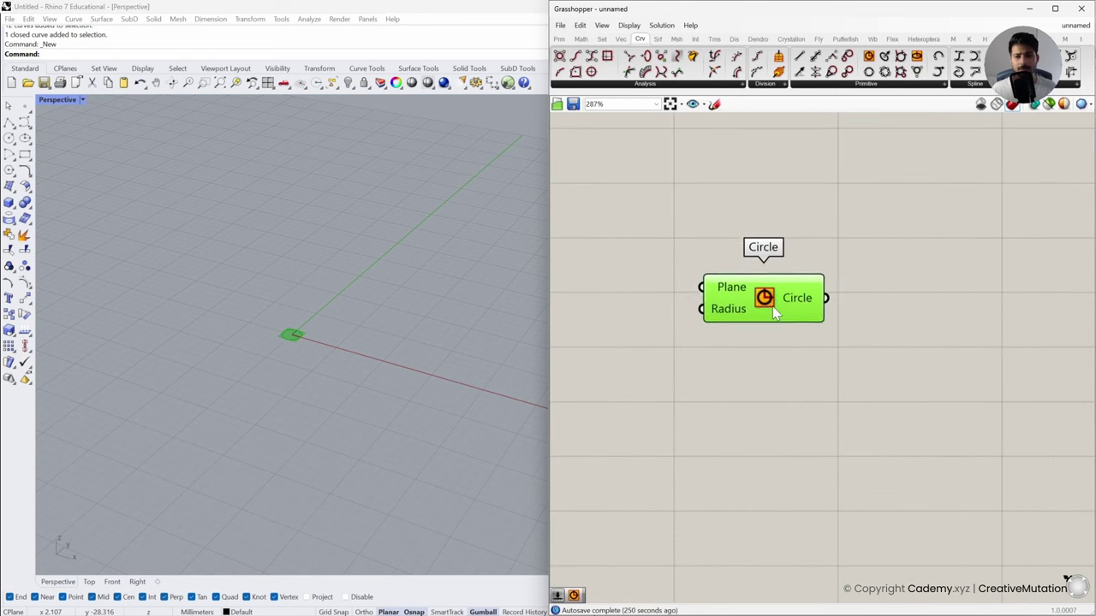
click(759, 358)
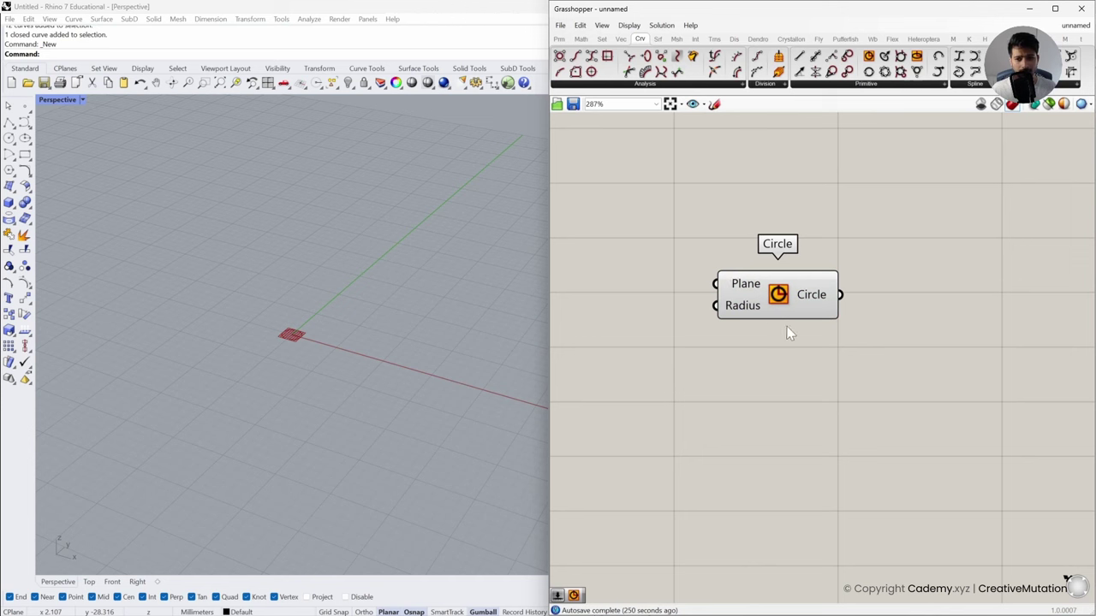
mouse_move(753, 305)
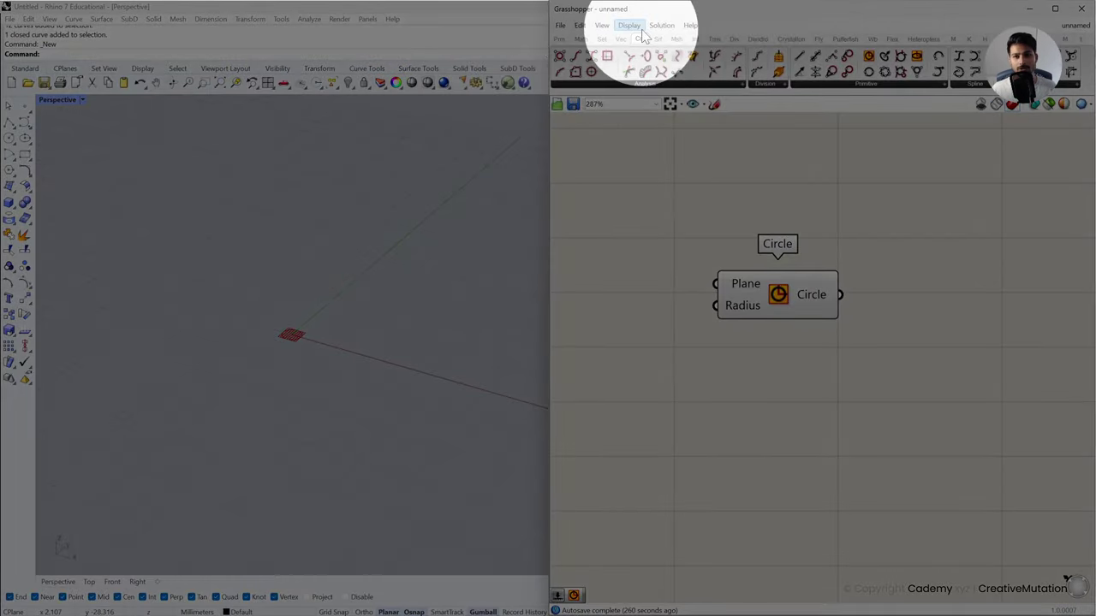
Turn off Draw Icons and Draw Full Names so the Circle component uses abbreviated text labels
click(629, 26)
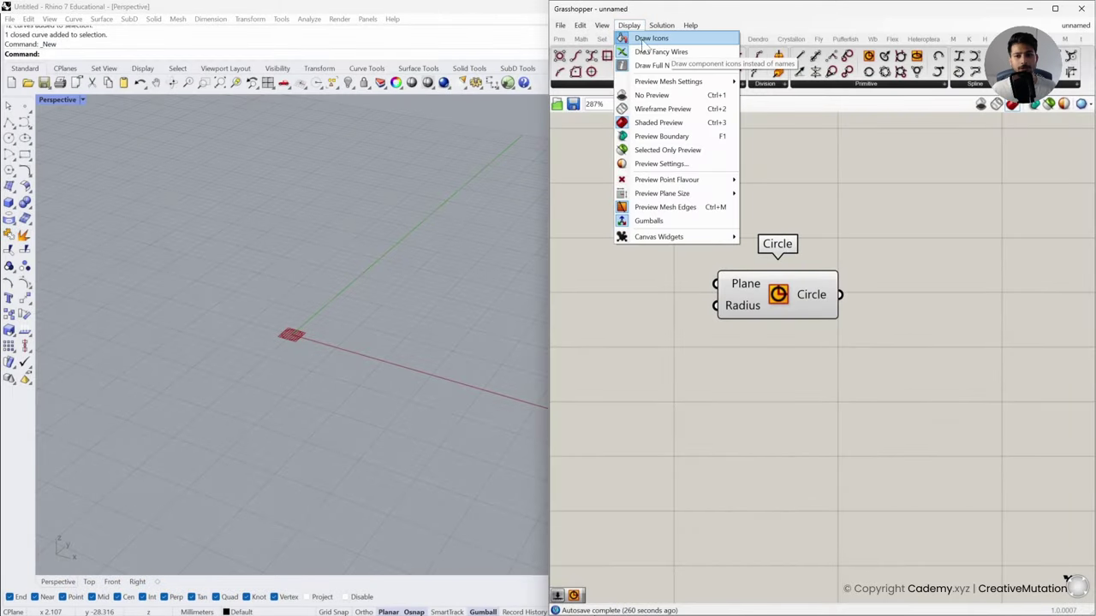
click(652, 40)
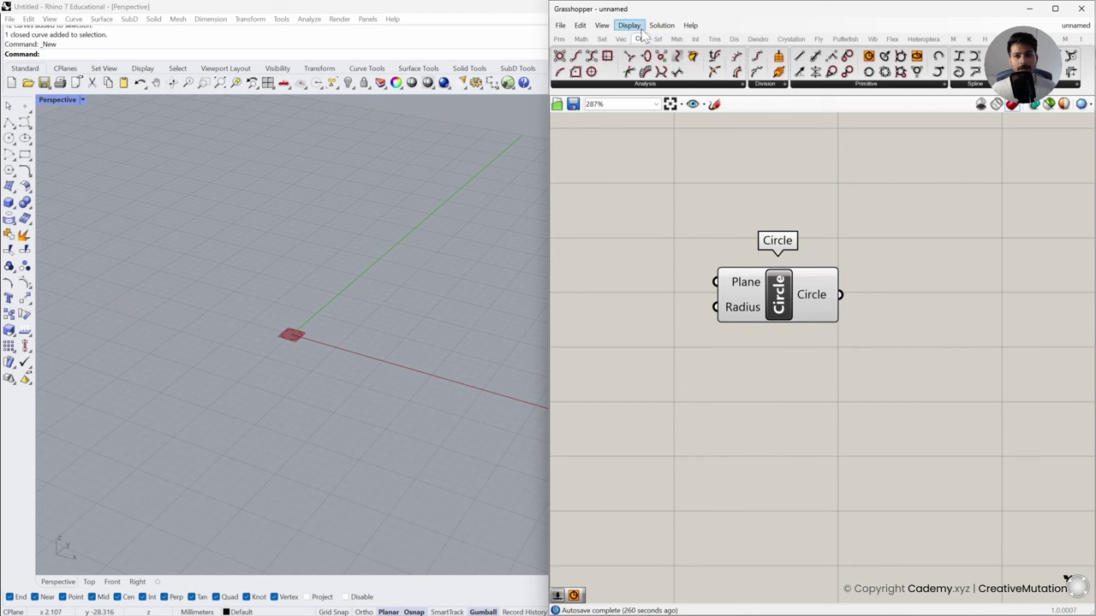
click(629, 25)
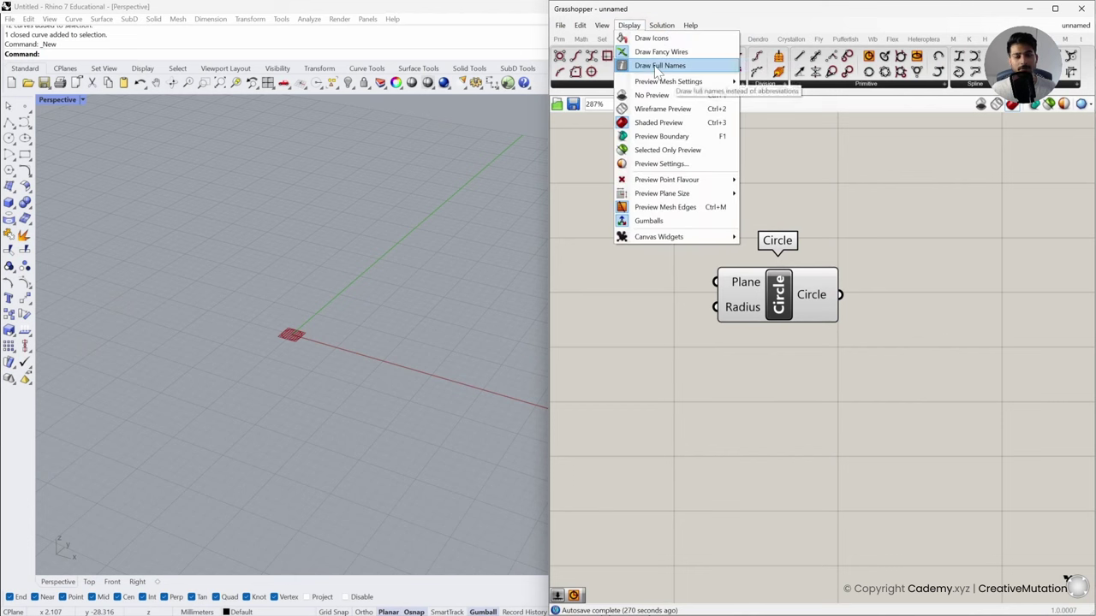
click(658, 67)
Turn Draw Full Names and Draw Icons back on for the component display
click(629, 26)
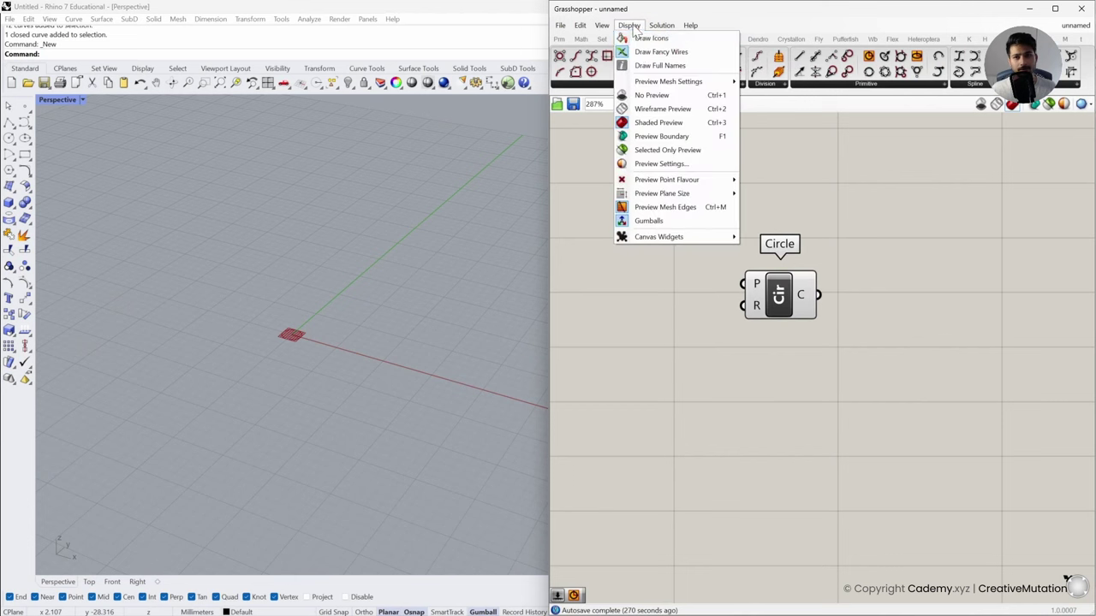
click(648, 68)
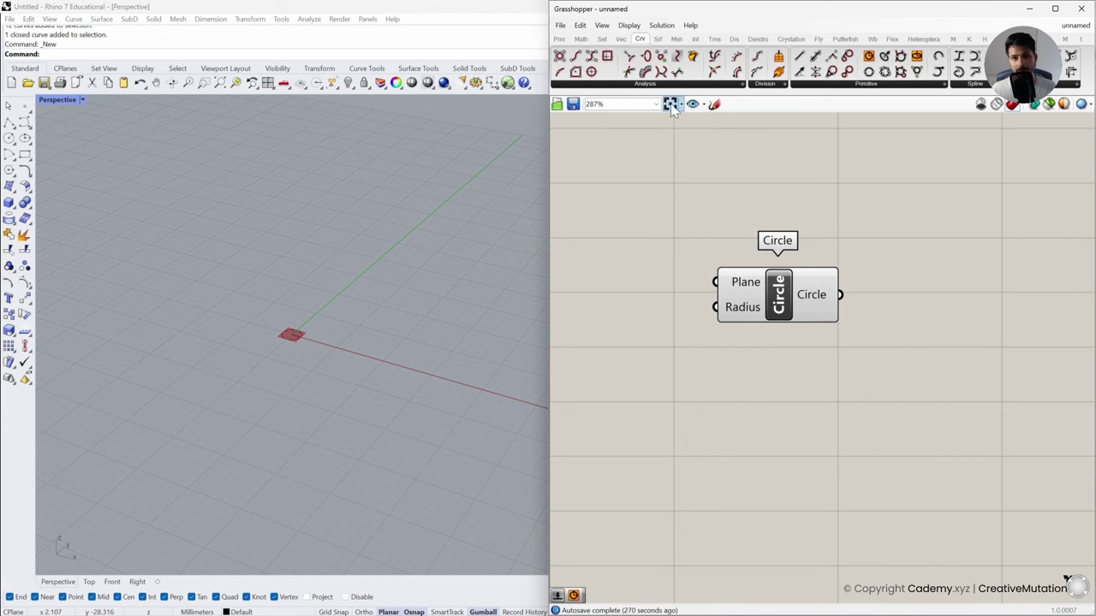
click(630, 26)
click(648, 38)
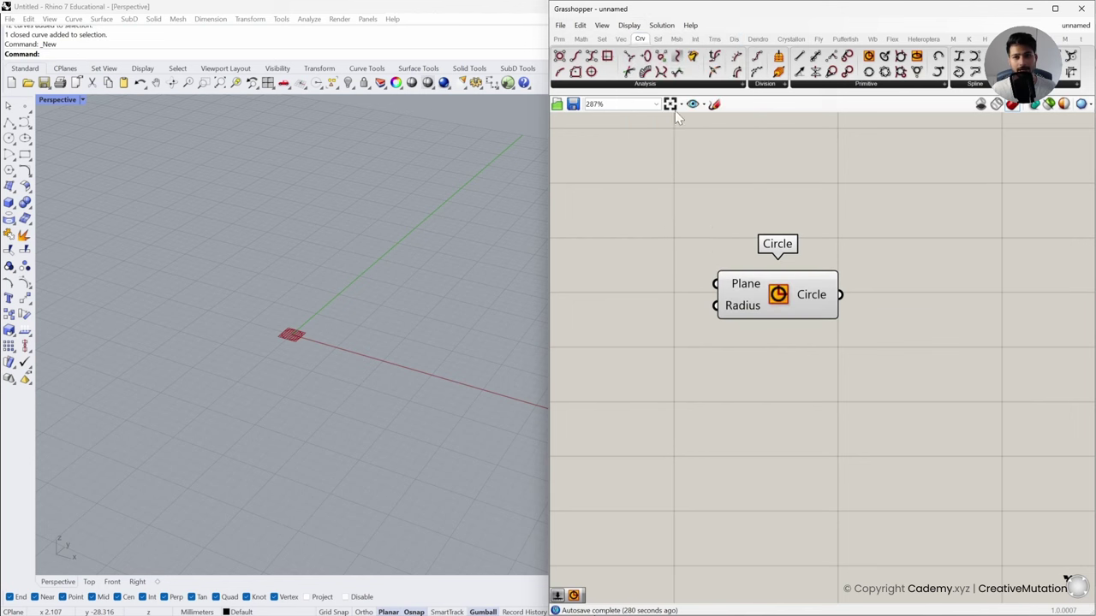
Reposition the Circle component slightly on the canvas, leaving free space in front of its inputs
drag(778, 293, 798, 286)
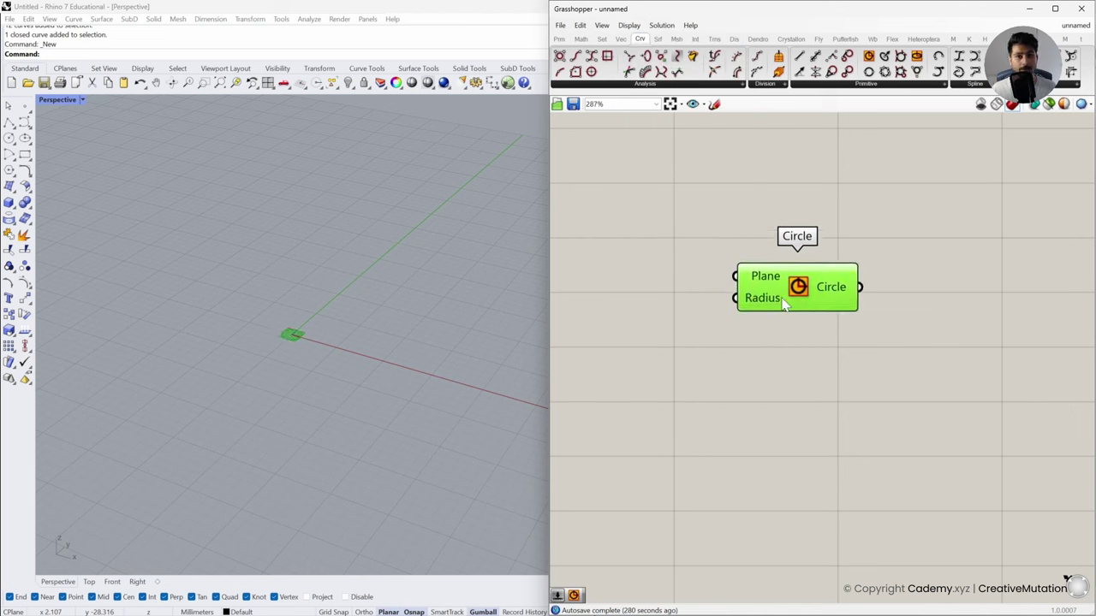
click(794, 349)
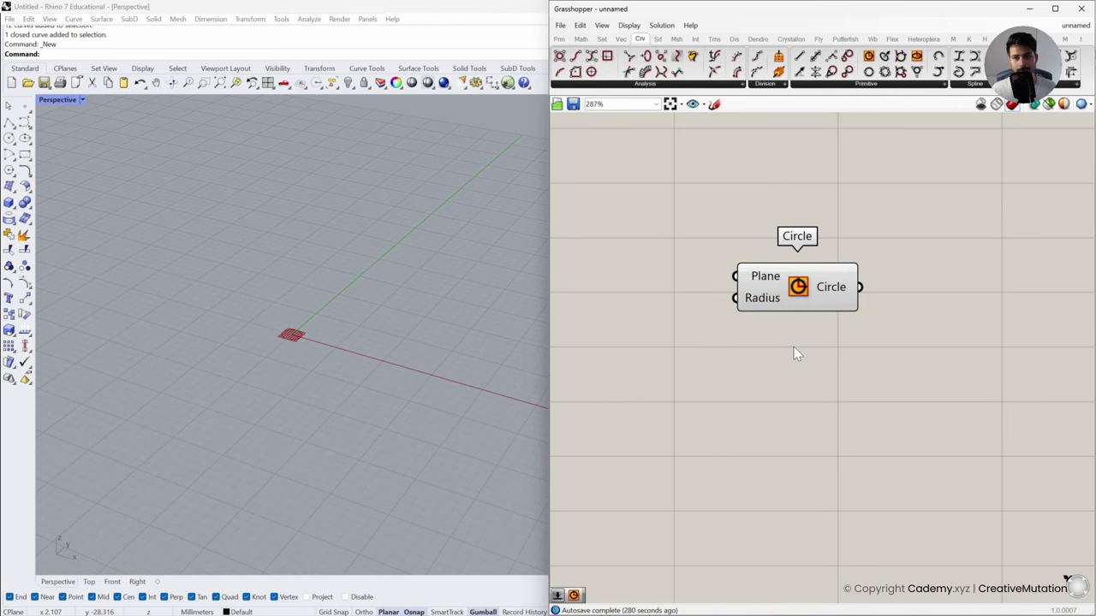
scroll(794, 347, down, 1)
right_drag(768, 367, 824, 339)
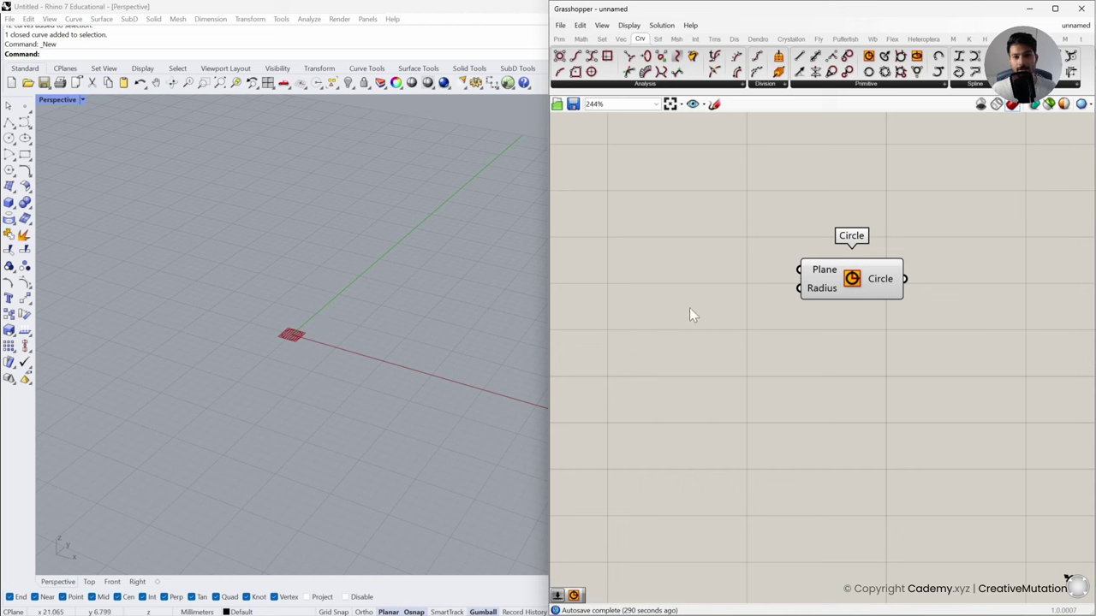
right_drag(691, 315, 727, 310)
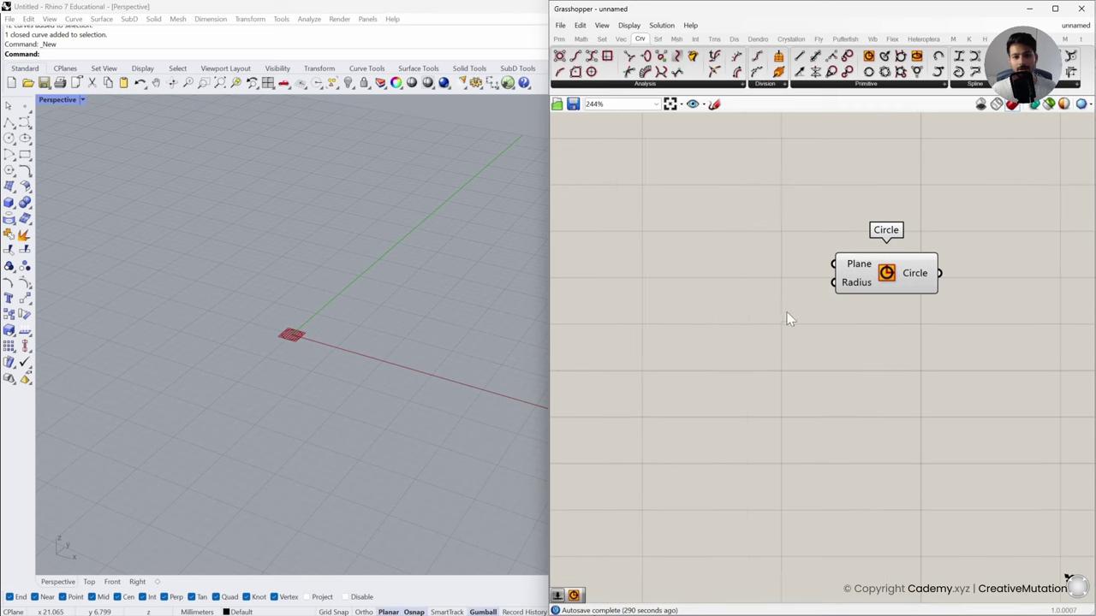
Add a number slider with the value 25 in front of the Circle component's inputs
double_click(673, 318)
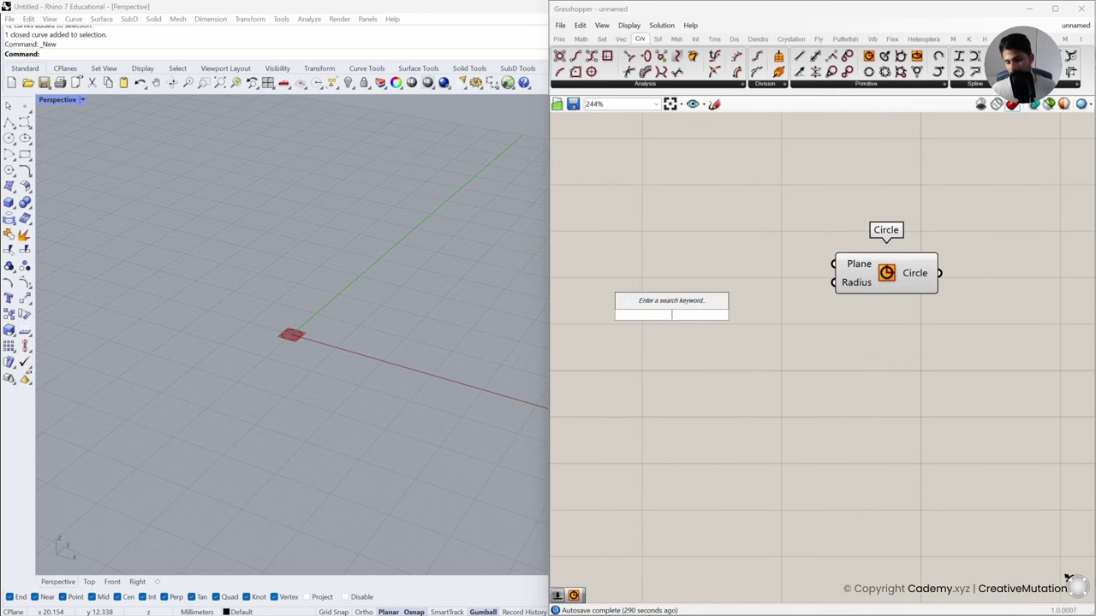
double_click(714, 288)
double_click(670, 320)
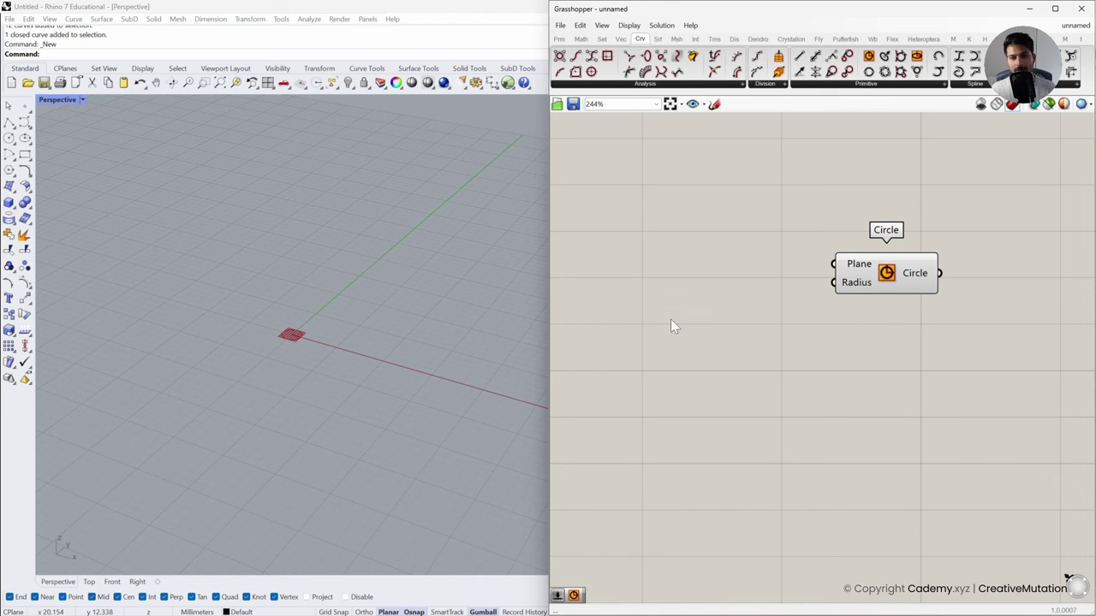
click(704, 284)
double_click(705, 288)
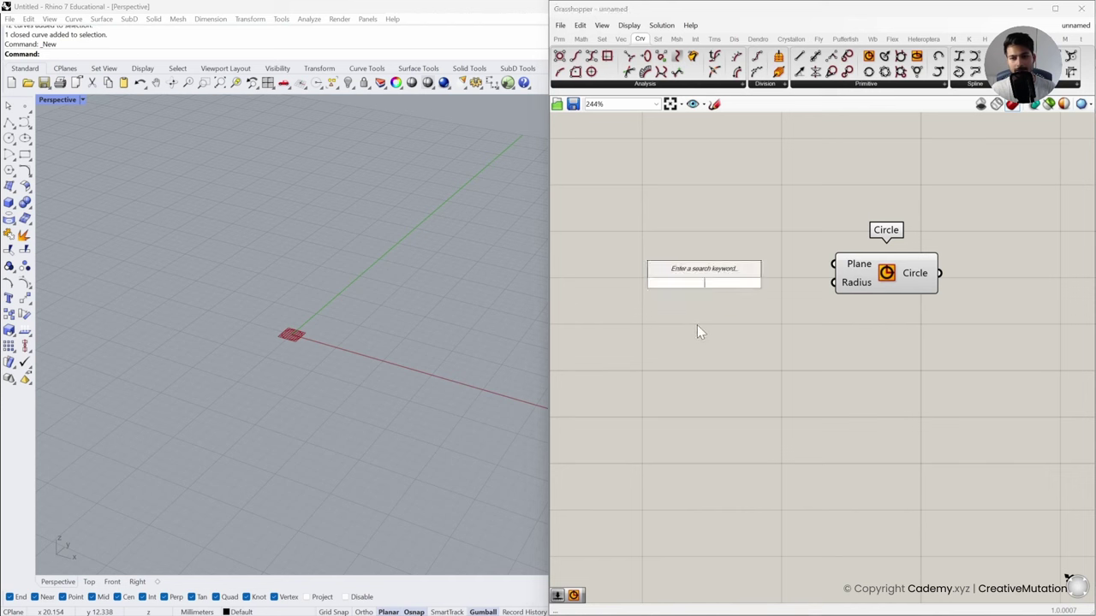
text(25)
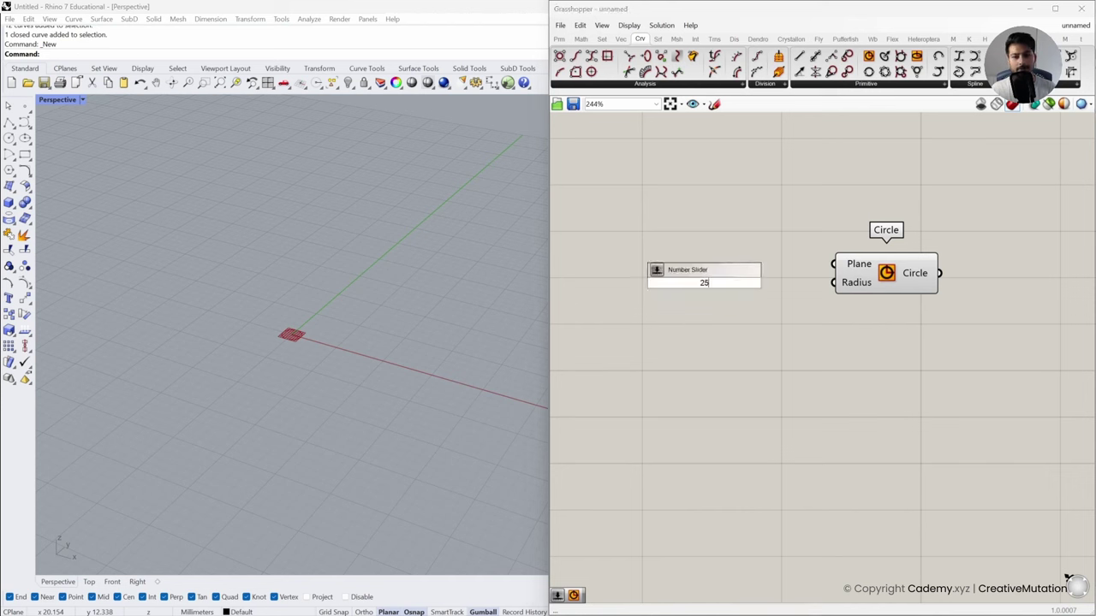
key(Return)
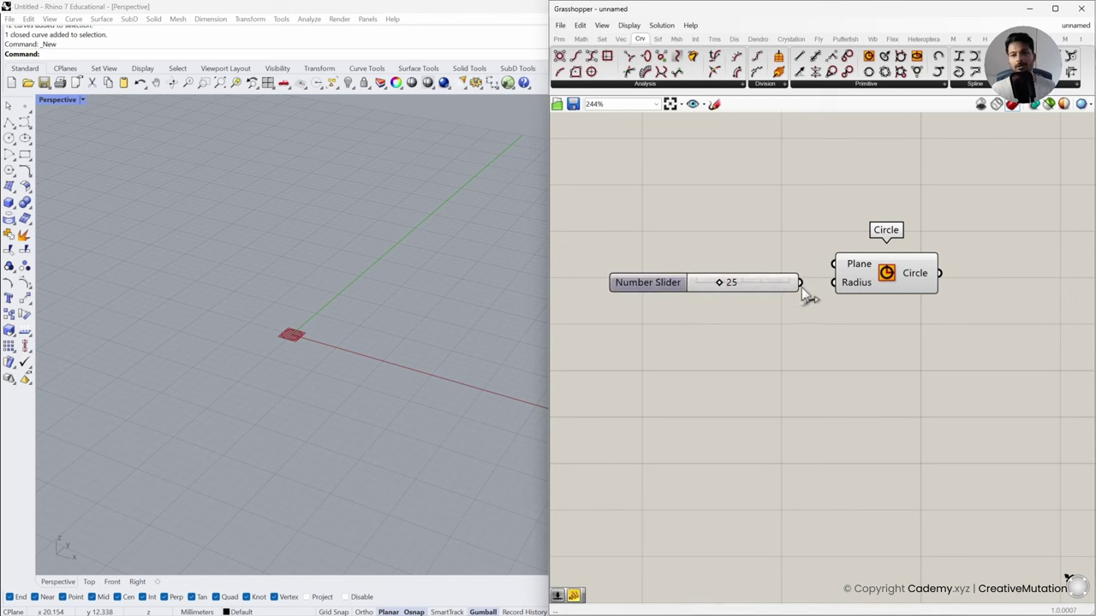
Connect the number slider to the Circle's Radius input and align the component so the wire runs straight
drag(769, 282, 827, 295)
click(753, 337)
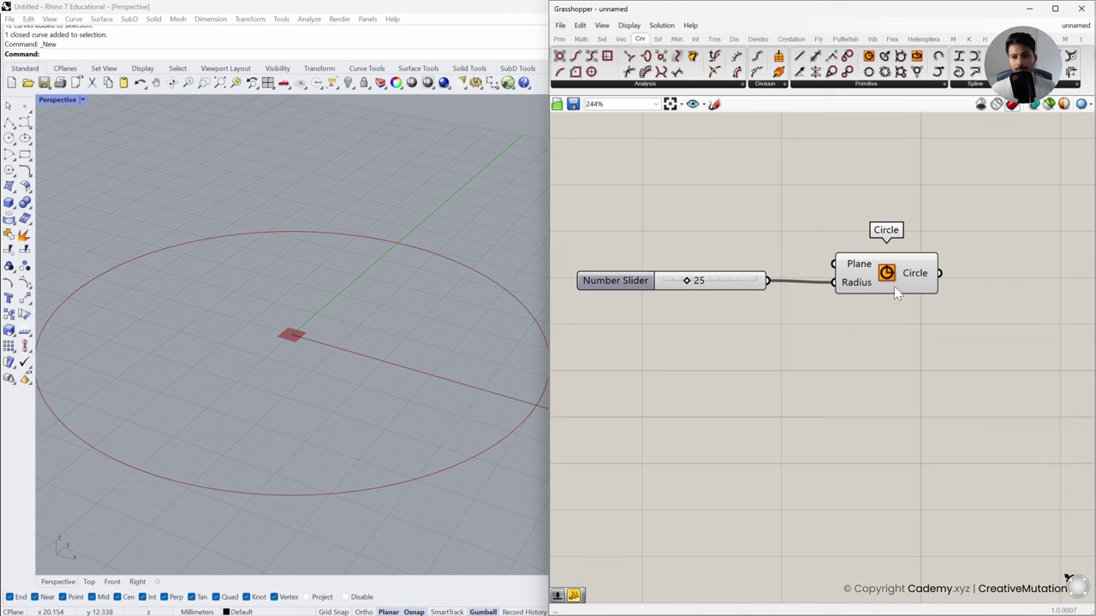
drag(894, 286, 889, 284)
click(870, 331)
scroll(428, 340, down, 4)
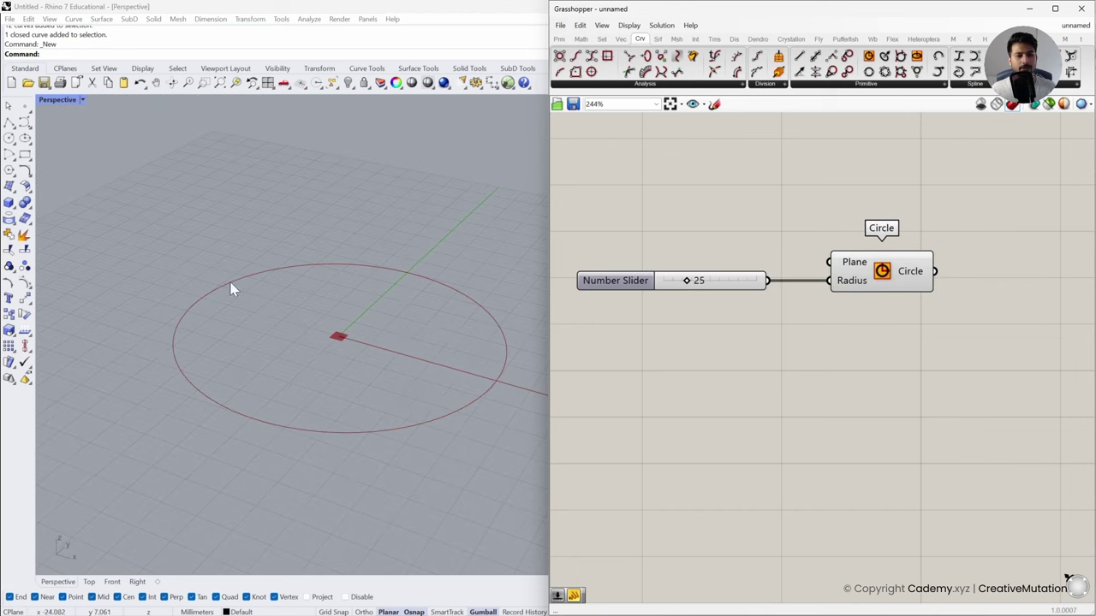
scroll(230, 283, down, 2)
scroll(326, 327, up, 2)
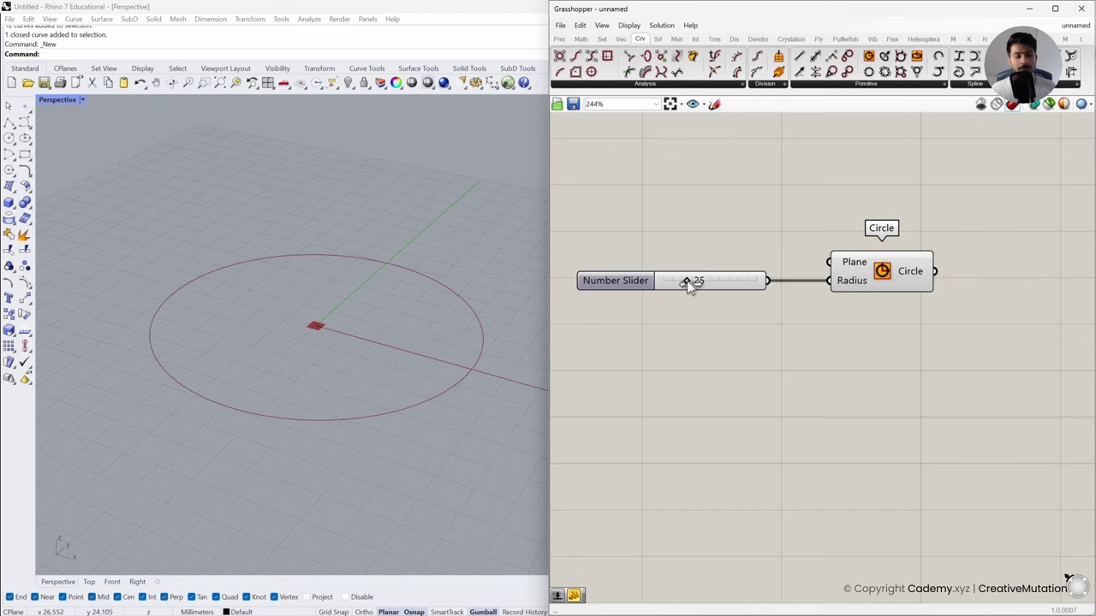
Add a Perp Frames component after the Circle component and connect the Circle output to its Curve input
mouse_move(686, 281)
mouse_down()
mouse_move(712, 286)
mouse_move(687, 291)
mouse_up()
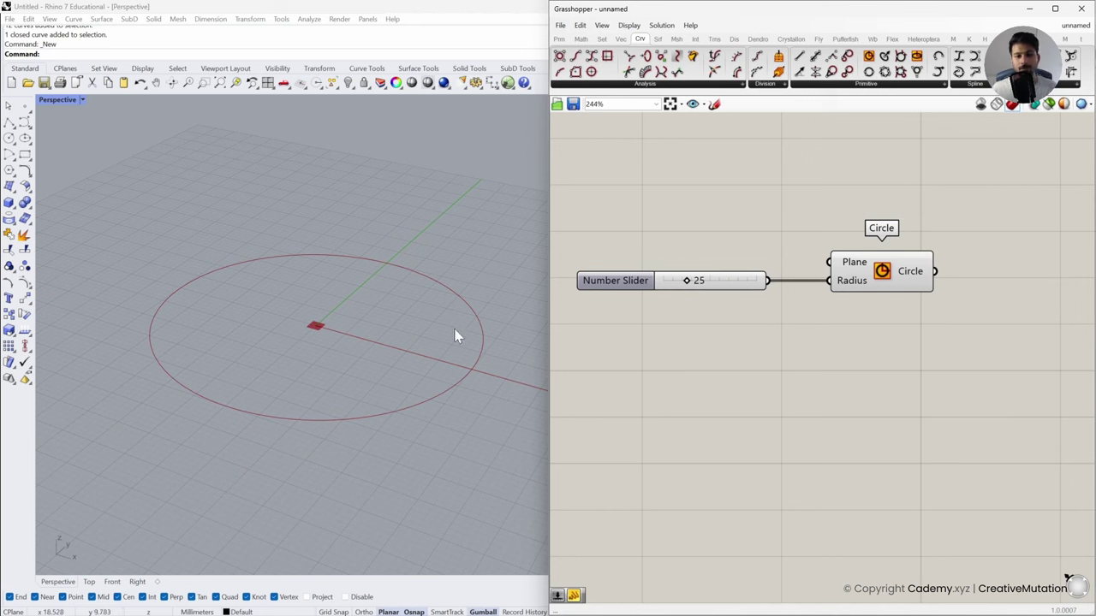
click(768, 85)
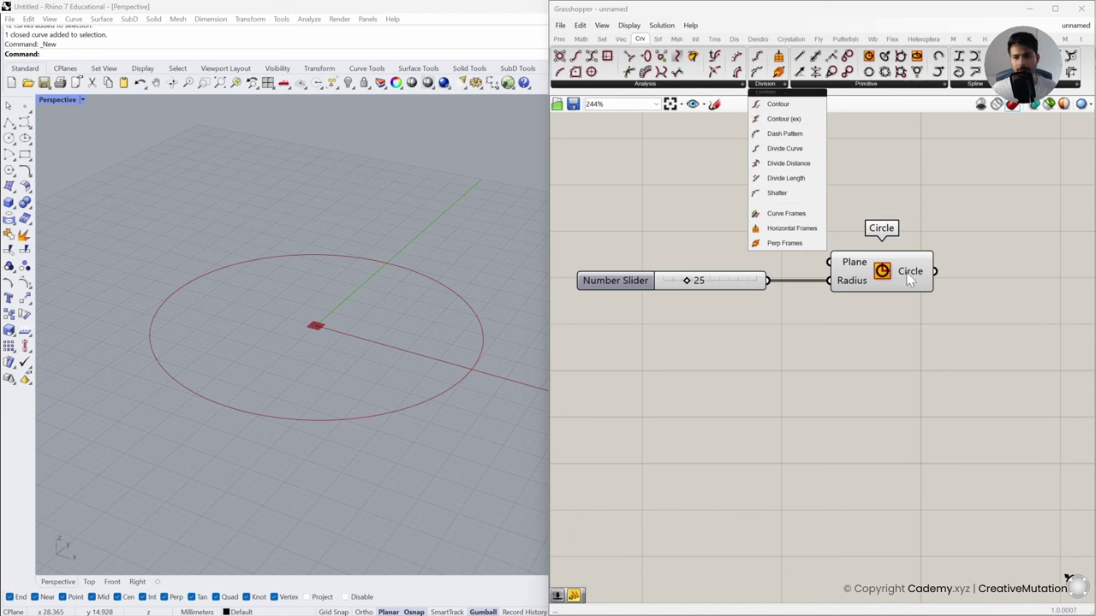
click(789, 245)
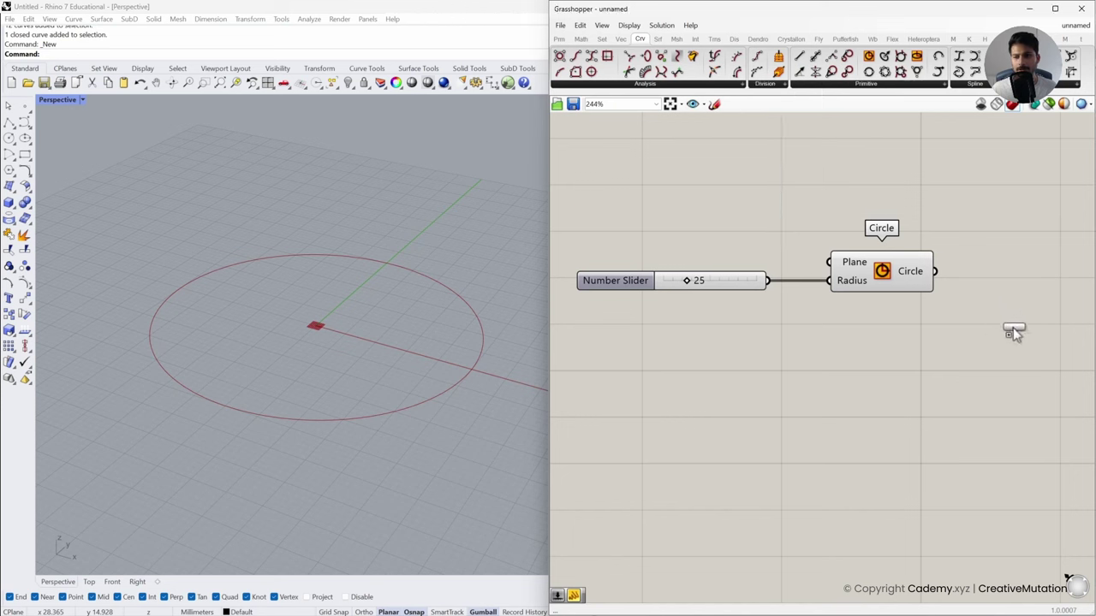
click(1012, 330)
right_drag(924, 368, 809, 348)
drag(868, 322, 911, 319)
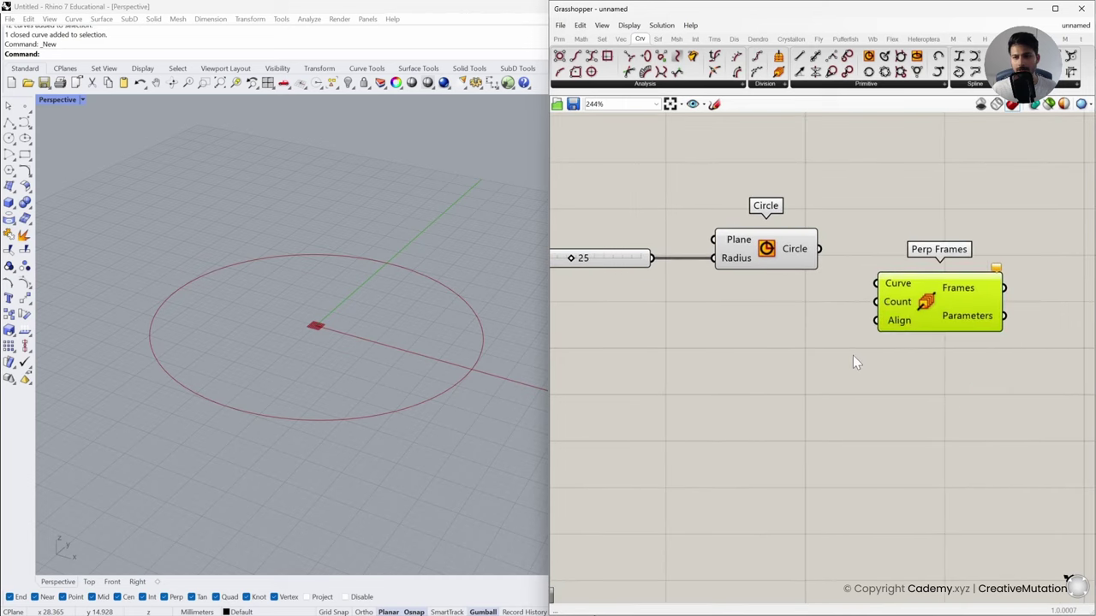
click(854, 357)
drag(819, 250, 872, 284)
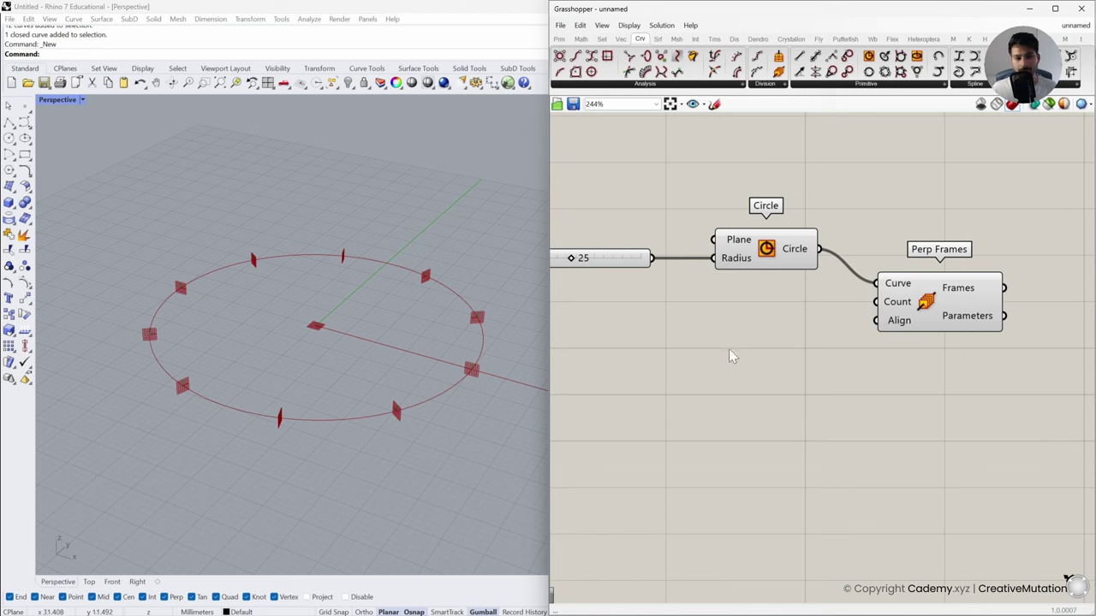
Add a number slider with the value 12, connect it to the Perp Frames Count input, and place it in front of the component
double_click(760, 349)
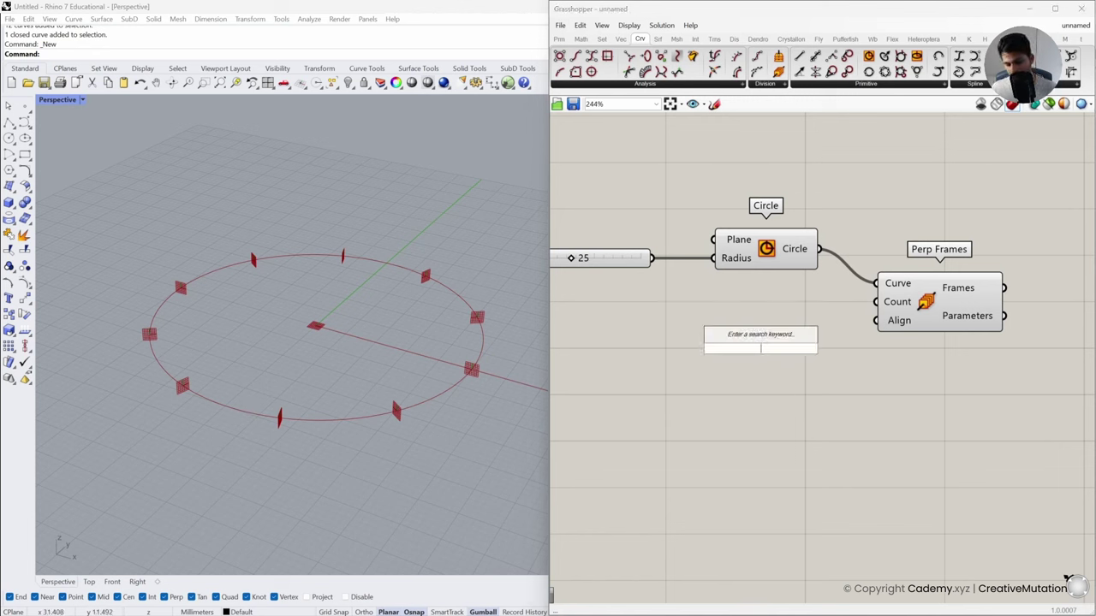
text(12)
key(Return)
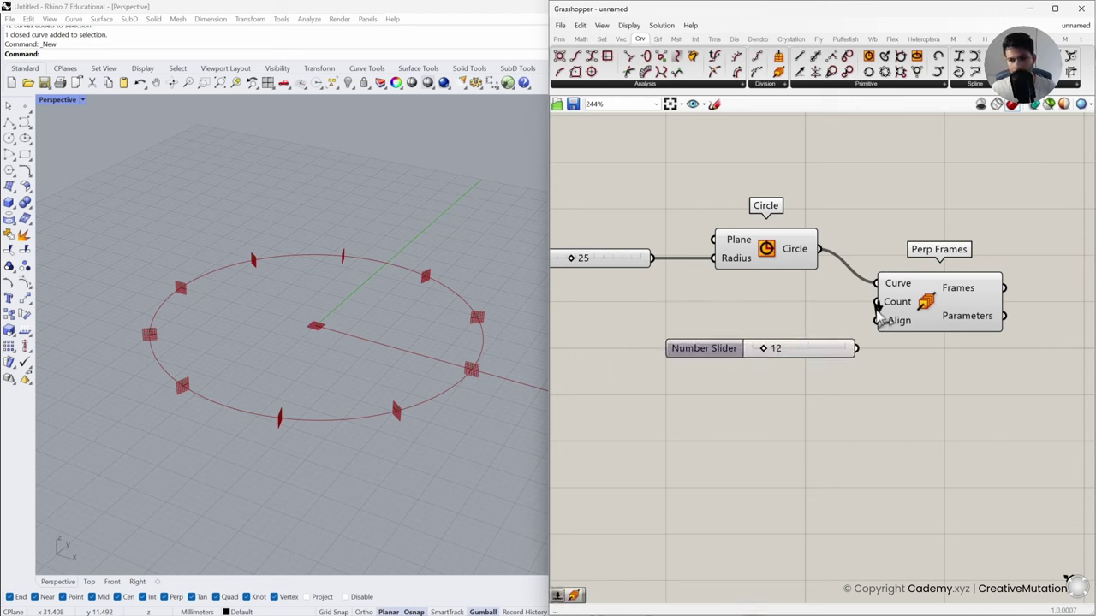
drag(877, 303, 858, 347)
drag(807, 347, 735, 343)
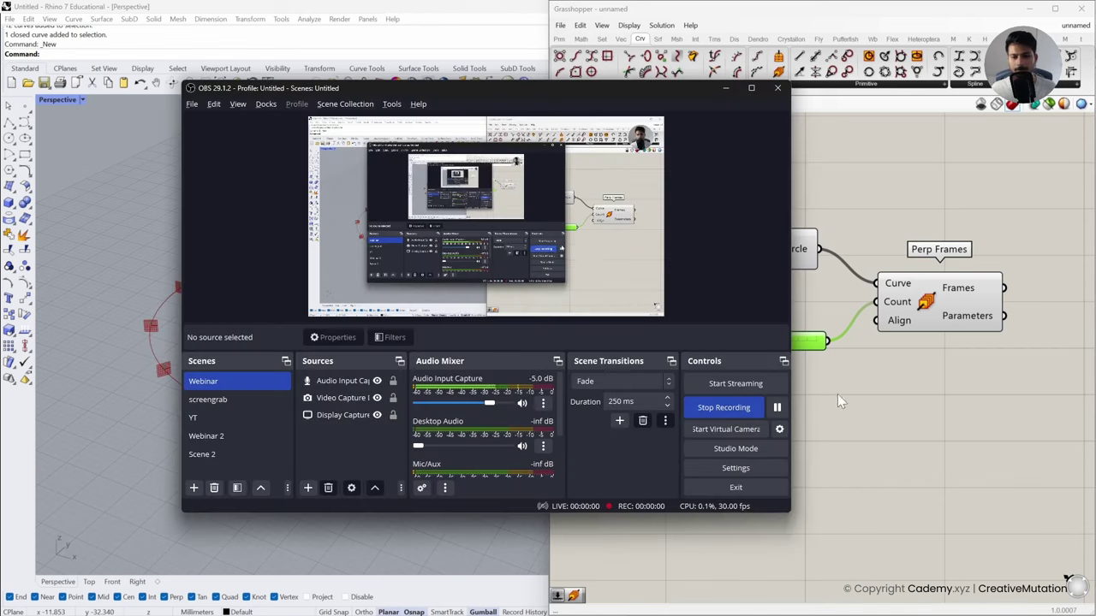
click(891, 401)
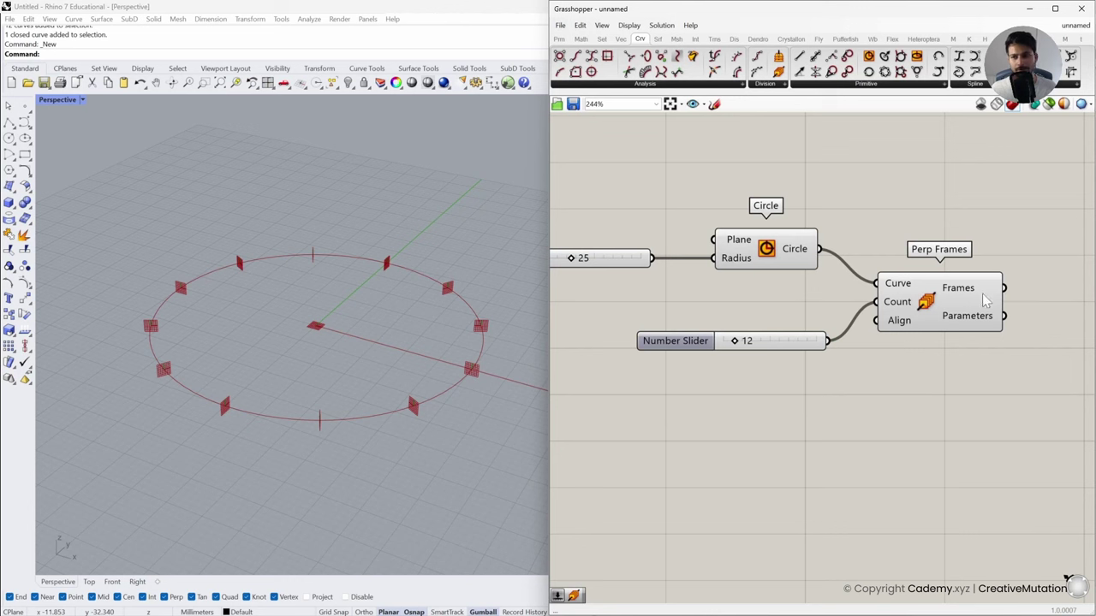
Add a second Circle component (base plane and radius) after Perp Frames, leaving room for wires between them
click(869, 85)
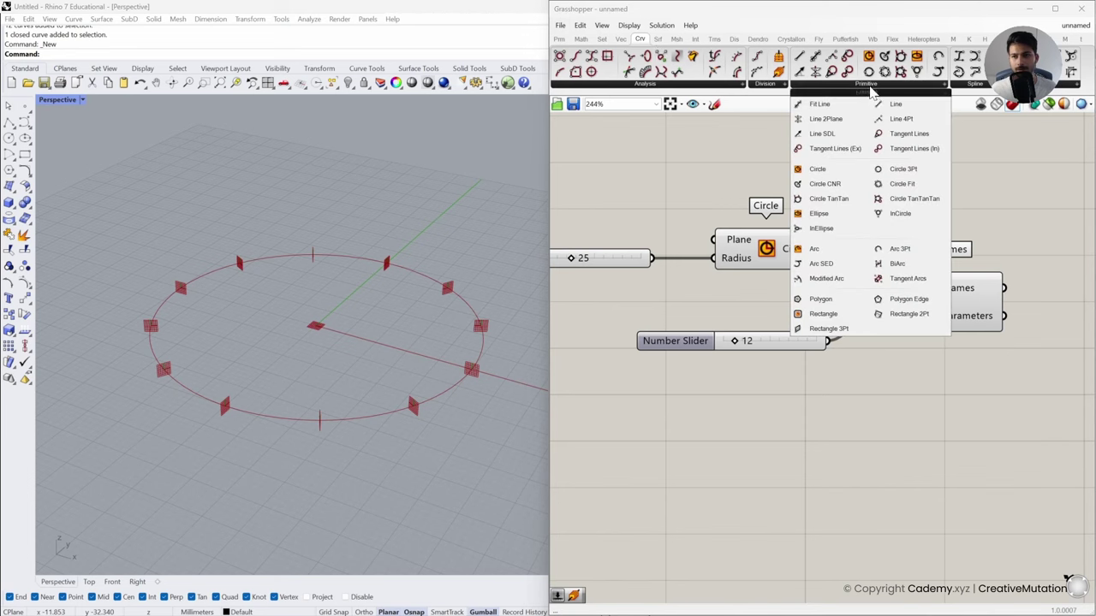
click(818, 177)
click(976, 201)
right_drag(976, 201, 794, 197)
drag(795, 197, 931, 280)
click(878, 330)
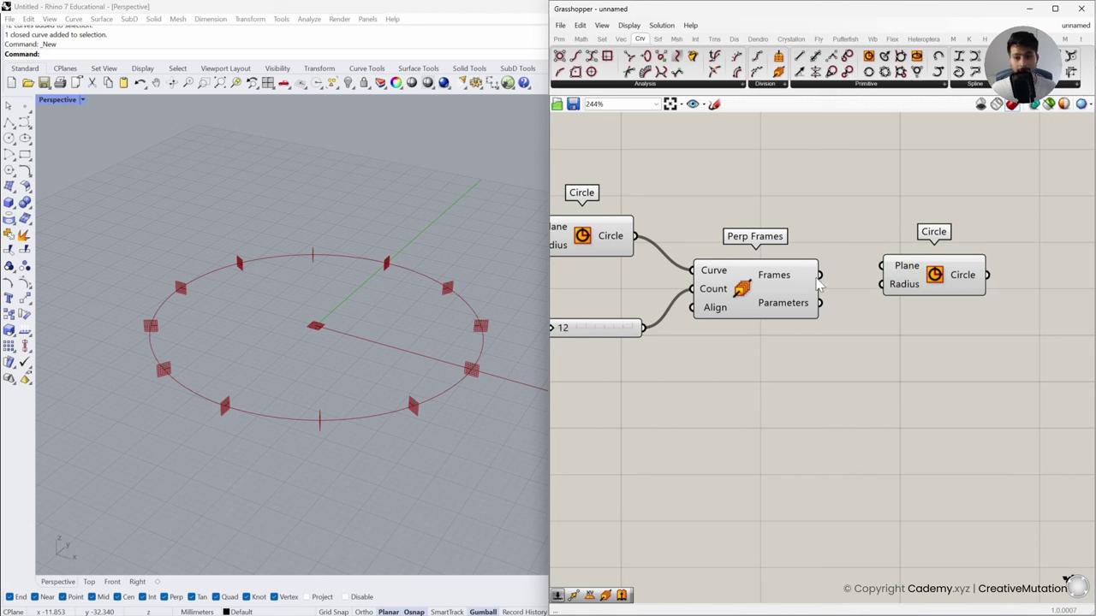
Connect the Perp Frames Frames output to the second Circle's Plane input and align the component so the wire runs straight
drag(817, 279, 956, 295)
click(706, 374)
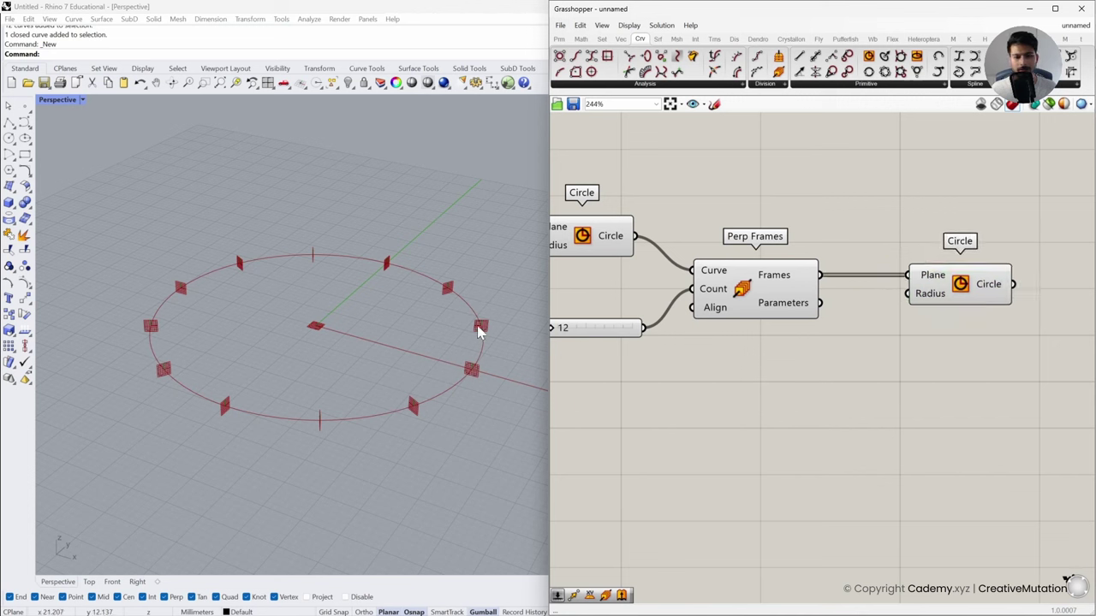
click(992, 296)
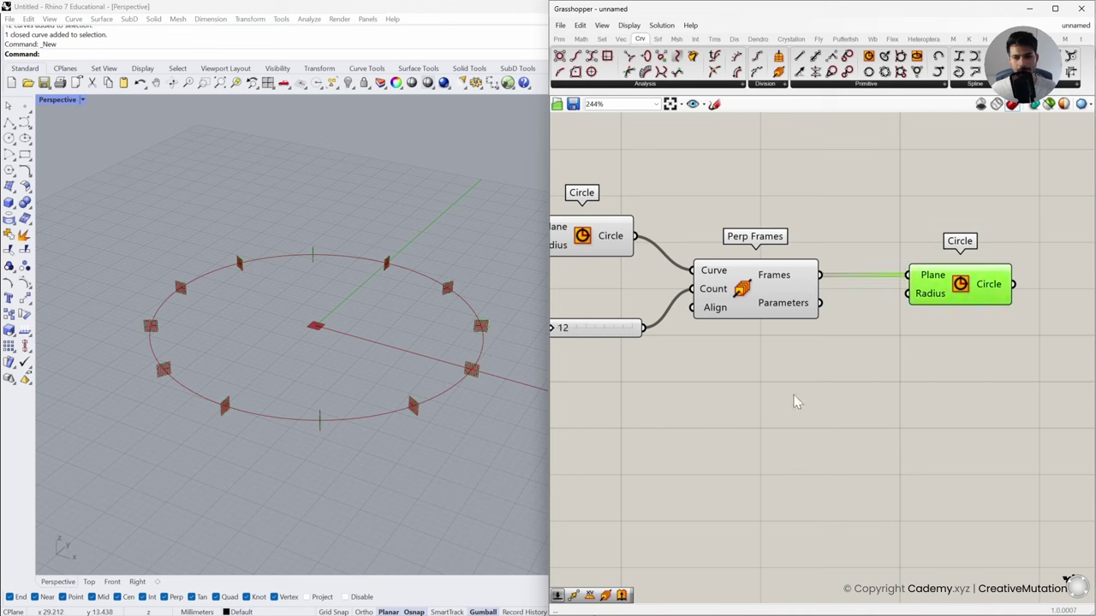
Drive the second Circle's Radius input with a new number slider created at 15 and lowered to 8
double_click(814, 404)
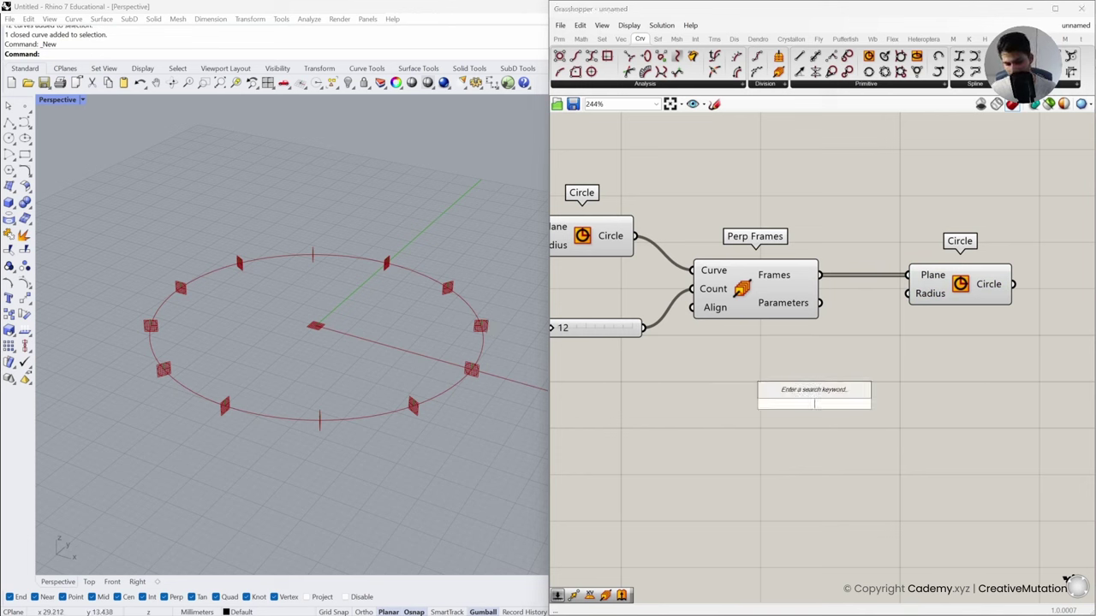
text(15)
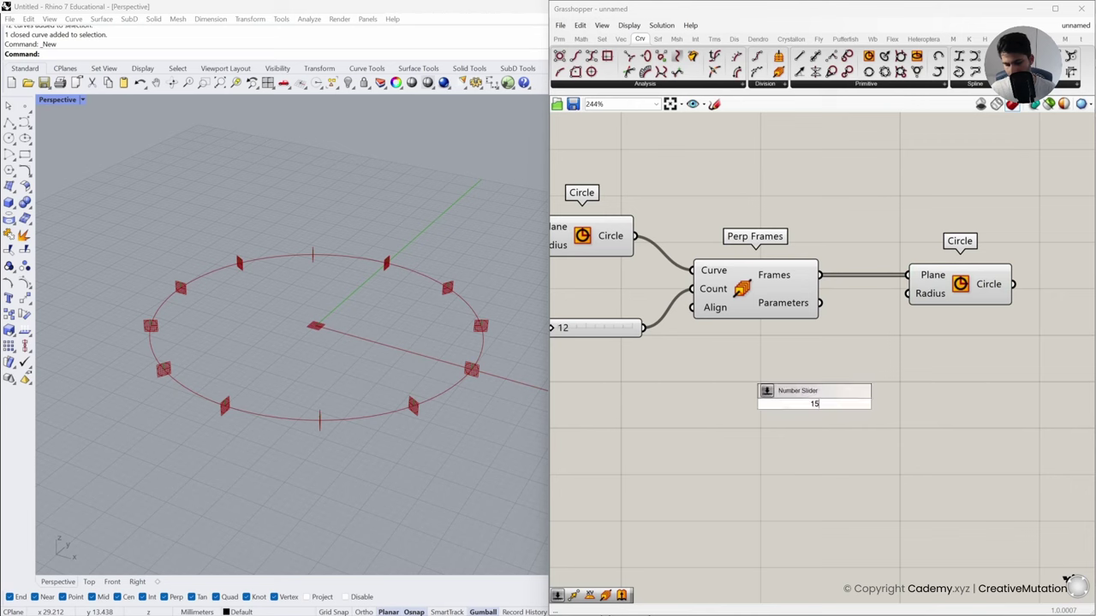
key(Return)
drag(907, 293, 775, 410)
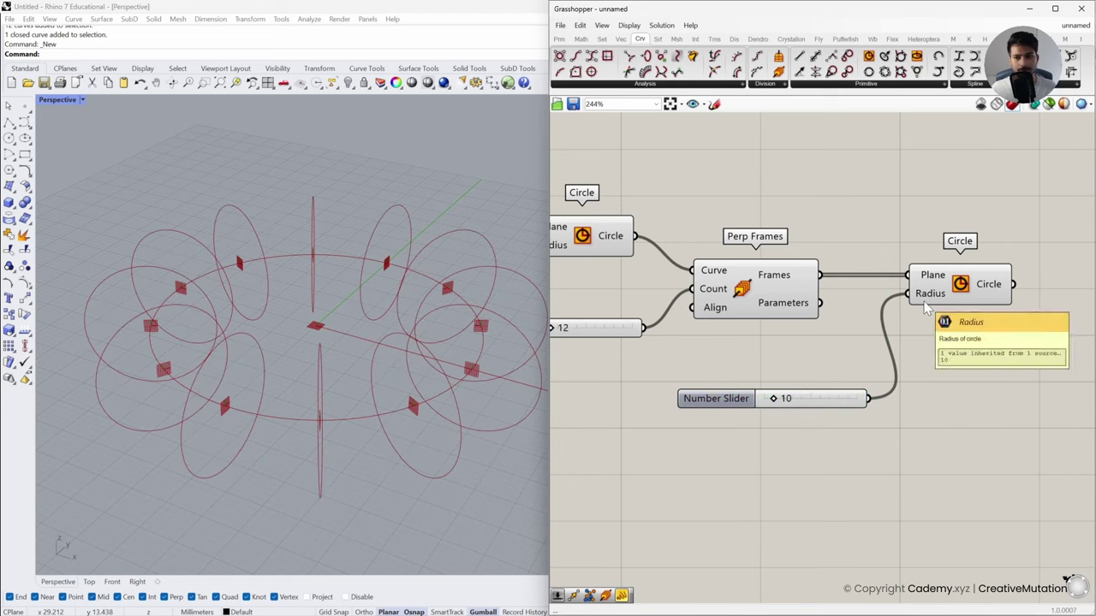
mouse_move(403, 386)
right_down()
mouse_move(386, 372)
mouse_move(385, 387)
mouse_move(399, 379)
right_up()
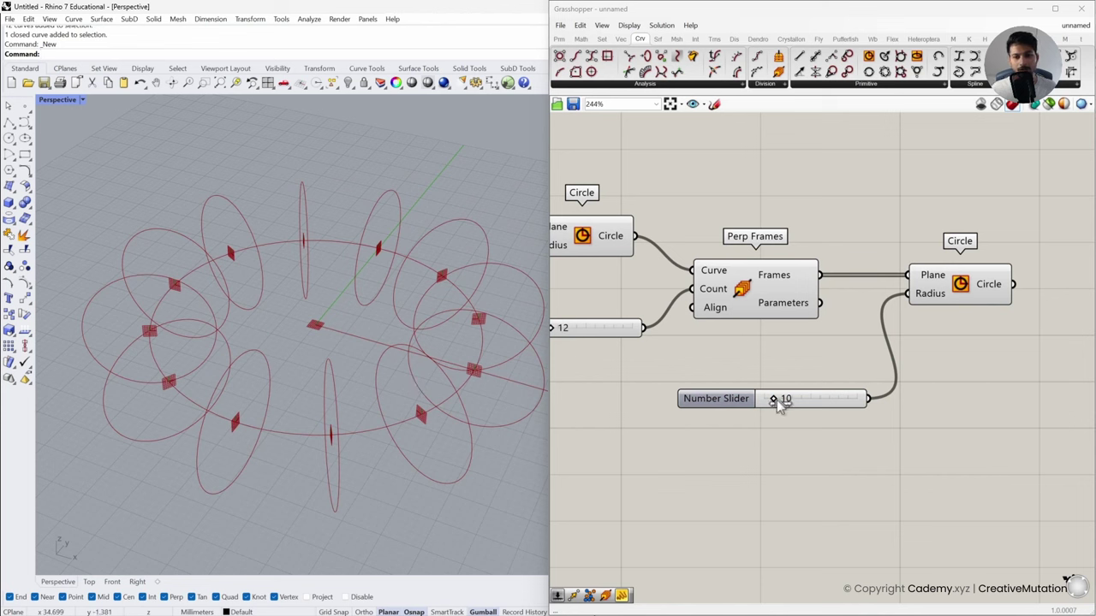
drag(777, 400, 773, 399)
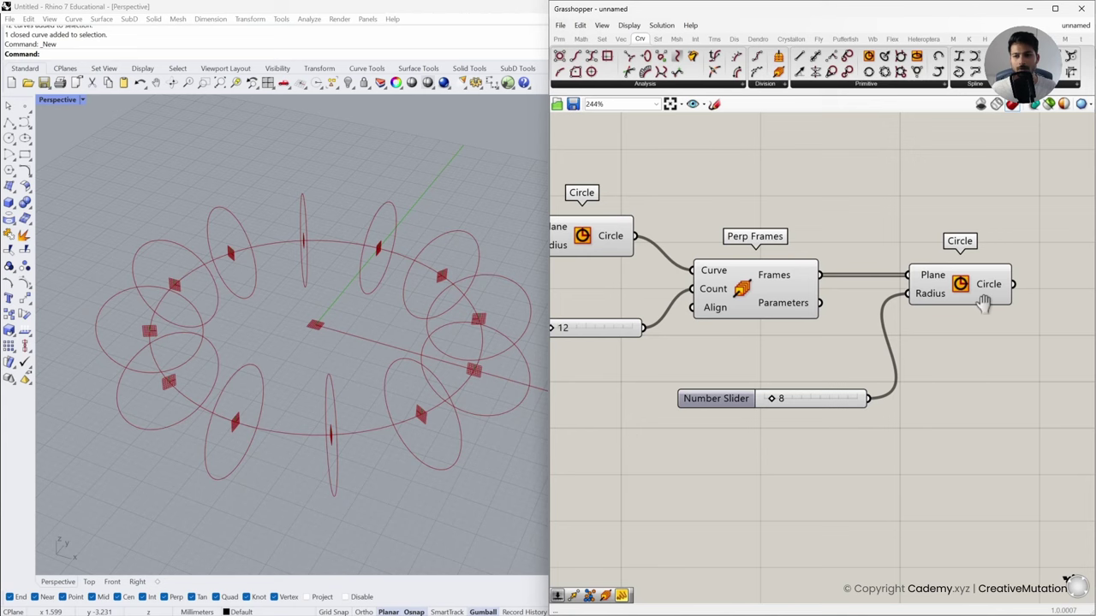
Add a Loft component, connect the second Circle's output to its Curves input, and align it with the Circle component
right_drag(985, 286, 832, 252)
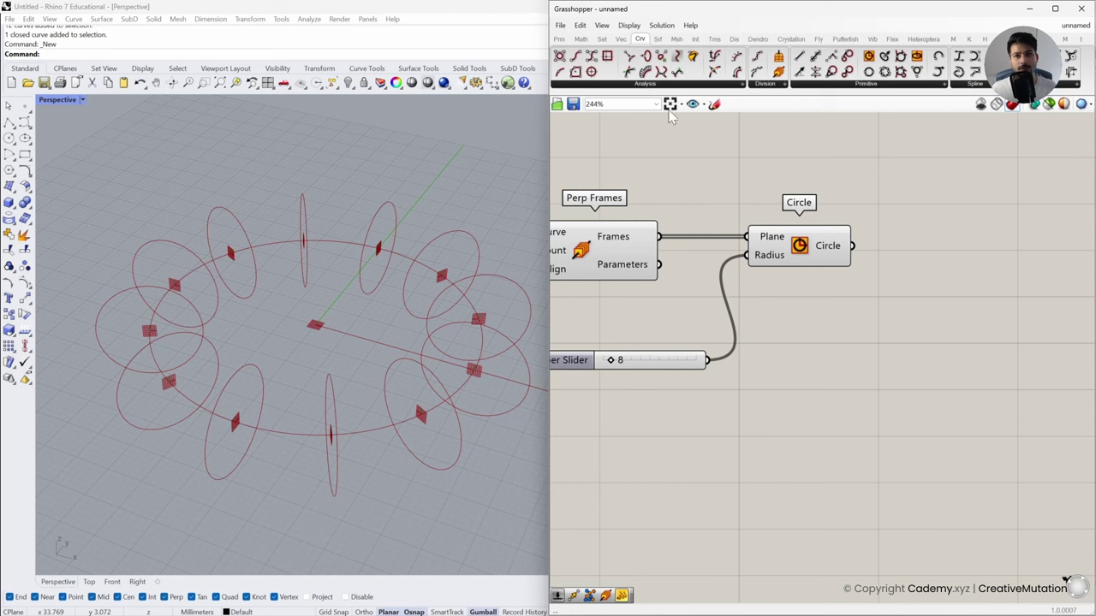
click(657, 39)
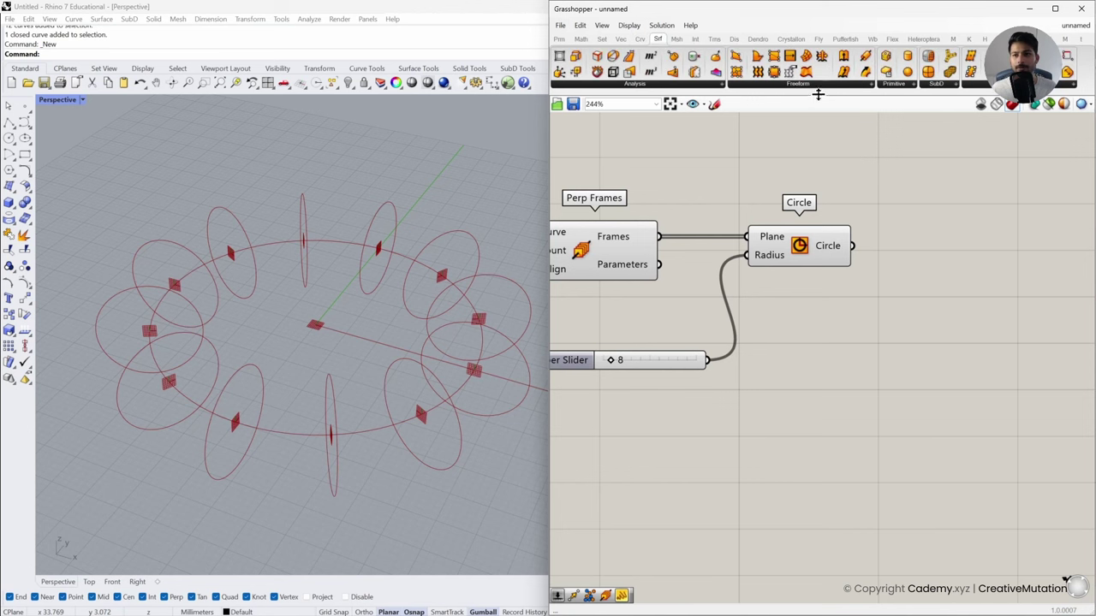
click(799, 84)
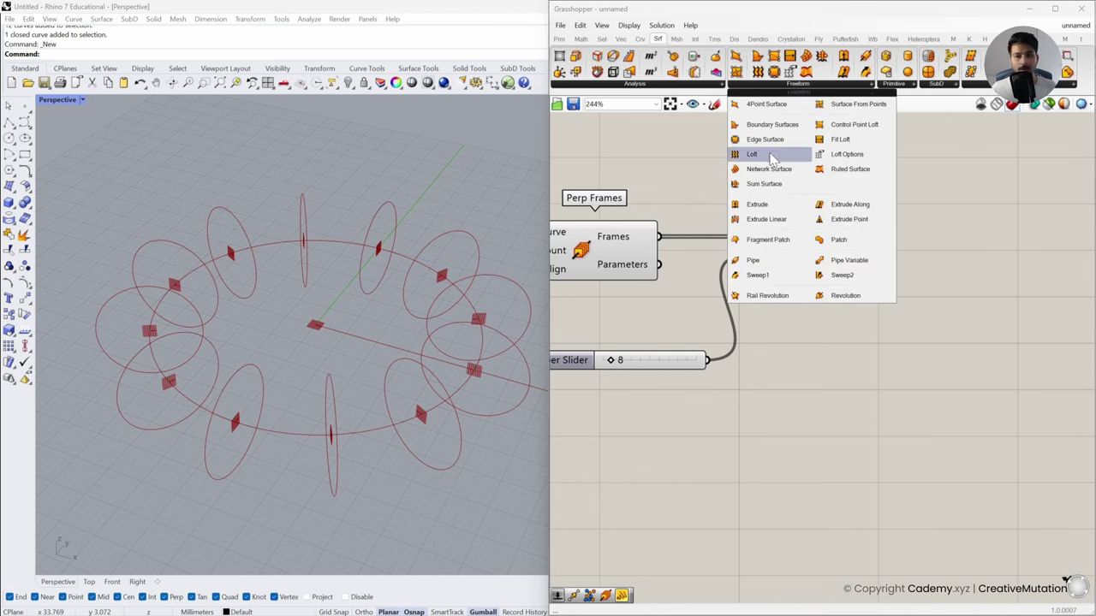
drag(770, 153, 973, 271)
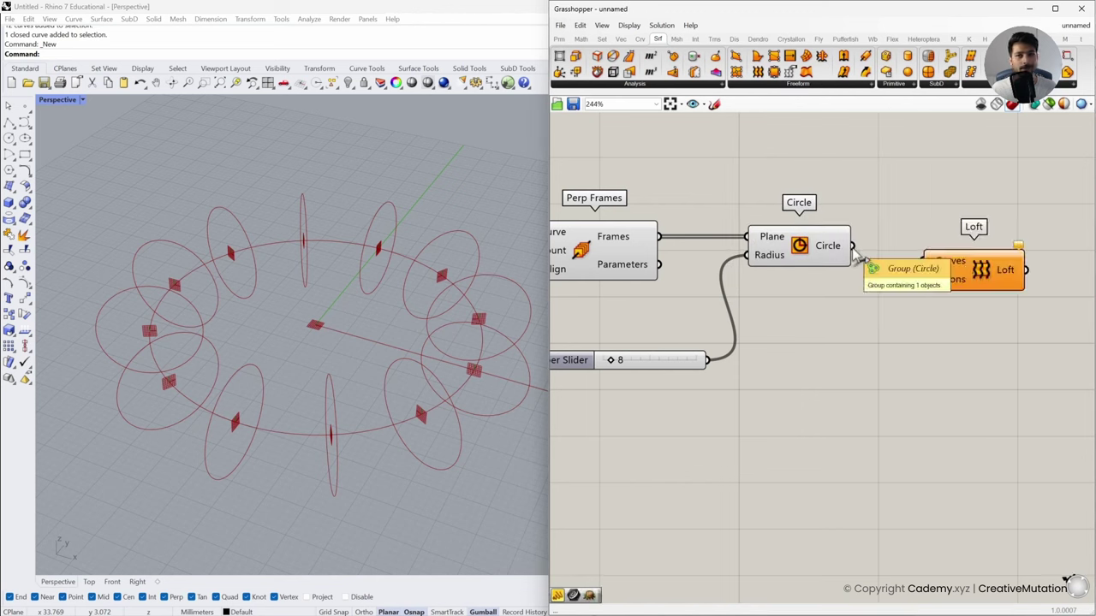
drag(853, 247, 994, 270)
click(972, 297)
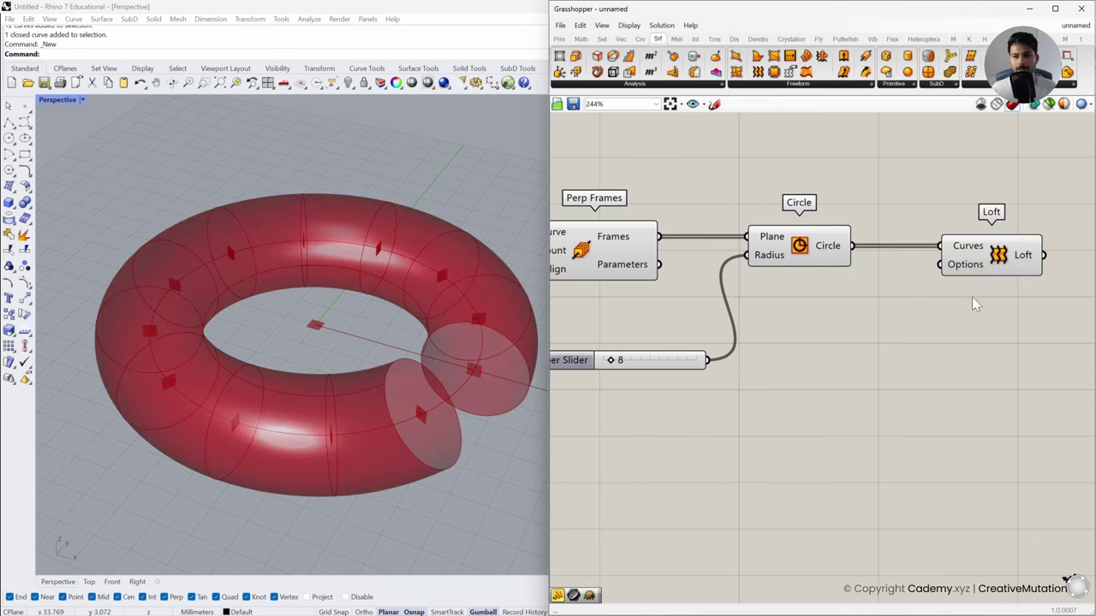
Add a Loft Options component below the second Circle and connect its Options output to the Loft's Options input
scroll(971, 298, down, 3)
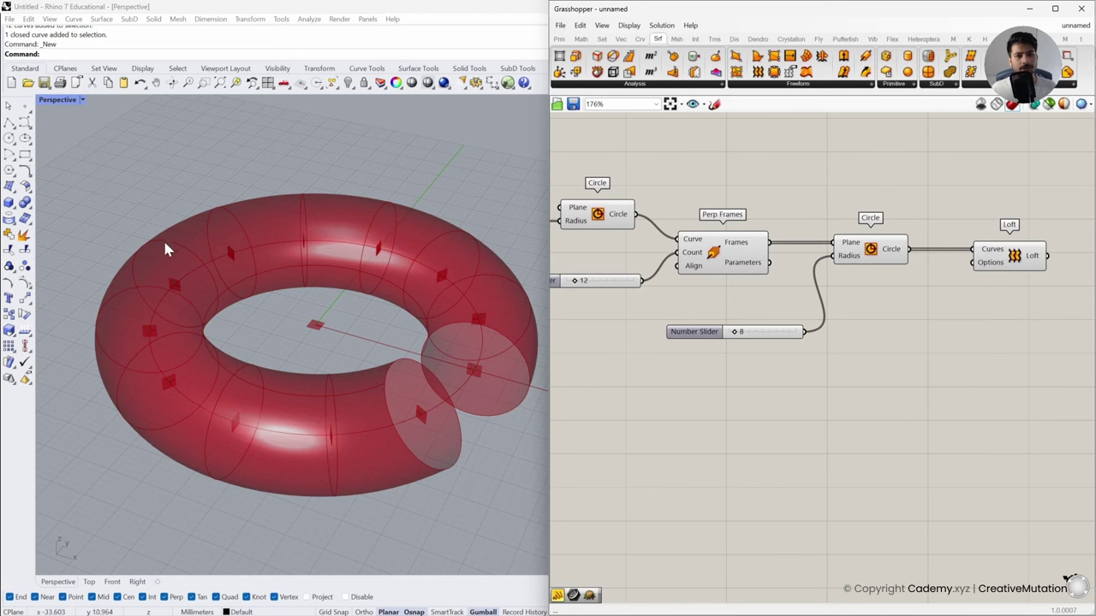
right_drag(432, 386, 406, 384)
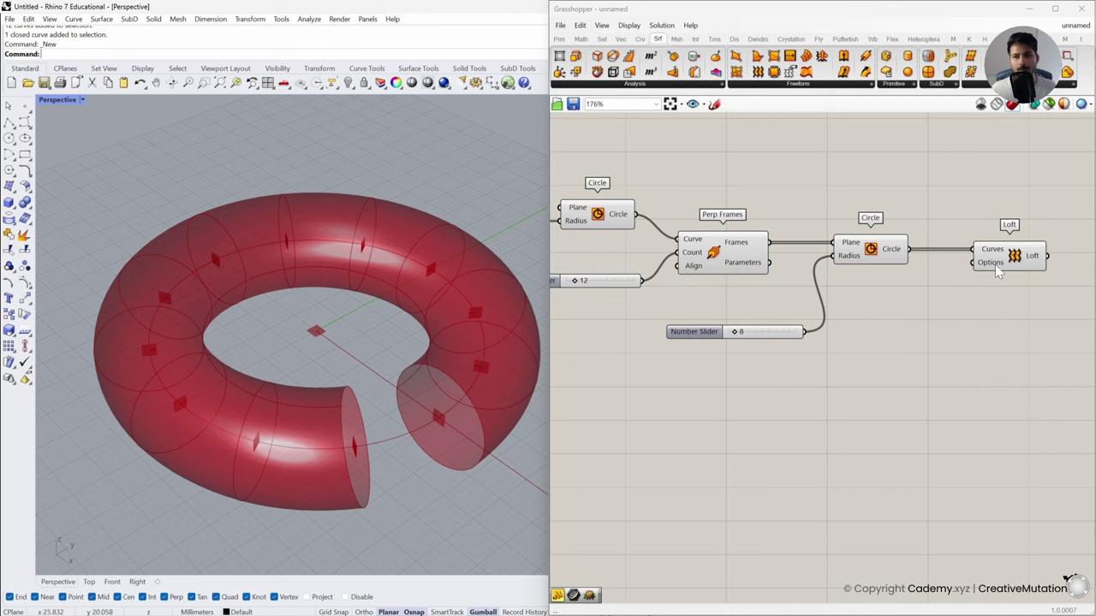
click(785, 86)
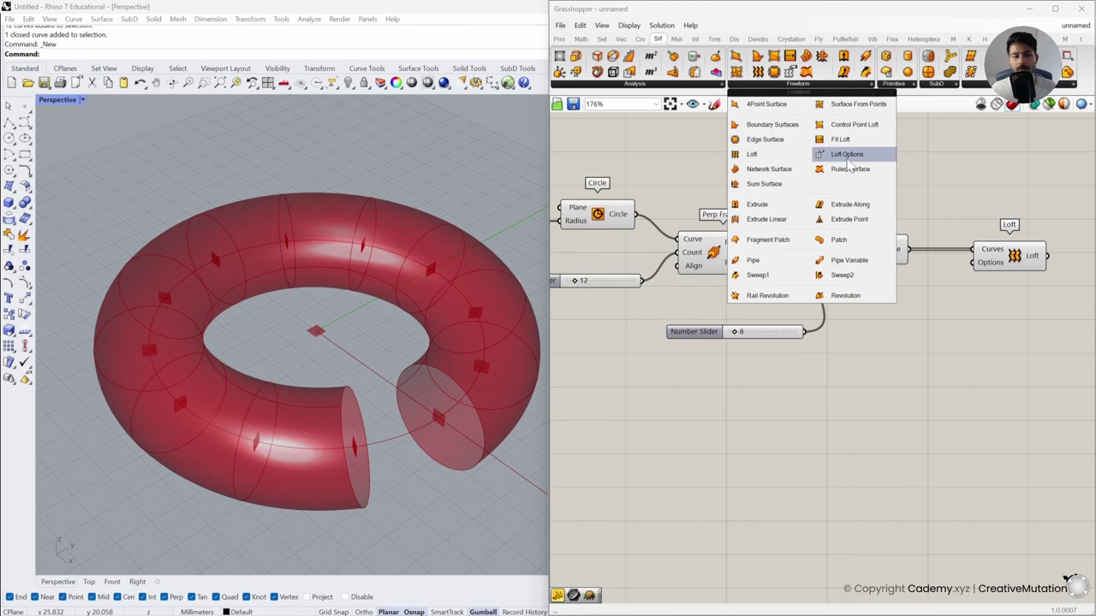
click(848, 155)
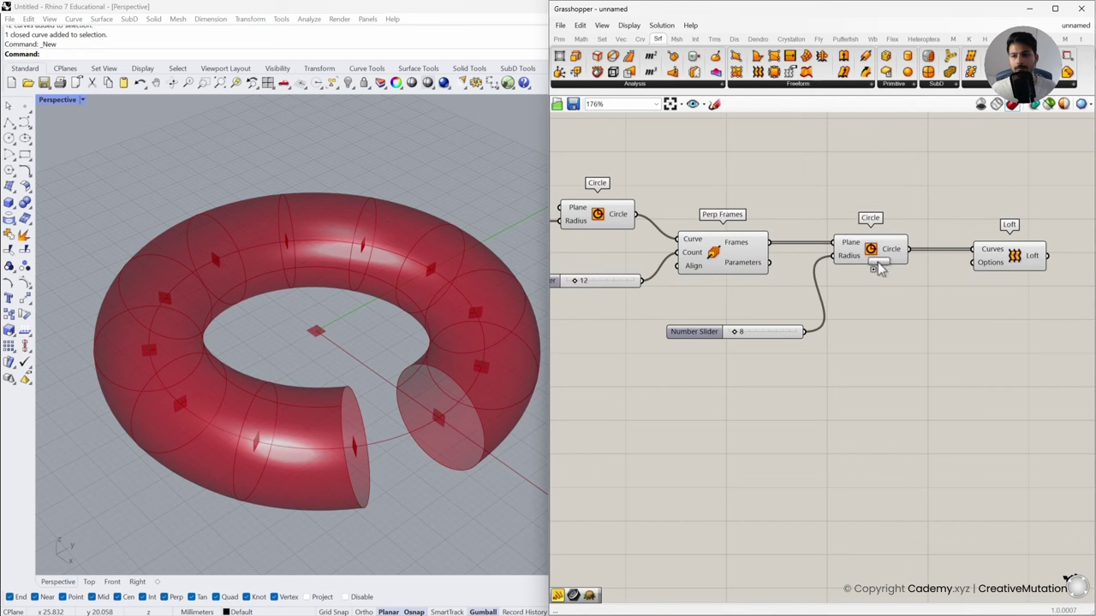
click(896, 370)
click(920, 377)
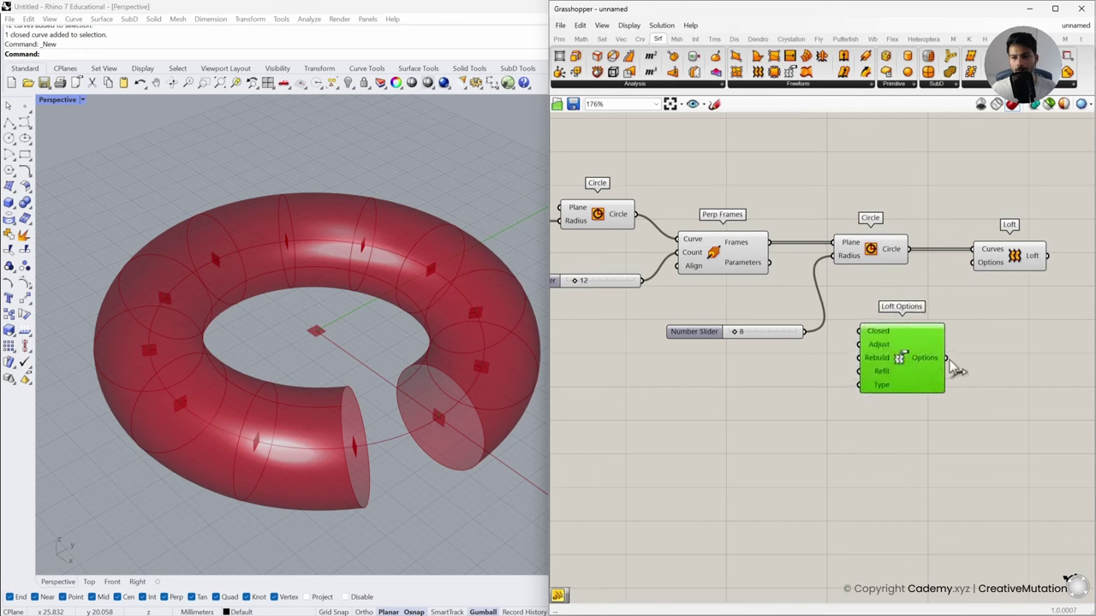
drag(948, 360, 976, 276)
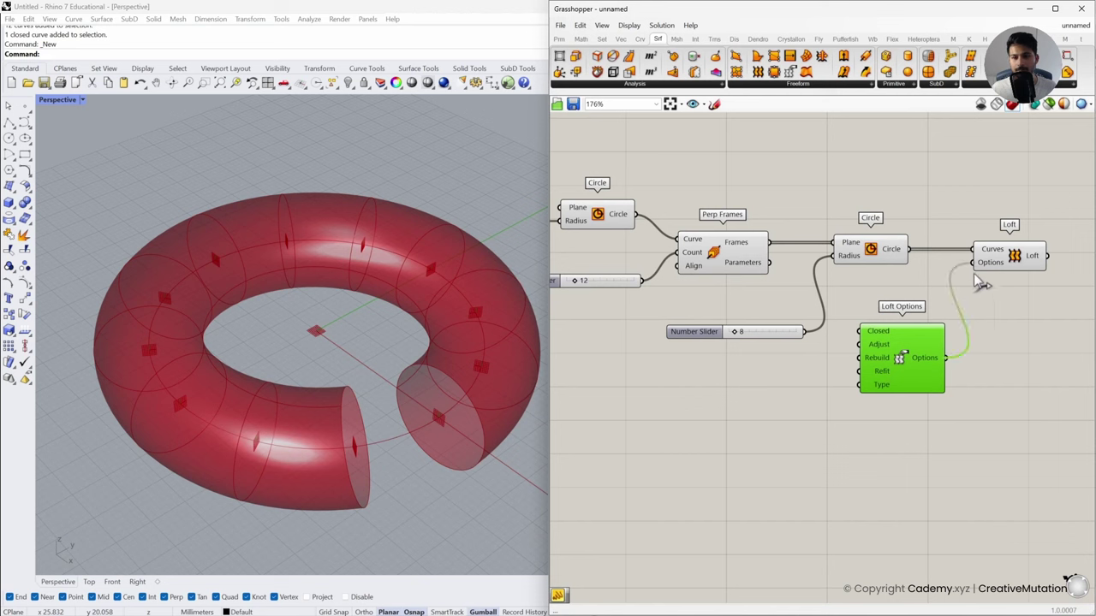
drag(870, 348, 893, 359)
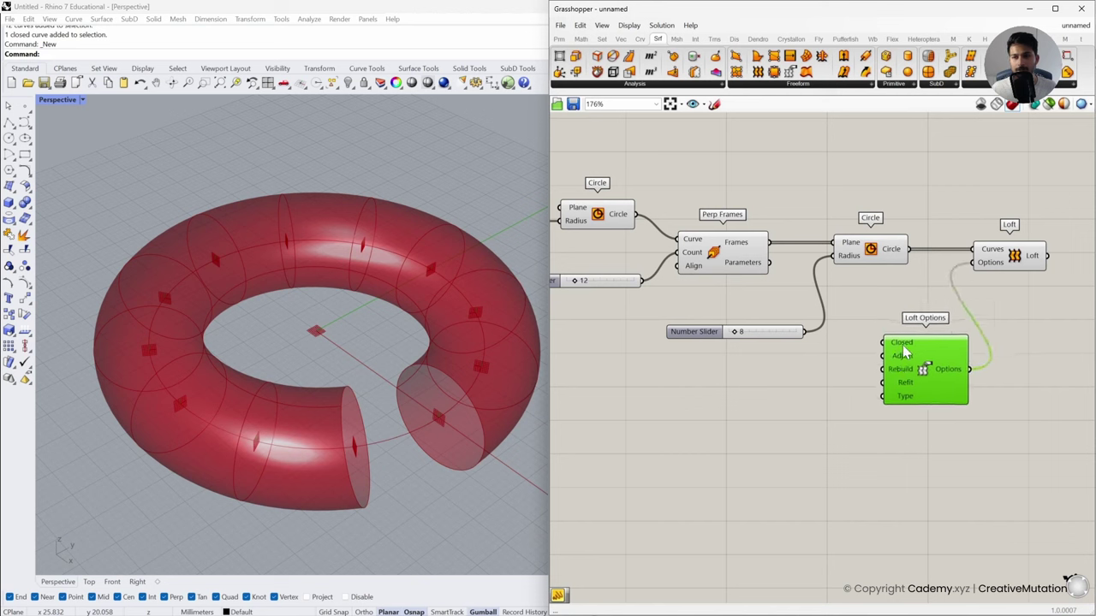
Add a Boolean Toggle in front of Loft Options and connect it to the Closed input
mouse_move(904, 346)
double_click(717, 402)
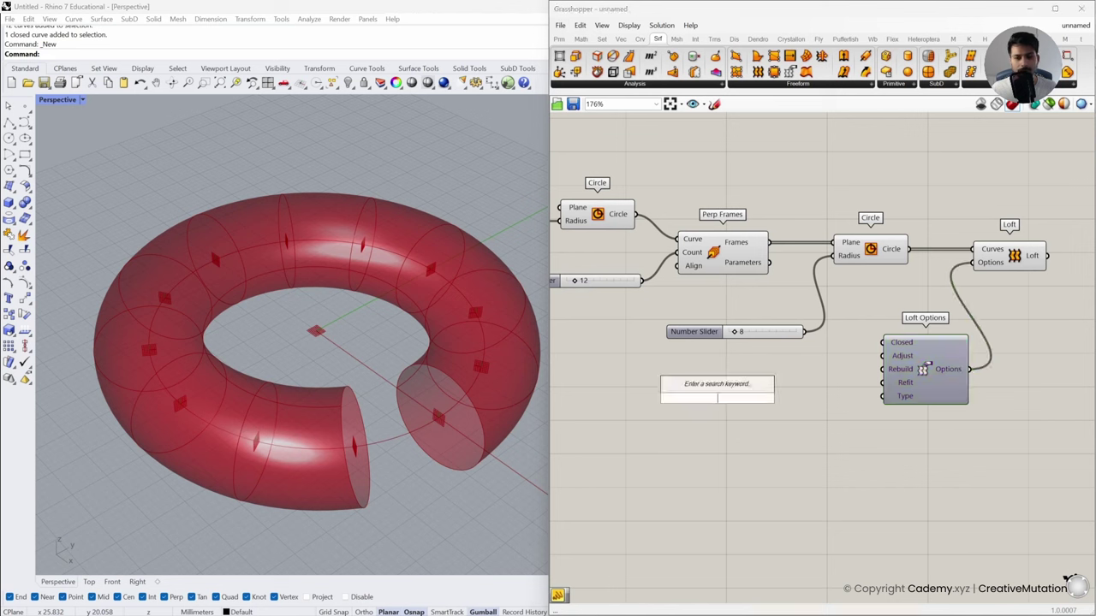
text(boo)
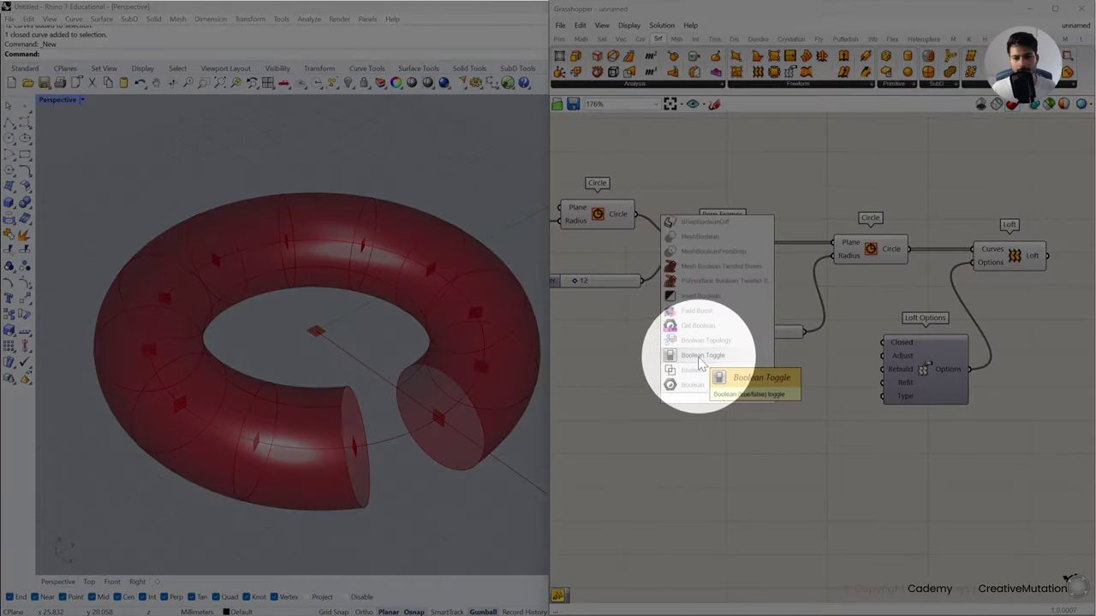
click(715, 355)
drag(702, 397, 760, 388)
drag(883, 343, 838, 392)
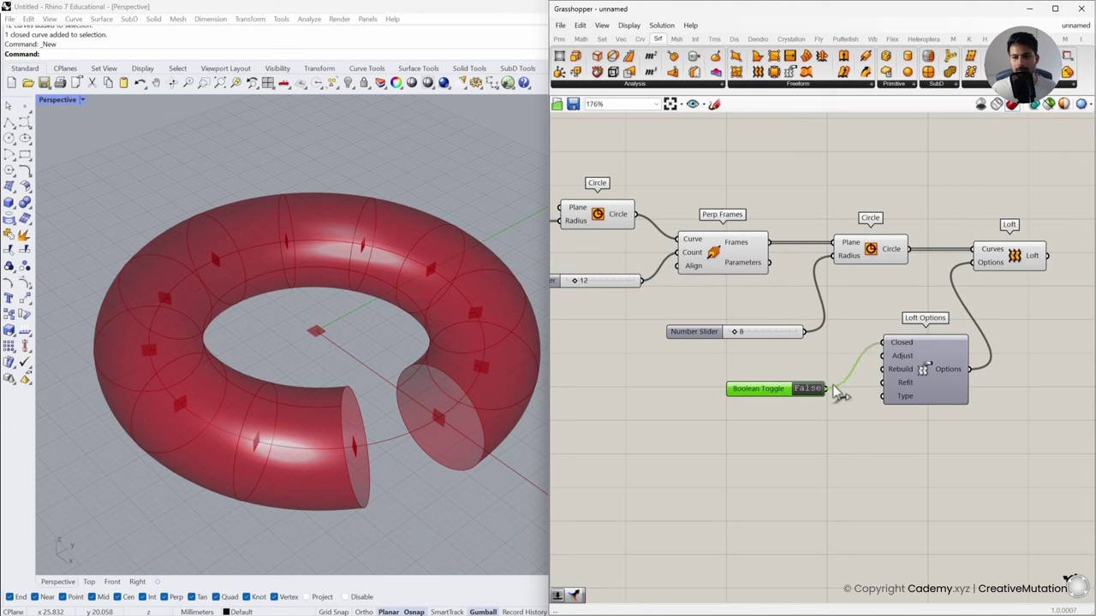
Switch the Boolean Toggle to True so the loft closes into a full ring, trying False once for comparison
click(809, 393)
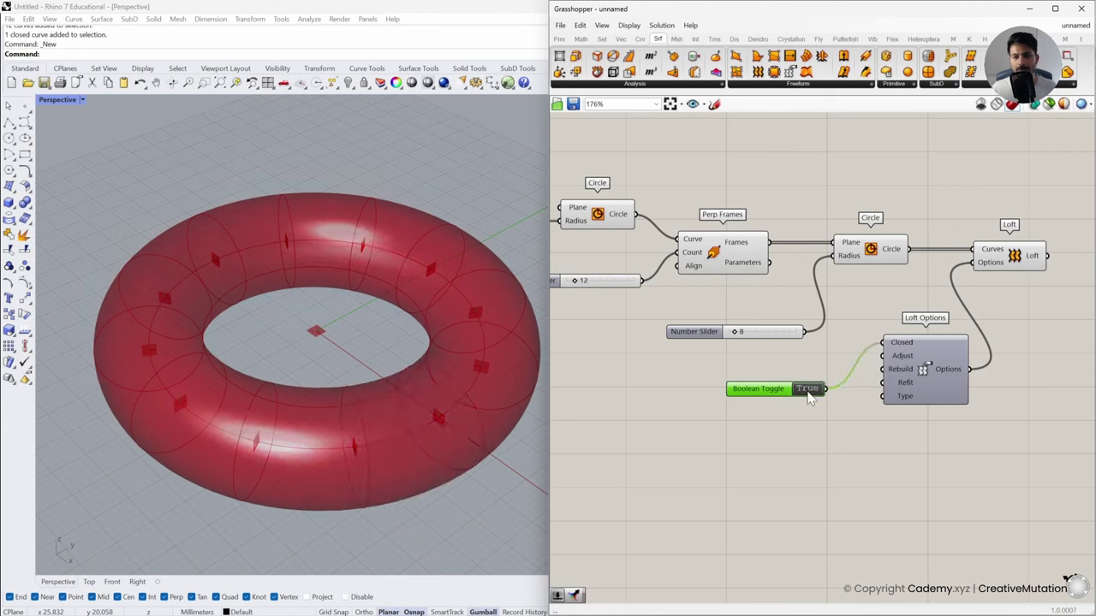
click(808, 393)
click(808, 392)
click(828, 489)
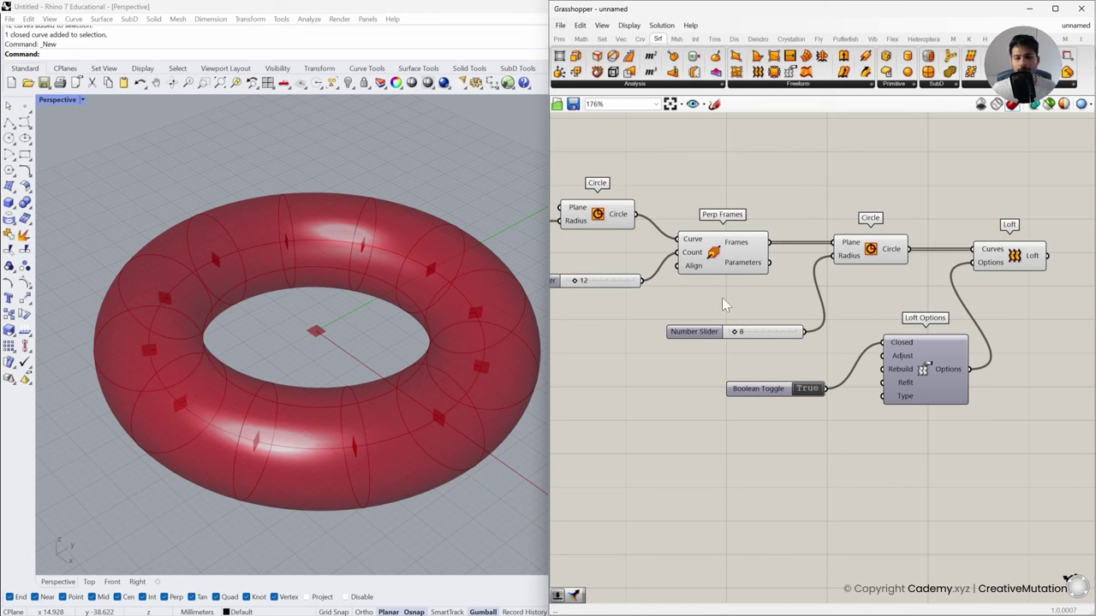
Set the section circles' radius slider to 11
mouse_move(735, 248)
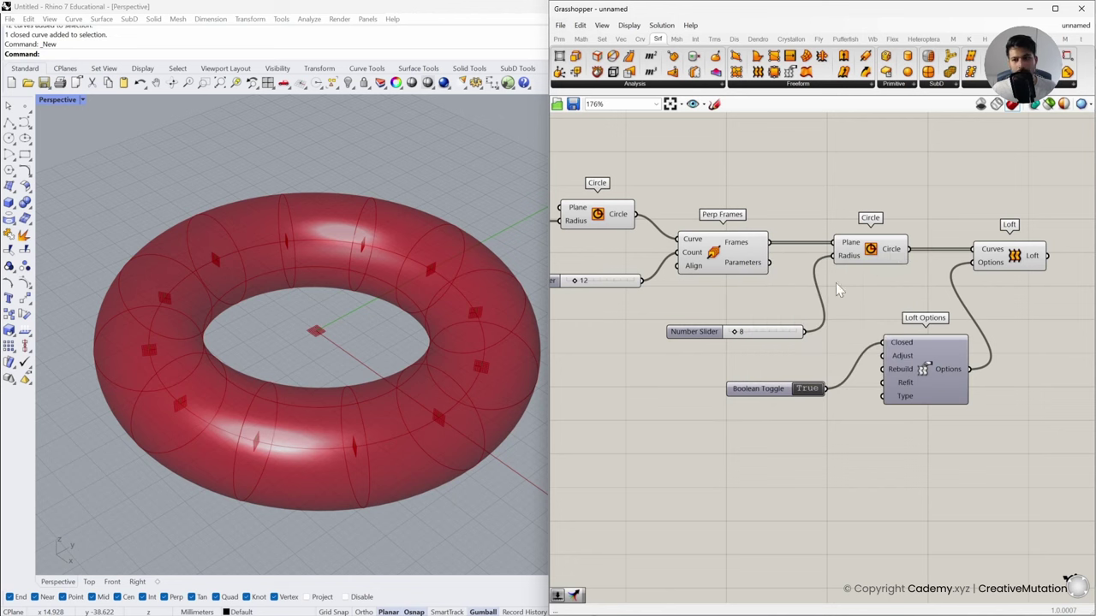
mouse_move(737, 333)
mouse_down()
mouse_move(753, 334)
mouse_move(742, 336)
mouse_up()
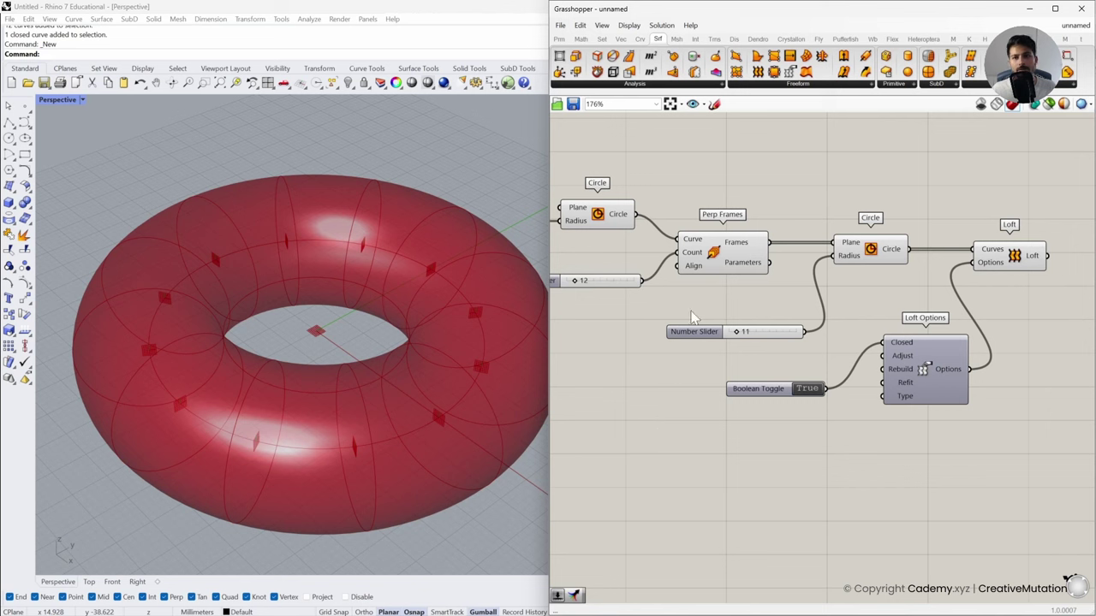
Add a Random component to the open canvas area below Perp Frames
click(602, 38)
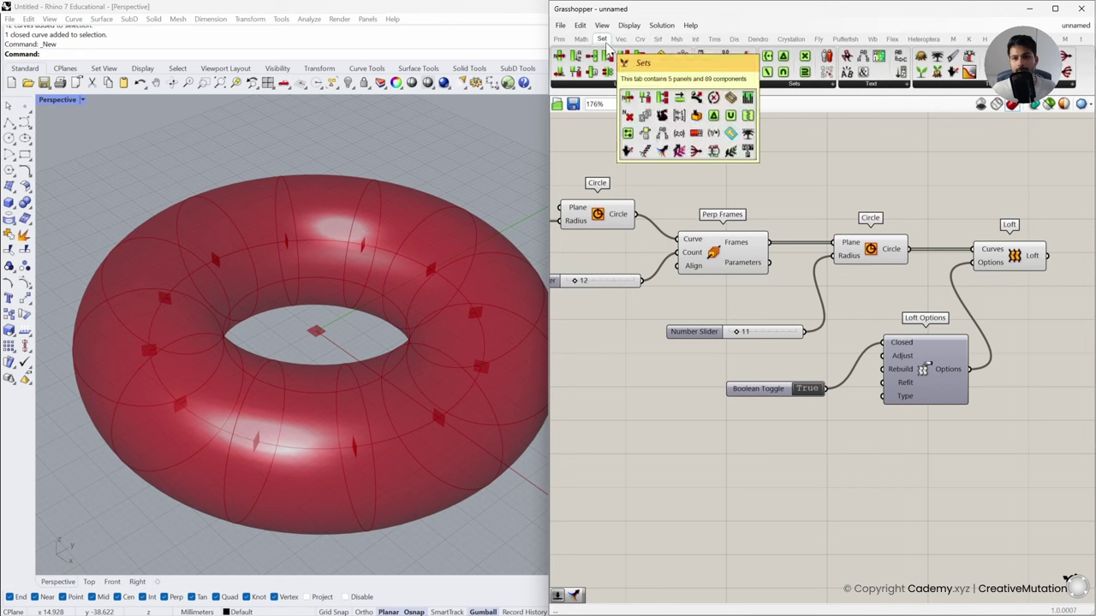
click(745, 84)
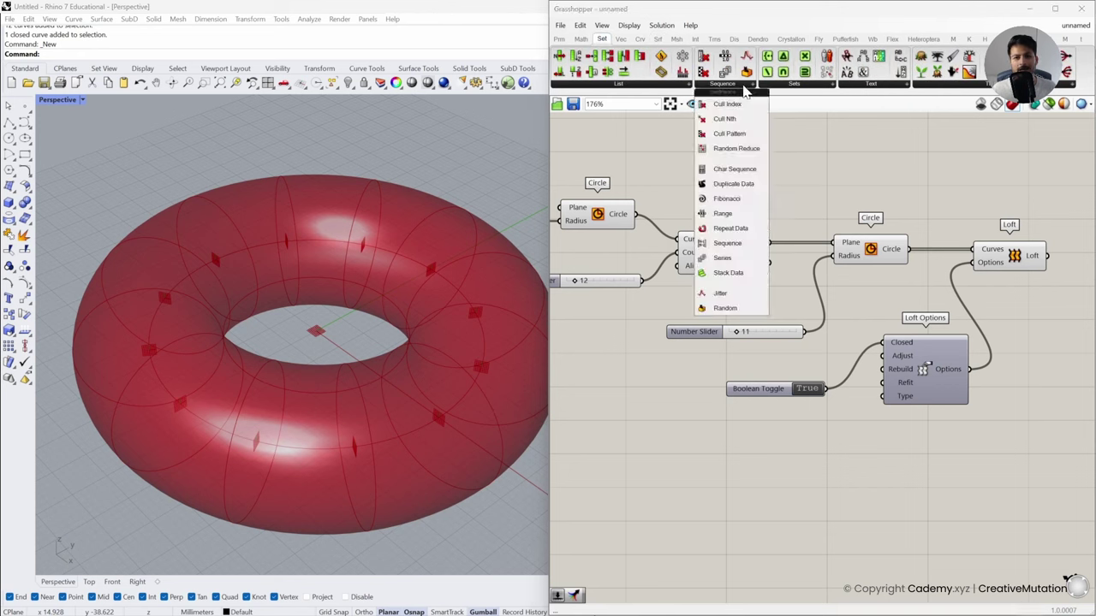
click(734, 311)
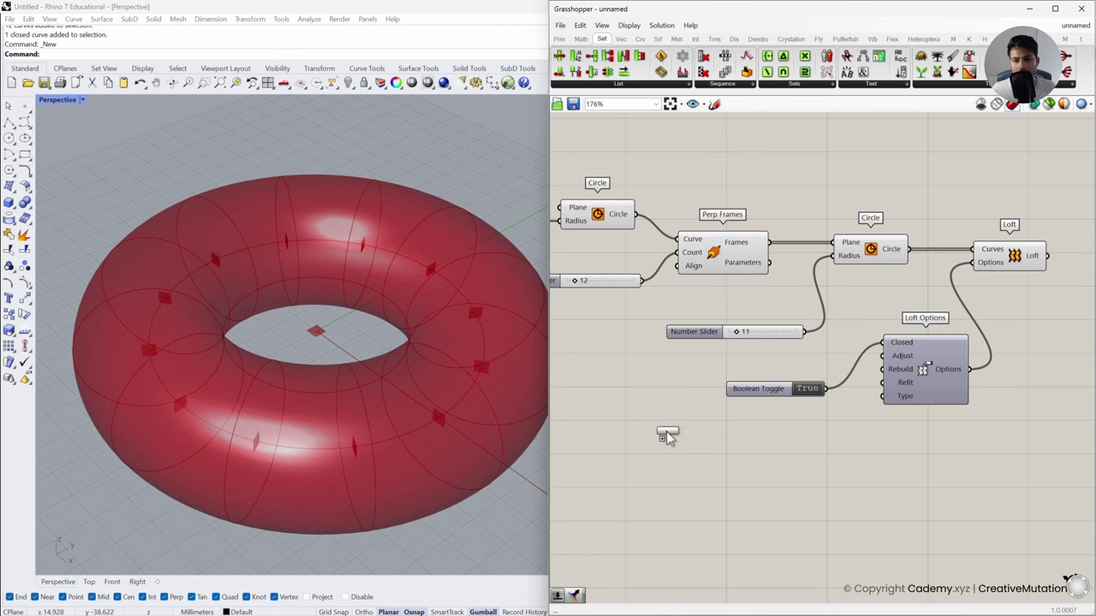
click(666, 430)
right_drag(755, 468, 873, 443)
drag(748, 413, 723, 389)
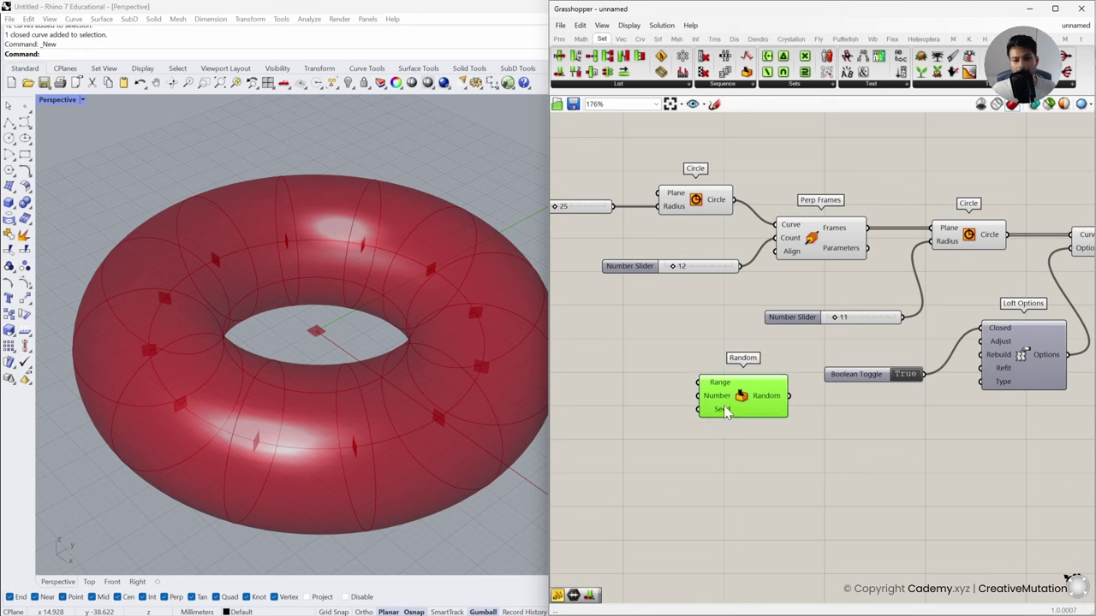
Feed the Perp Frames count slider into Random's Number input as well, moving the slider to clear space for the wires
mouse_move(719, 387)
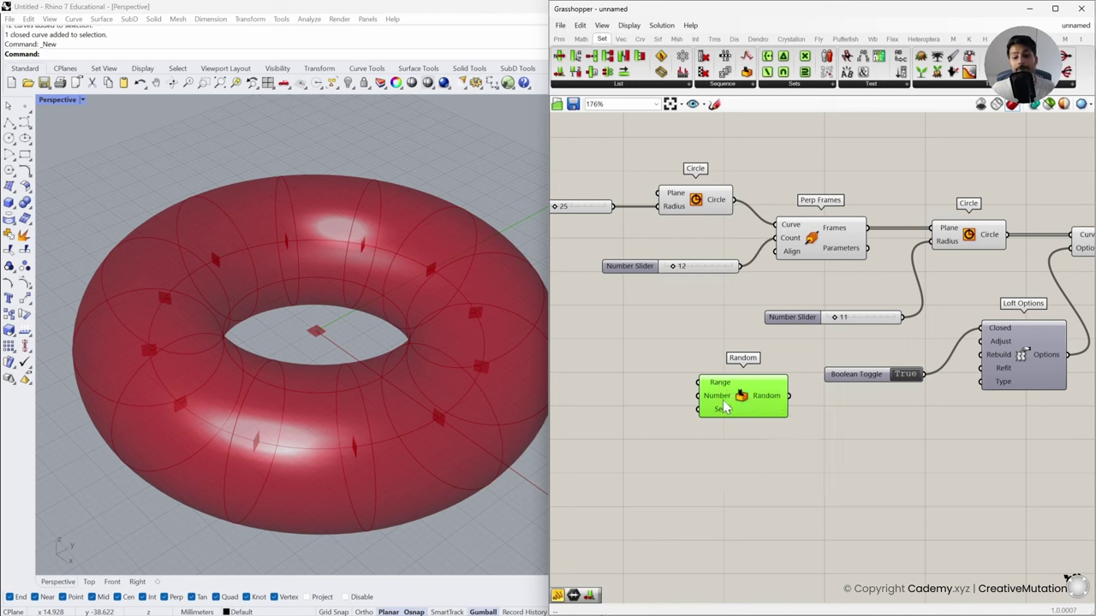
mouse_move(724, 407)
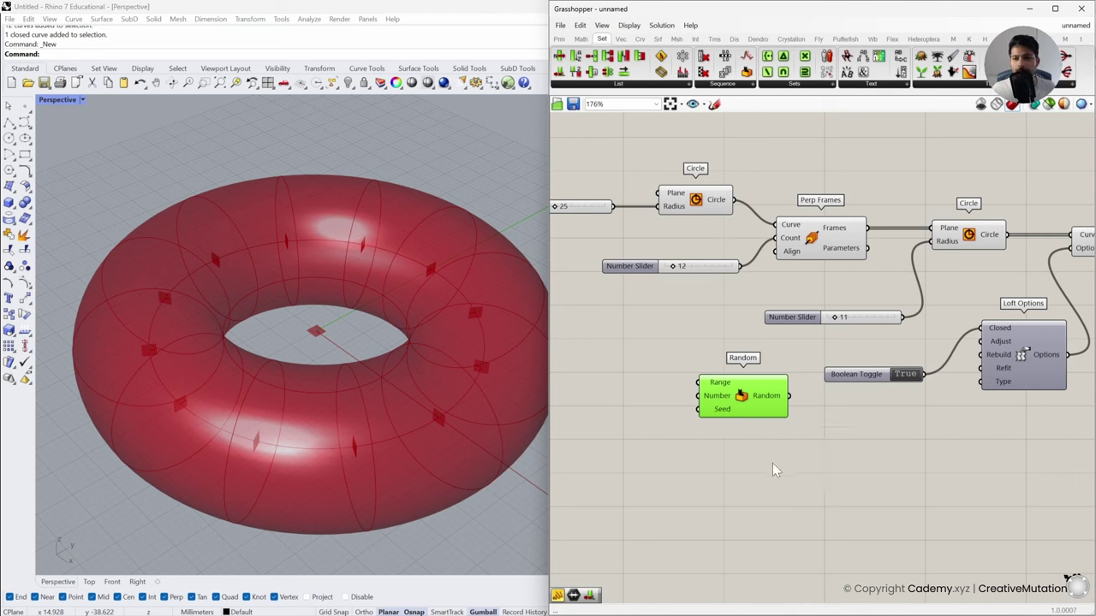
right_drag(779, 446, 842, 444)
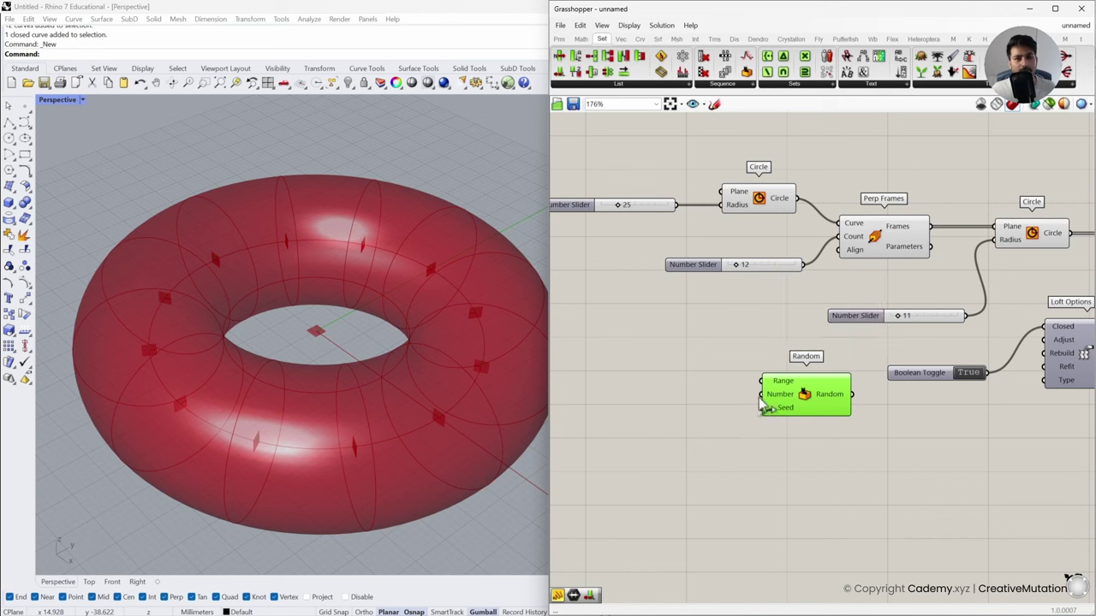
drag(774, 268, 762, 395)
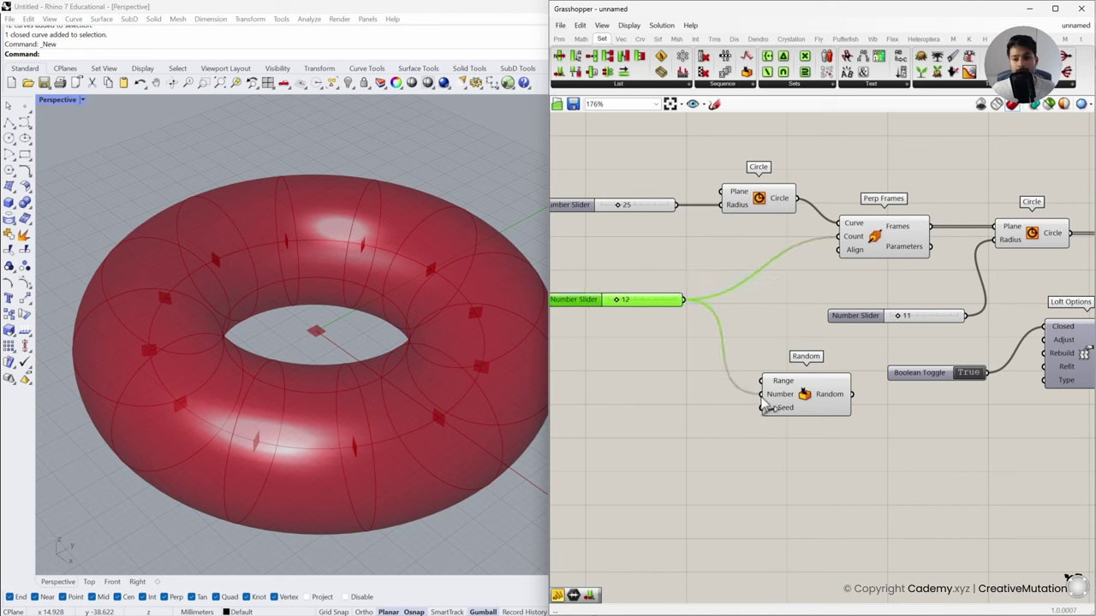
click(786, 471)
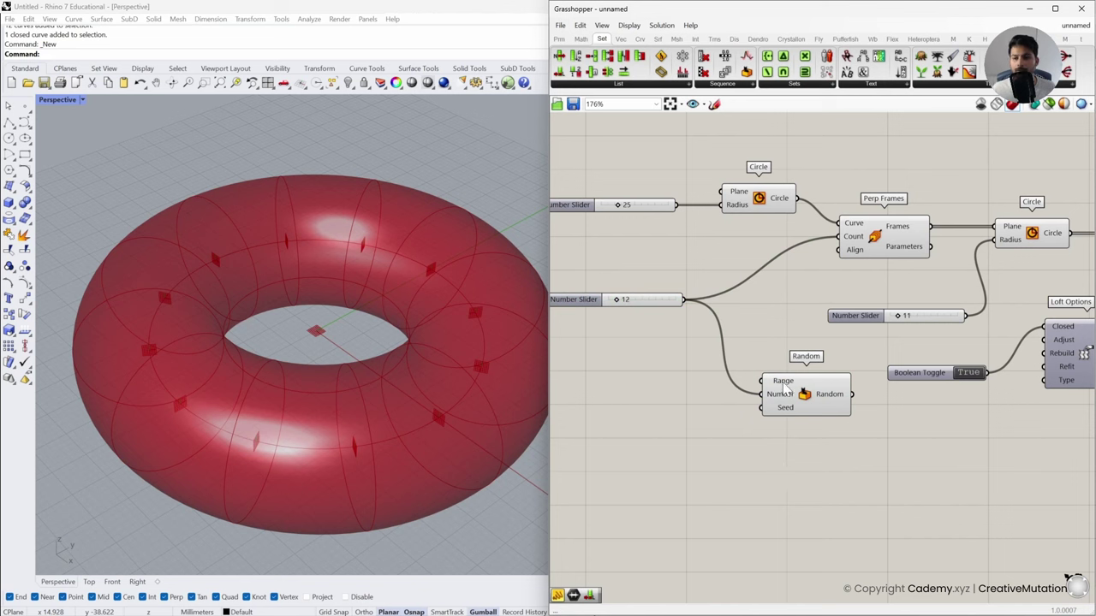
Add a Construct Domain component and position it in front of the Random component
mouse_move(781, 388)
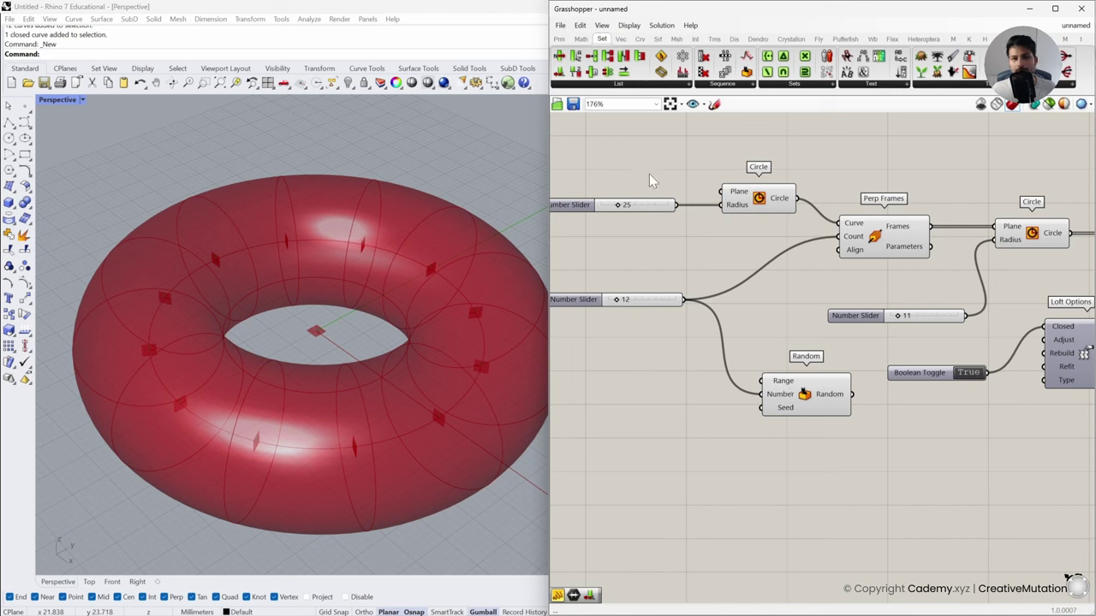
click(580, 39)
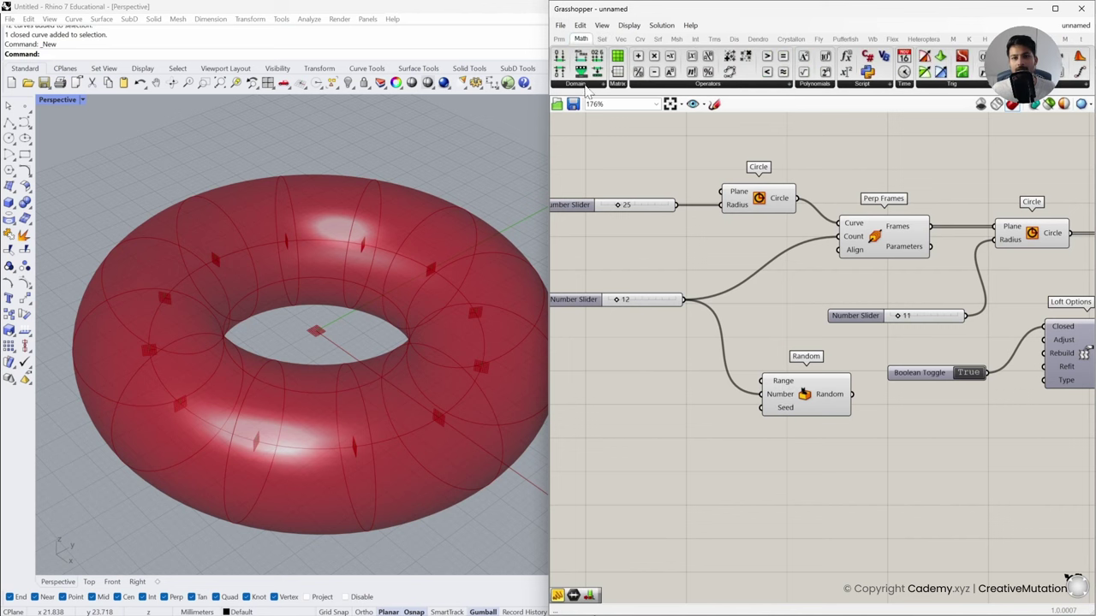
click(585, 85)
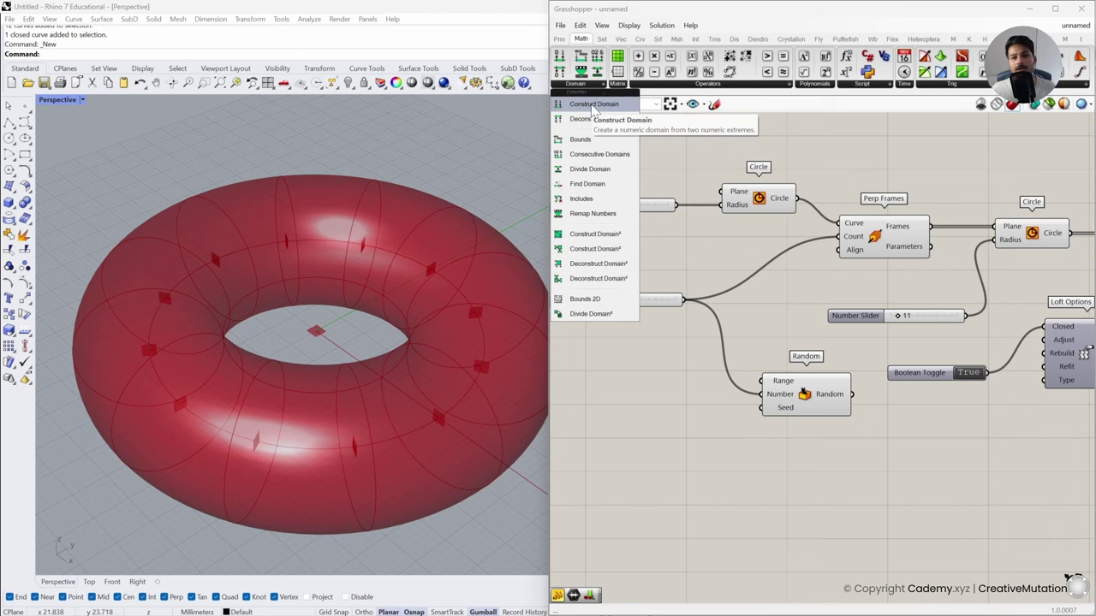
click(594, 104)
click(657, 385)
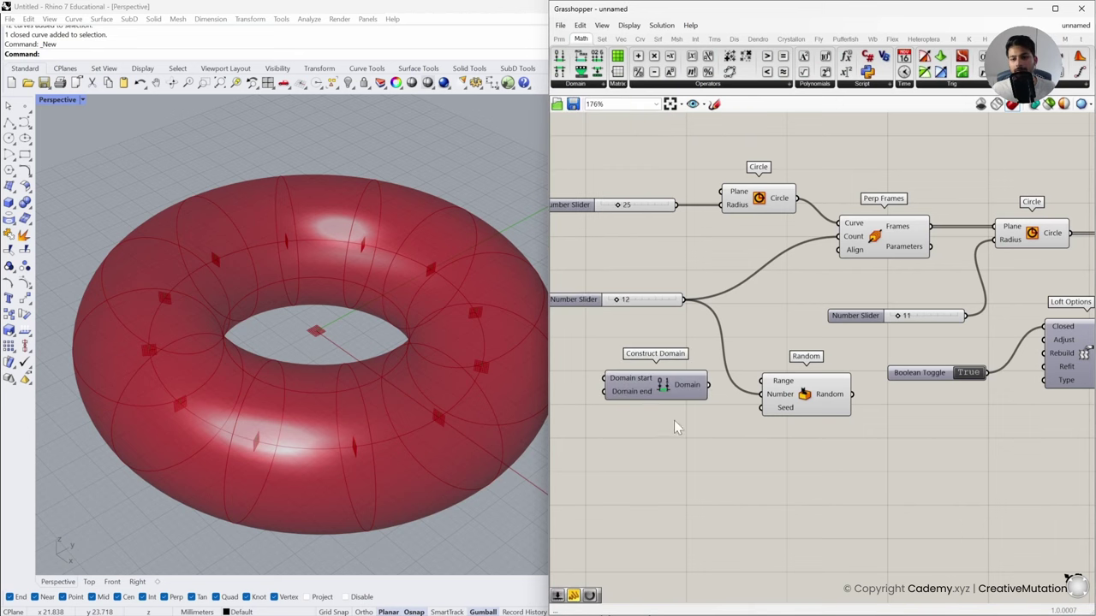
right_drag(686, 429, 762, 418)
drag(738, 381, 733, 375)
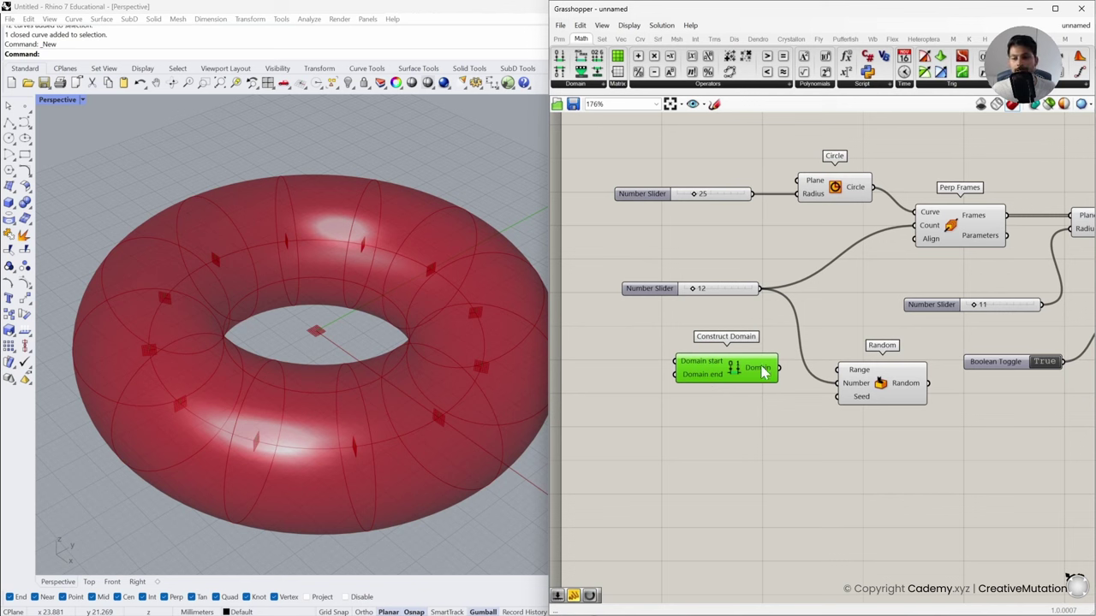
drag(725, 375, 723, 374)
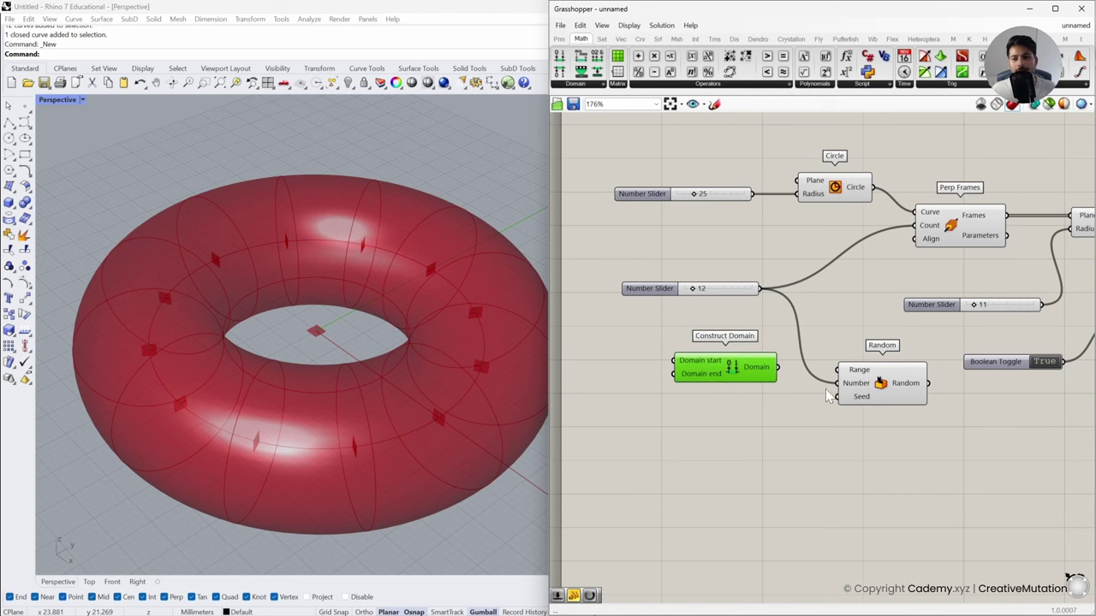
Connect Construct Domain's output to Random's Range input and line the two components up
drag(869, 393, 855, 391)
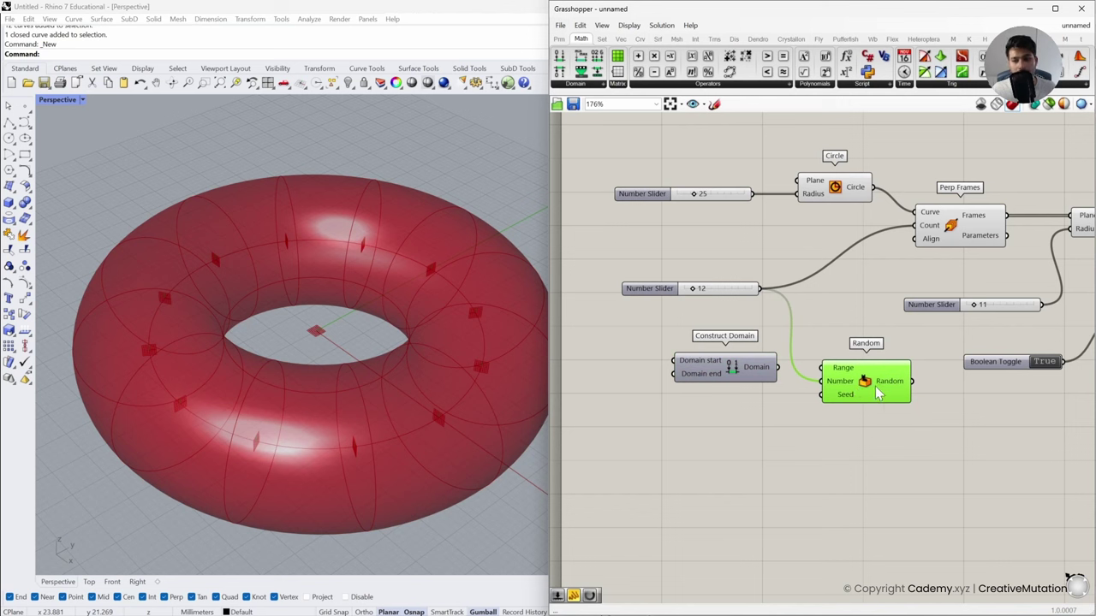
drag(777, 367, 818, 369)
click(743, 375)
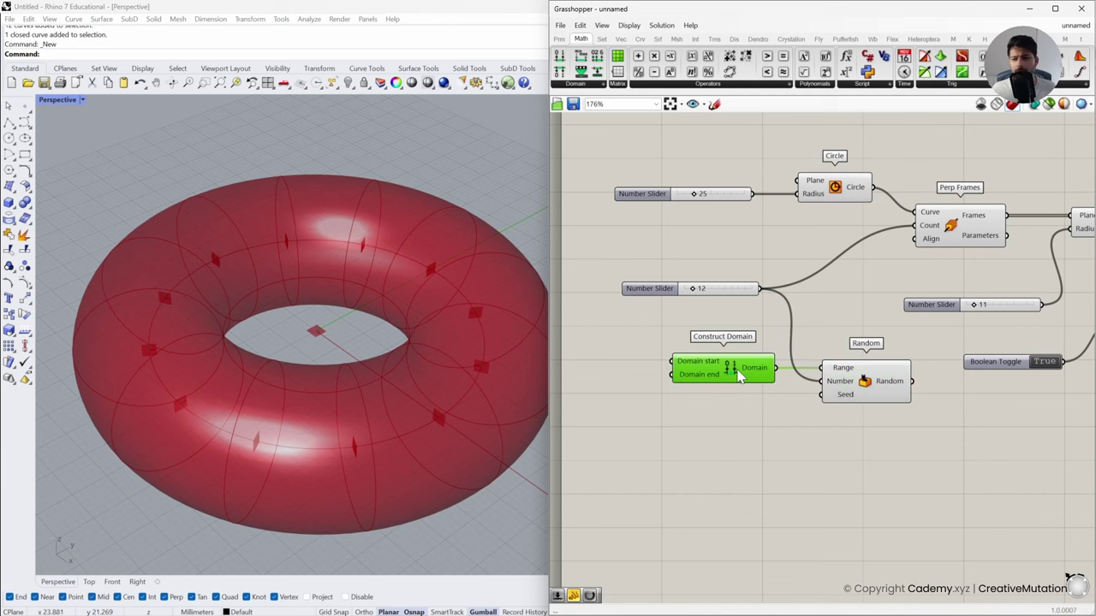
Create a number slider with the value 14 and connect it to Construct Domain's Domain start input
right_drag(666, 430, 739, 423)
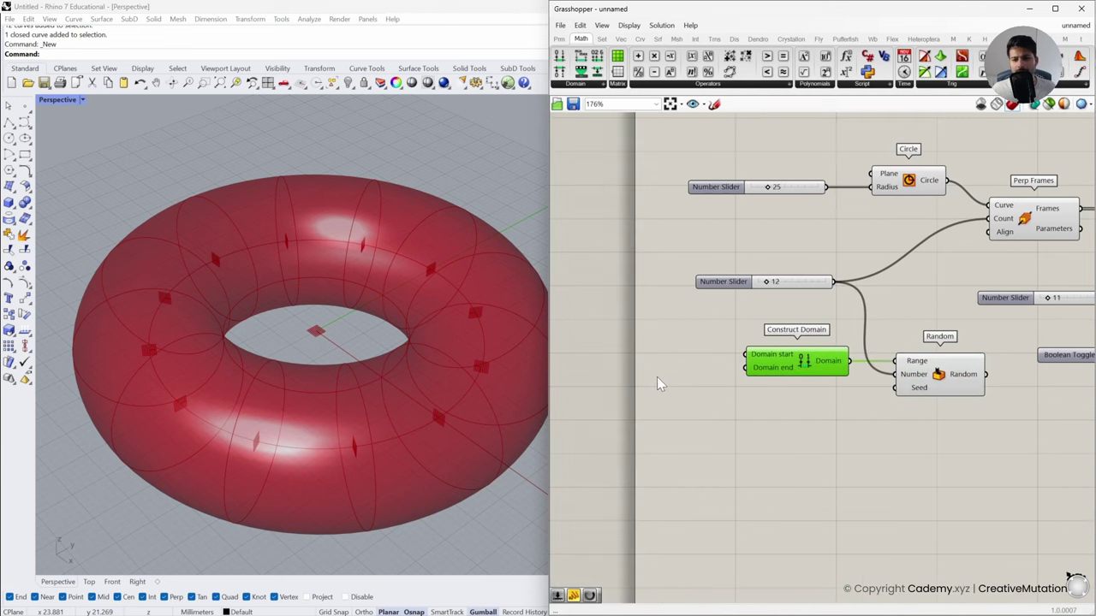
double_click(656, 385)
text(14)
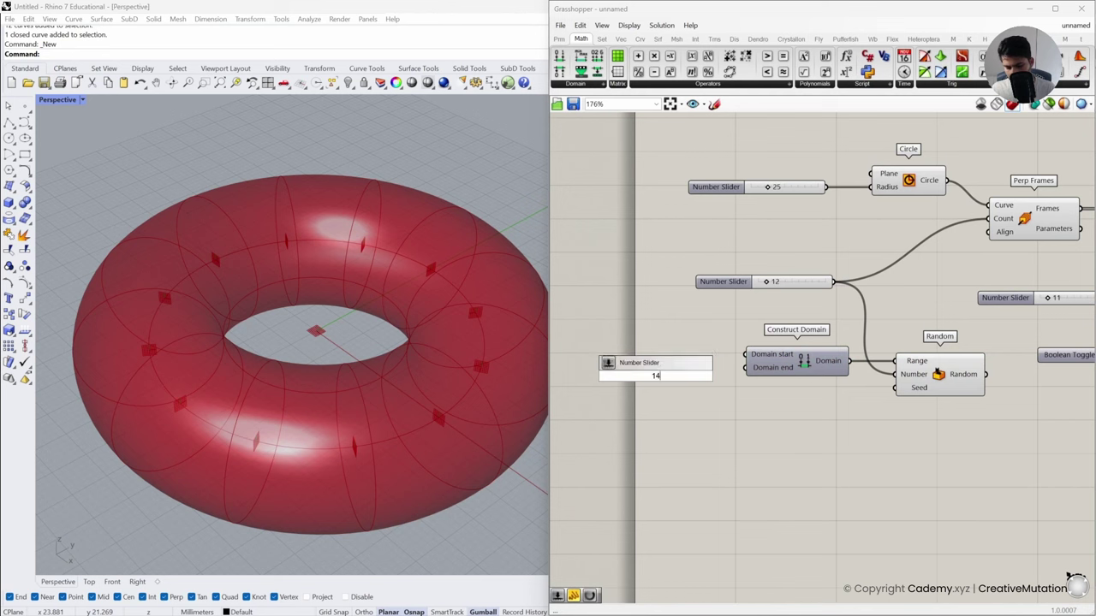
key(Return)
drag(616, 355, 609, 355)
drag(741, 360, 716, 354)
drag(700, 362, 695, 362)
Create a number slider with the value 16 and connect it to Construct Domain's Domain end input
double_click(680, 398)
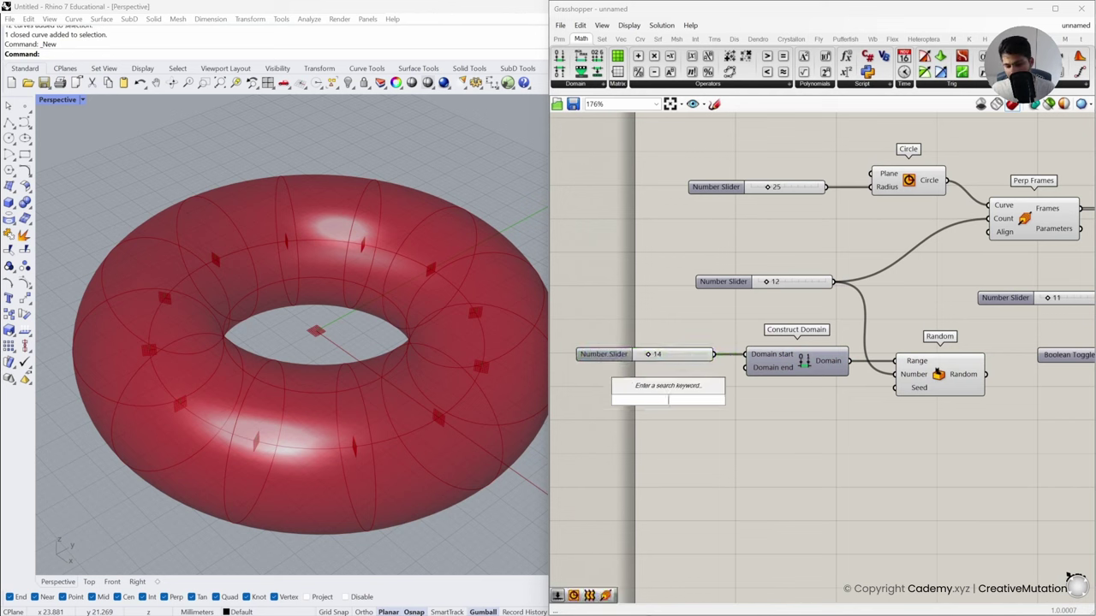
text(16)
key(Return)
drag(692, 409, 745, 367)
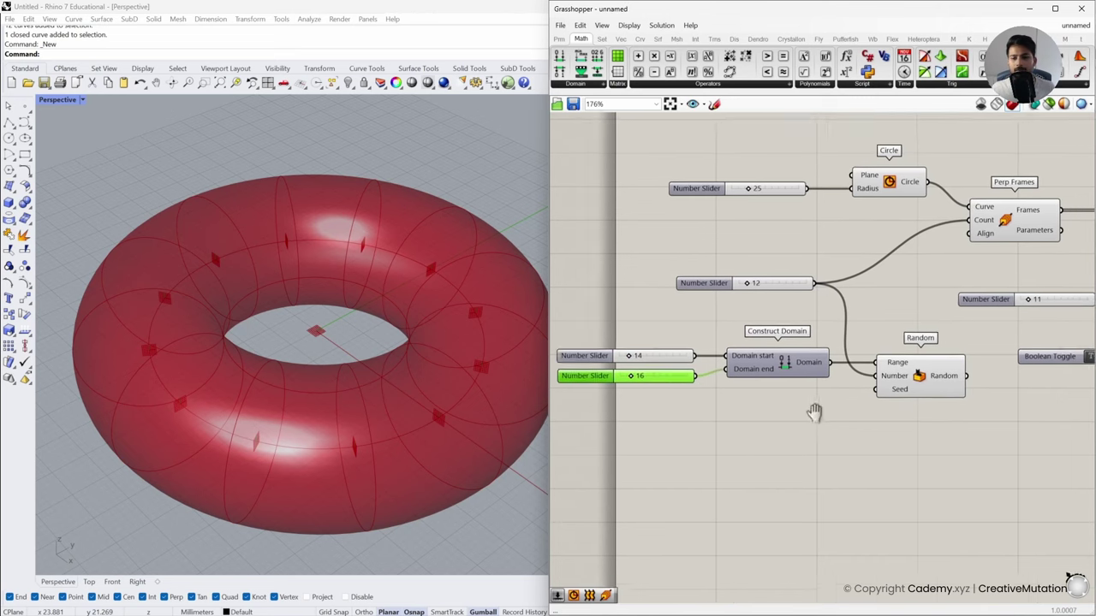
Delete the number slider driving the second Circle's Radius and connect Random's output to that input instead
mouse_move(893, 377)
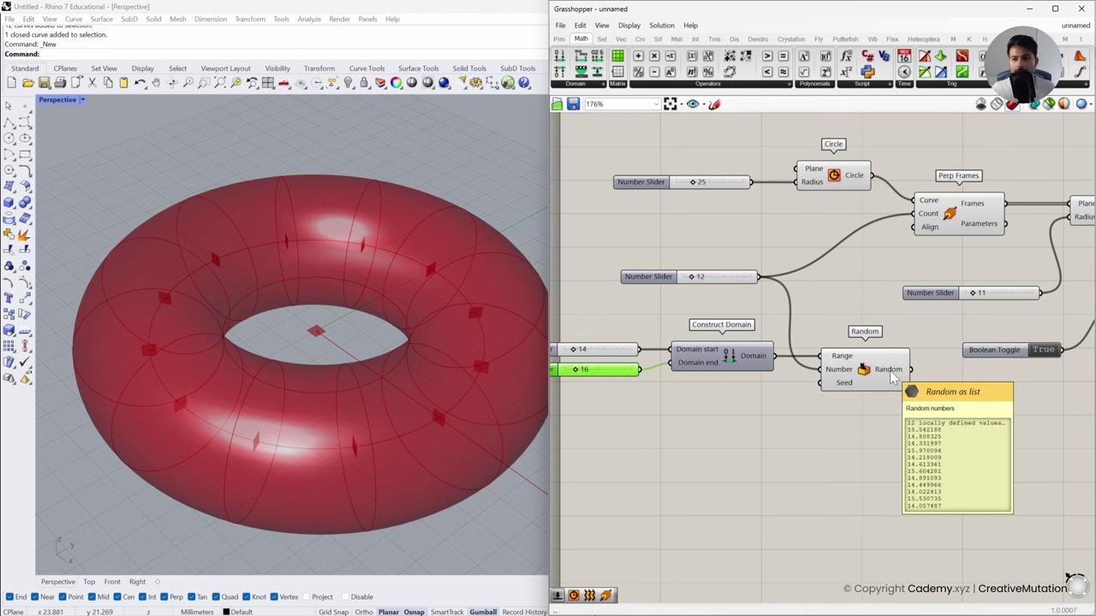
right_drag(949, 388, 870, 393)
click(910, 327)
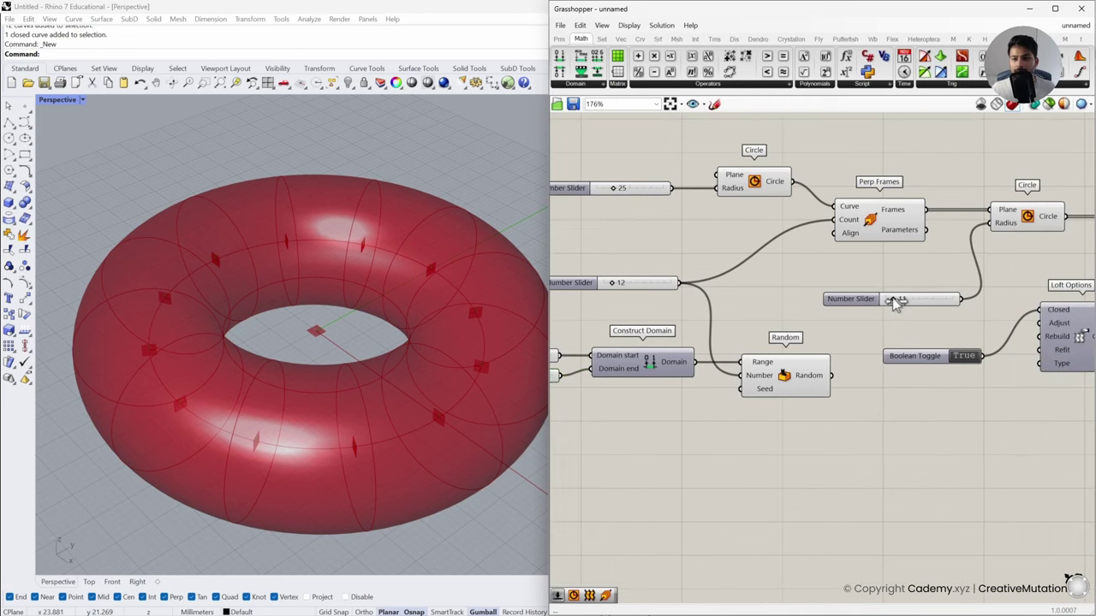
drag(894, 304, 893, 302)
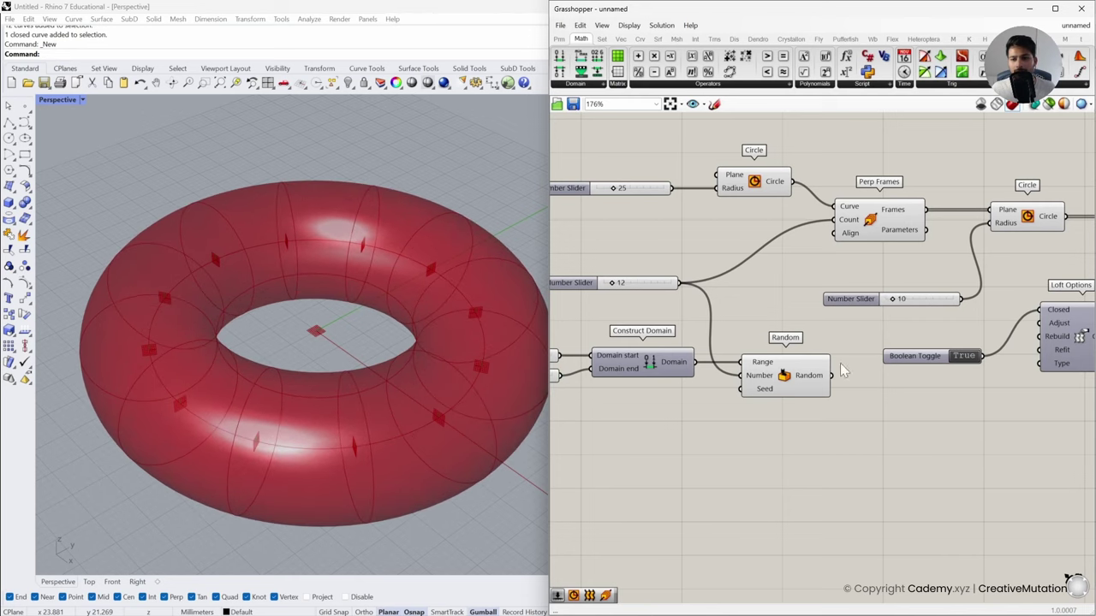
click(911, 302)
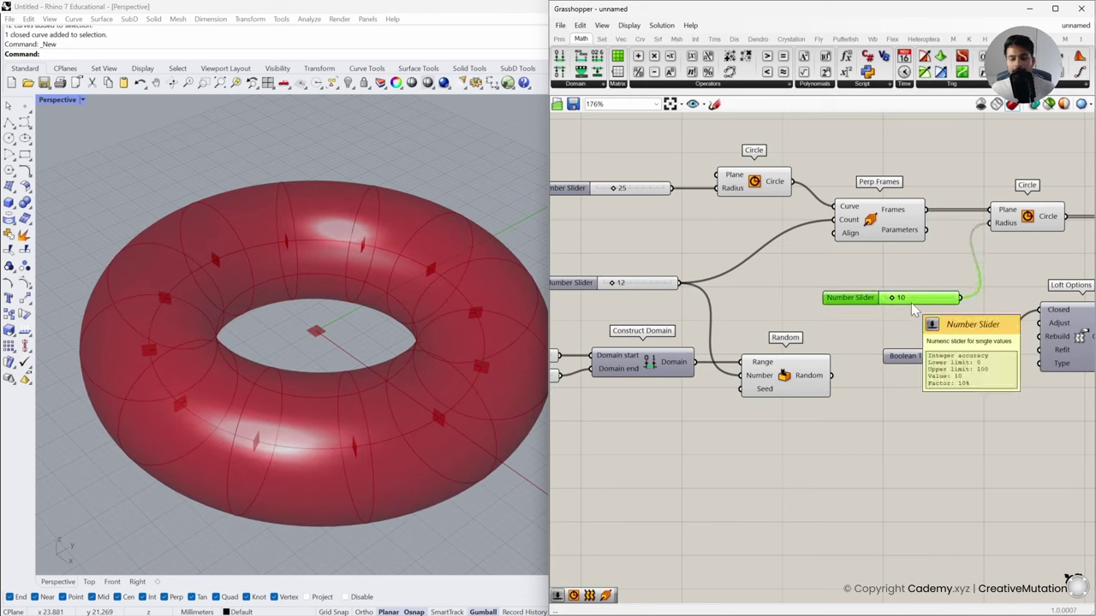
drag(832, 375, 893, 327)
key(Delete)
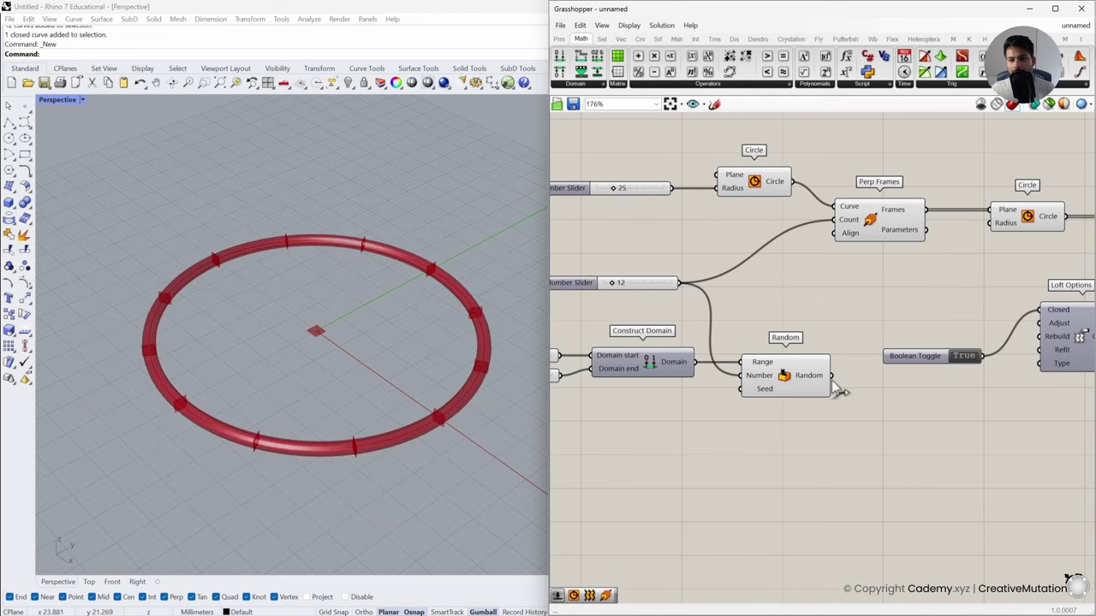
drag(832, 377, 992, 241)
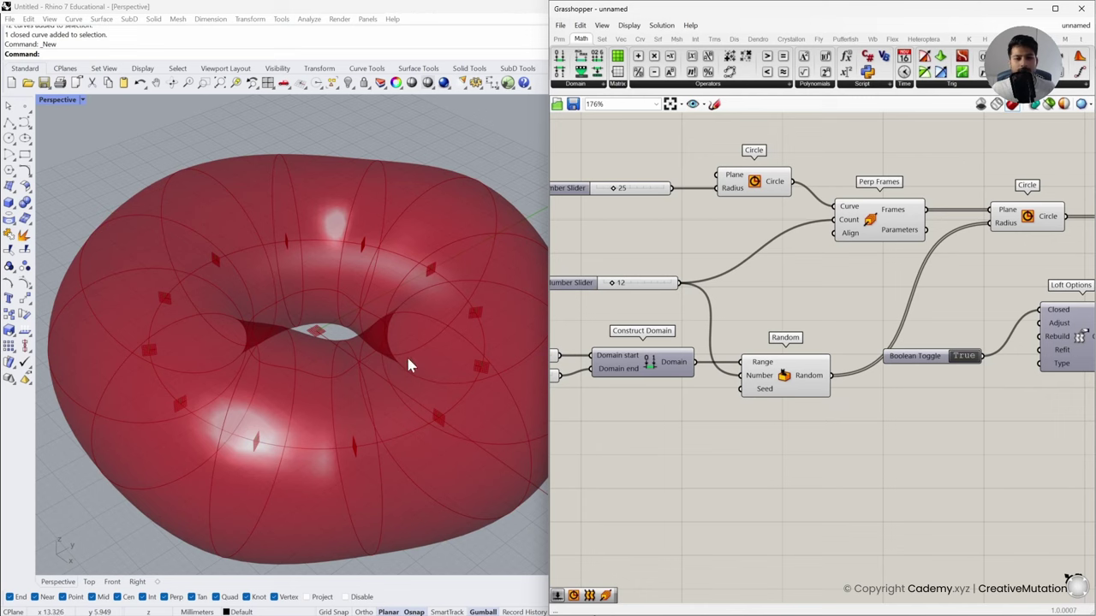
Examine the lofted ring with random section radii and review the whole definition that generates it
right_drag(410, 368, 355, 400)
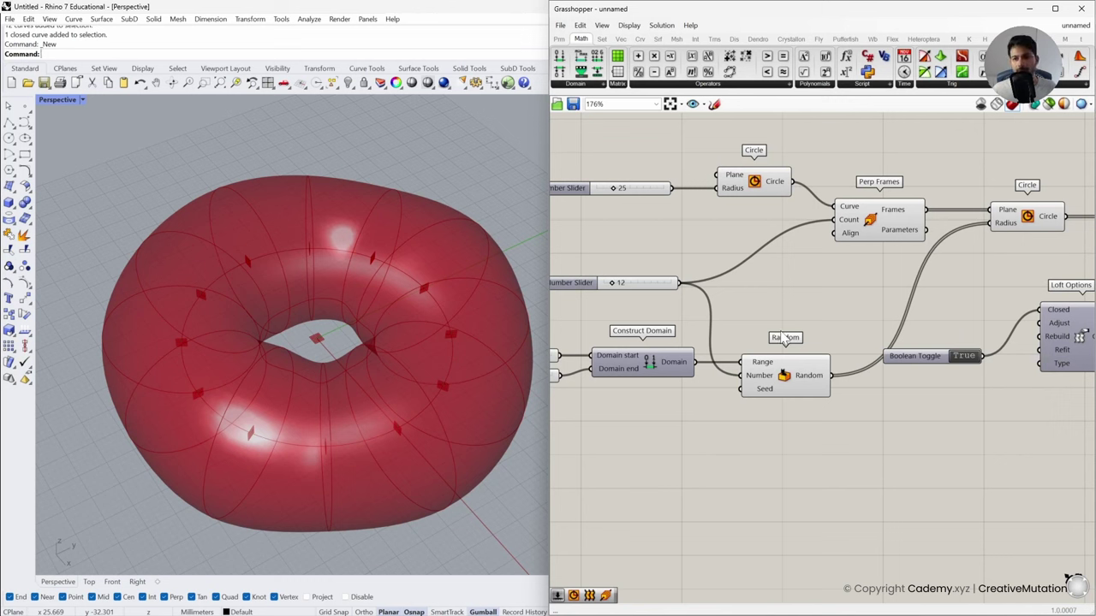
scroll(784, 336, down, 1)
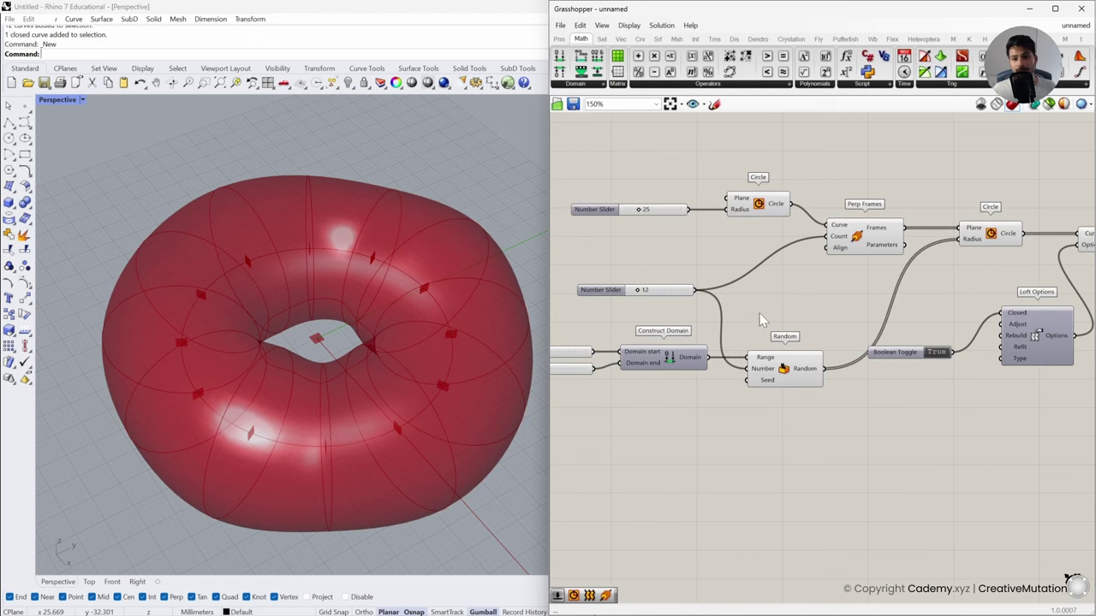
right_drag(759, 313, 805, 348)
scroll(877, 415, down, 1)
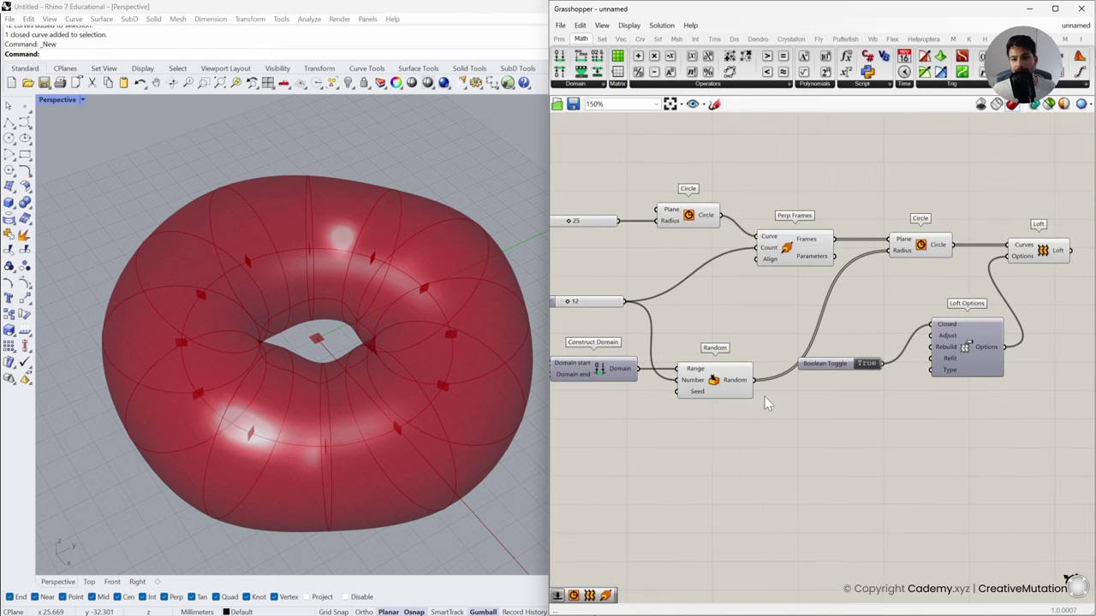
scroll(765, 397, down, 1)
drag(959, 295, 555, 462)
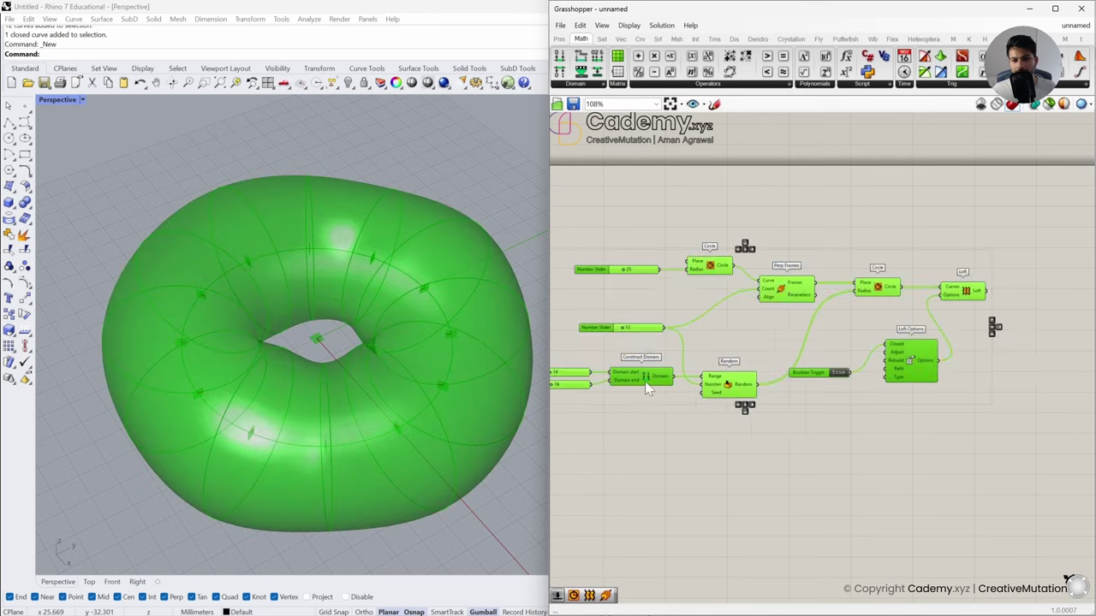
scroll(645, 381, up, 2)
scroll(862, 428, up, 1)
right_drag(925, 368, 814, 376)
click(855, 373)
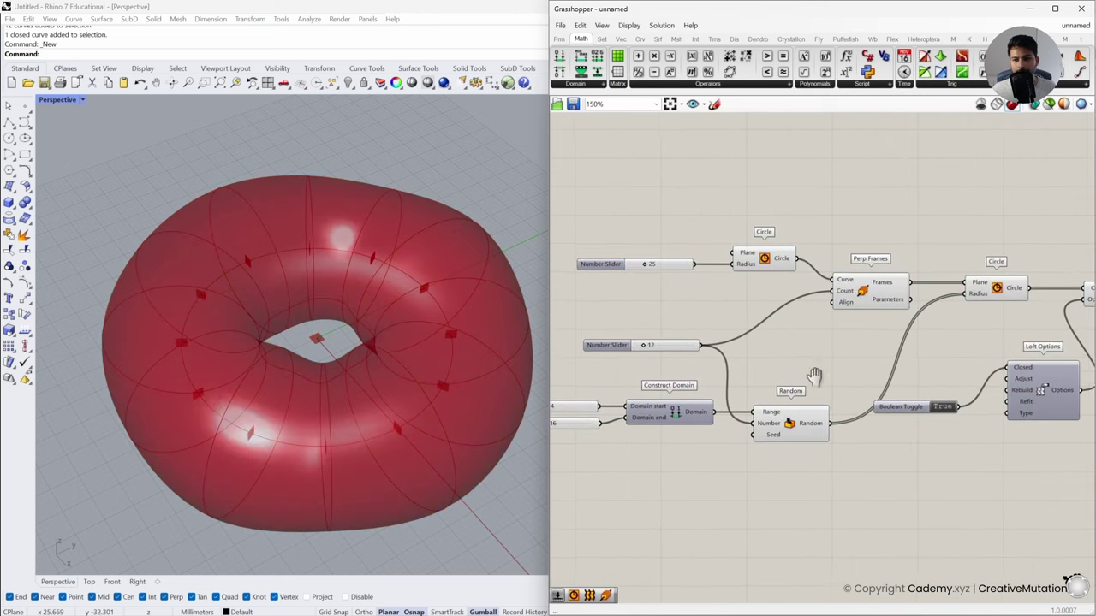
Rearrange the base Circle component with its radius slider and the count slider into a tidy layout beside Perp Frames
drag(619, 265, 564, 264)
drag(755, 258, 738, 278)
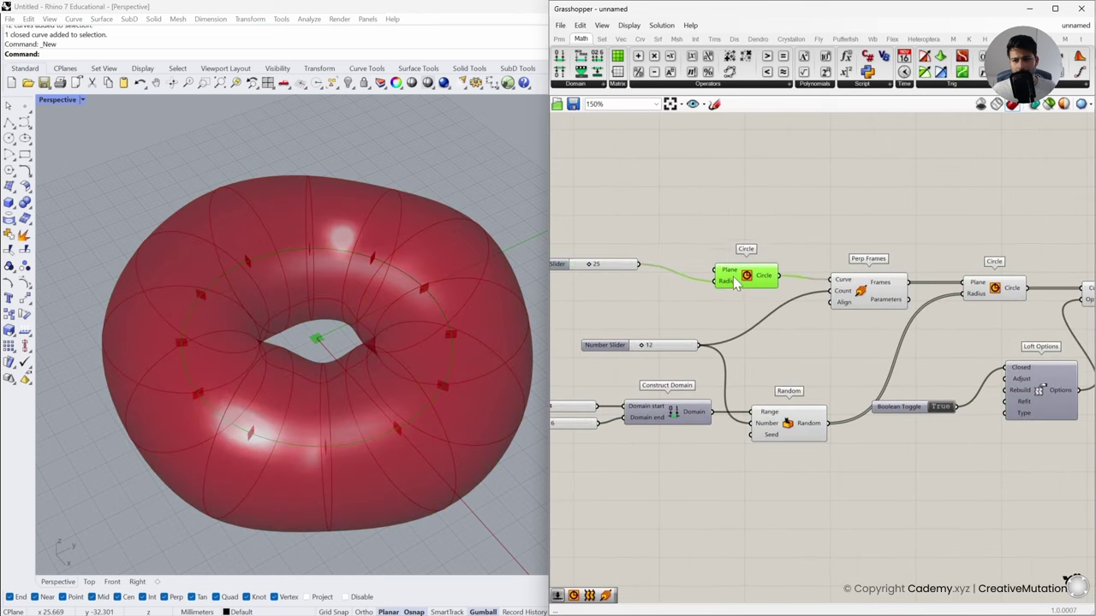
click(621, 268)
drag(621, 268, 644, 288)
click(716, 297)
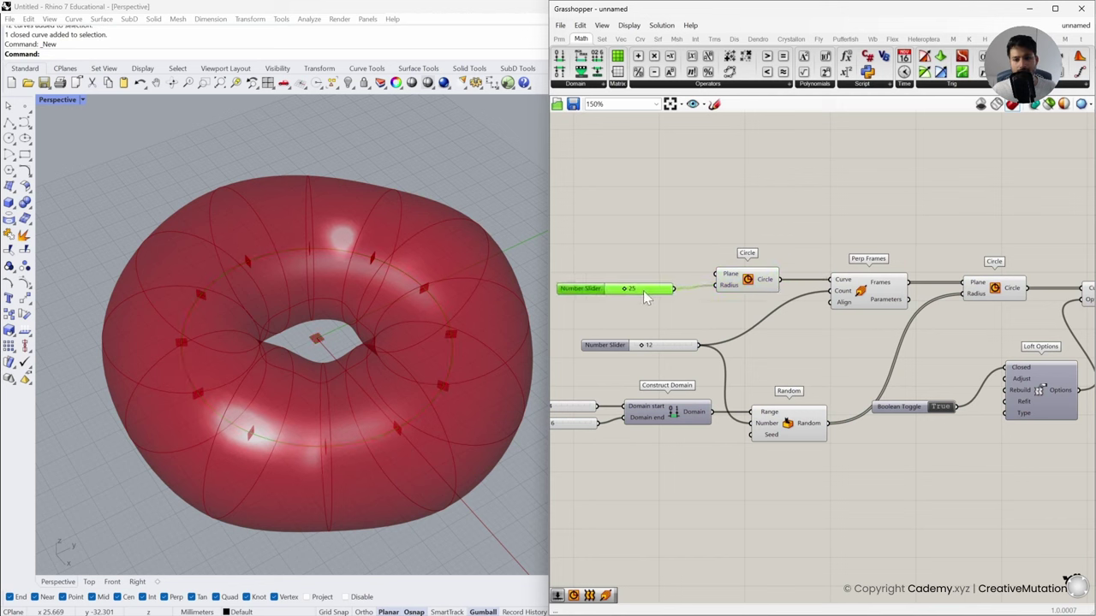
drag(674, 346, 657, 334)
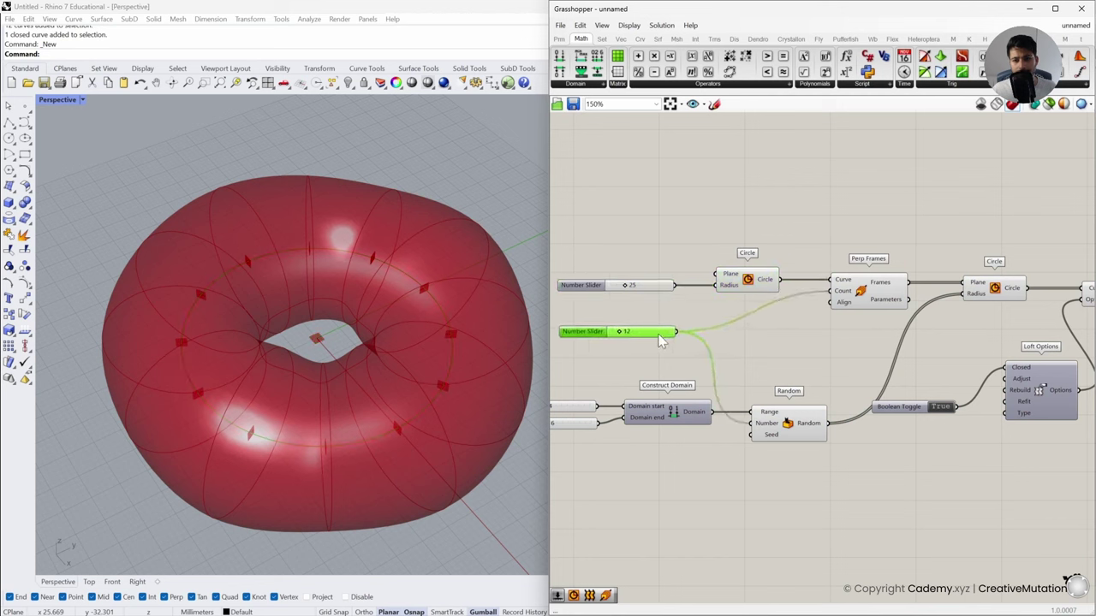
click(648, 369)
Rename the number slider that feeds Perp Frames' Count input as CSec
right_drag(644, 373, 679, 368)
scroll(628, 335, up, 1)
scroll(627, 342, up, 2)
right_click(632, 322)
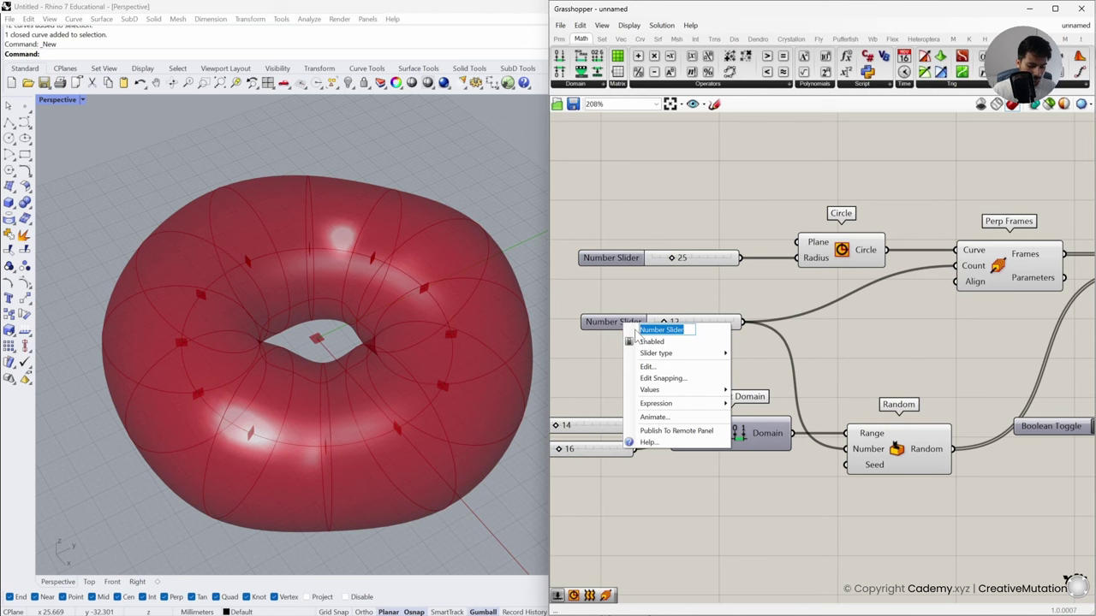
text(CSec)
key(Return)
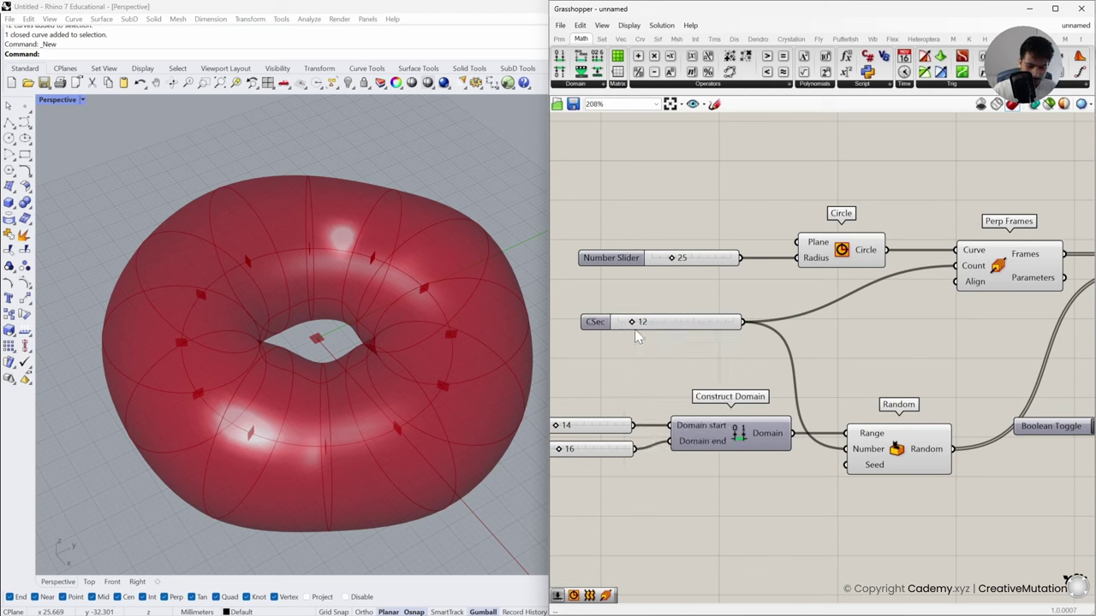
Rename the number slider that feeds the base circle's Radius input as Radius
right_click(605, 258)
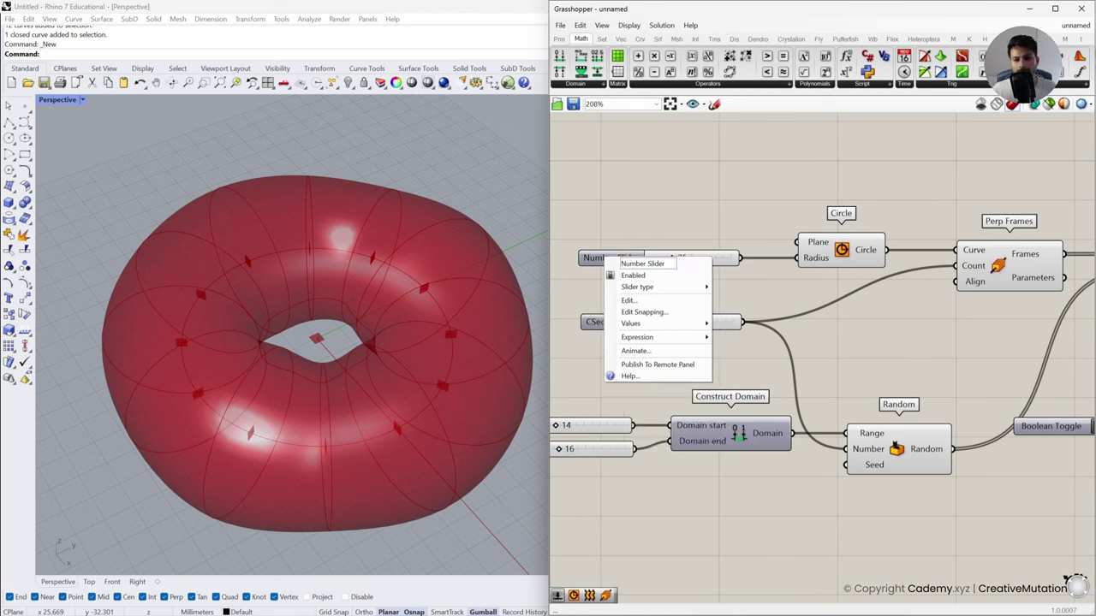
text(Radius)
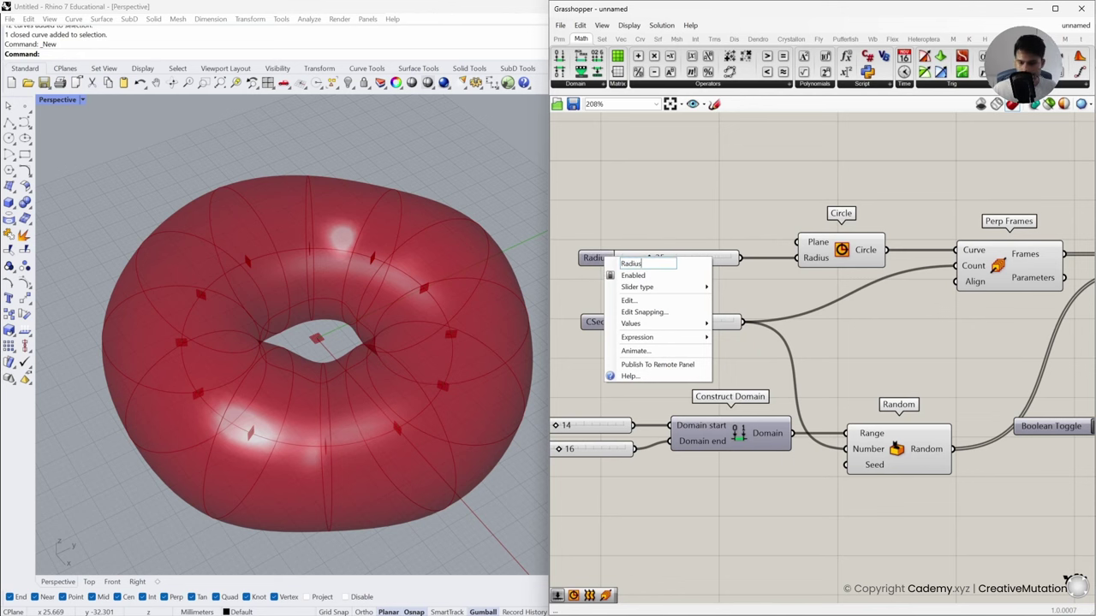
key(Return)
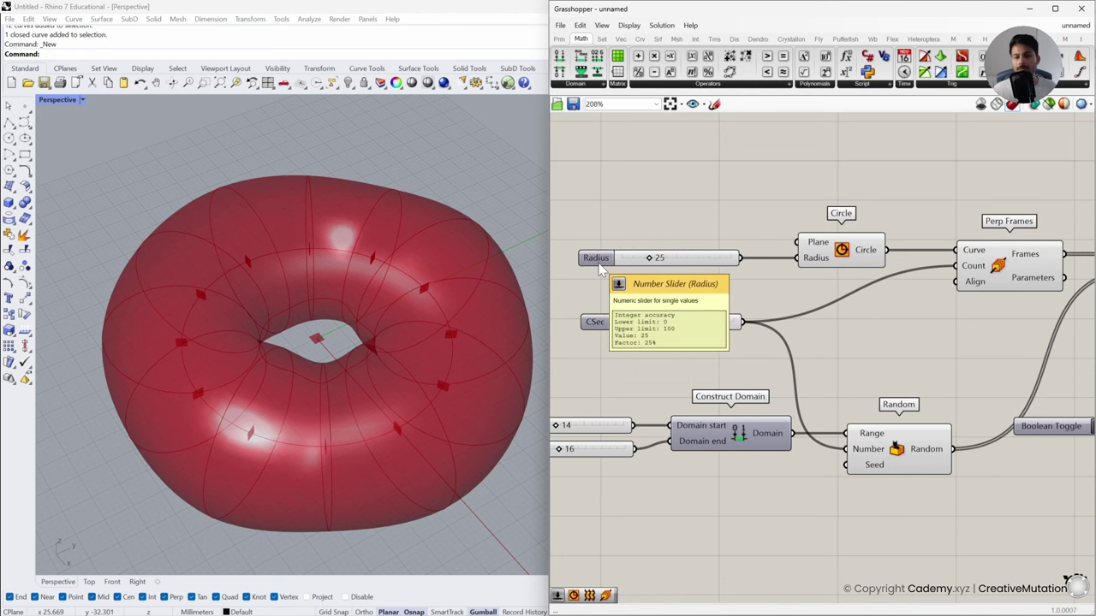
Rename the Domain start slider as Min and the Domain end slider as Max
scroll(799, 388, down, 1)
drag(657, 384, 613, 363)
shift+drag(748, 397, 754, 396)
click(769, 444)
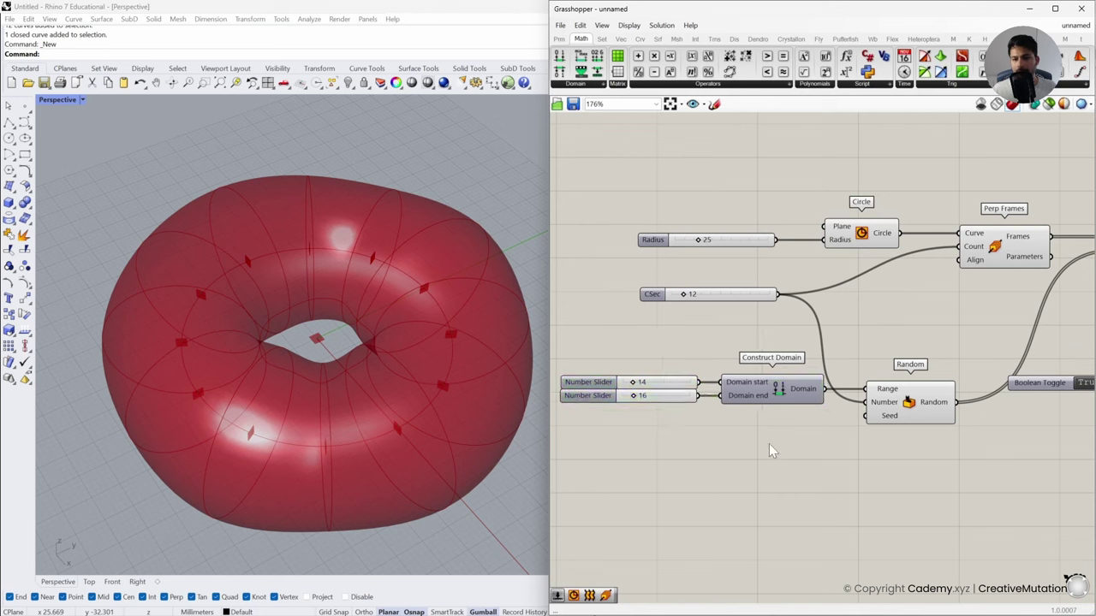
right_click(603, 383)
text(Min)
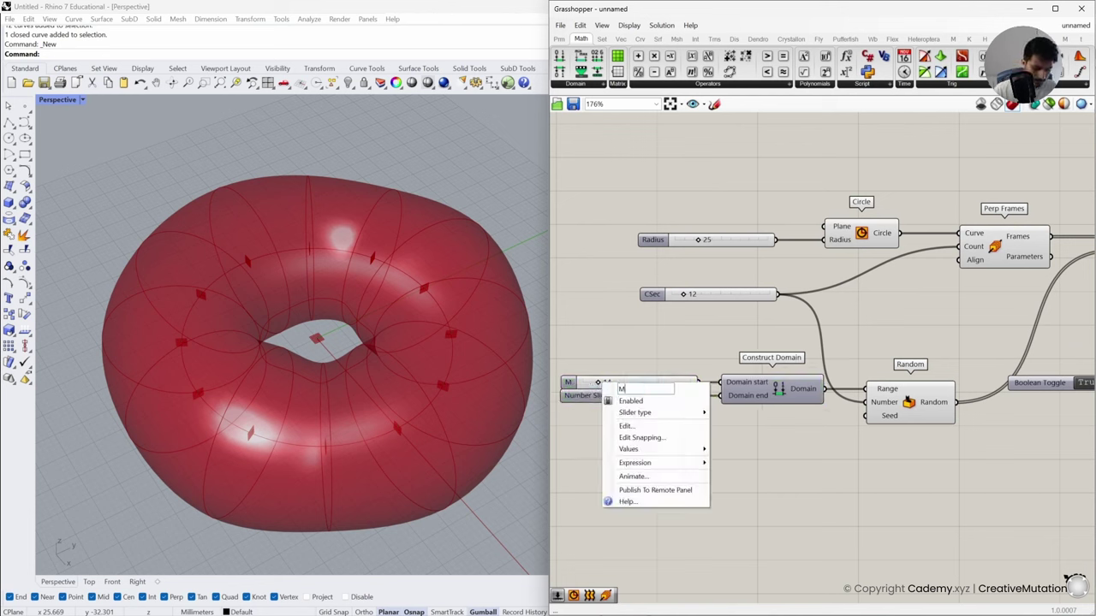
right_click(582, 396)
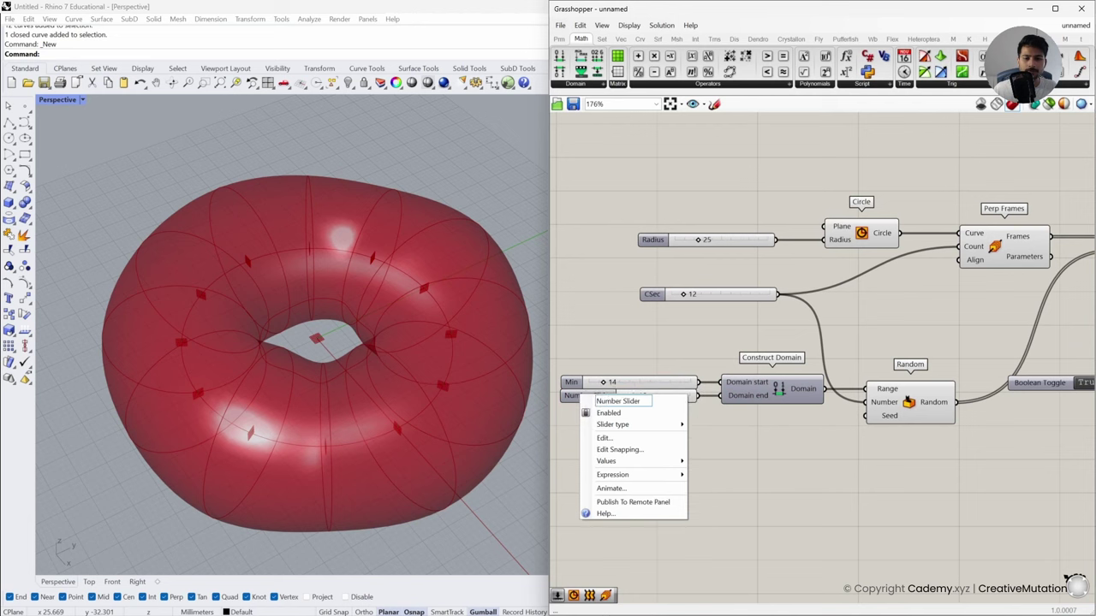
text(Max)
key(Return)
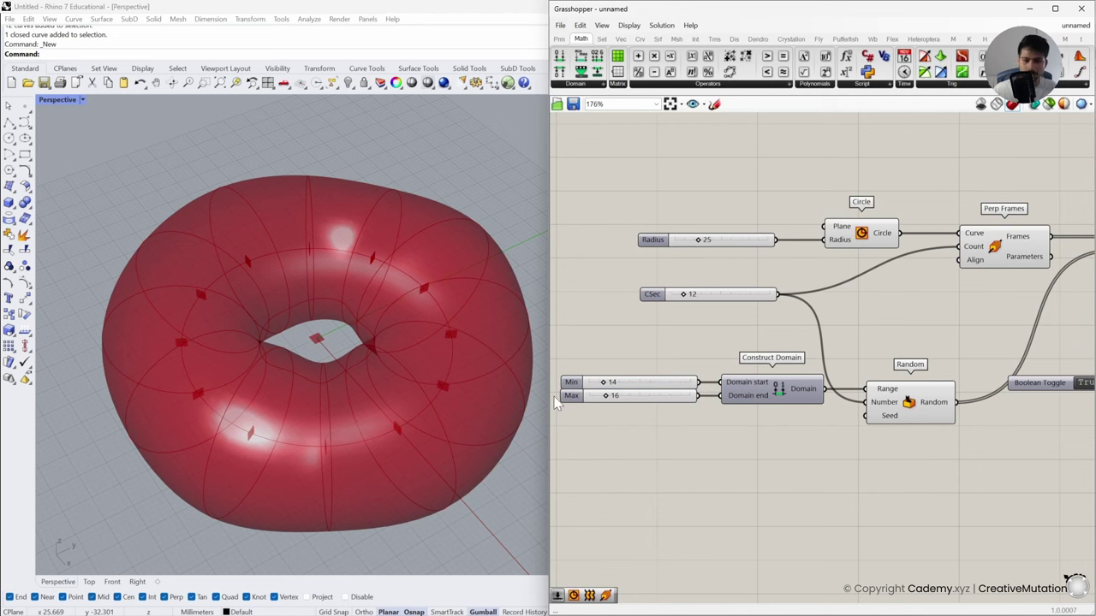
Move Loft, Loft Options and the Boolean Toggle above the circle and frame components, with the toggle placed ahead of Loft Options
right_drag(824, 461, 749, 455)
right_drag(860, 457, 741, 443)
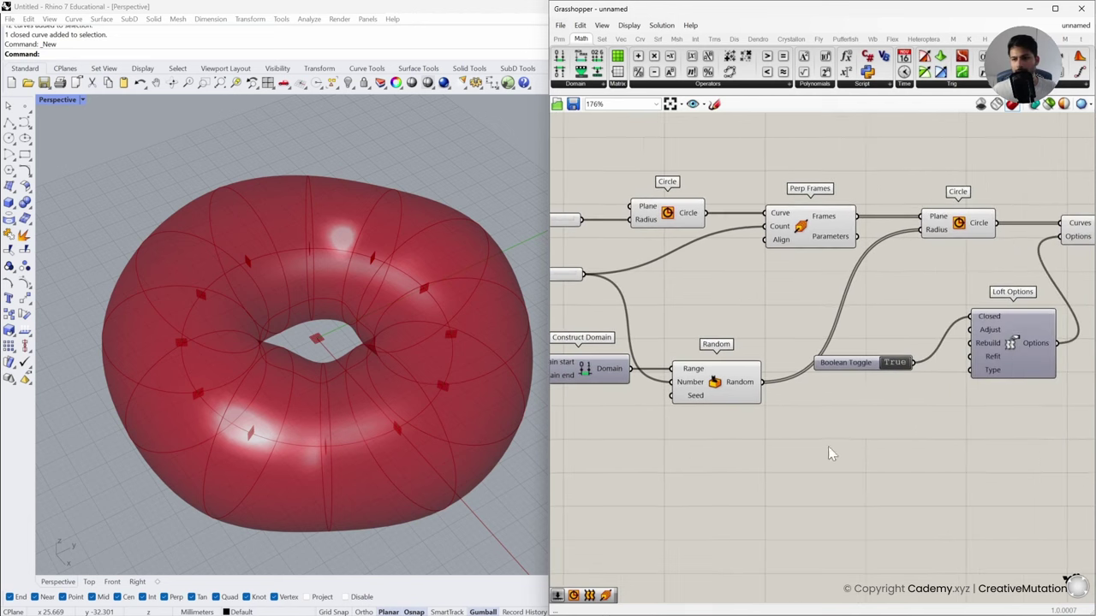
right_drag(829, 446, 771, 449)
right_drag(909, 391, 888, 422)
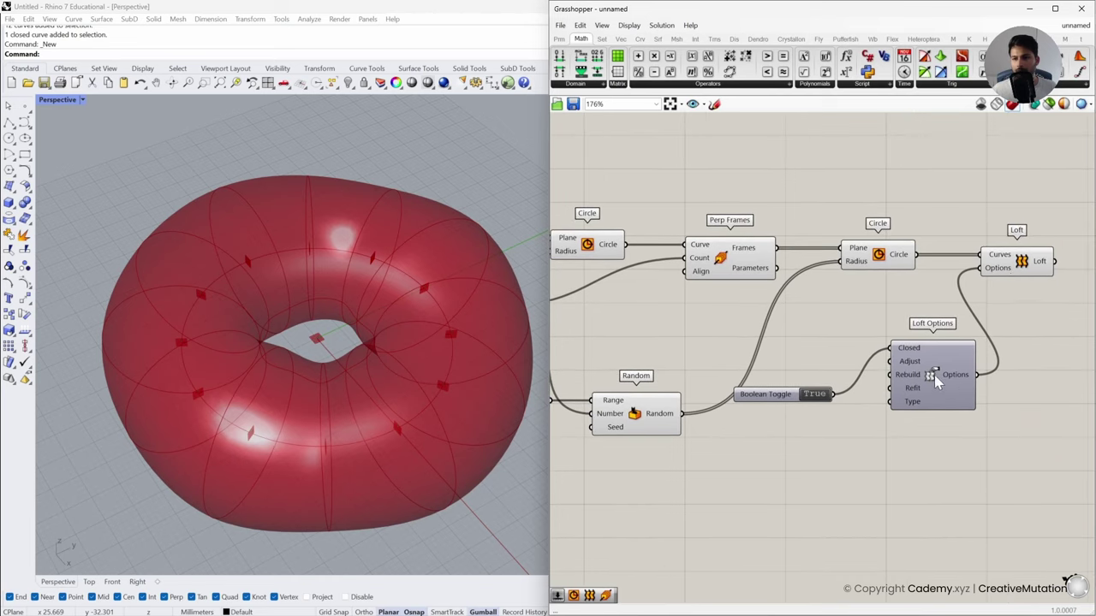
scroll(934, 375, down, 2)
drag(991, 336, 984, 253)
click(938, 474)
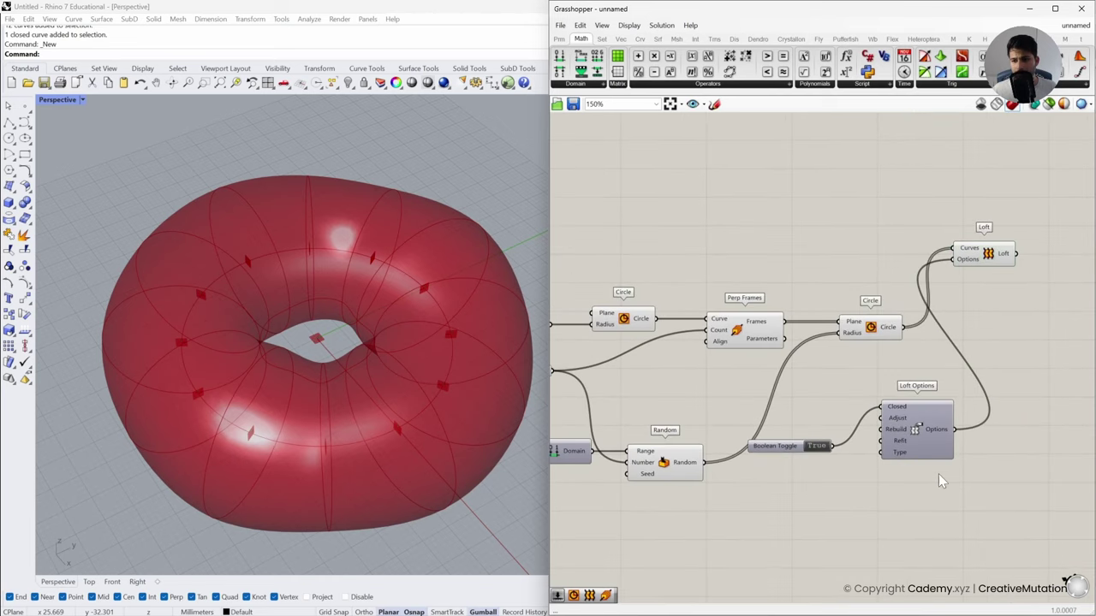
drag(922, 439, 861, 289)
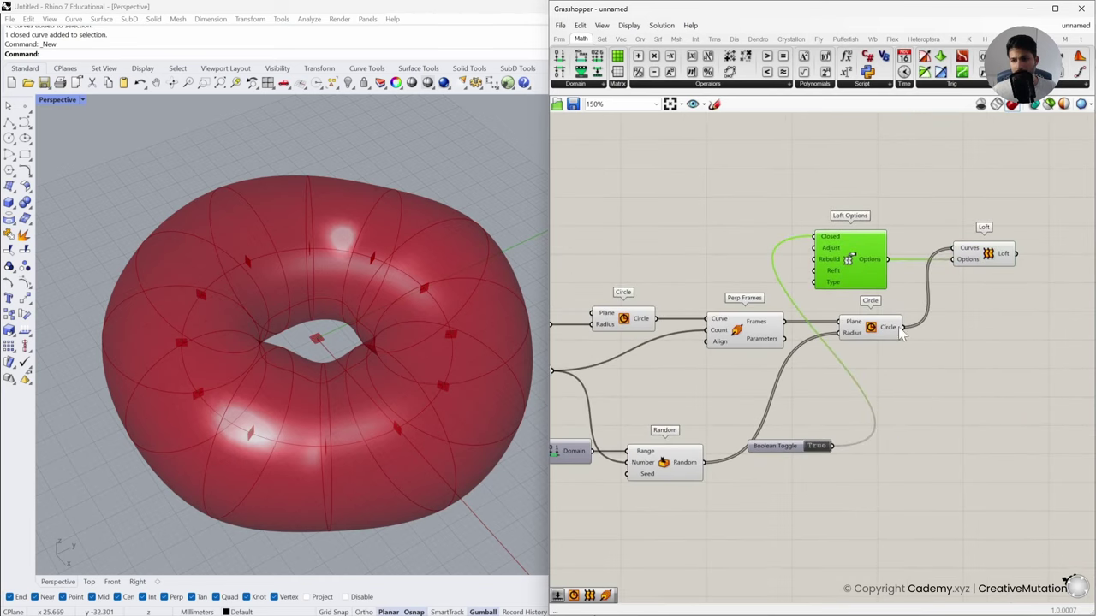
drag(791, 449, 754, 240)
shift+click(866, 264)
shift+drag(991, 260, 986, 201)
click(977, 296)
right_drag(886, 336, 969, 318)
Move the Min and Max sliders, Construct Domain and Random together closer beneath the section Circle component
scroll(926, 322, down, 1)
right_drag(802, 362, 803, 382)
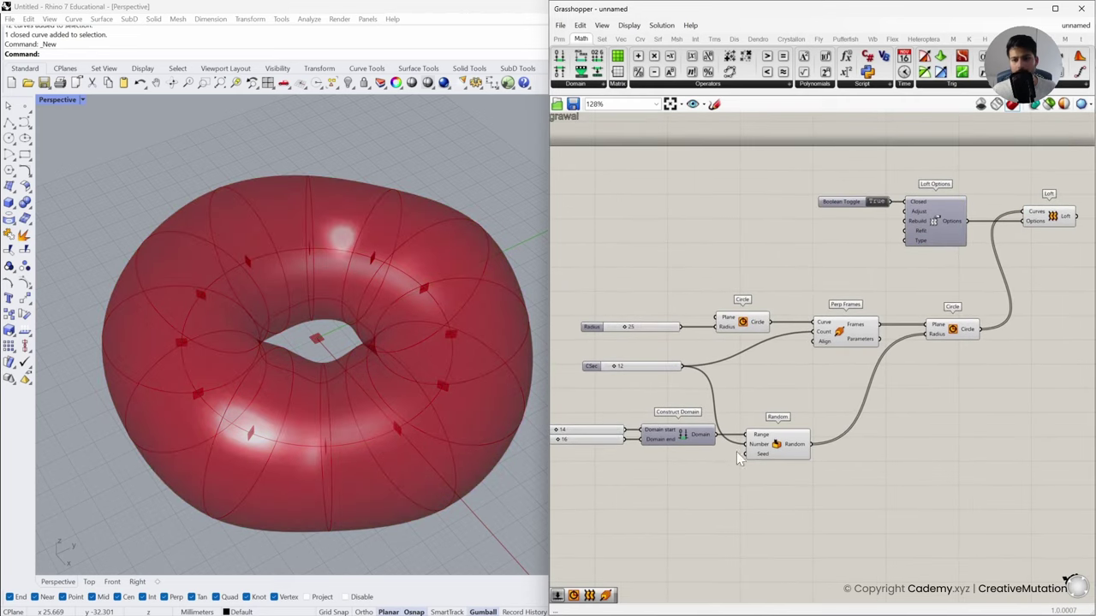
right_drag(955, 475, 935, 434)
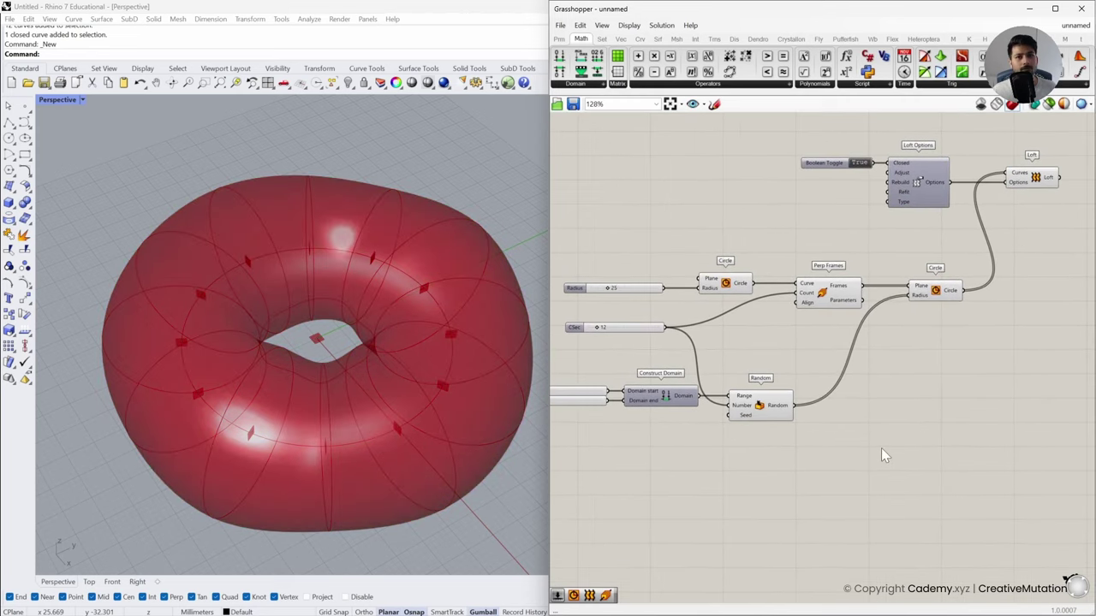
drag(830, 463, 593, 375)
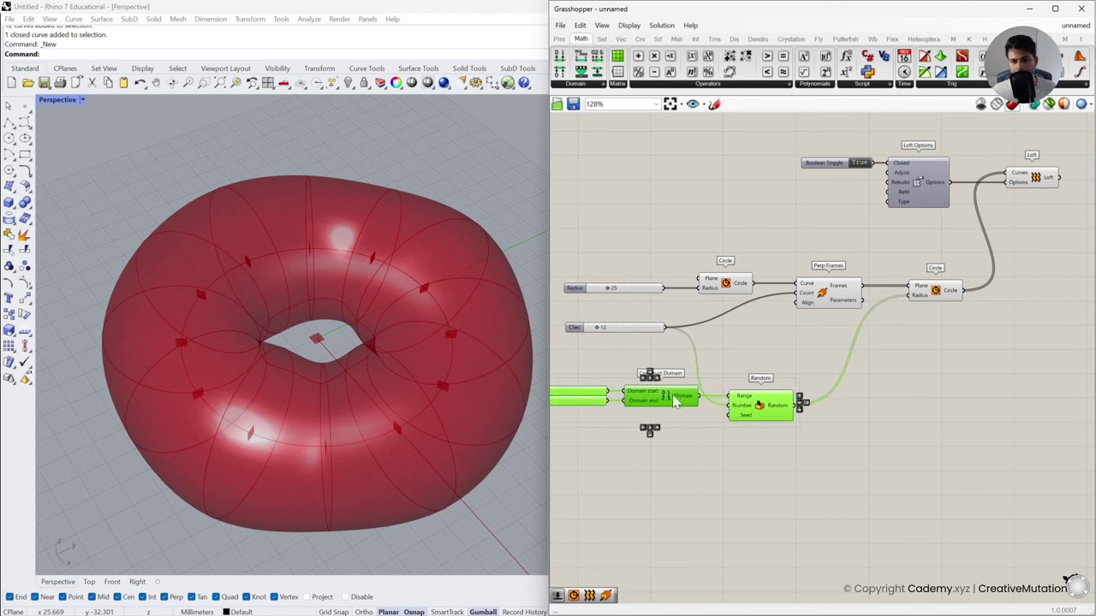
drag(672, 394, 750, 395)
click(782, 476)
Left-align the Radius, CSec, Min and Max sliders
drag(686, 446, 613, 290)
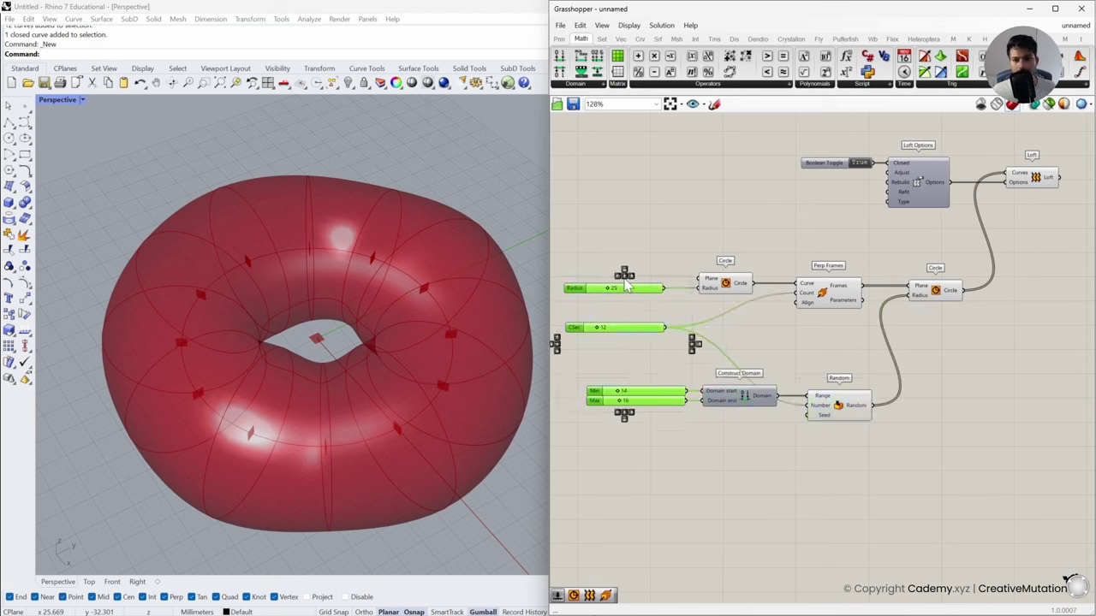
click(618, 276)
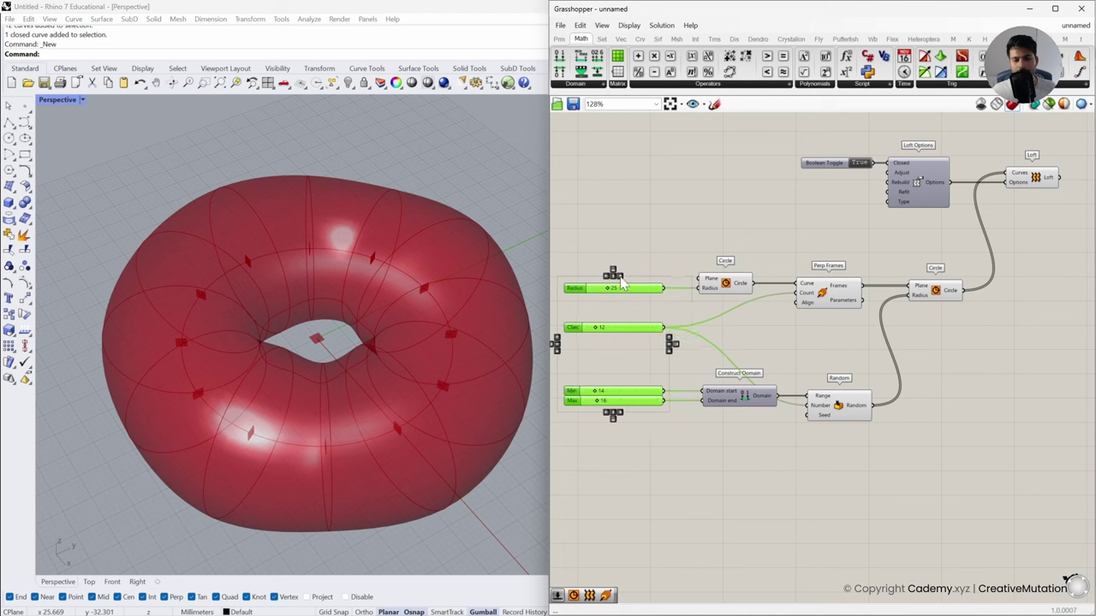
click(668, 297)
Move the Min and Max sliders, Construct Domain and Random up slightly to tighten the layout below the CSec slider
drag(647, 425, 598, 241)
drag(861, 458, 658, 379)
drag(855, 418, 855, 398)
drag(597, 442, 571, 276)
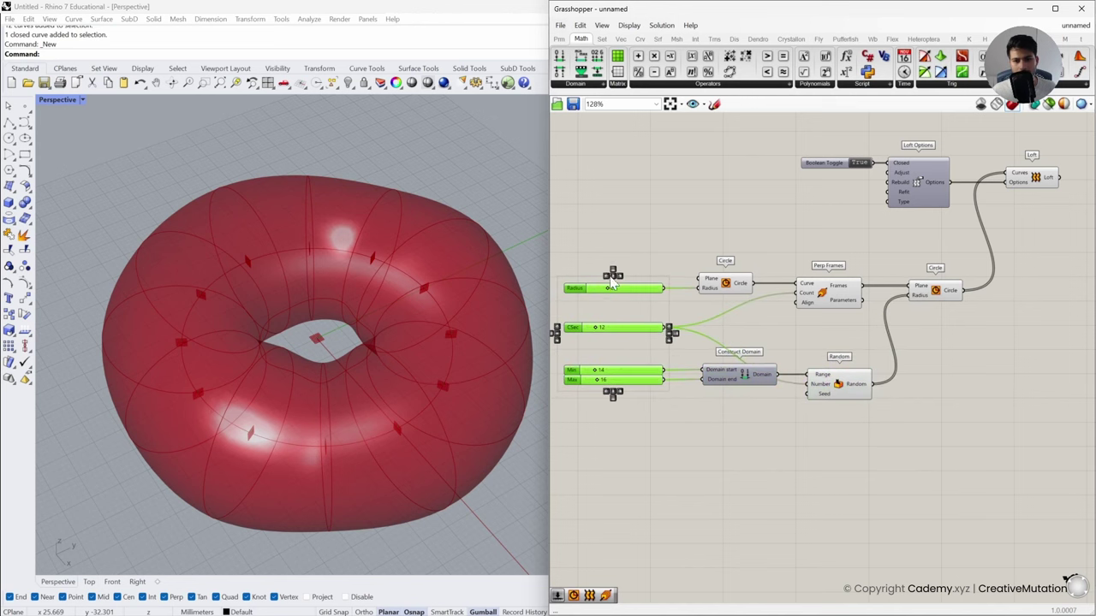
click(724, 488)
Highlight the output of the section Circle component to examine its curves on the lofted ring
right_drag(864, 459, 865, 487)
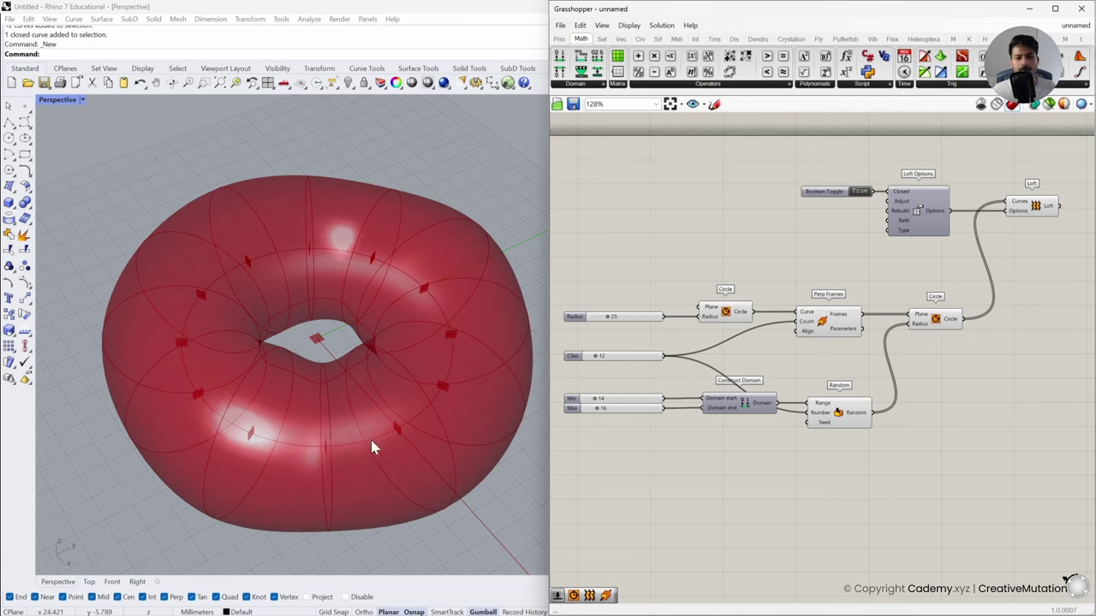
click(934, 322)
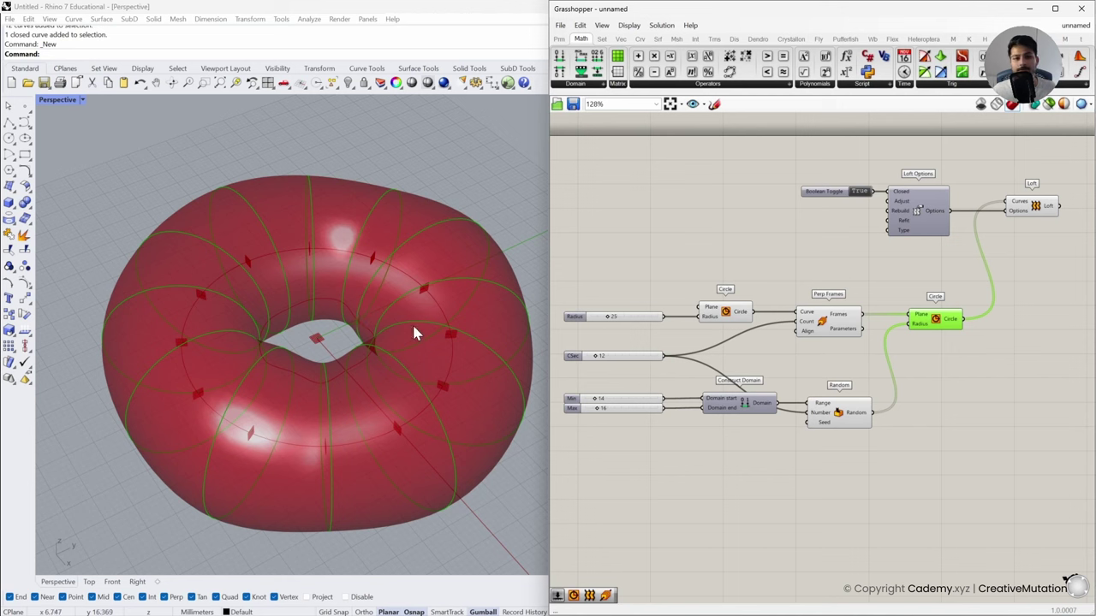
click(925, 425)
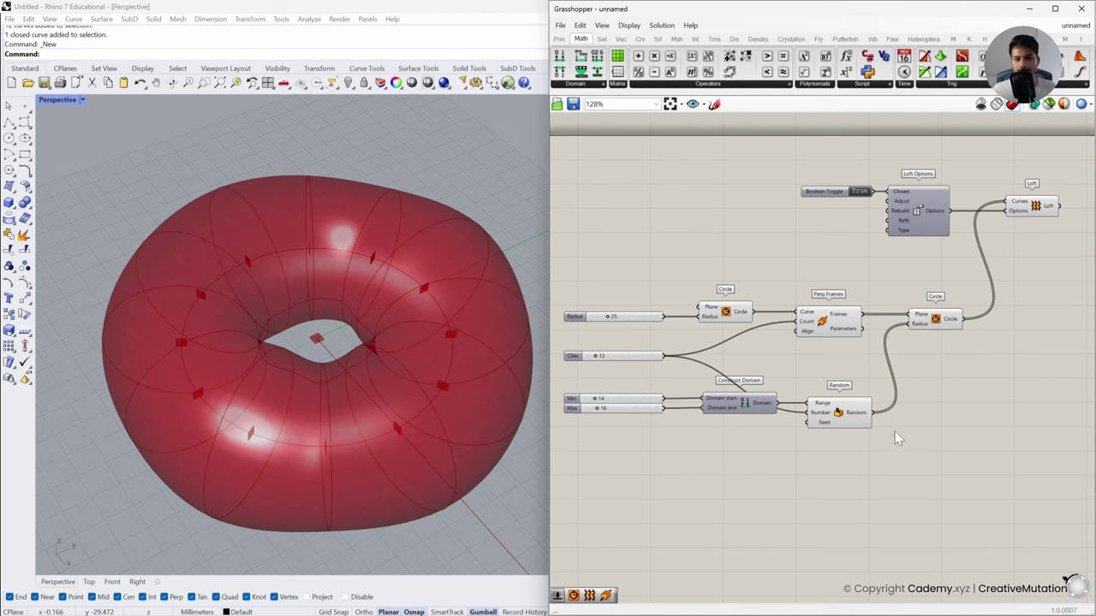
Disable the preview of the base Circle, Perp Frames, Construct Domain and Random components
drag(872, 482, 573, 266)
click(863, 466)
drag(862, 469, 574, 267)
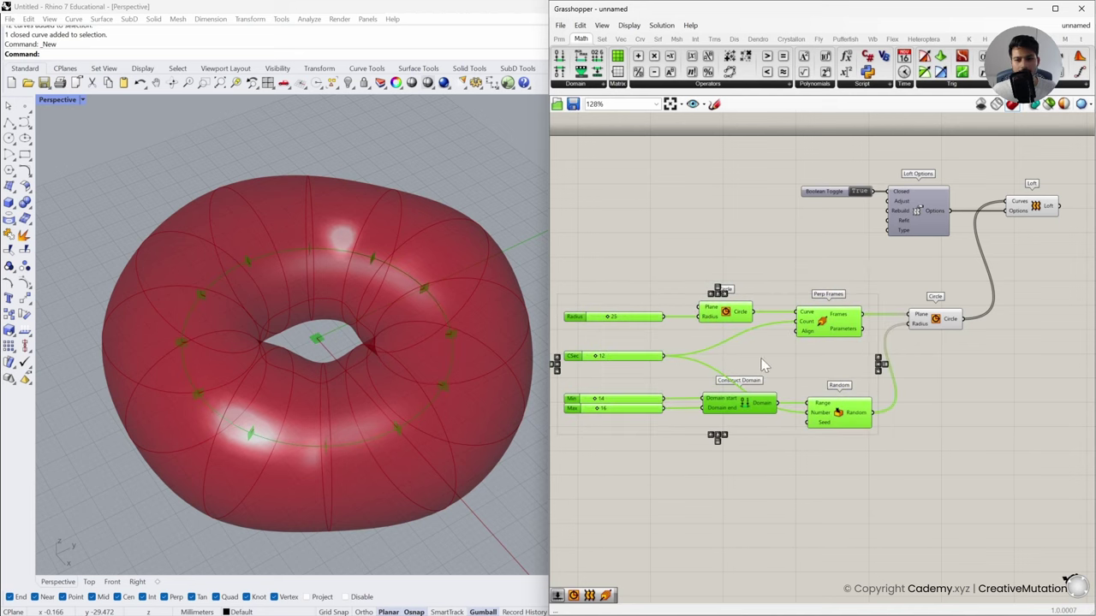
middle_click(765, 364)
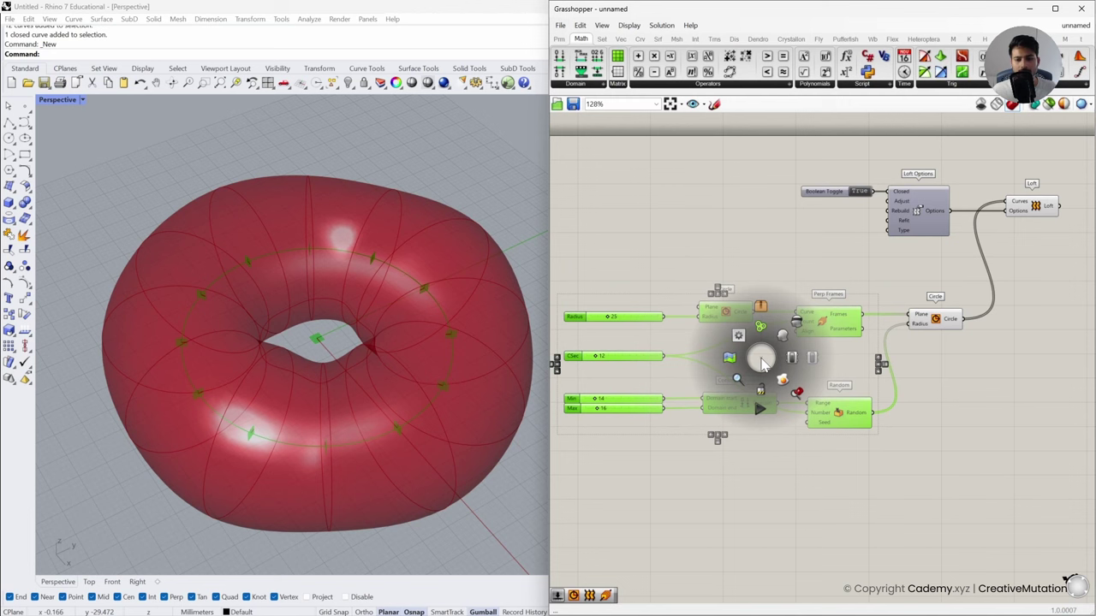
click(796, 330)
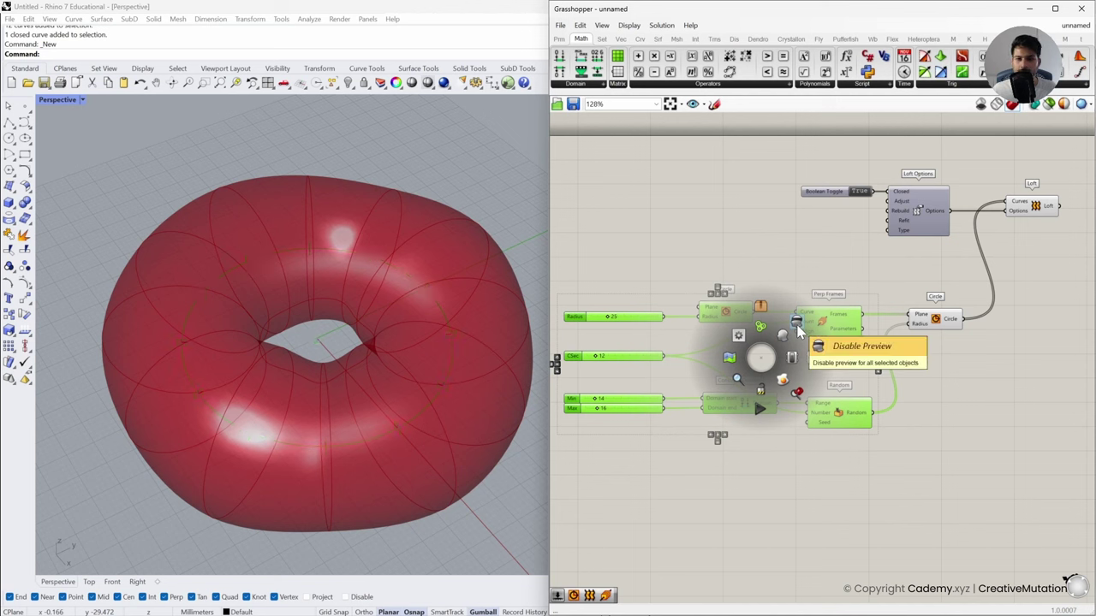
click(861, 468)
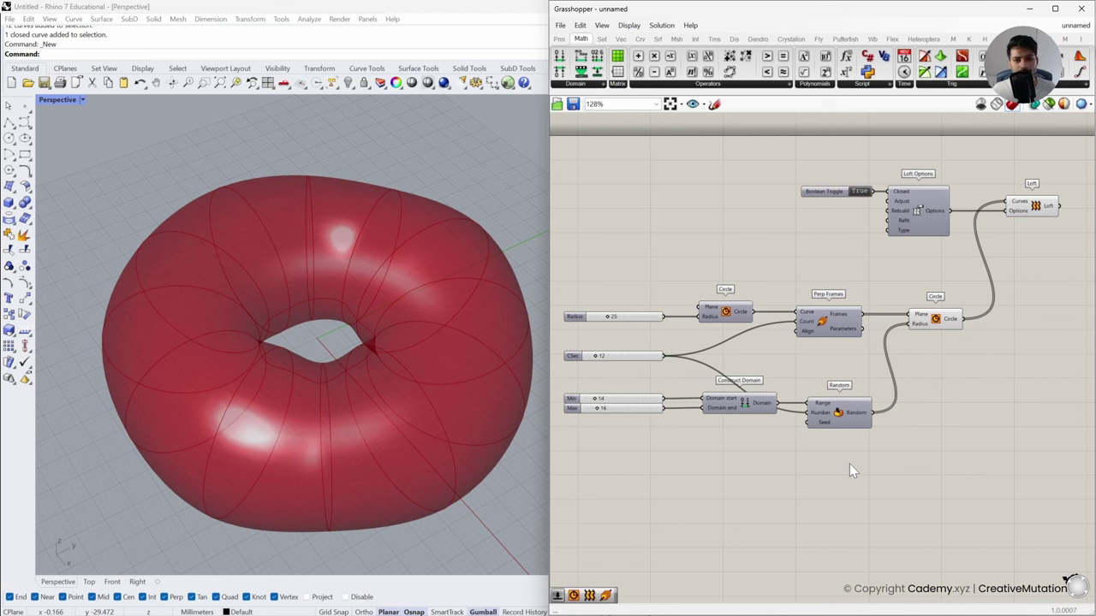
Enable the preview of the components upstream of the section Circle again, and switch it back off
drag(849, 463, 606, 274)
middle_click(758, 364)
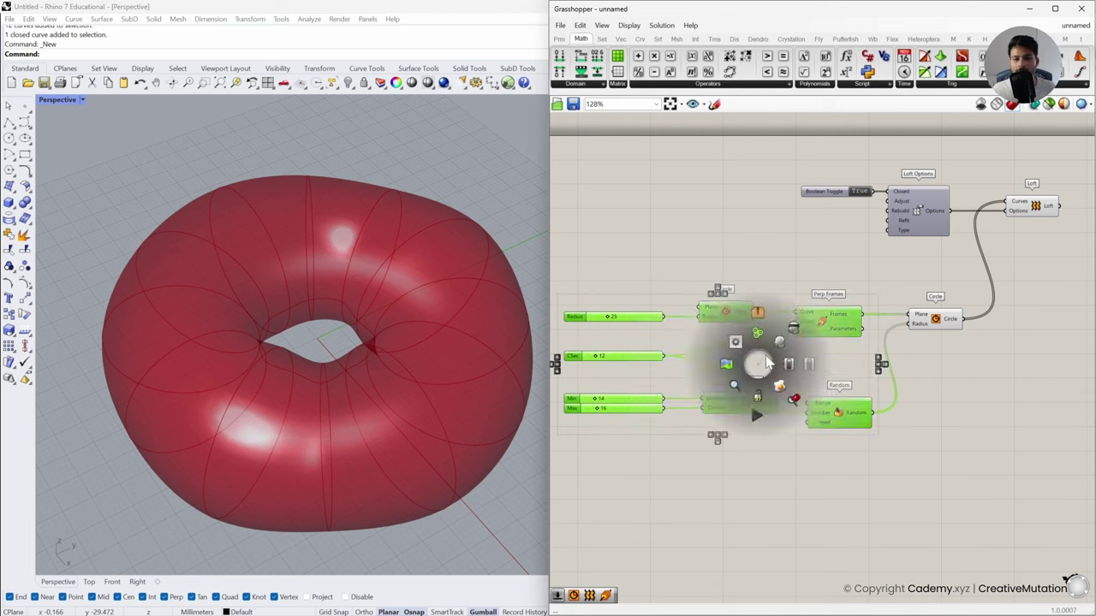
click(779, 347)
drag(870, 480, 591, 260)
middle_click(761, 358)
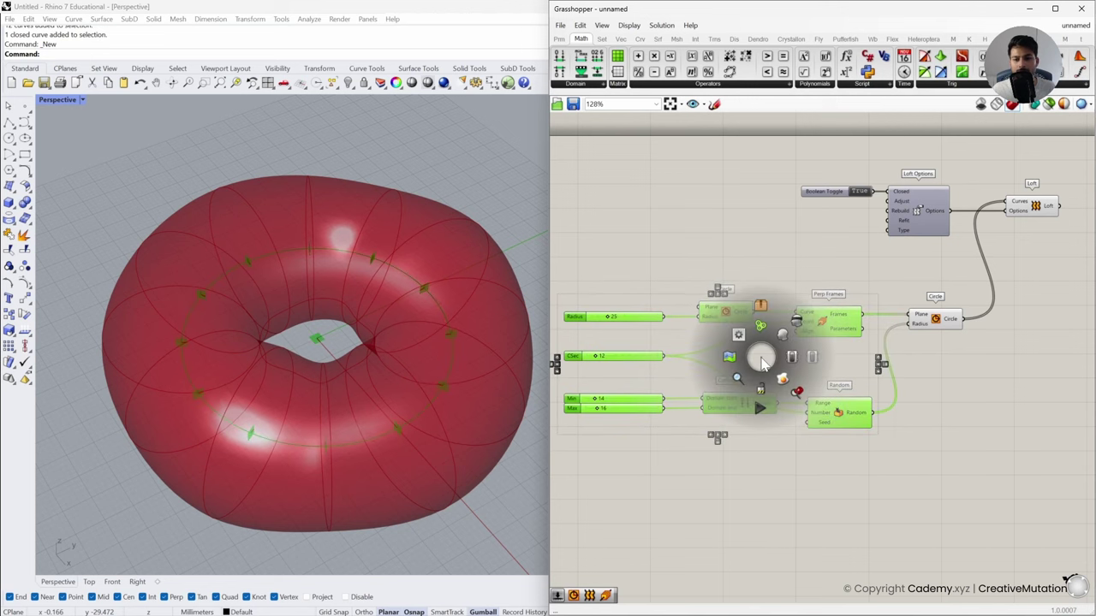
click(797, 330)
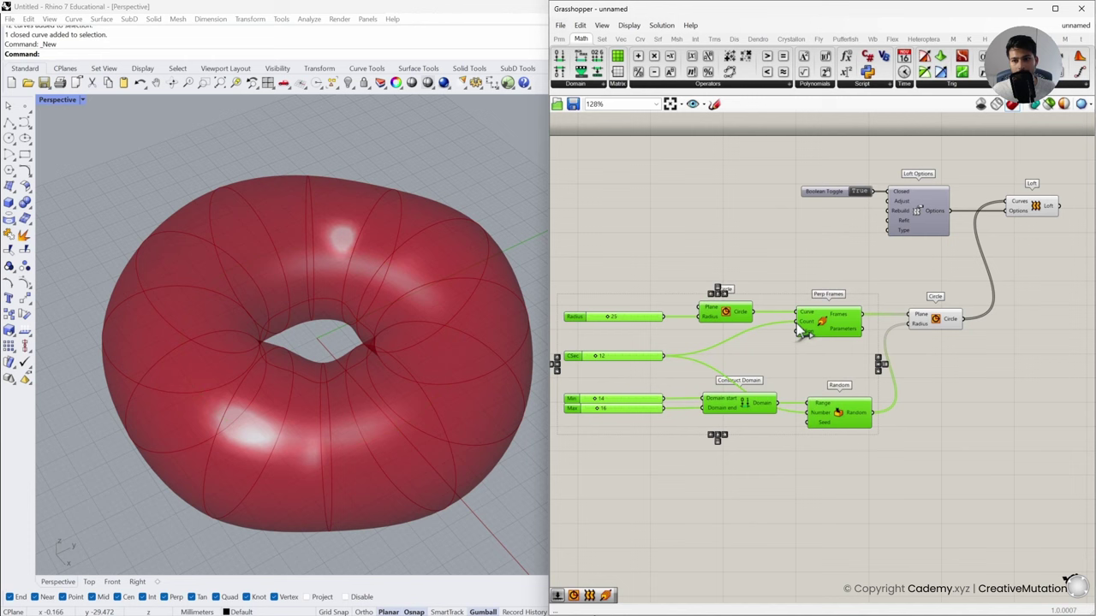
click(915, 377)
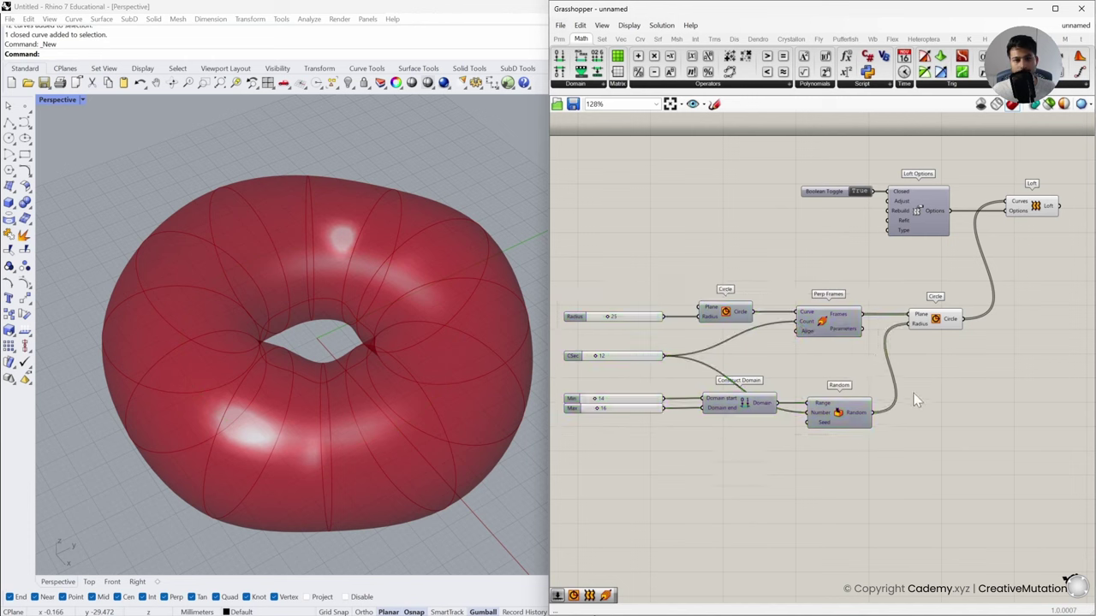
Add an Evaluate Curve component on the open canvas beyond the section Circle component
click(949, 320)
click(958, 372)
right_drag(1007, 414, 860, 403)
scroll(860, 415, up, 3)
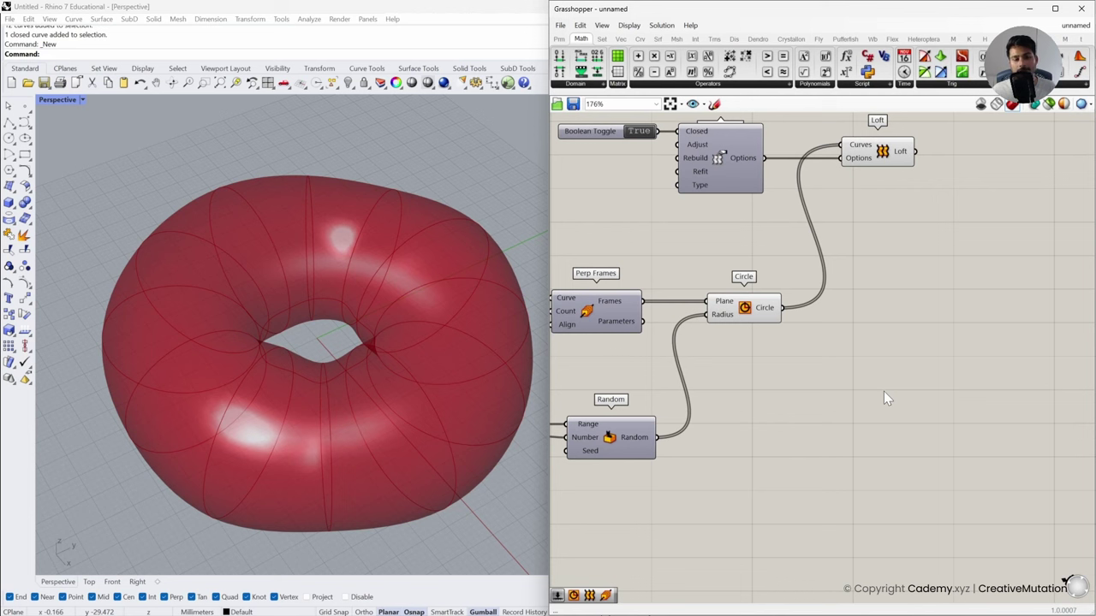
click(639, 39)
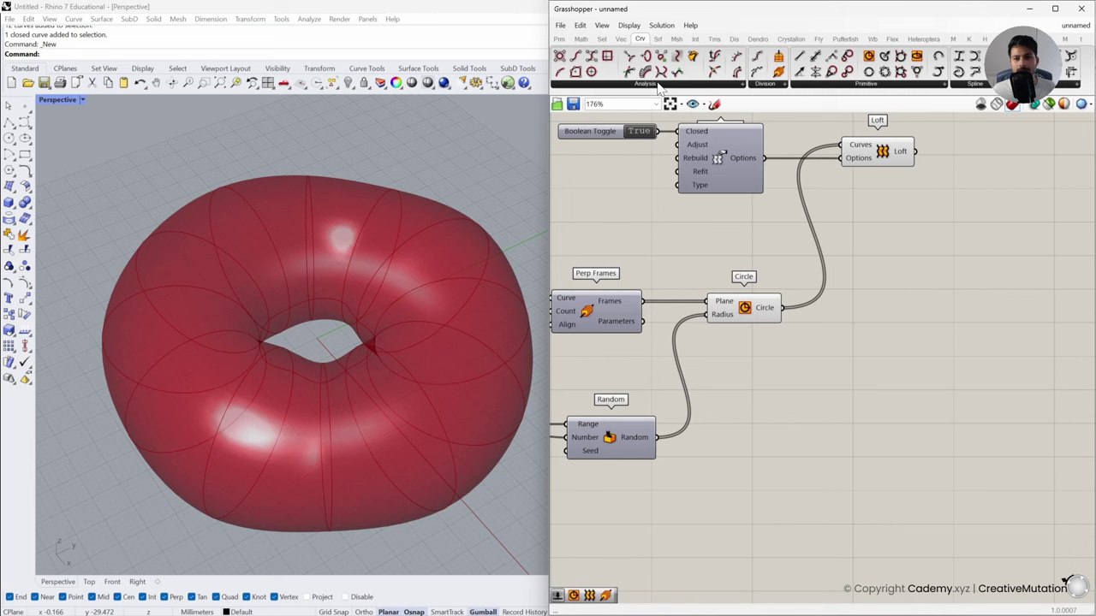
click(659, 85)
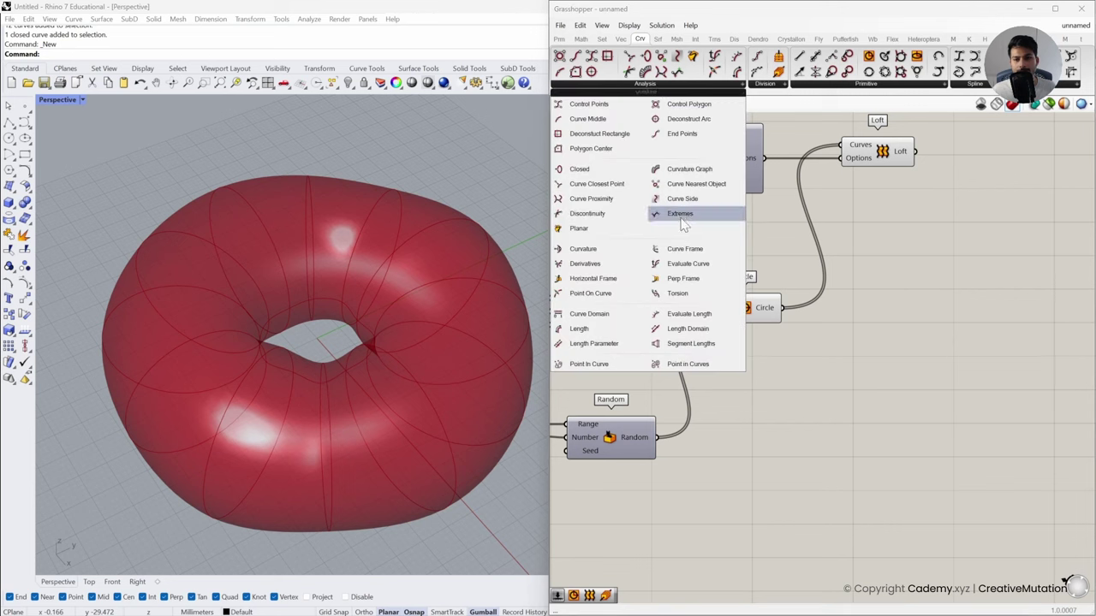
click(695, 267)
click(990, 337)
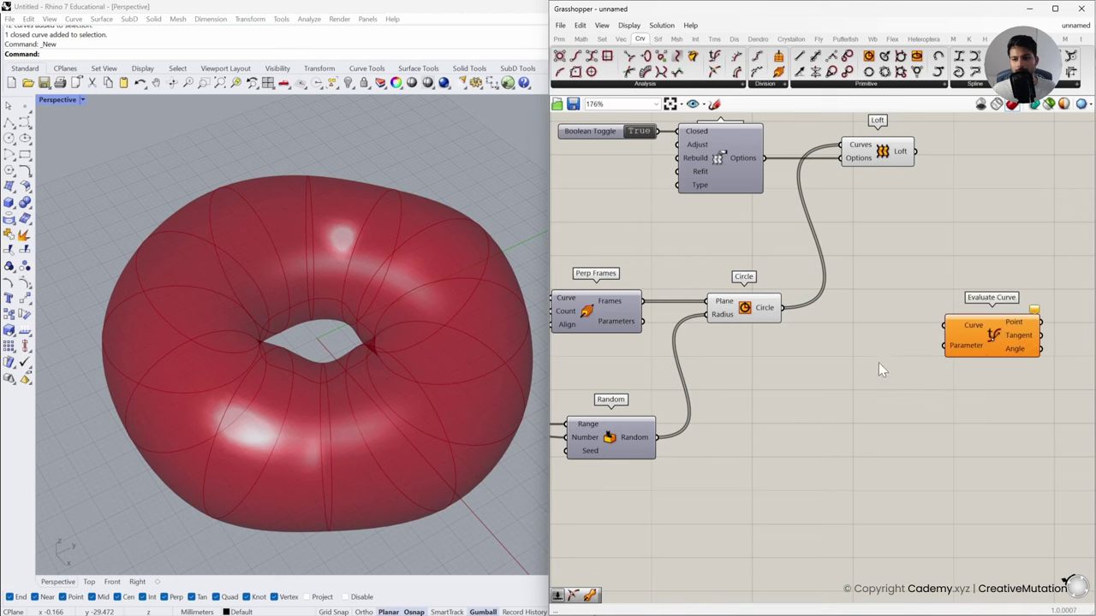
Connect the section Circle output to the Curve input of Evaluate Curve, lining the two components up
right_drag(879, 363, 839, 350)
drag(917, 338, 924, 324)
click(885, 374)
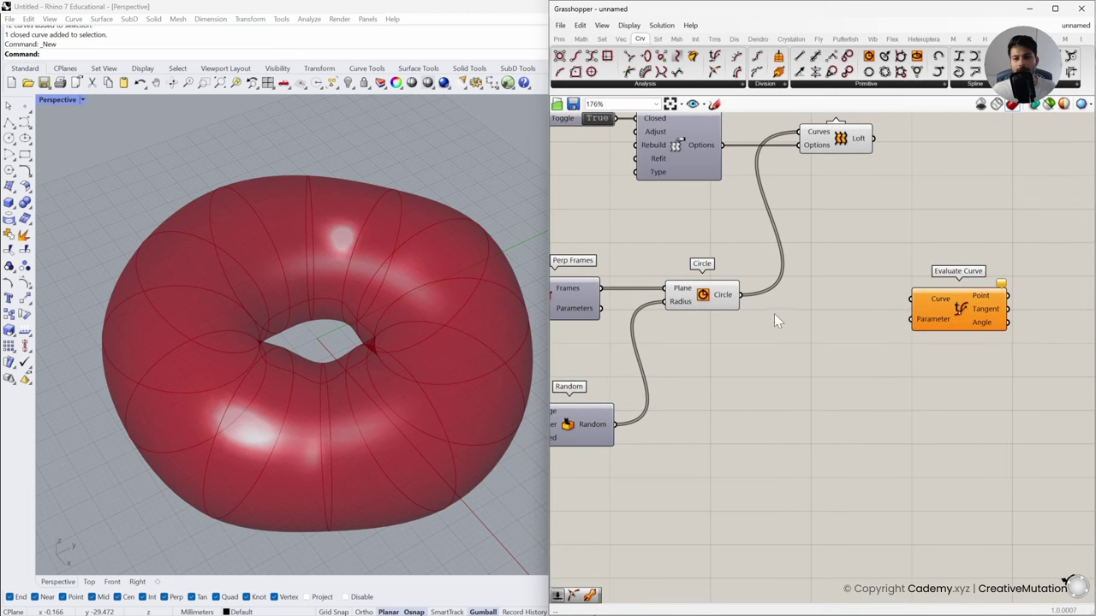
drag(744, 296, 959, 309)
click(914, 373)
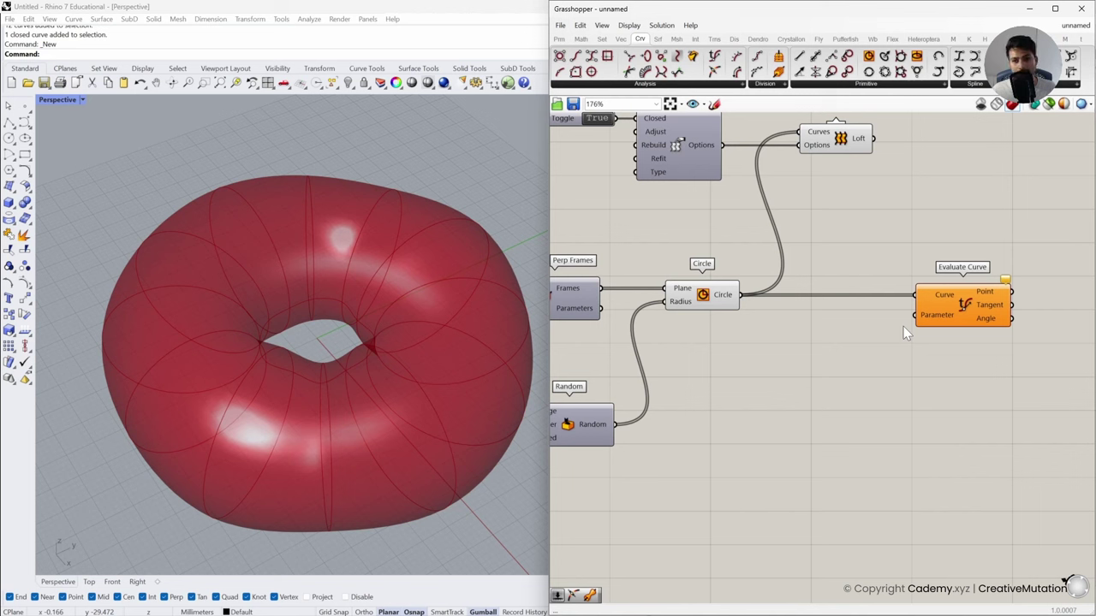
Add a Curve Domain component and feed it the section circles to inspect their domains
double_click(850, 341)
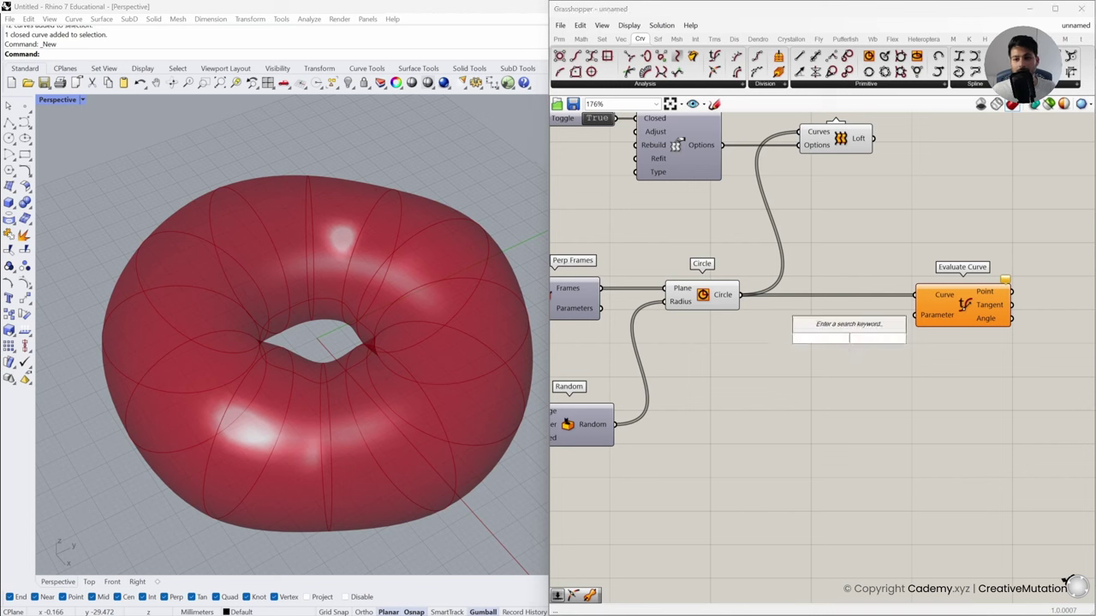
text(curve domain)
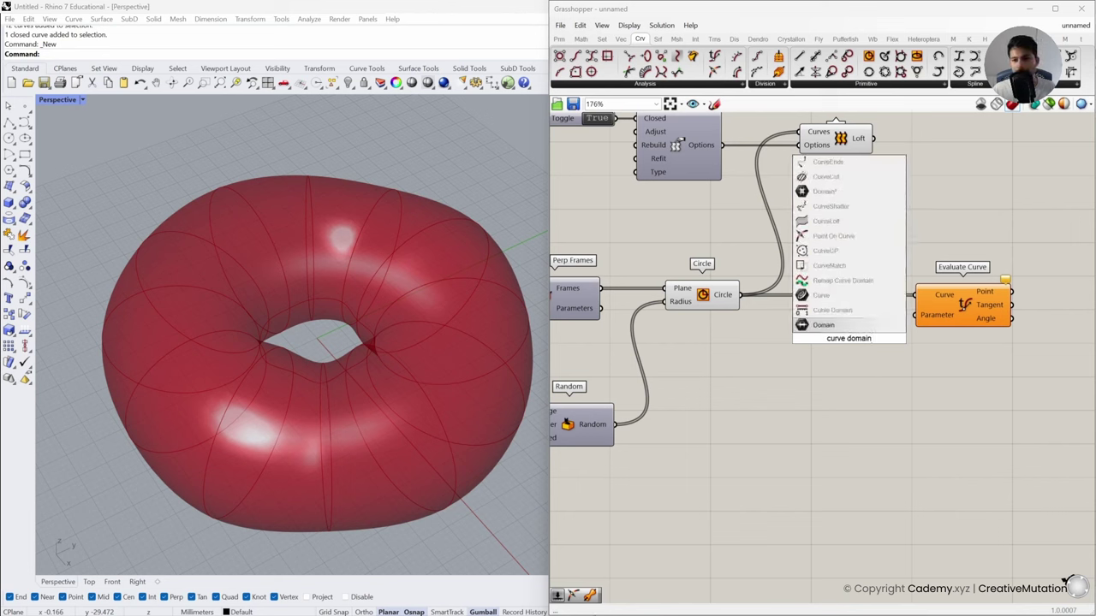
click(826, 309)
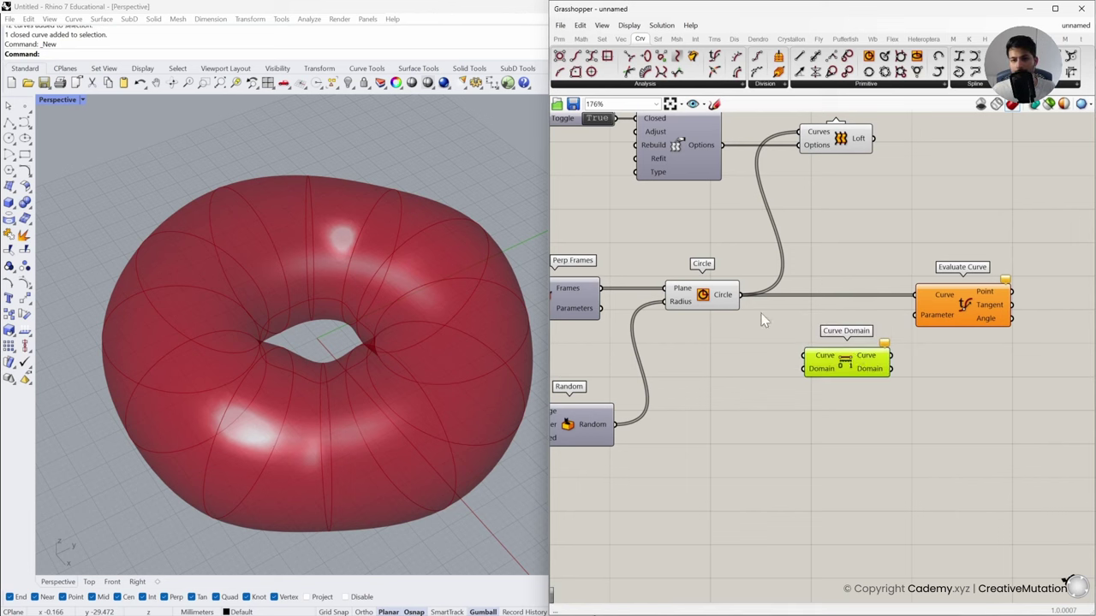
drag(741, 295, 803, 358)
mouse_move(876, 378)
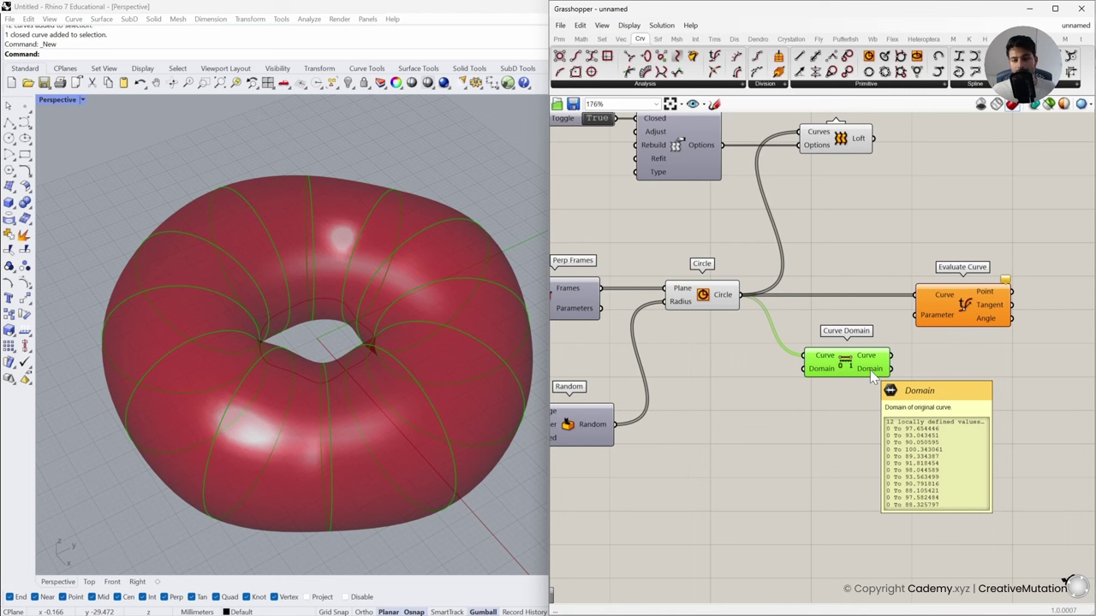
Reparameterize the Curve input of the Evaluate Curve component
right_click(938, 300)
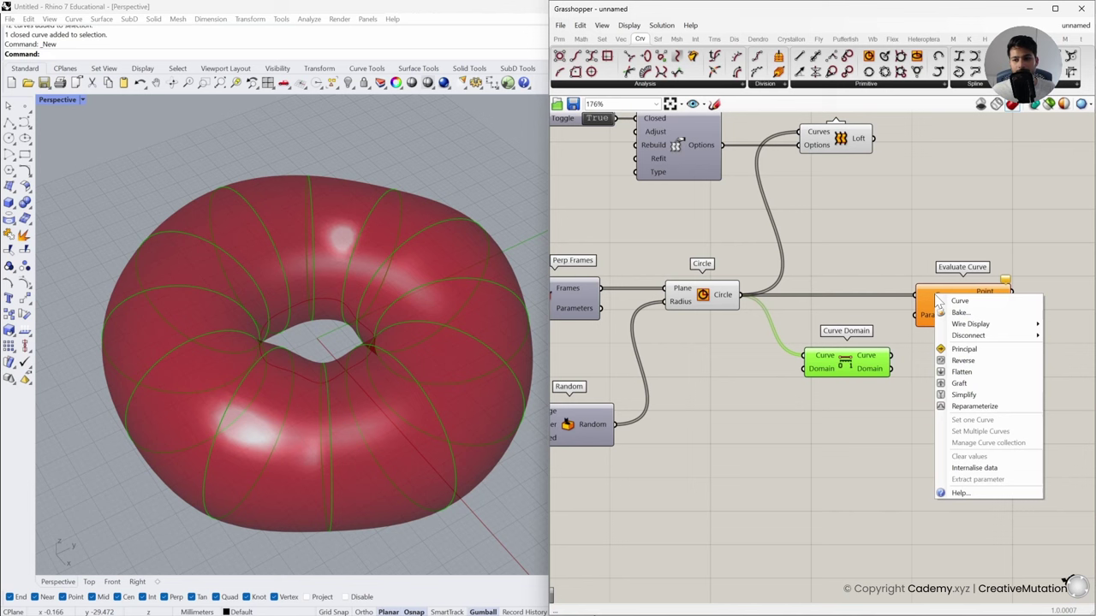
click(957, 408)
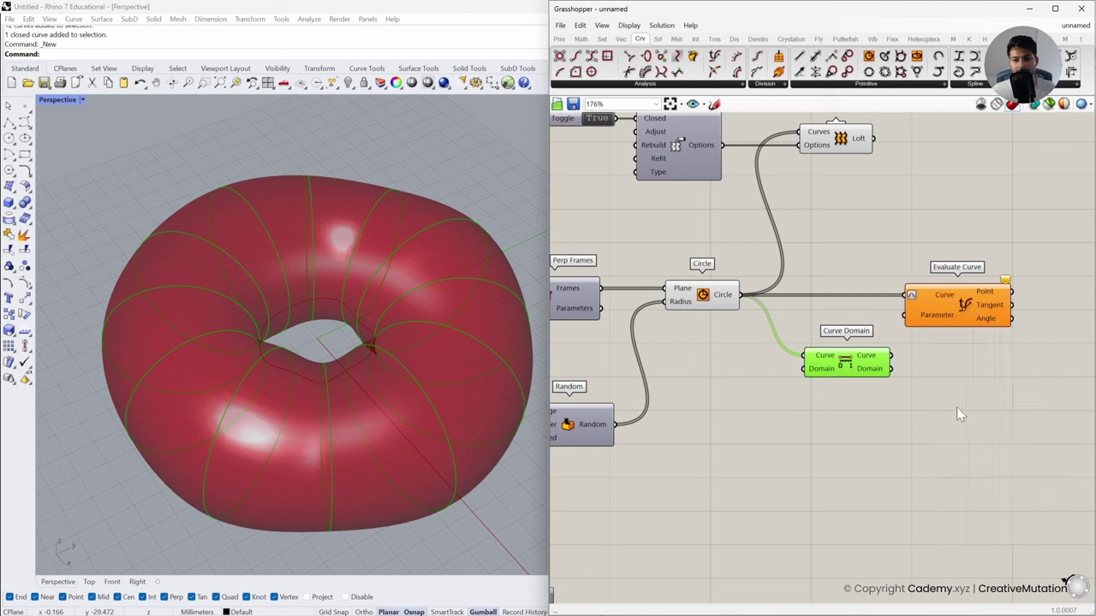
Reparameterize the Curve input of the Curve Domain component as a check, and delete that component
right_click(829, 363)
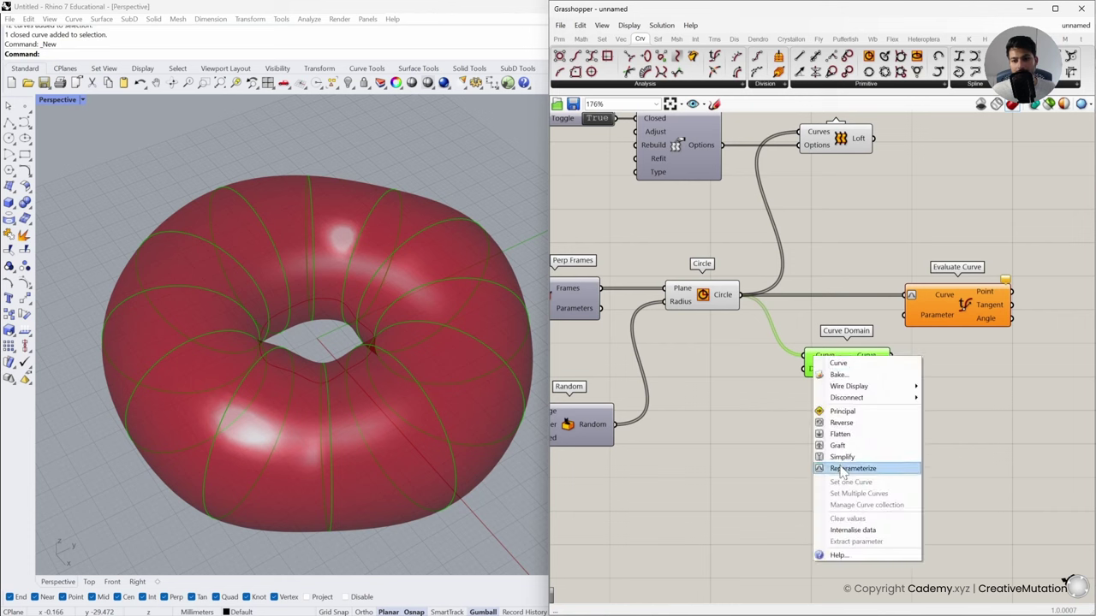
click(856, 471)
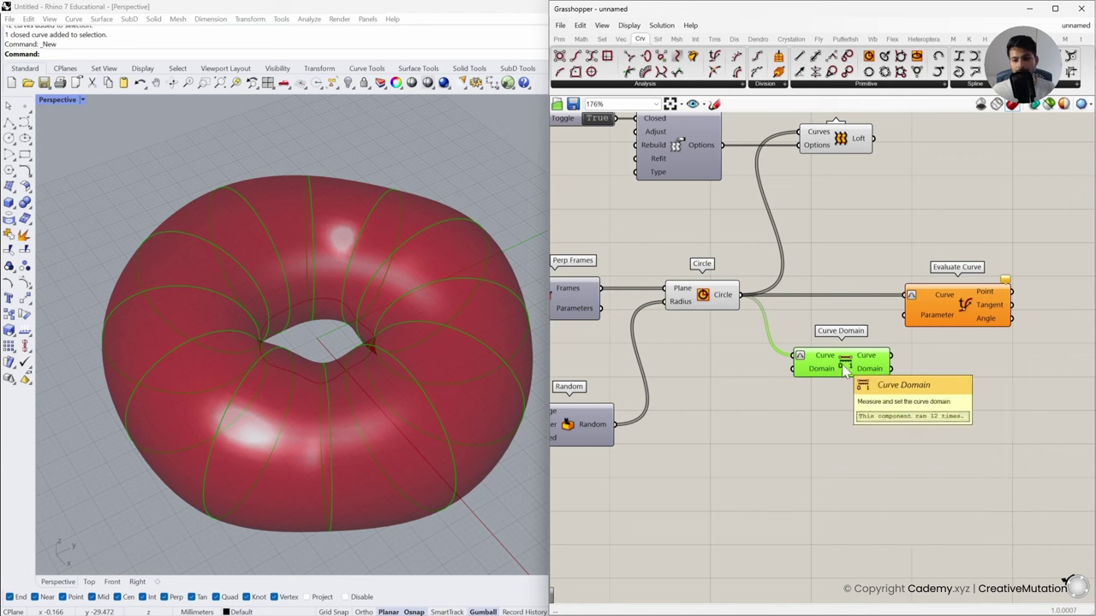
key(Delete)
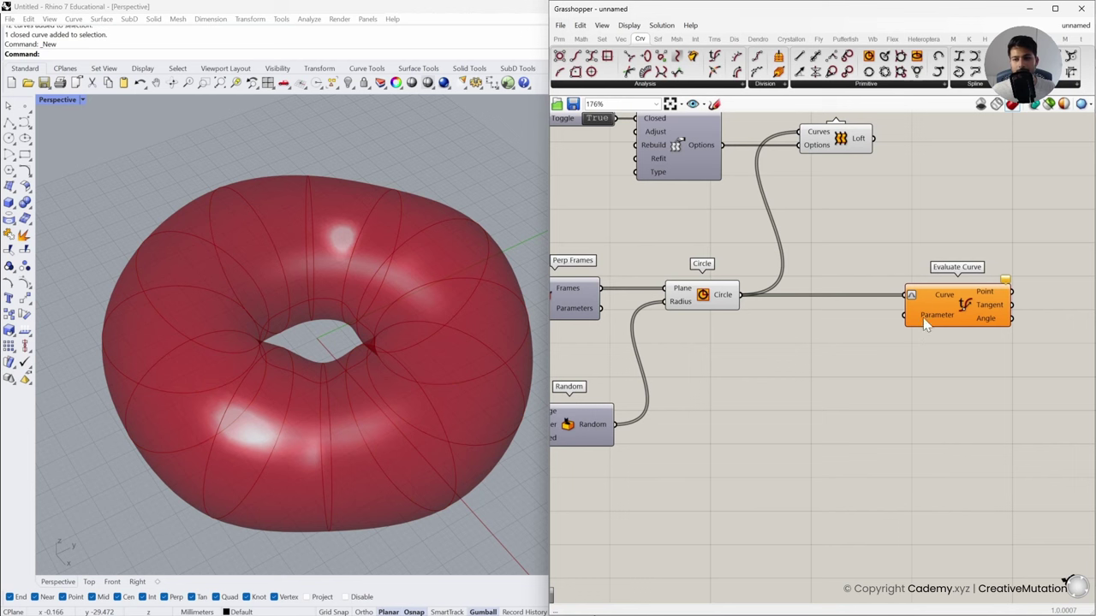
Add a number slider, connect it to the Parameter input of Evaluate Curve, and set it to 0.45
double_click(822, 405)
text(0.50)
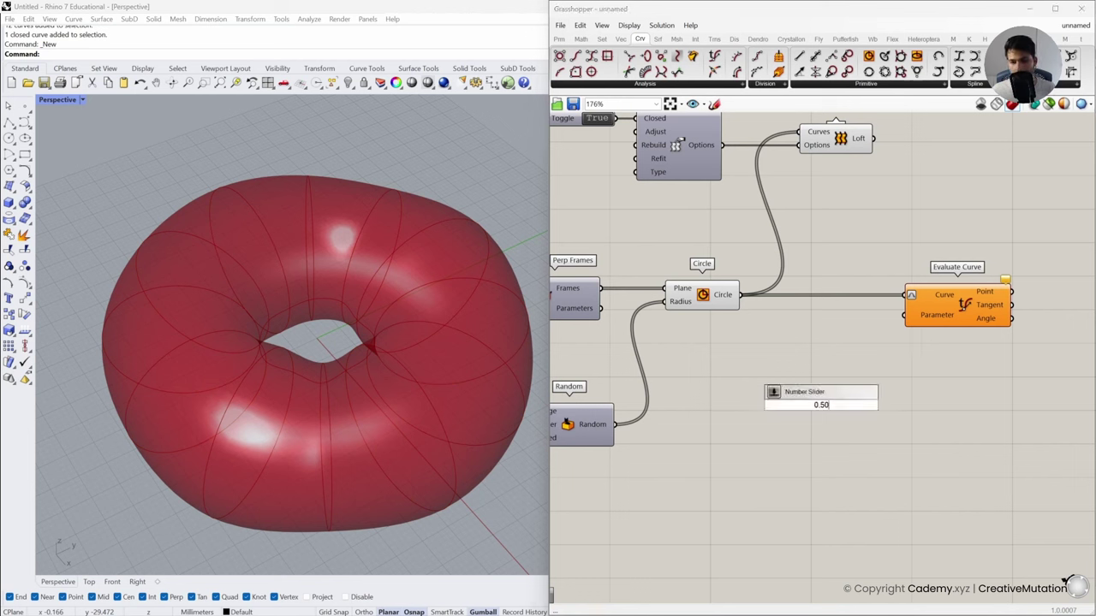
key(Return)
drag(878, 408, 871, 359)
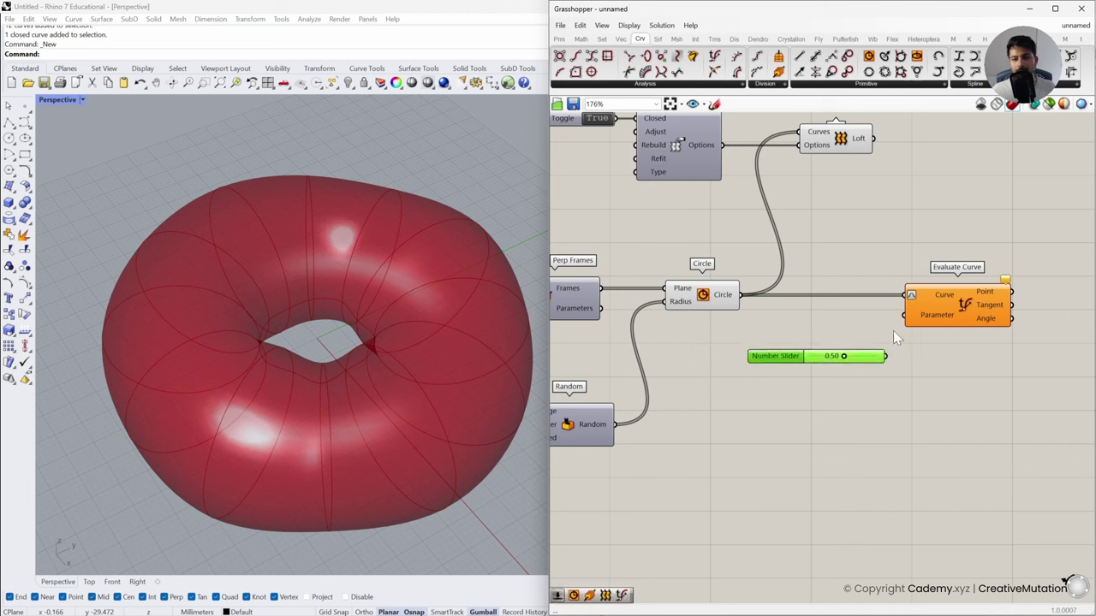
drag(904, 317, 844, 370)
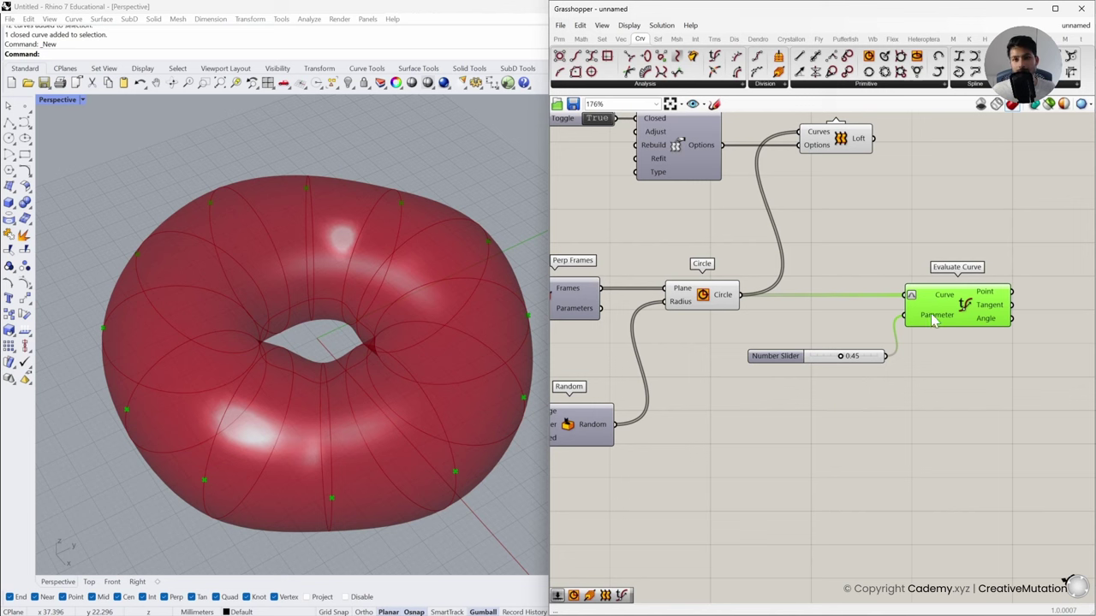
mouse_move(933, 317)
click(882, 418)
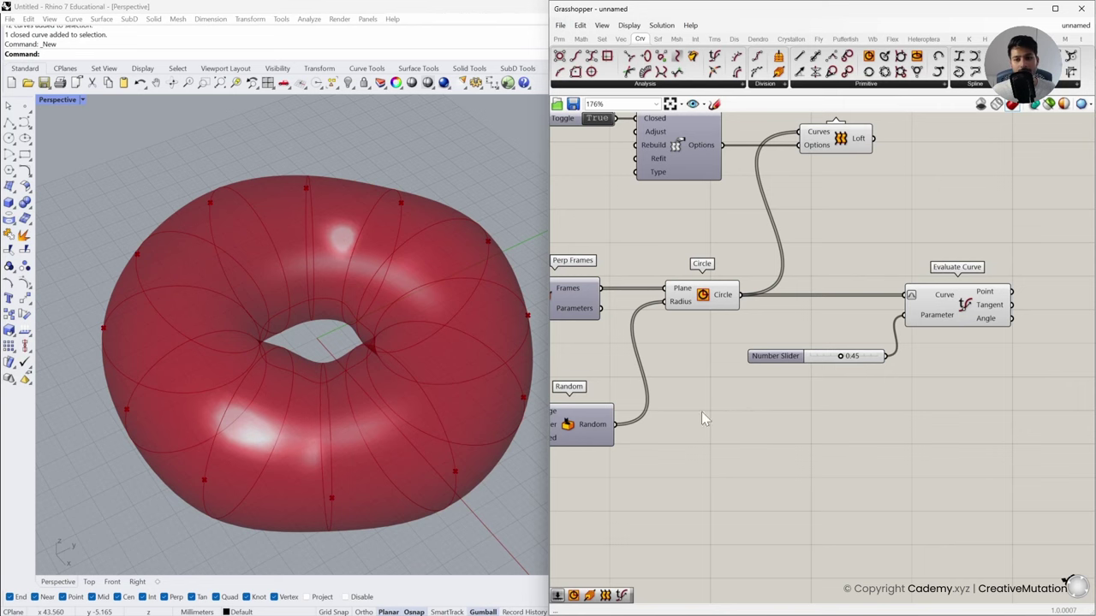
Examine the Min and Max sliders feeding the radius Random and highlight the Evaluate Curve points on the ring
right_drag(695, 412, 855, 408)
scroll(853, 407, down, 2)
right_drag(764, 419, 830, 382)
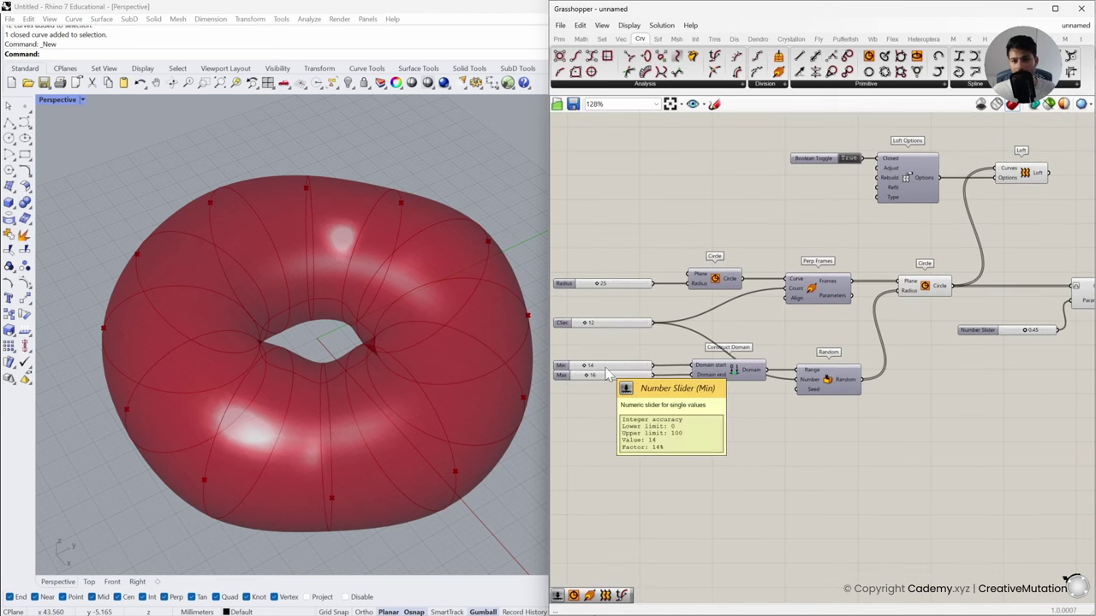
right_drag(946, 383, 848, 379)
click(993, 308)
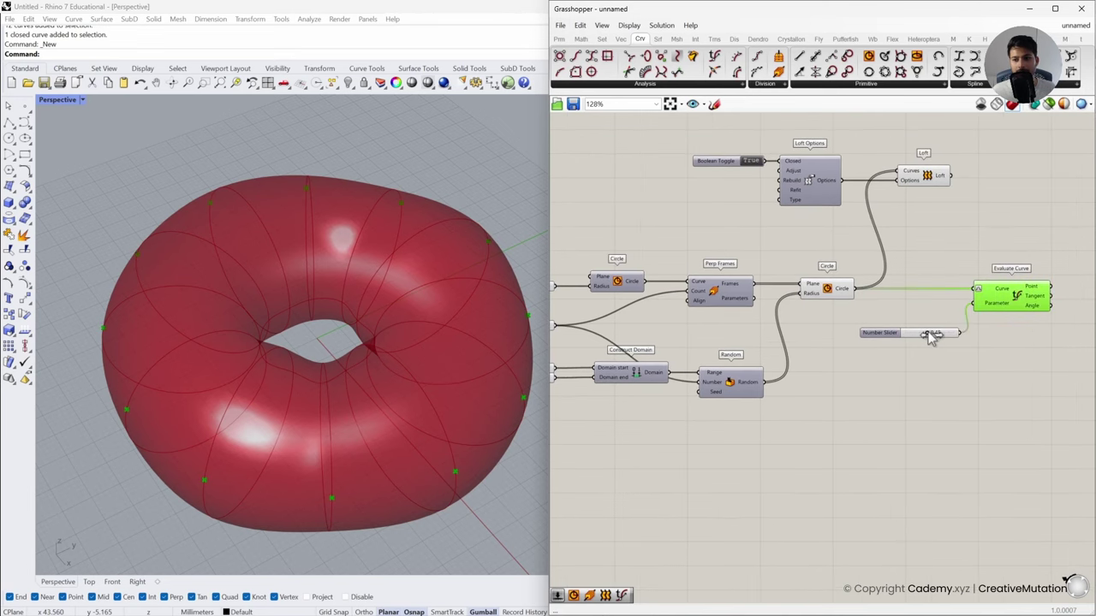
drag(908, 331, 929, 337)
right_drag(868, 409, 877, 441)
Add a second Random component below the number slider that feeds Evaluate Curve
scroll(899, 411, up, 1)
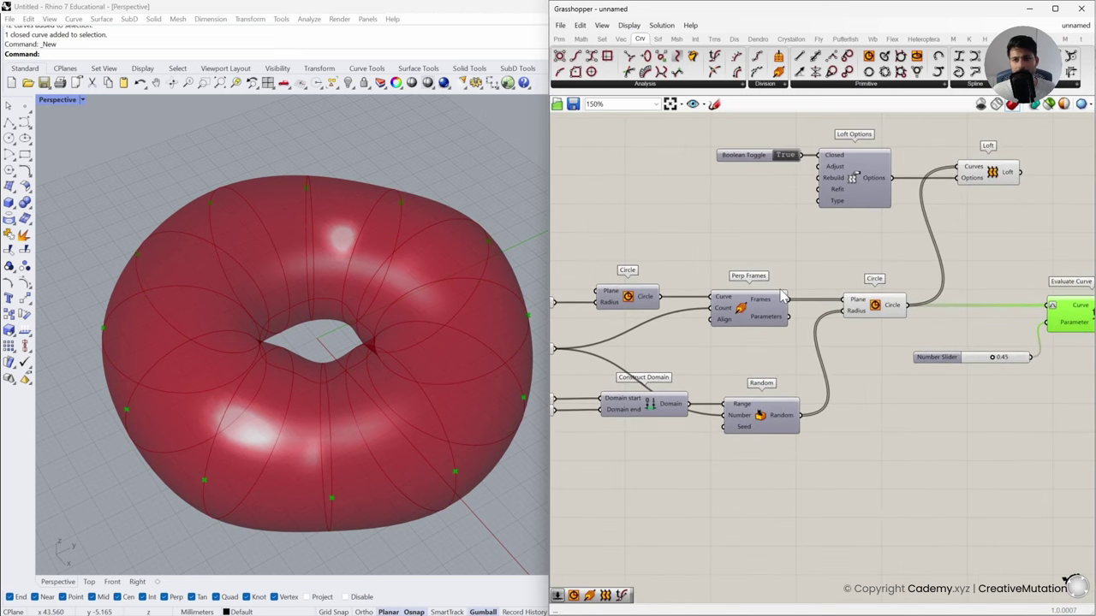
click(602, 40)
click(722, 83)
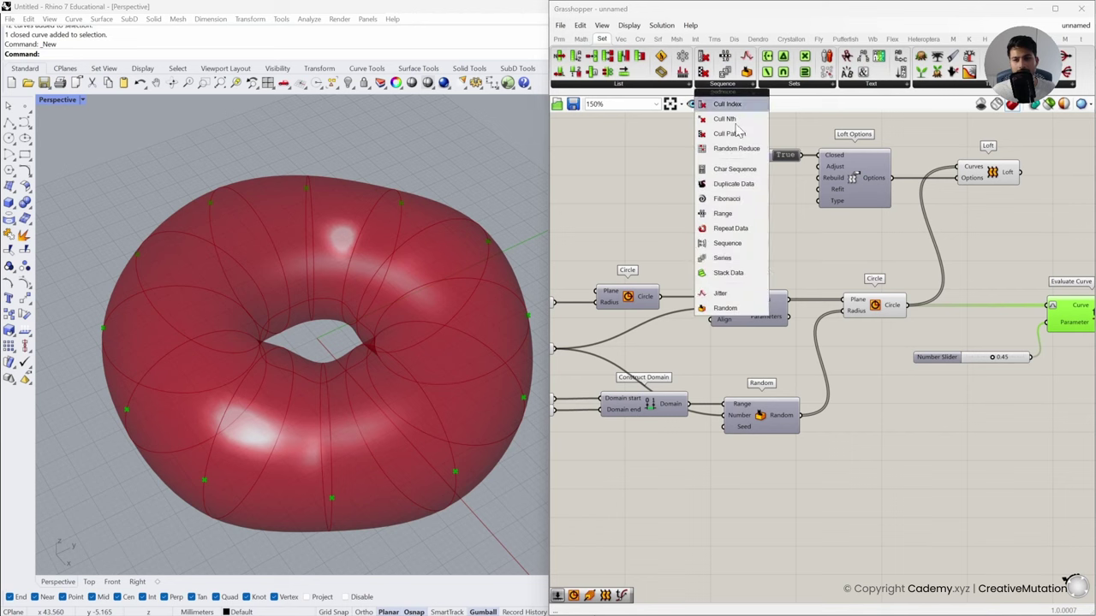
click(725, 307)
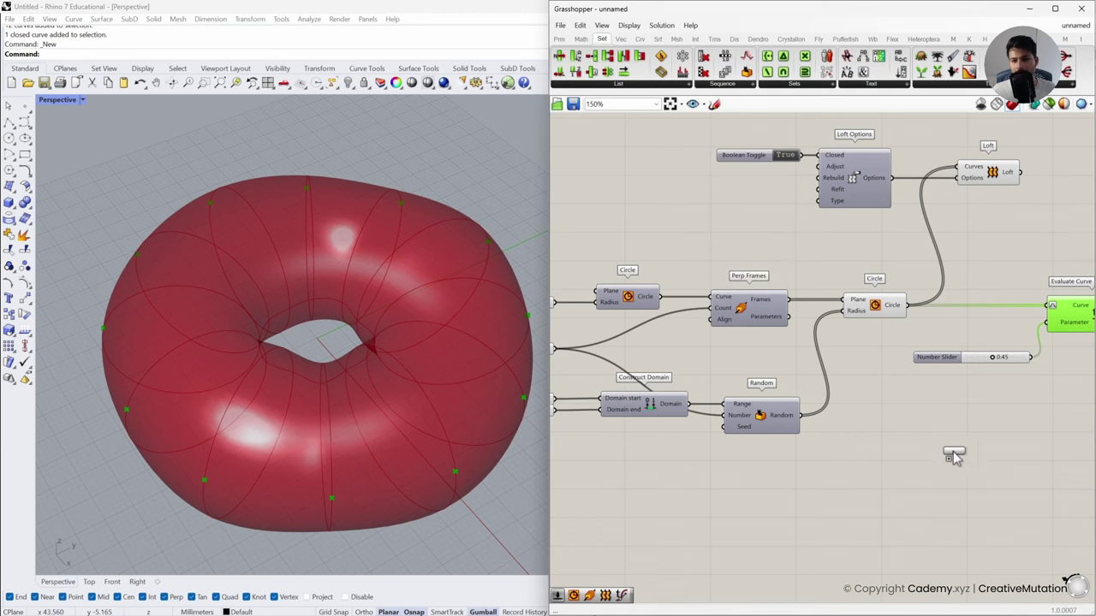
click(954, 452)
right_drag(849, 470, 876, 417)
click(700, 403)
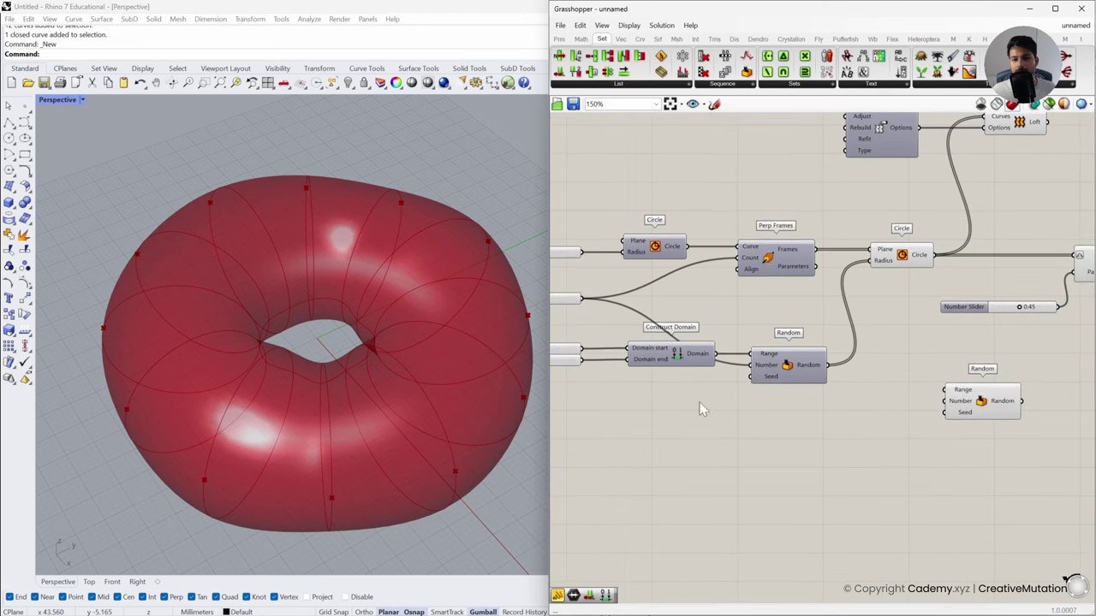
Connect the CSec slider to the Number input of the new Random and shift that component closer to Evaluate Curve
right_drag(669, 397, 723, 389)
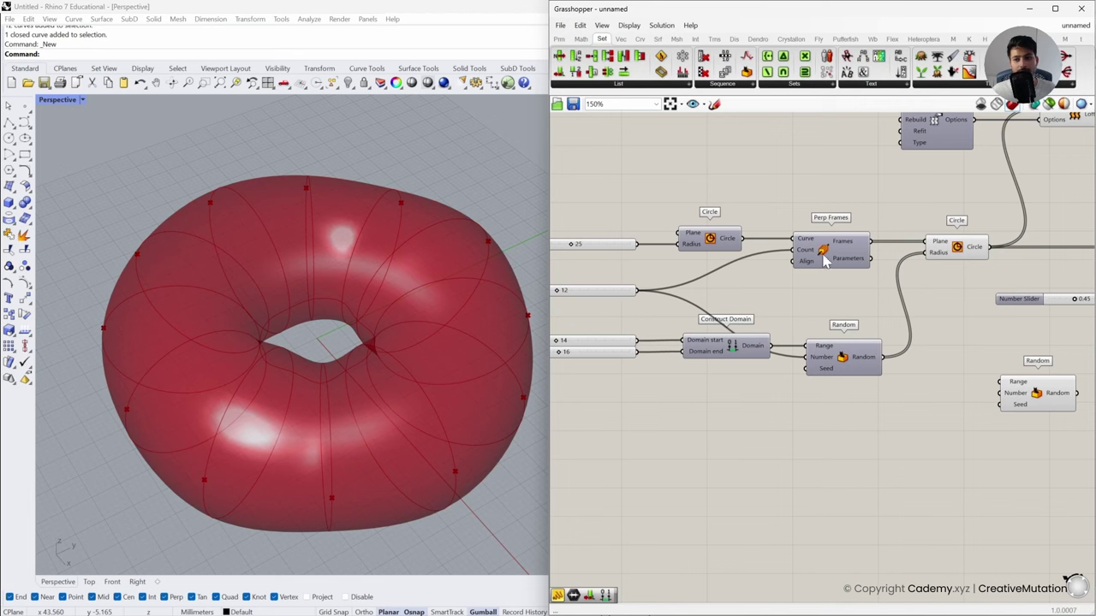
right_drag(963, 275, 847, 276)
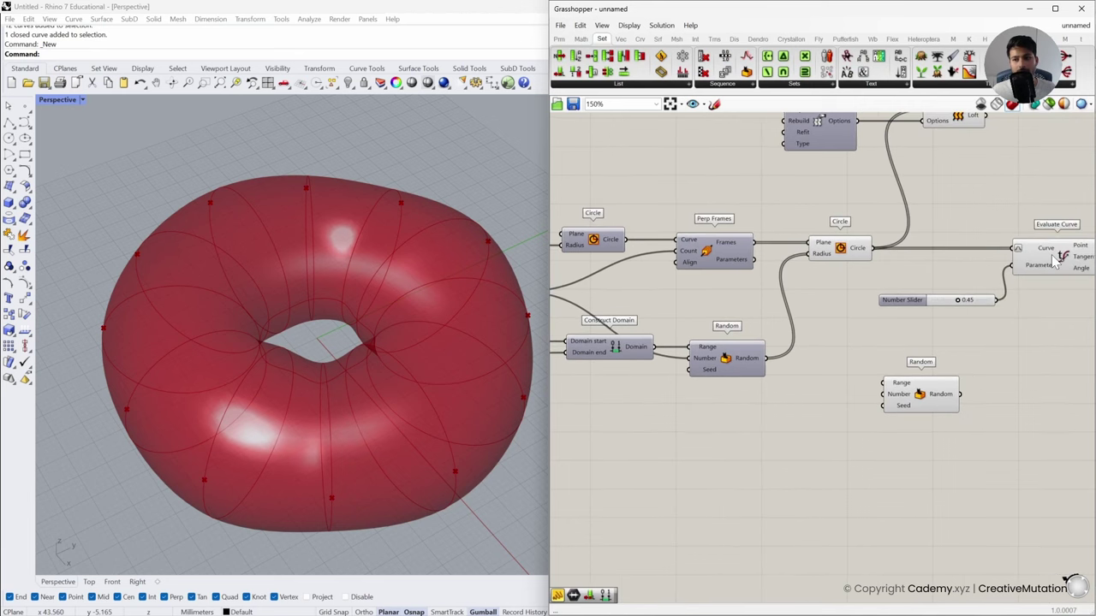
right_drag(780, 329, 886, 316)
right_drag(608, 288, 672, 302)
click(669, 288)
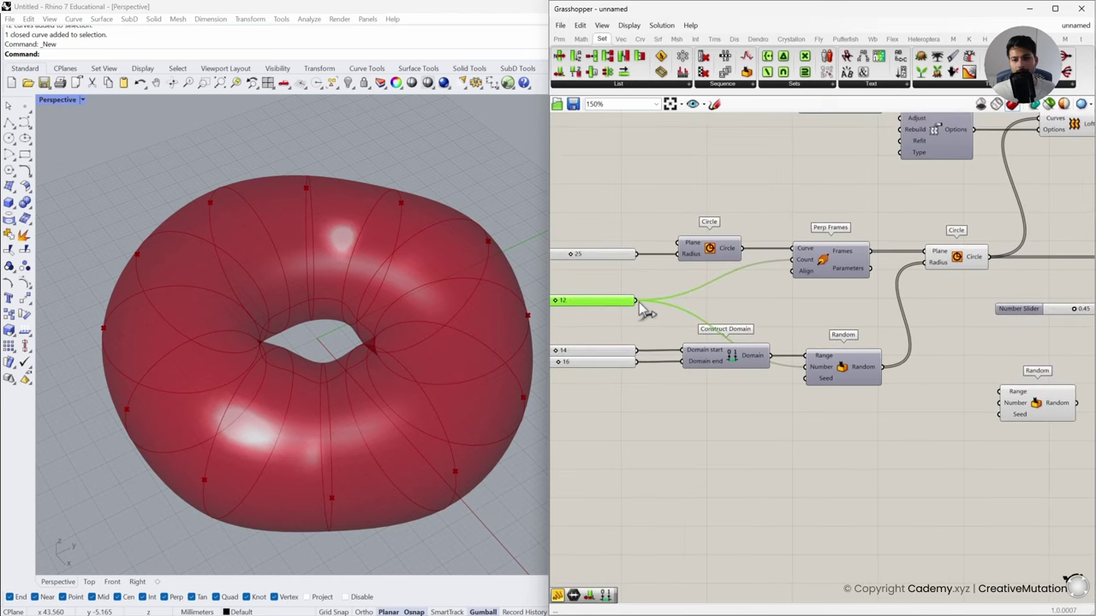
drag(637, 301, 998, 403)
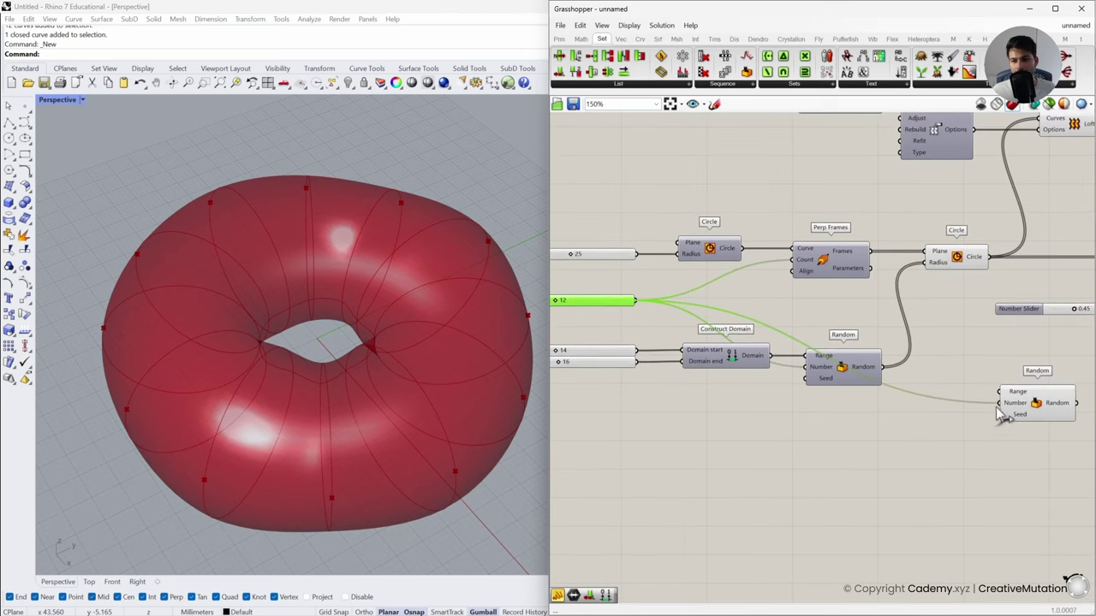
right_drag(973, 436, 944, 400)
click(1028, 339)
Duplicate the Min and Max sliders with their Construct Domain and place the copy below the existing Random
click(643, 356)
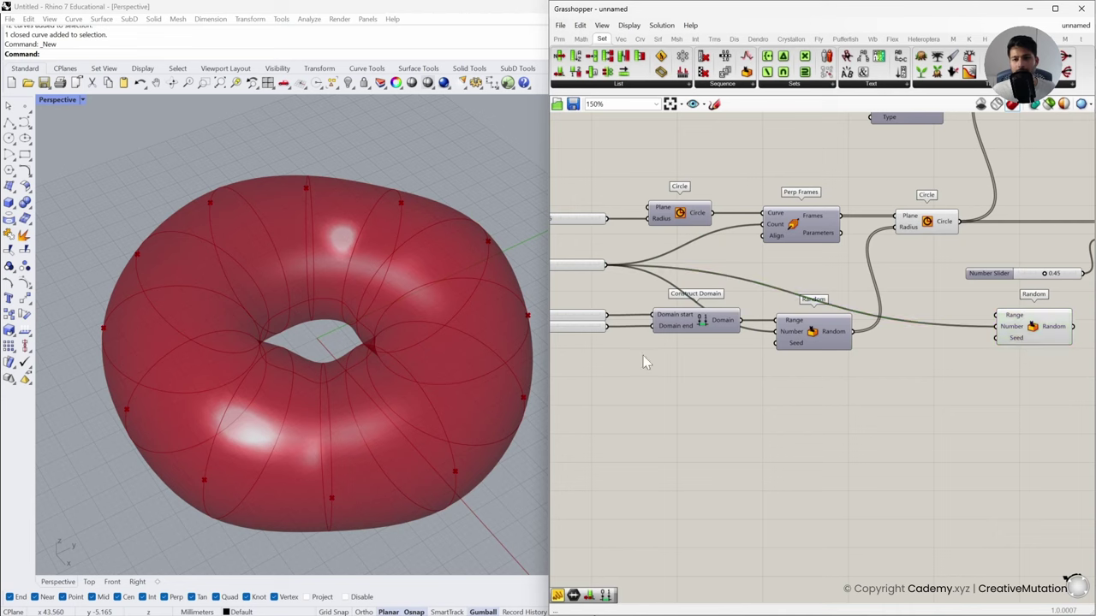
right_drag(643, 355, 783, 372)
drag(763, 333, 685, 355)
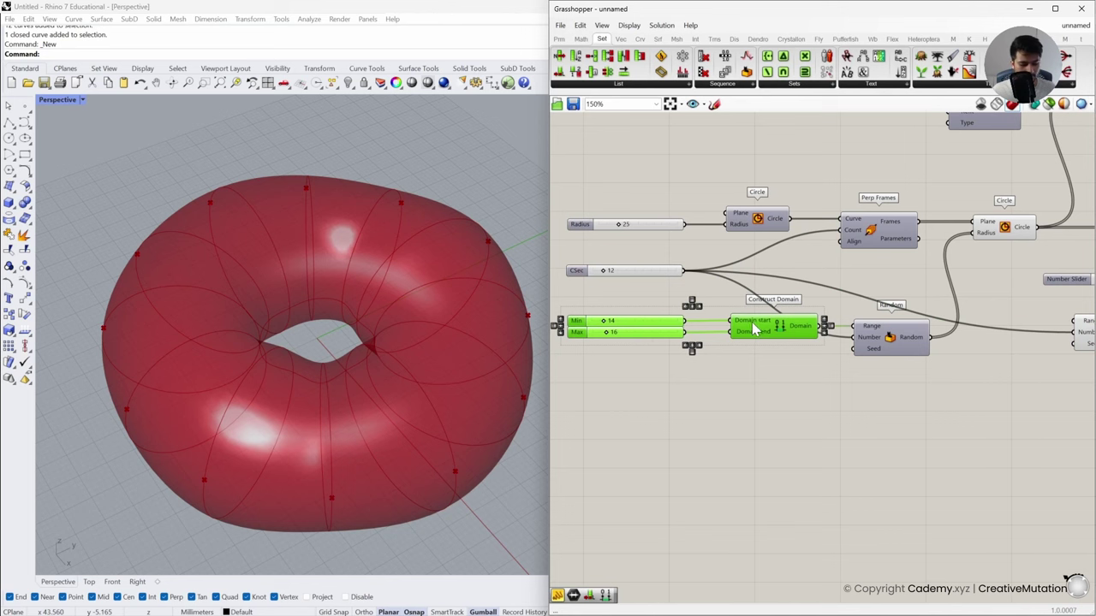
mouse_move(753, 326)
key(ctrl+c)
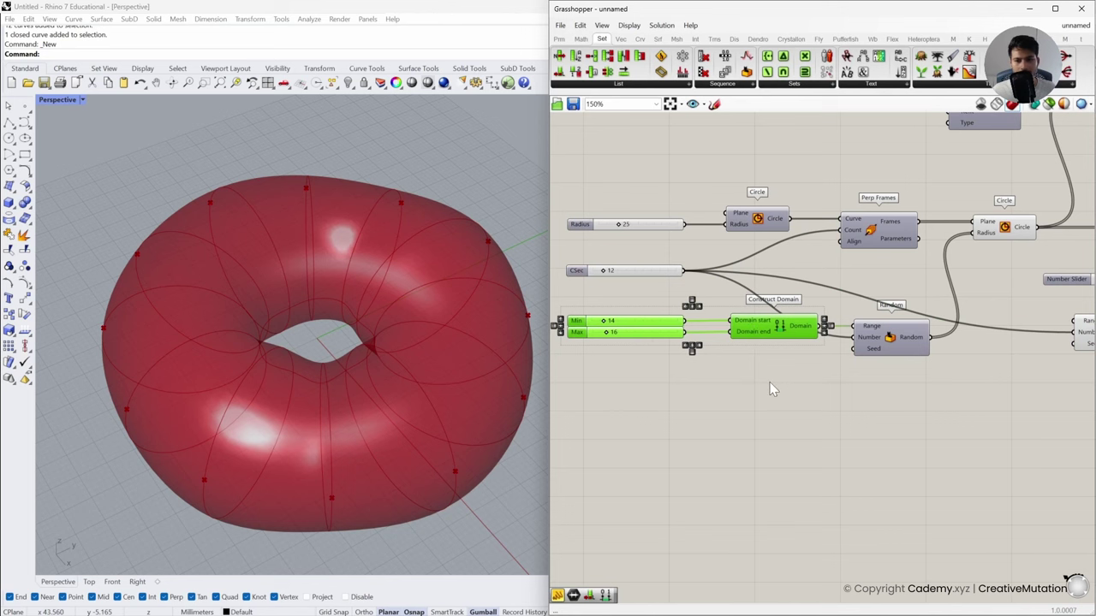
key(ctrl+v)
drag(769, 335, 839, 431)
click(927, 409)
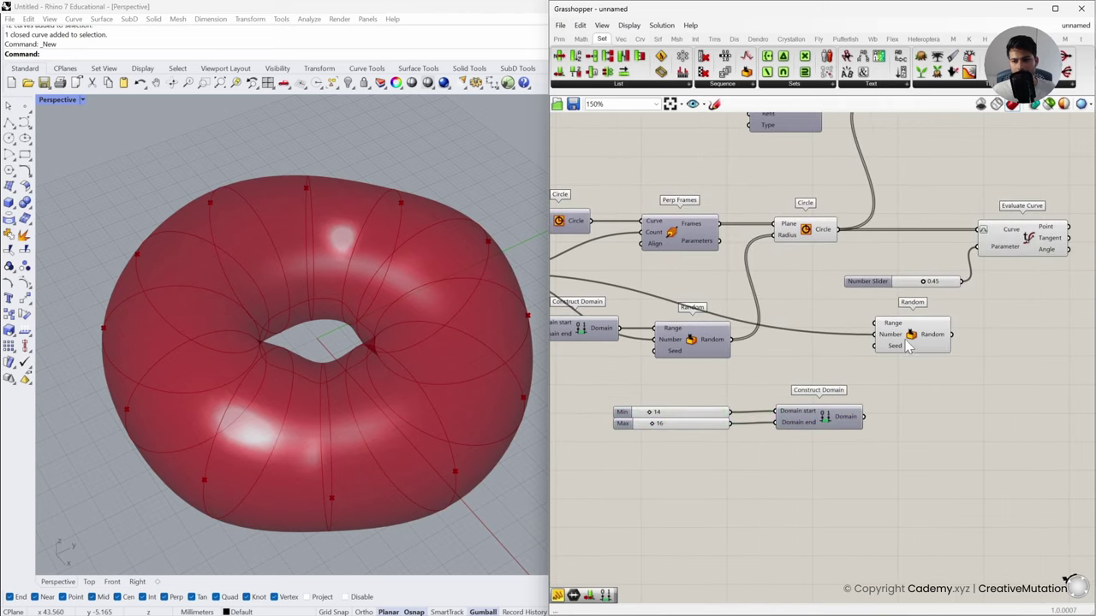
Move the new Random beside the copied Construct Domain and connect the domain to its Range input
drag(907, 339, 925, 435)
scroll(878, 425, up, 1)
drag(862, 415, 895, 415)
Set the copied Min slider to 0 and the copied Max slider to 1
drag(609, 411, 592, 412)
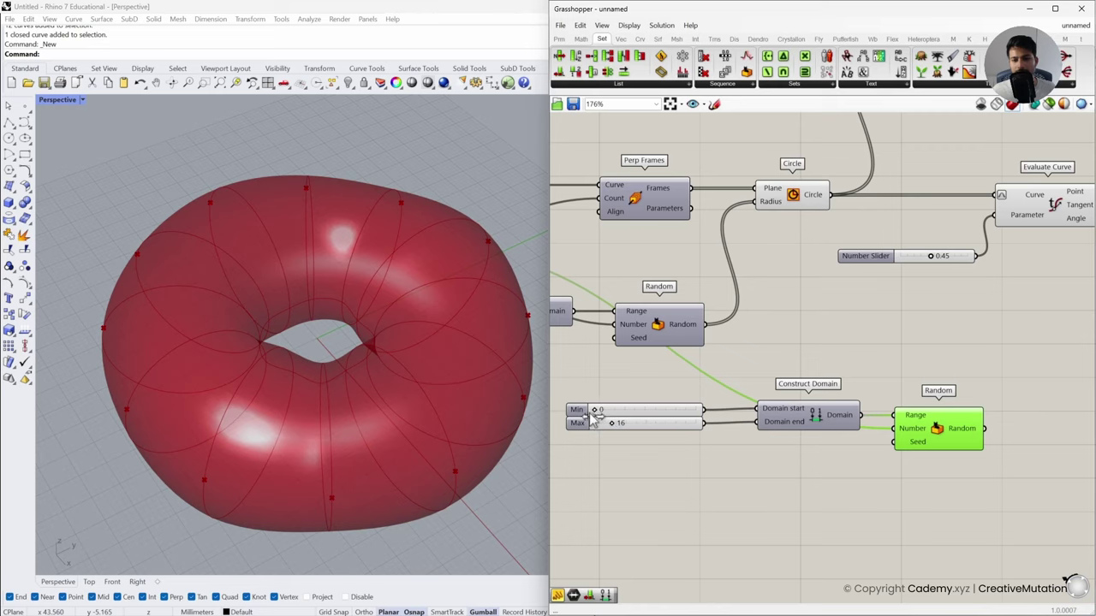
scroll(608, 428, up, 4)
right_drag(608, 431, 725, 409)
scroll(726, 415, up, 2)
drag(724, 392, 677, 395)
scroll(866, 411, down, 3)
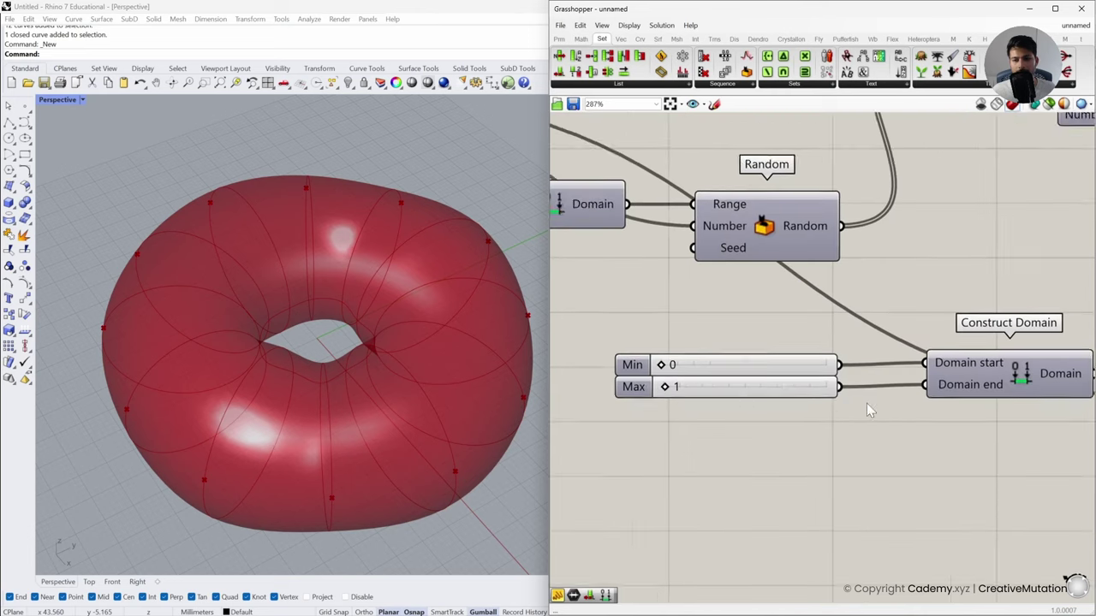
Connect the new Random component's output to the Parameter input of Evaluate Curve, replacing the slider connection
right_drag(838, 390, 740, 387)
scroll(856, 396, down, 1)
right_drag(1017, 392, 900, 385)
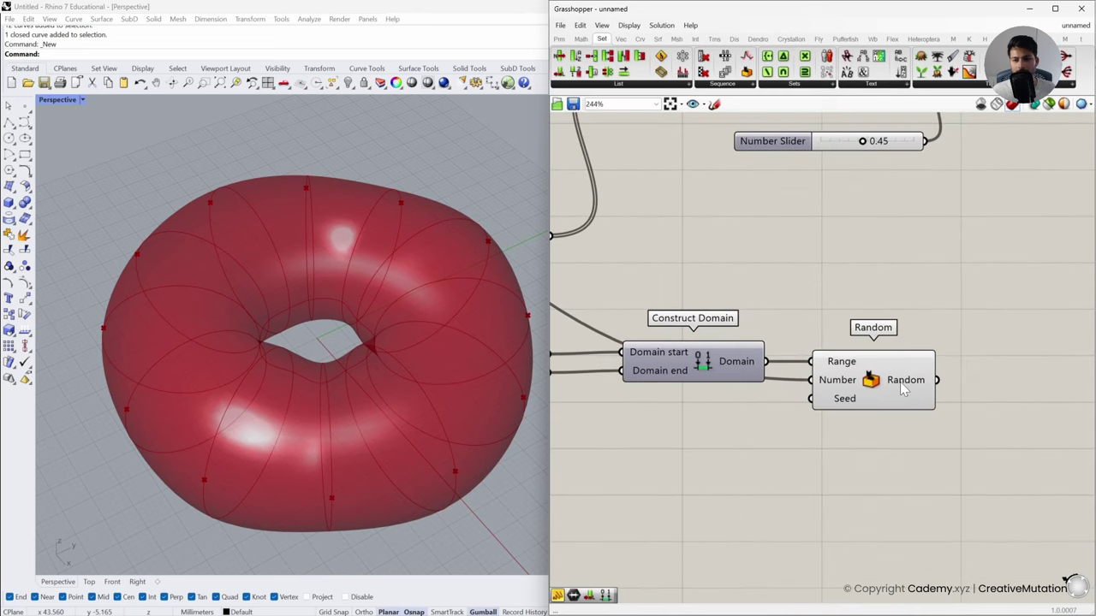
mouse_move(901, 384)
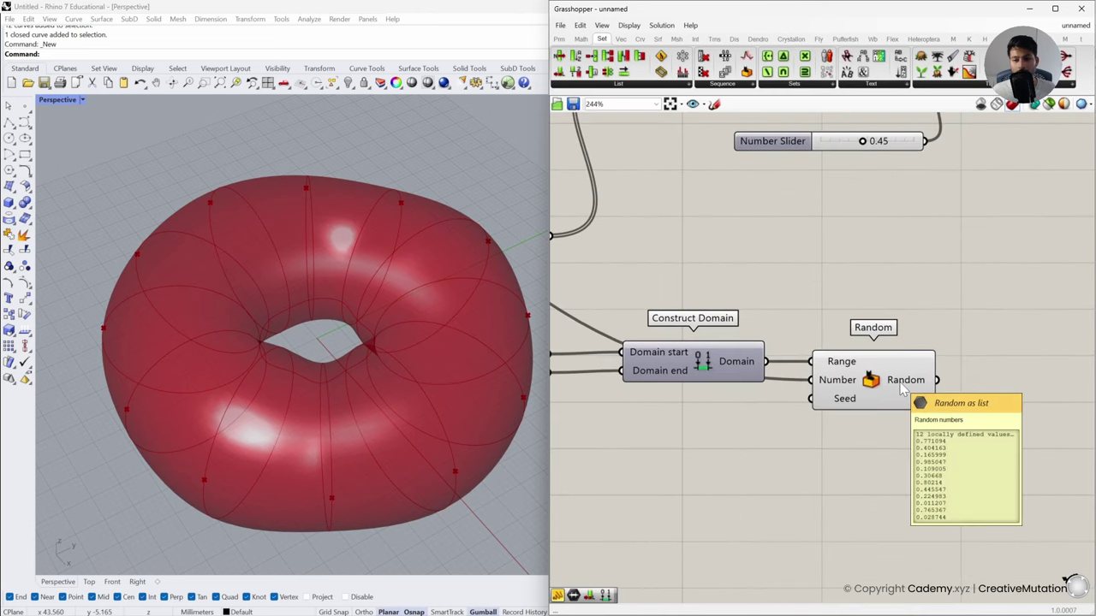
scroll(901, 387, down, 2)
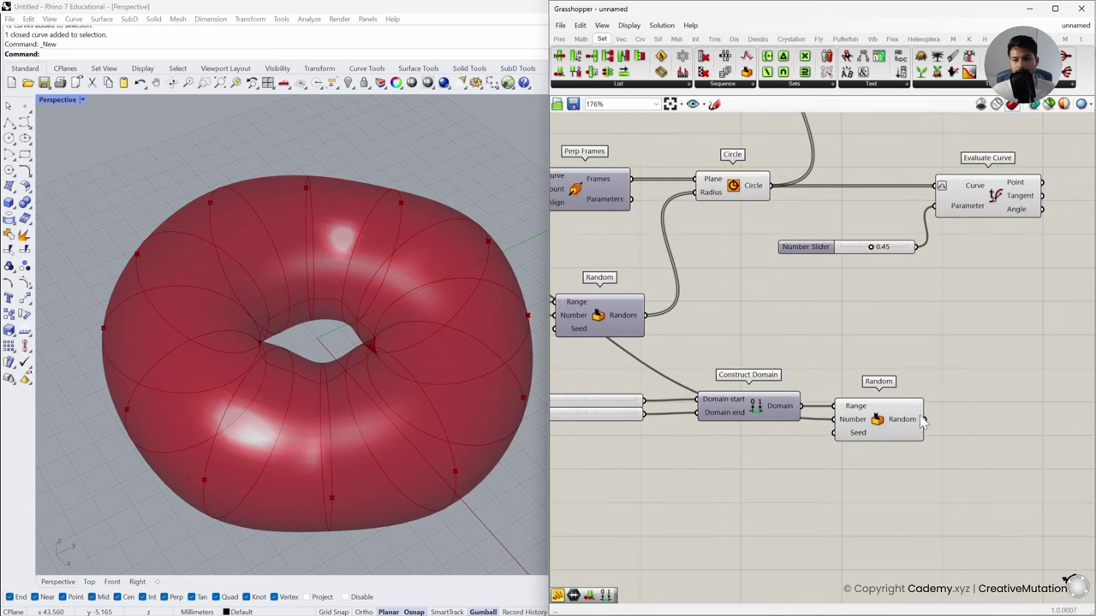
drag(923, 420, 935, 209)
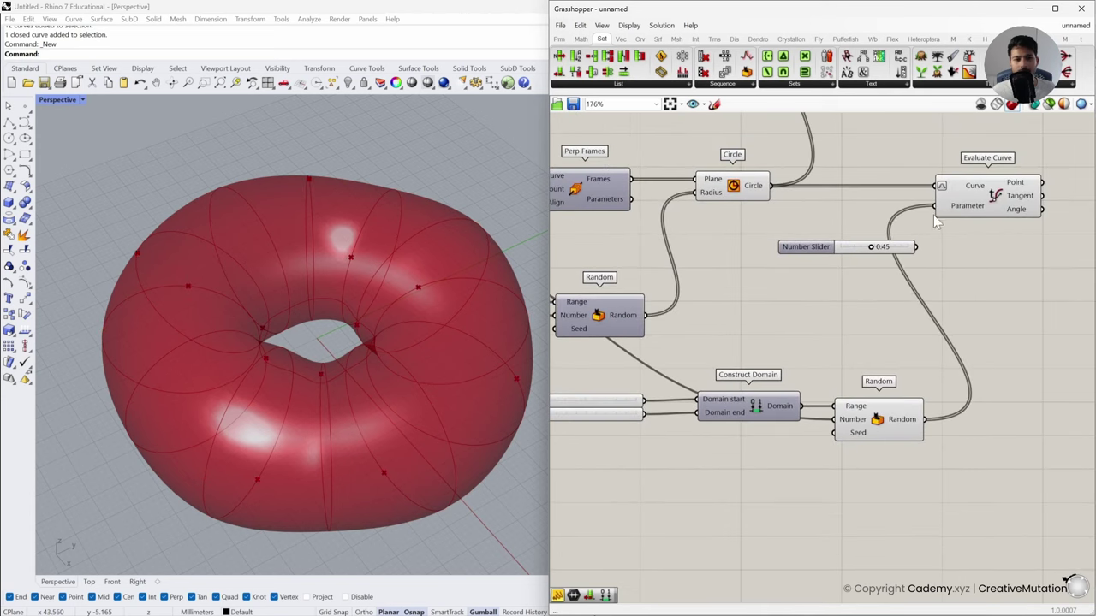
Check the randomly placed points on the ring and delete the disconnected 0.45 number slider below Evaluate Curve
right_drag(470, 394, 428, 373)
click(1019, 213)
right_drag(1053, 302, 935, 291)
right_drag(1014, 284, 926, 285)
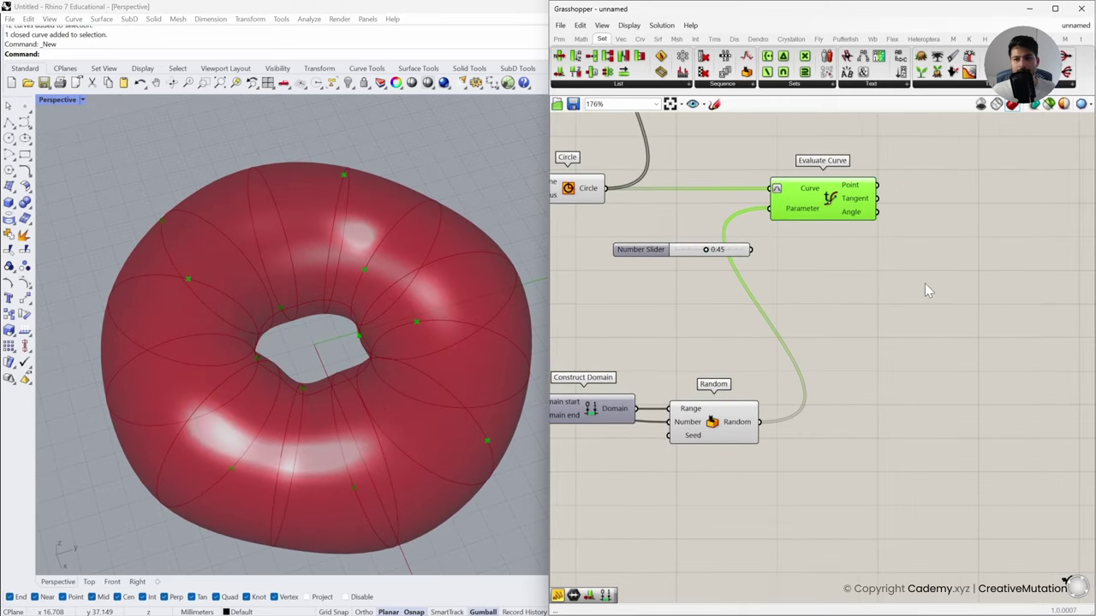
click(740, 252)
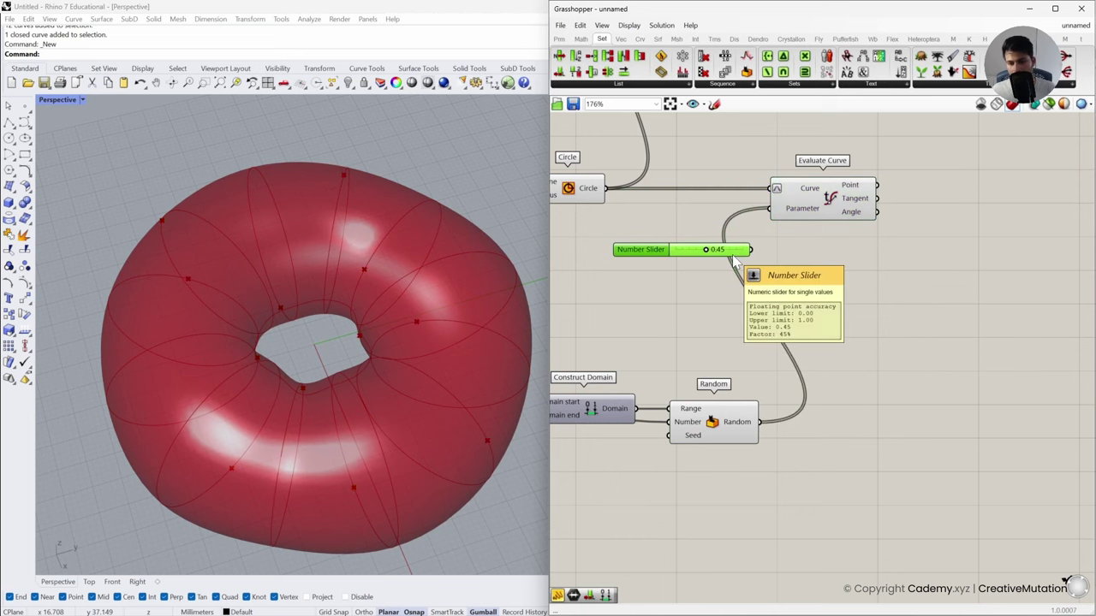
key(Delete)
right_drag(857, 272, 872, 301)
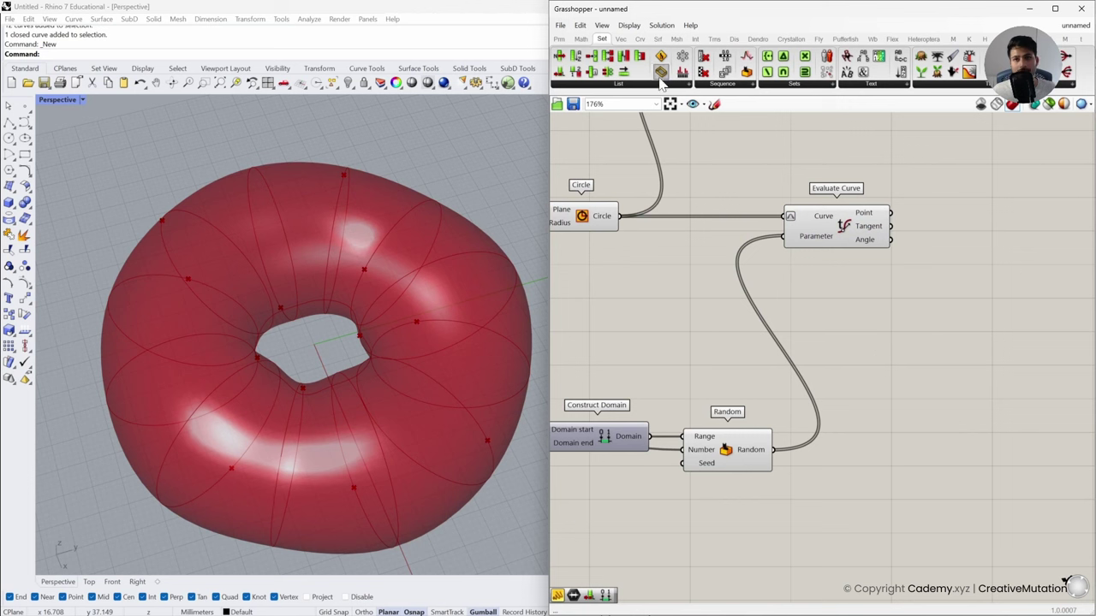
Place an Interpolate curve component beside Evaluate Curve and connect the evaluated Point output to its Vertices input
click(639, 40)
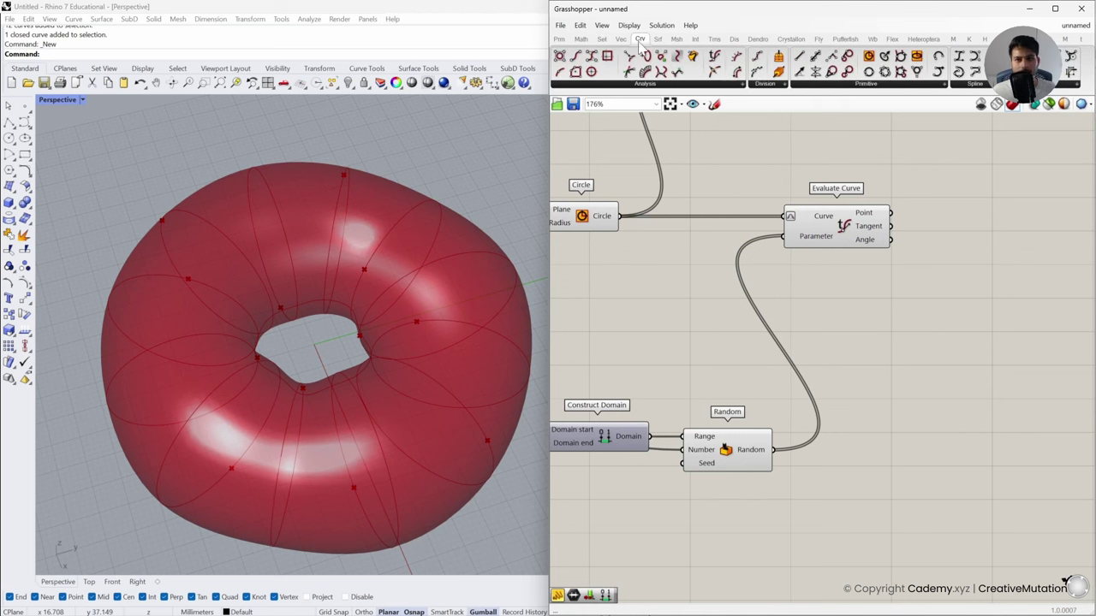
click(979, 86)
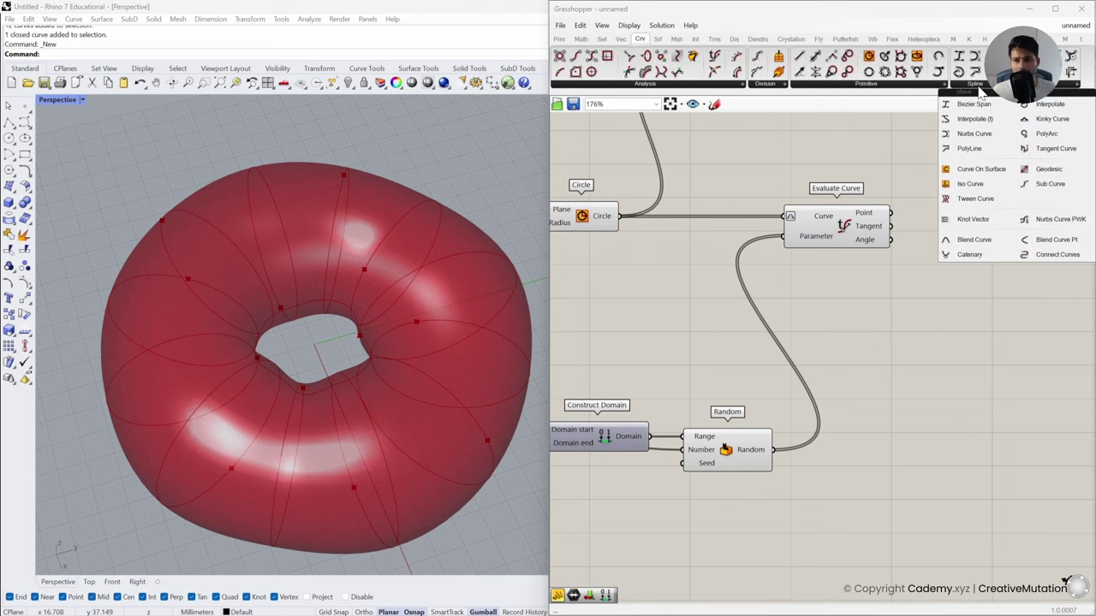
click(1043, 108)
drag(1002, 247, 1002, 246)
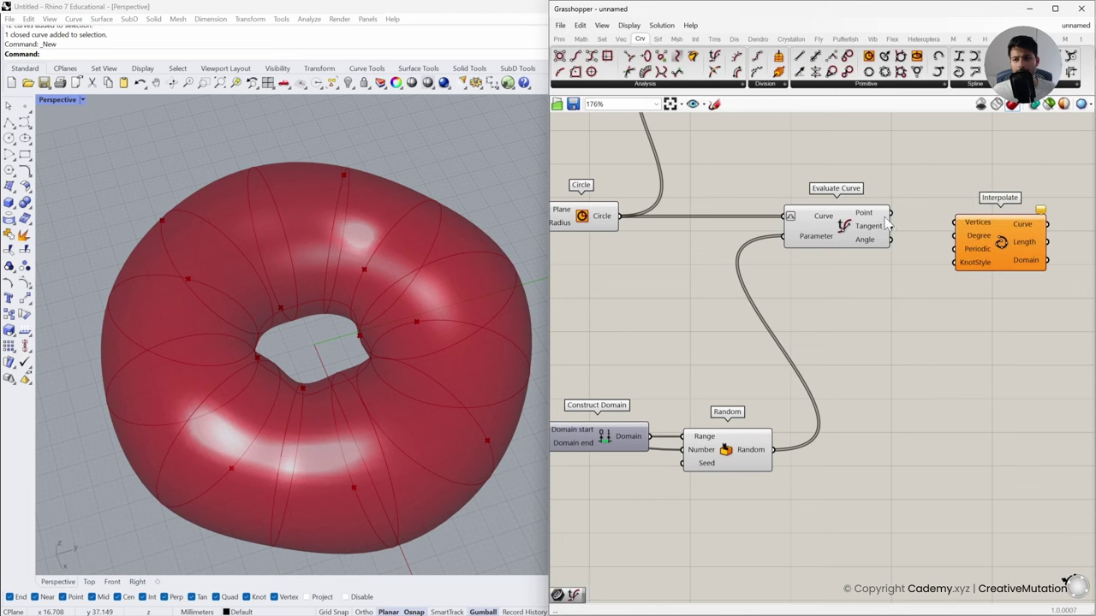
drag(890, 213, 954, 224)
drag(961, 262, 962, 248)
right_drag(432, 450, 407, 410)
click(922, 337)
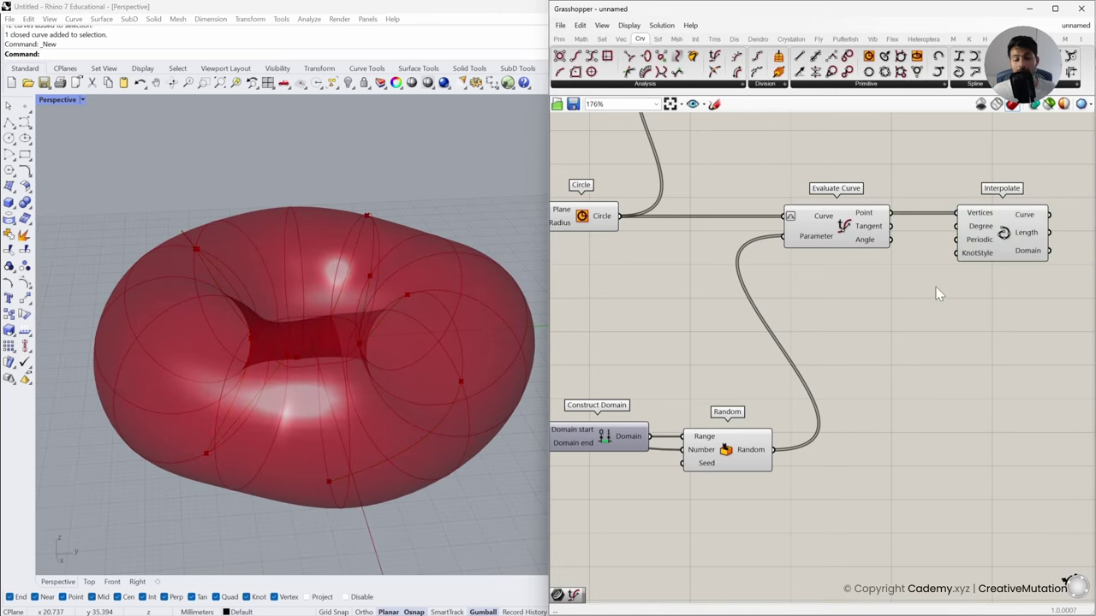
Add a Boolean Toggle, connect it to the Periodic input of Interpolate and set it to True
click(986, 241)
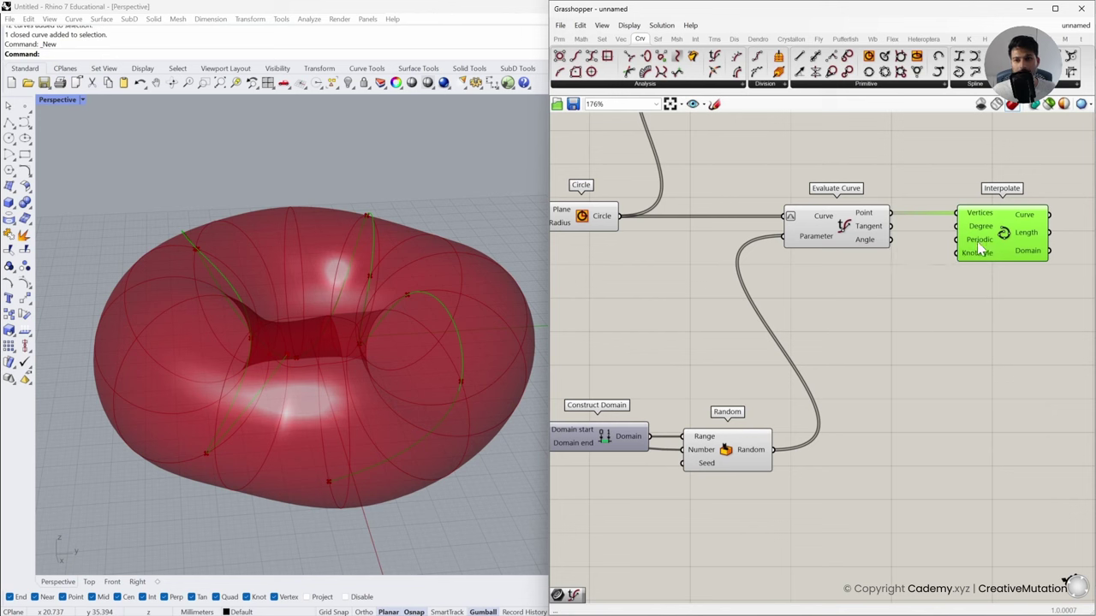
mouse_move(980, 246)
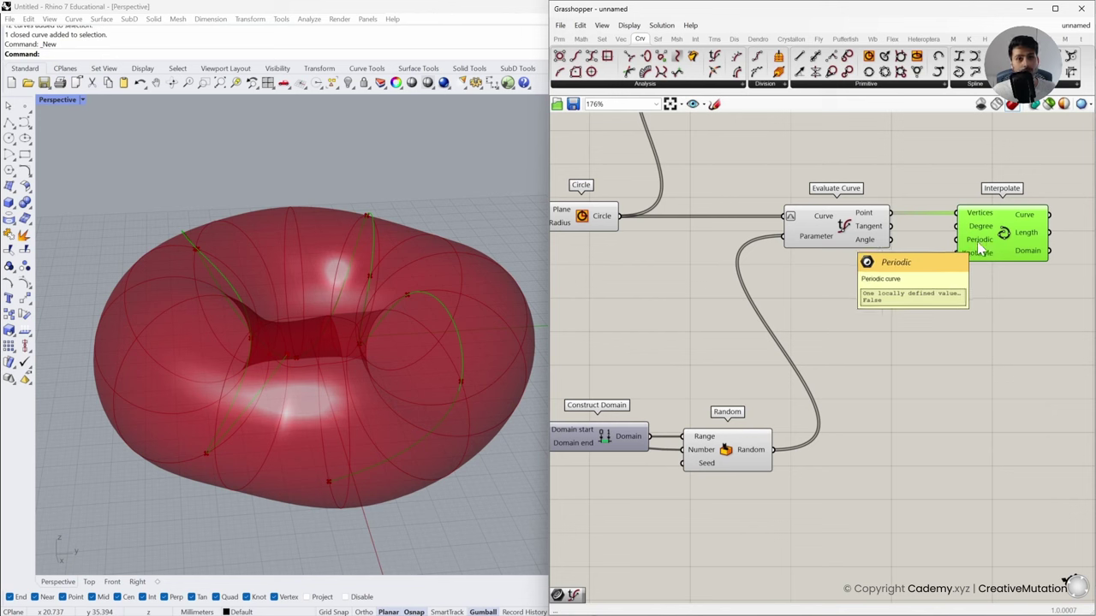
double_click(837, 361)
text(b)
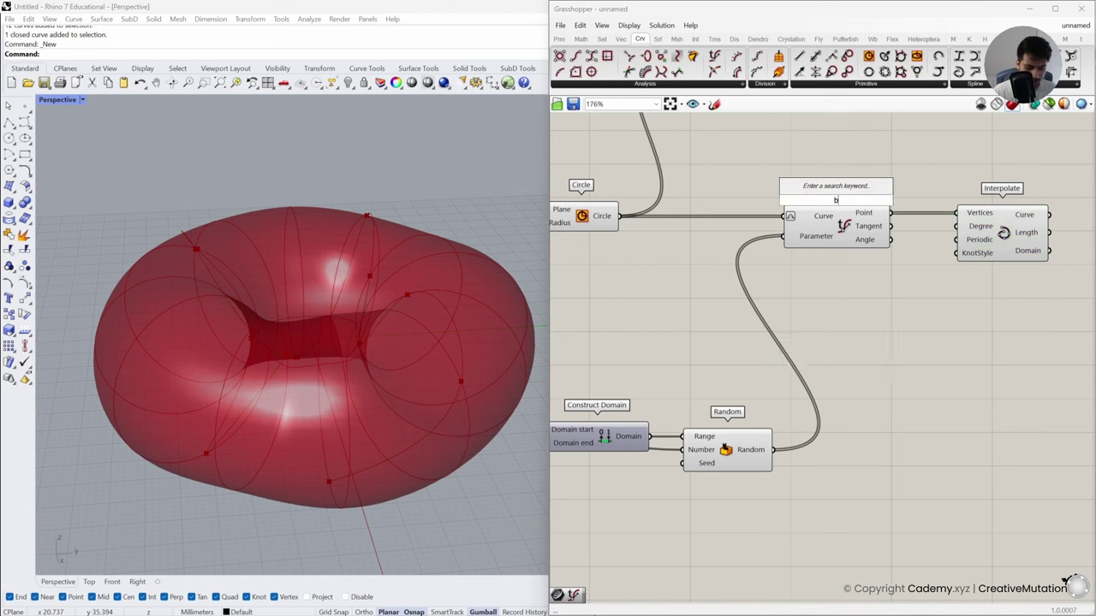
text(oole)
click(822, 333)
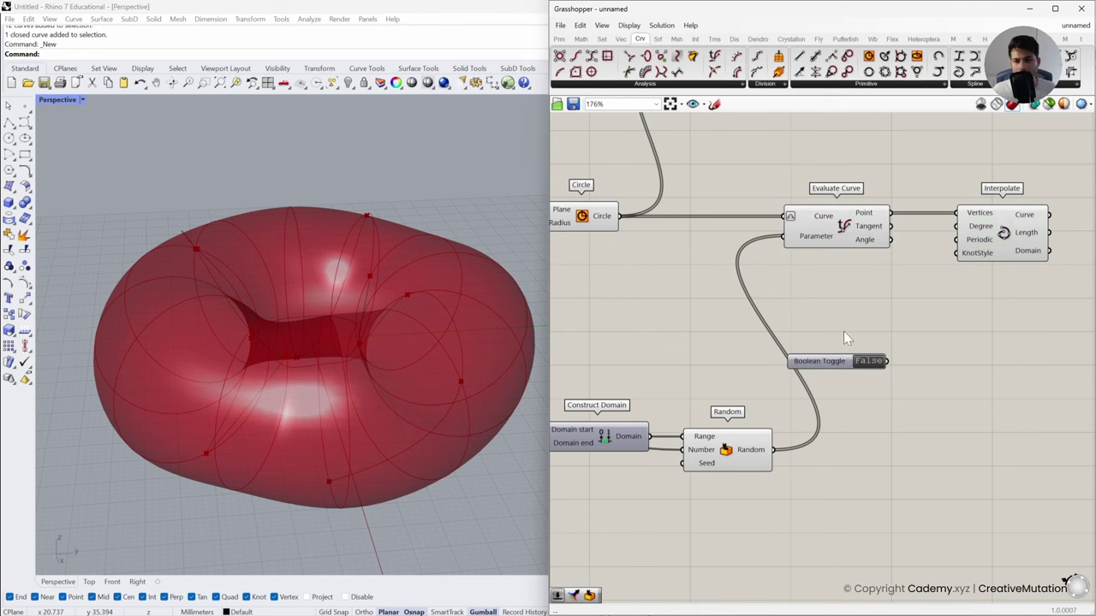
drag(839, 363, 869, 298)
drag(957, 239, 916, 295)
double_click(904, 298)
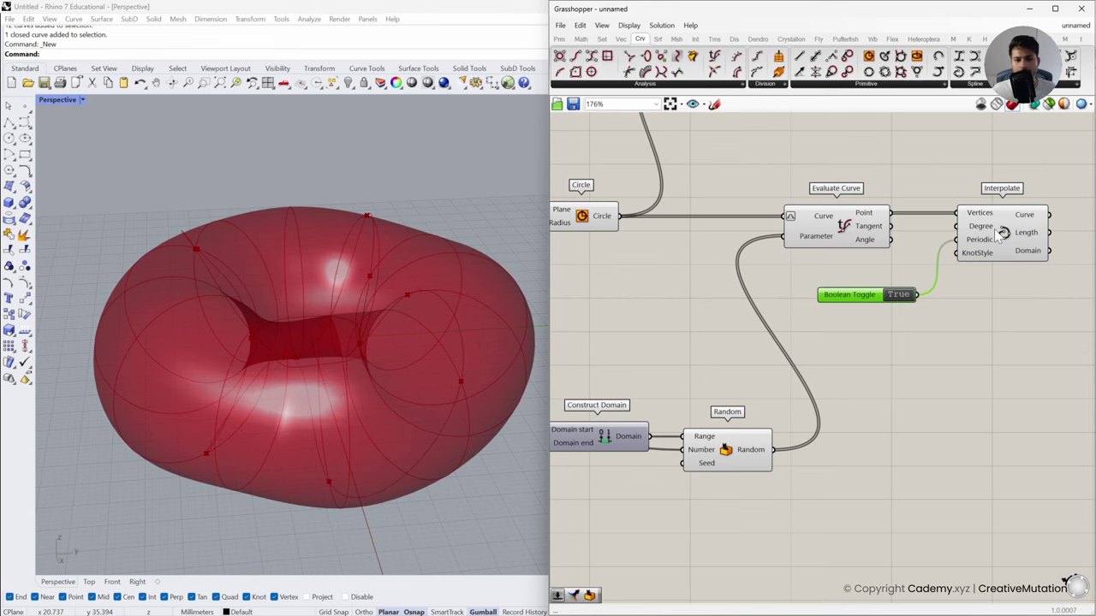
right_drag(435, 316, 377, 361)
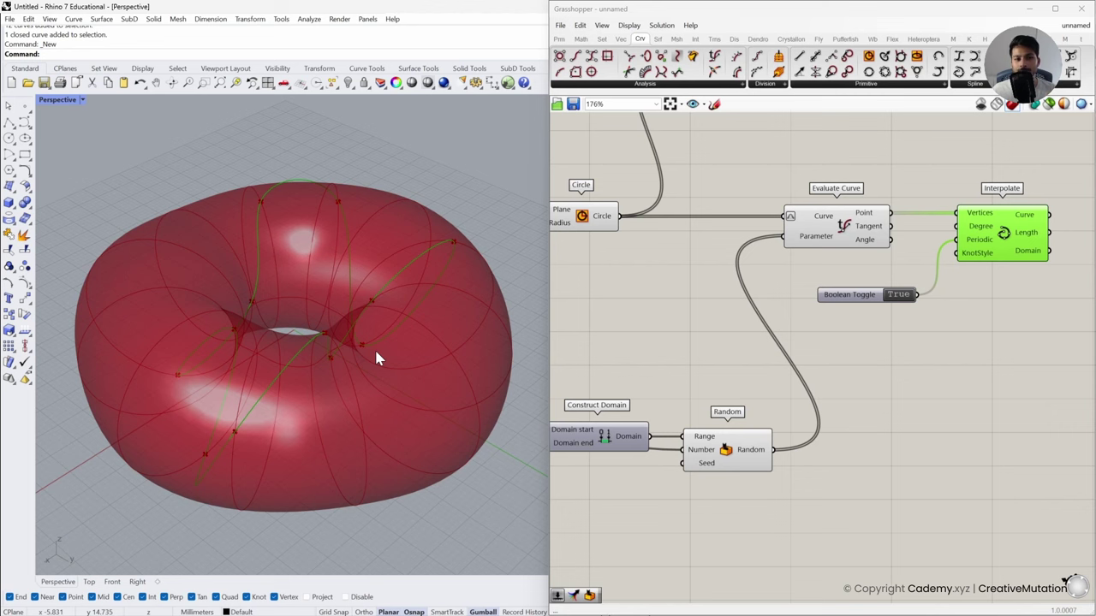
right_drag(432, 405, 469, 345)
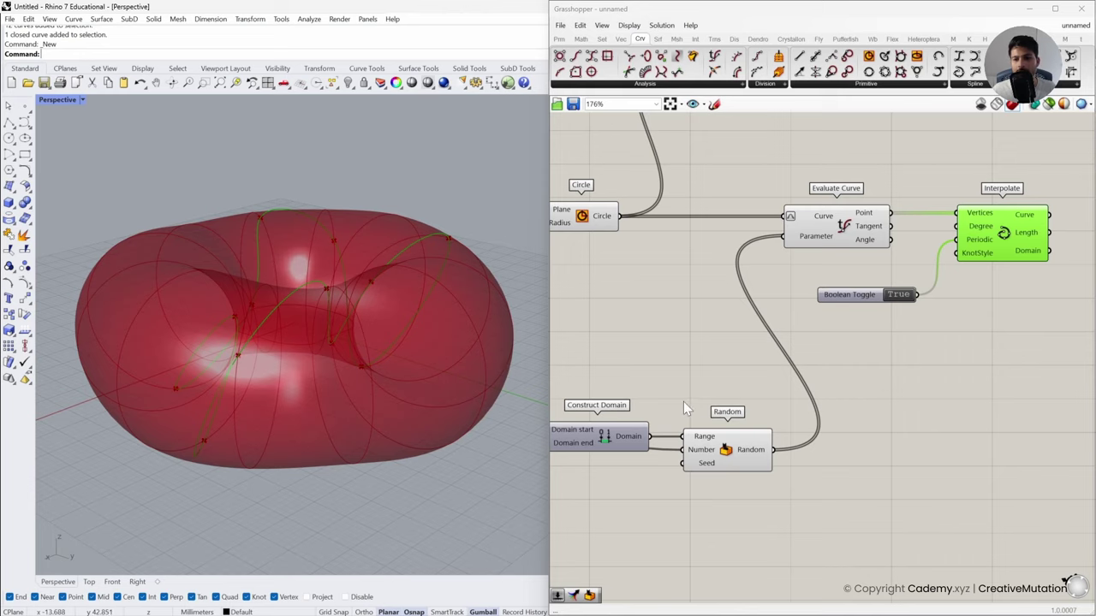
Delete the copied Min and Max sliders and connect a new 0.30 number slider to the lower Construct Domain's Domain start
mouse_move(685, 411)
right_down()
mouse_move(788, 377)
mouse_move(808, 385)
mouse_move(705, 412)
right_up()
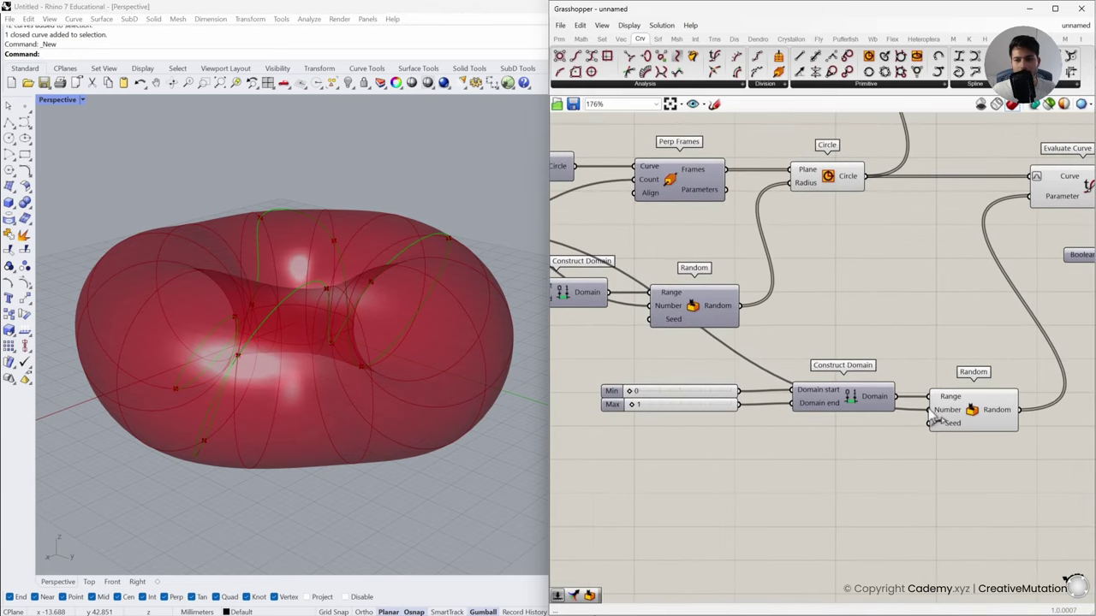
drag(698, 436, 677, 393)
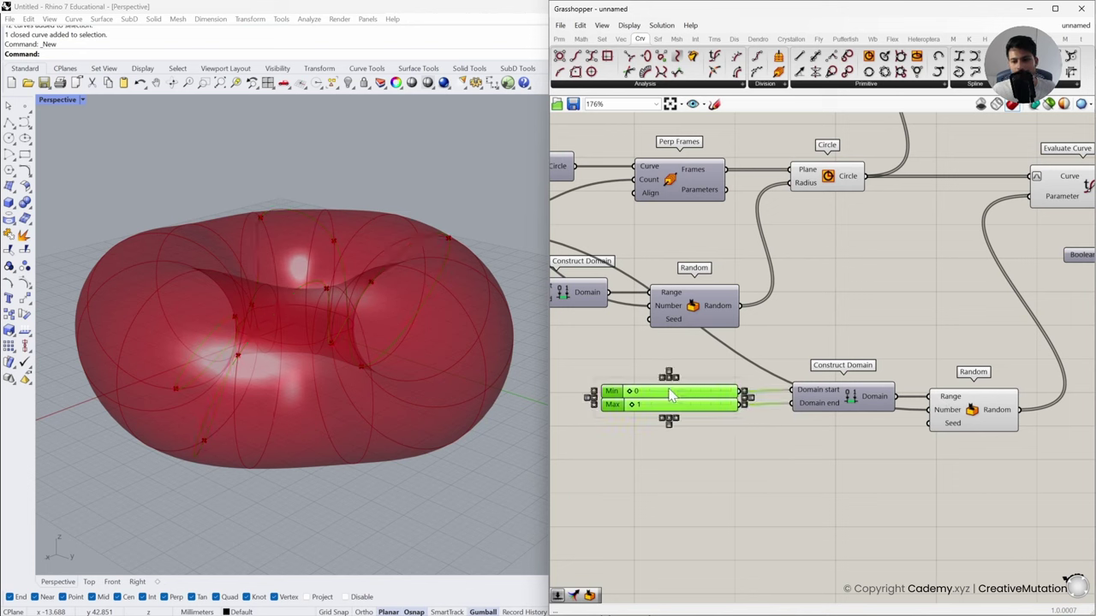
key(Delete)
double_click(629, 401)
text(0.3)
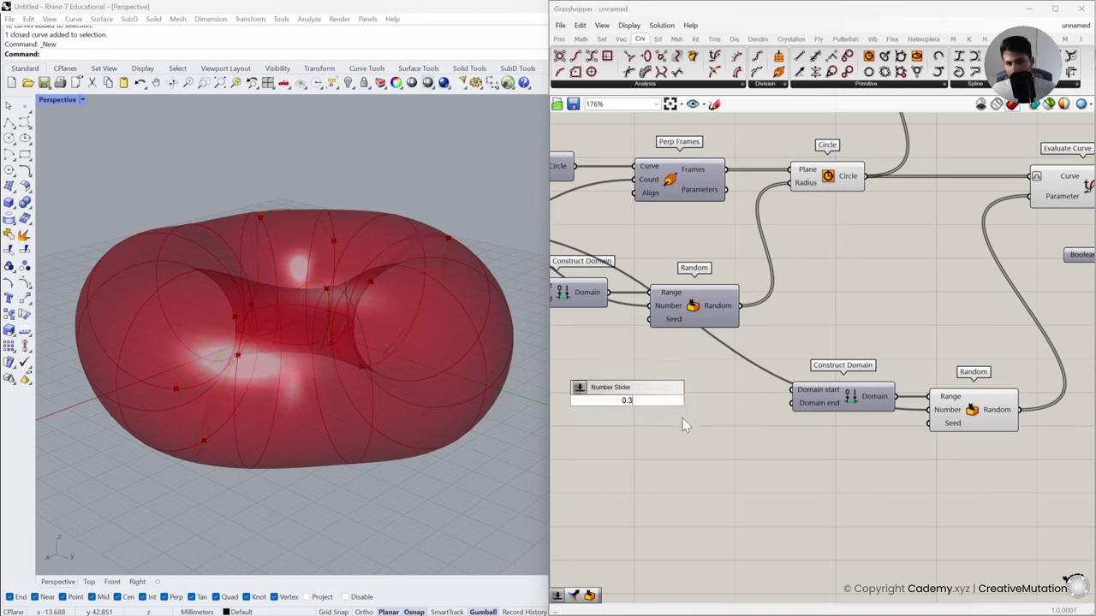
key(Return)
click(691, 400)
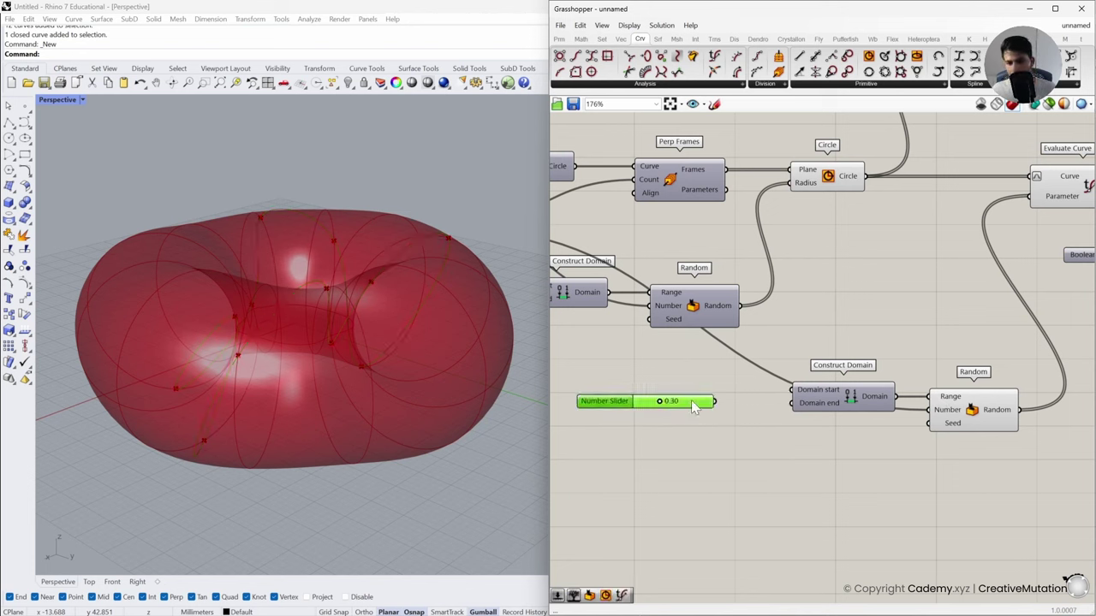
drag(786, 391, 700, 399)
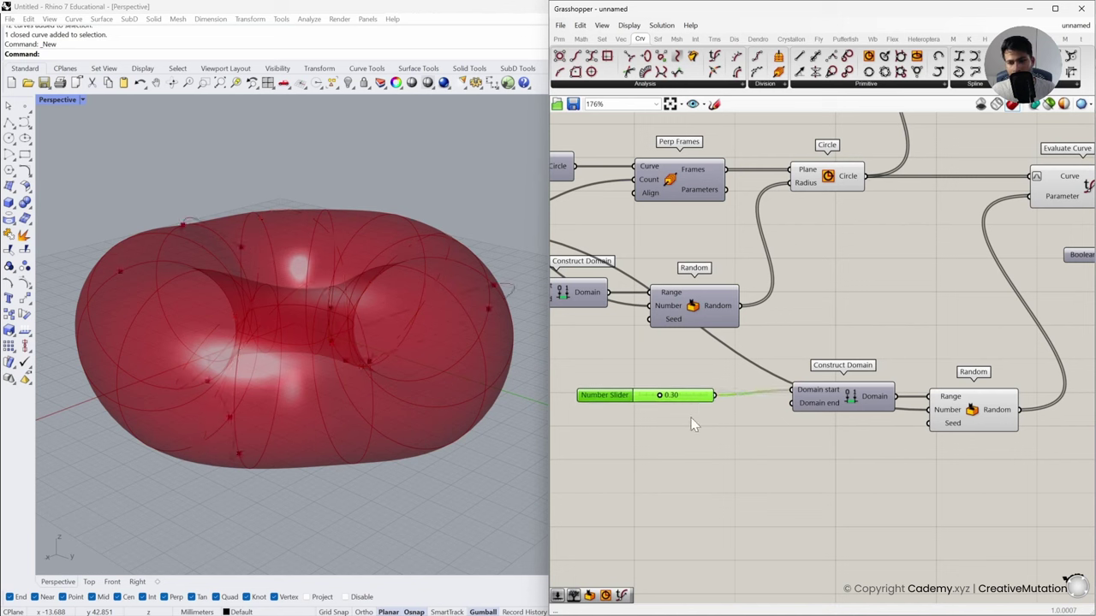
Add a 0.40 number slider below the first one and connect it to the Domain end input
double_click(690, 420)
text(0)
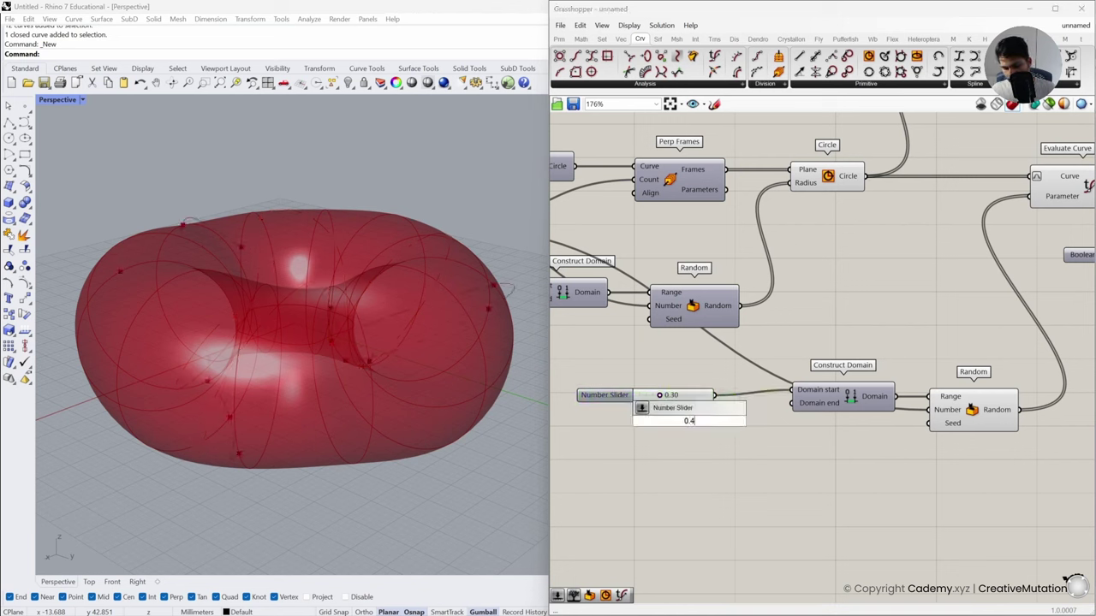
text(.4)
key(Return)
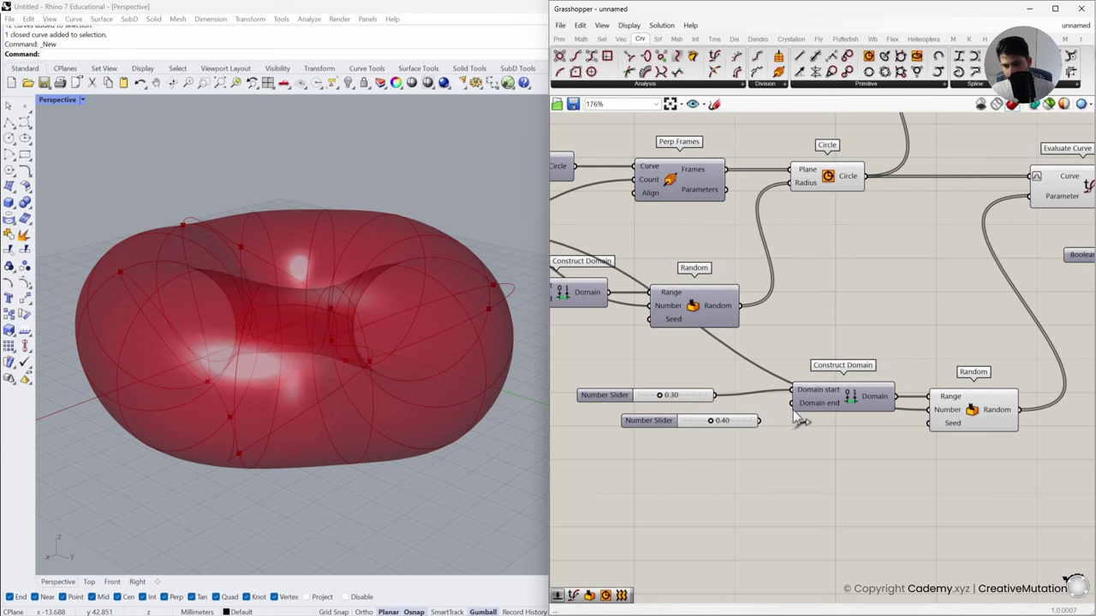
drag(791, 403, 689, 412)
scroll(845, 425, down, 2)
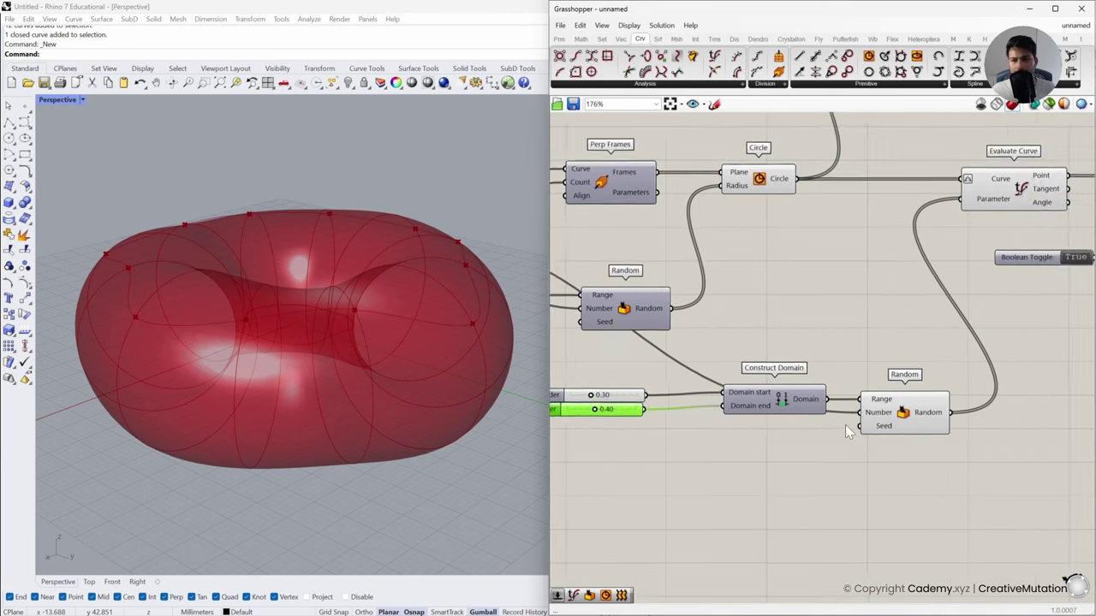
Set the Domain start slider to 0.45 and the Domain end slider to 0.55
click(775, 411)
drag(895, 418, 889, 420)
click(962, 446)
right_drag(952, 436, 910, 435)
click(1069, 235)
right_drag(445, 336, 476, 326)
right_drag(621, 420, 651, 389)
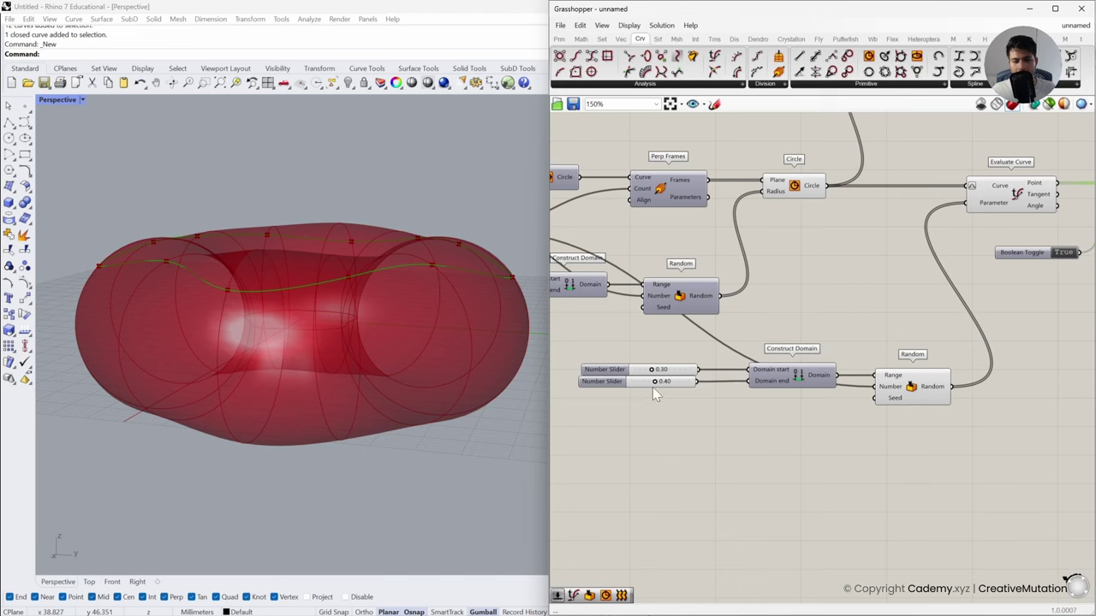
scroll(653, 392, up, 3)
drag(650, 363, 665, 384)
drag(671, 387, 672, 384)
click(667, 399)
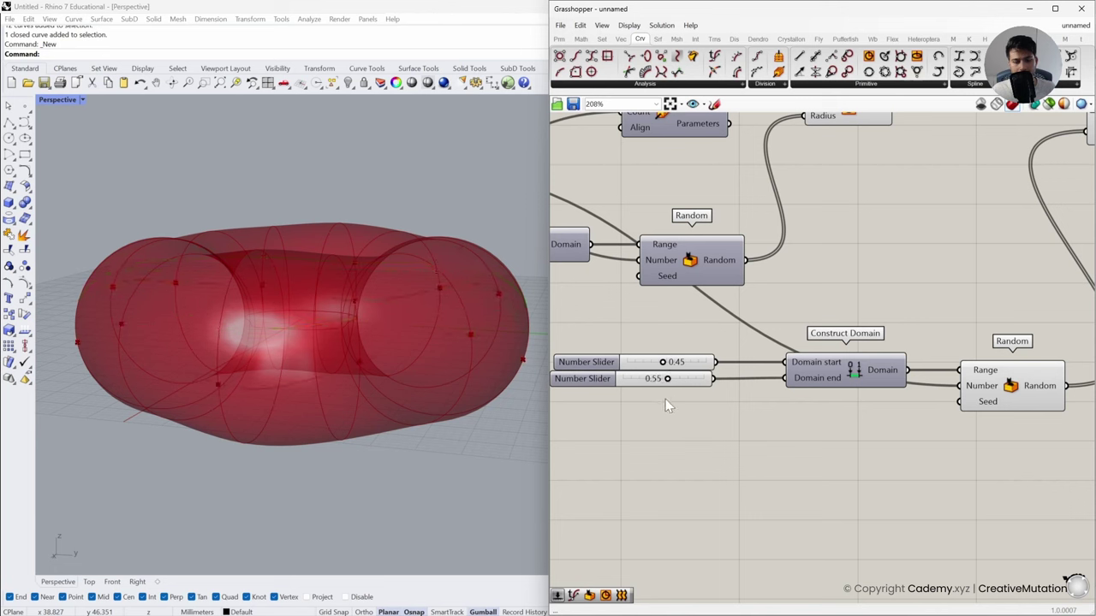
Inspect the closed interpolated curve and disable the preview of the circle, frame, random and Evaluate Curve components feeding it
right_drag(1004, 365, 826, 440)
right_drag(987, 225, 836, 264)
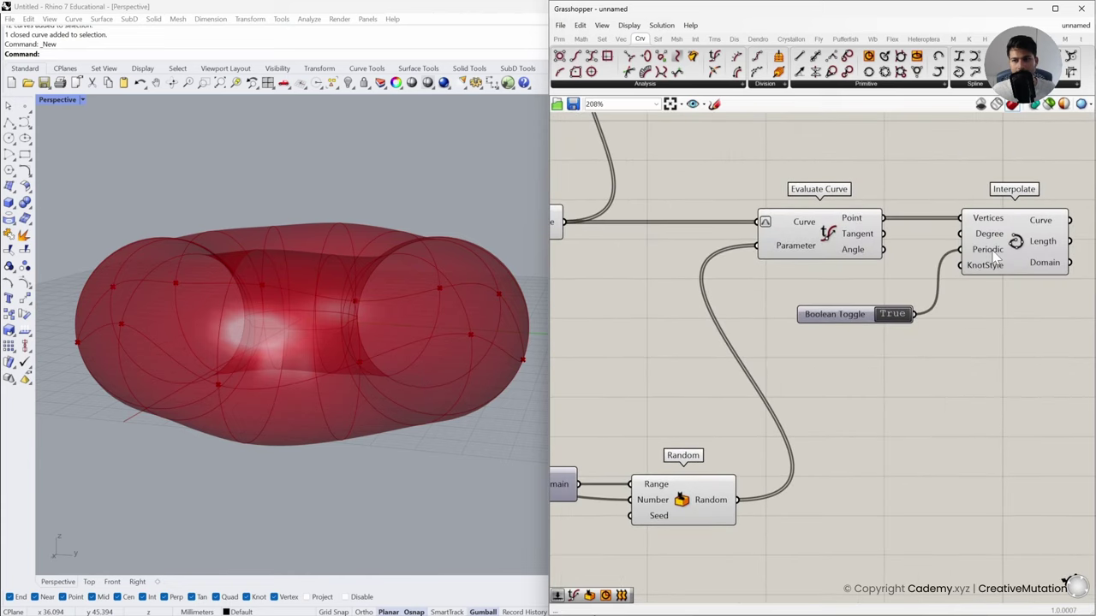
click(1026, 229)
mouse_move(446, 330)
right_down()
mouse_move(357, 362)
mouse_move(410, 379)
mouse_move(428, 331)
right_up()
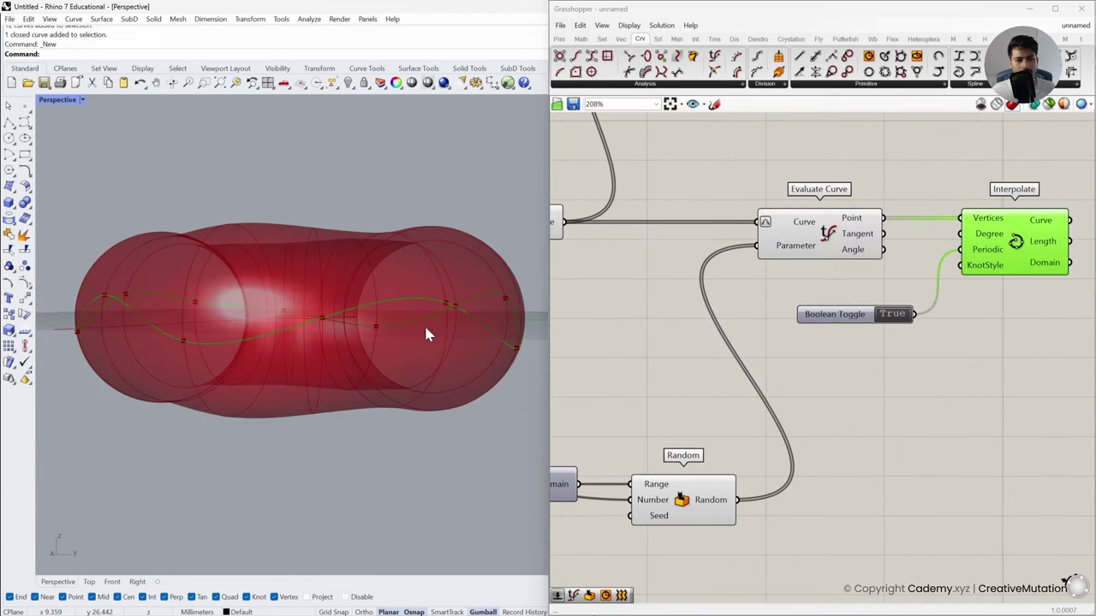
right_drag(257, 299, 325, 334)
right_drag(324, 335, 324, 340)
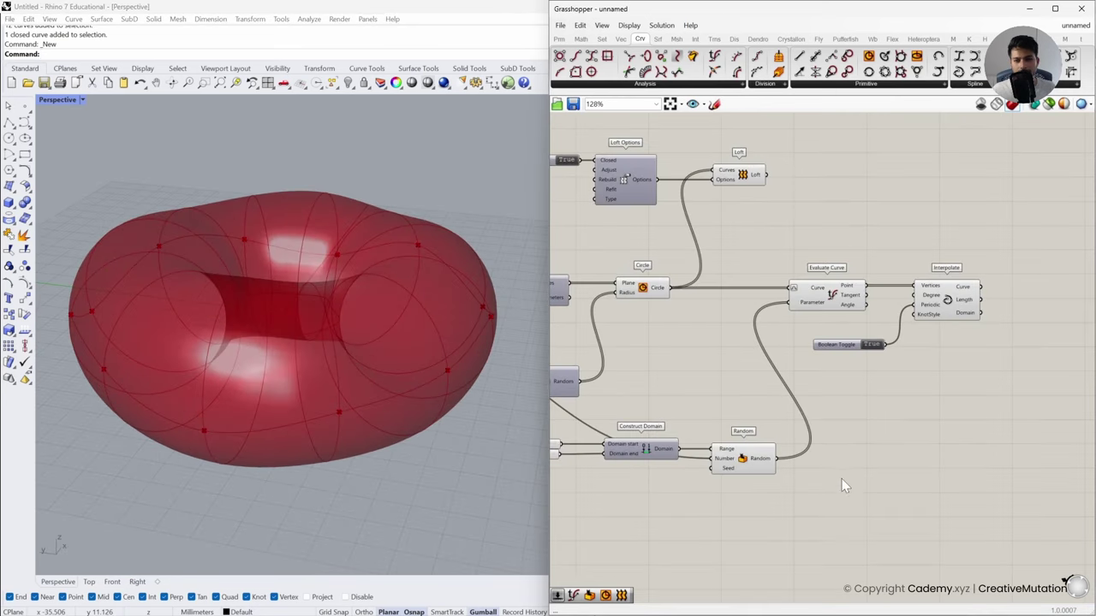
drag(882, 517, 558, 270)
middle_click(697, 390)
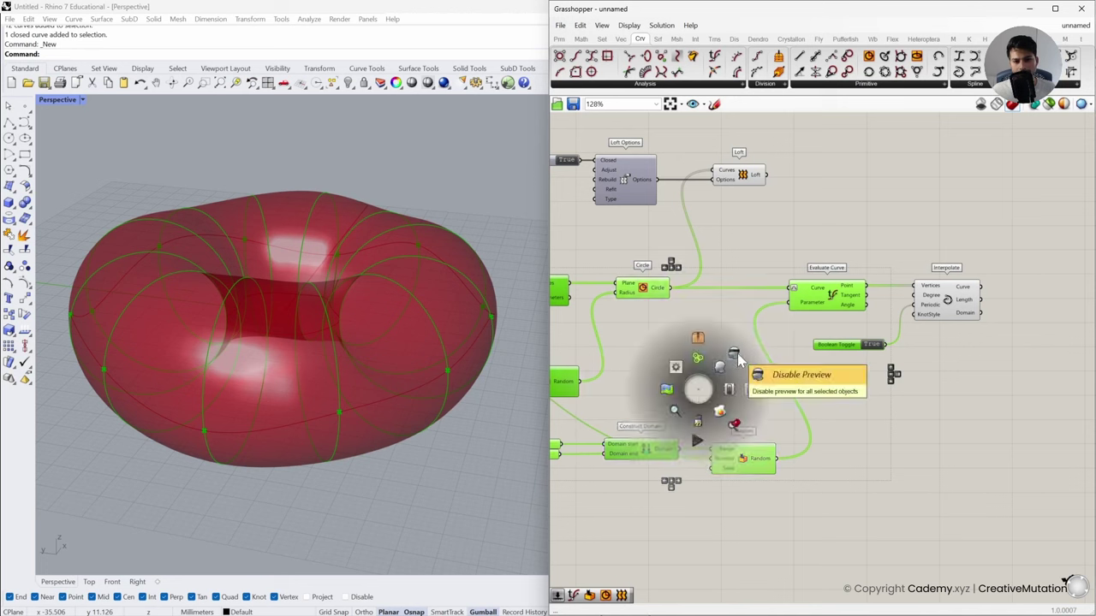
click(737, 353)
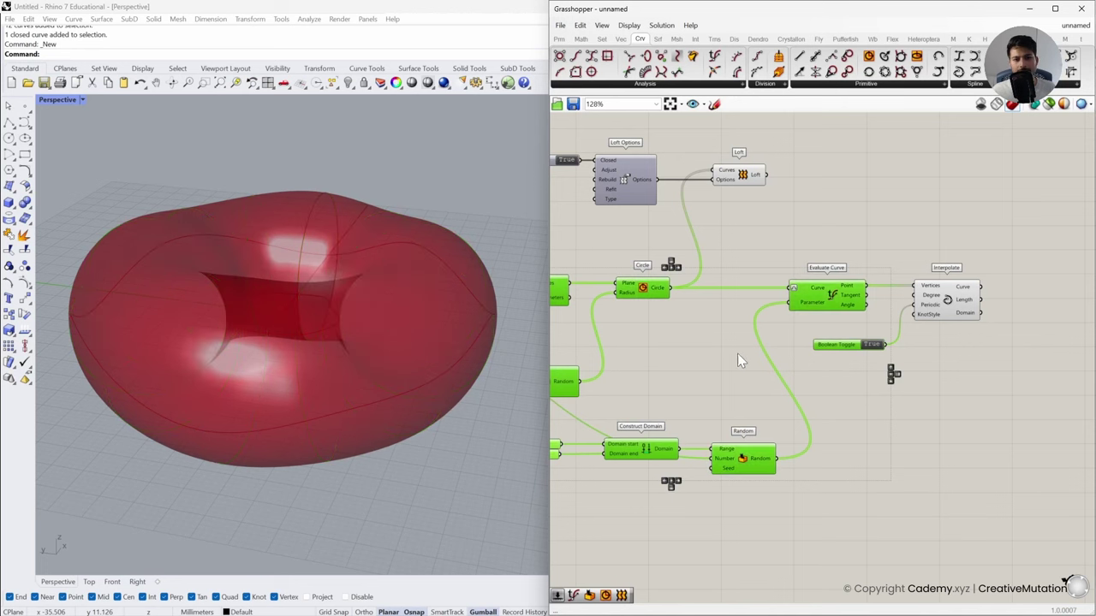
click(655, 350)
Examine the lofted ring and the interpolated curve on it by selecting the Loft and Interpolate components in turn
right_drag(373, 289, 381, 361)
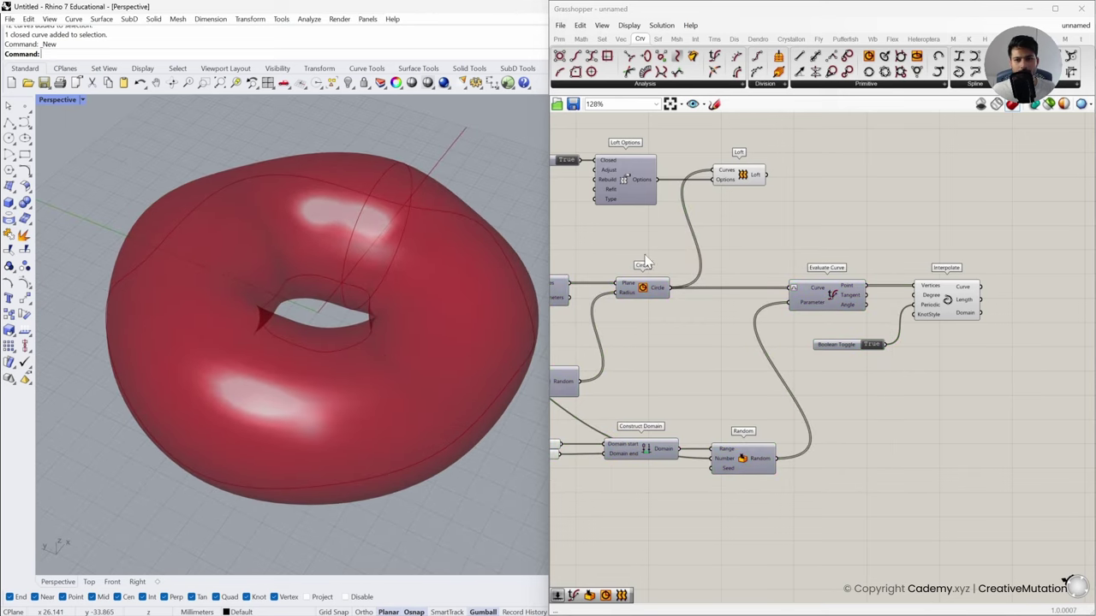
click(742, 178)
right_drag(402, 411, 357, 375)
click(942, 409)
click(965, 295)
click(741, 176)
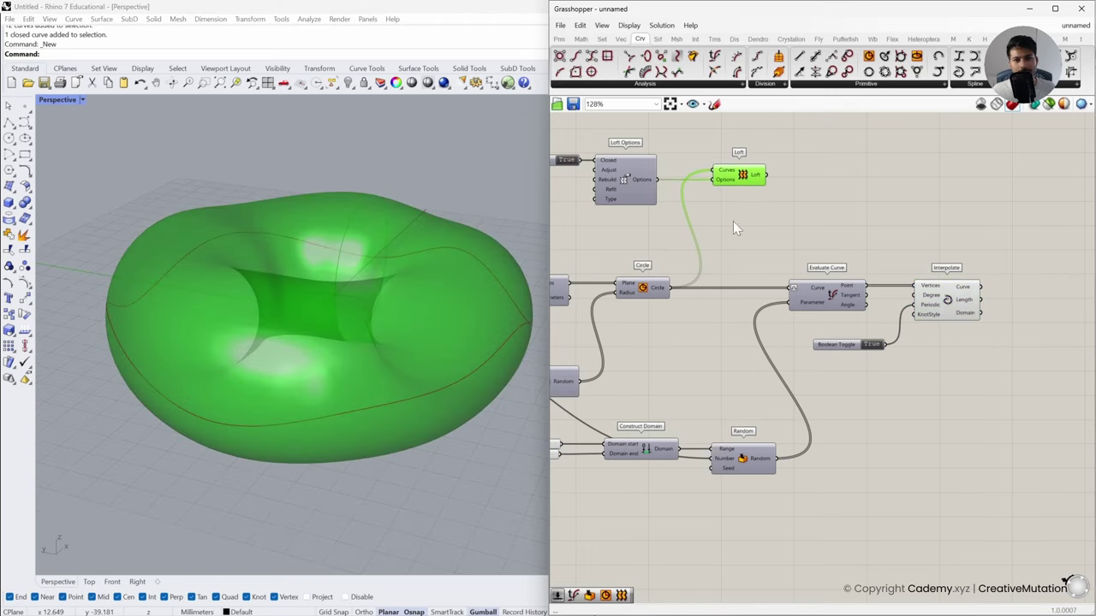
Move the Loft component farther along the canvas and add a Surface Split component after it
click(832, 205)
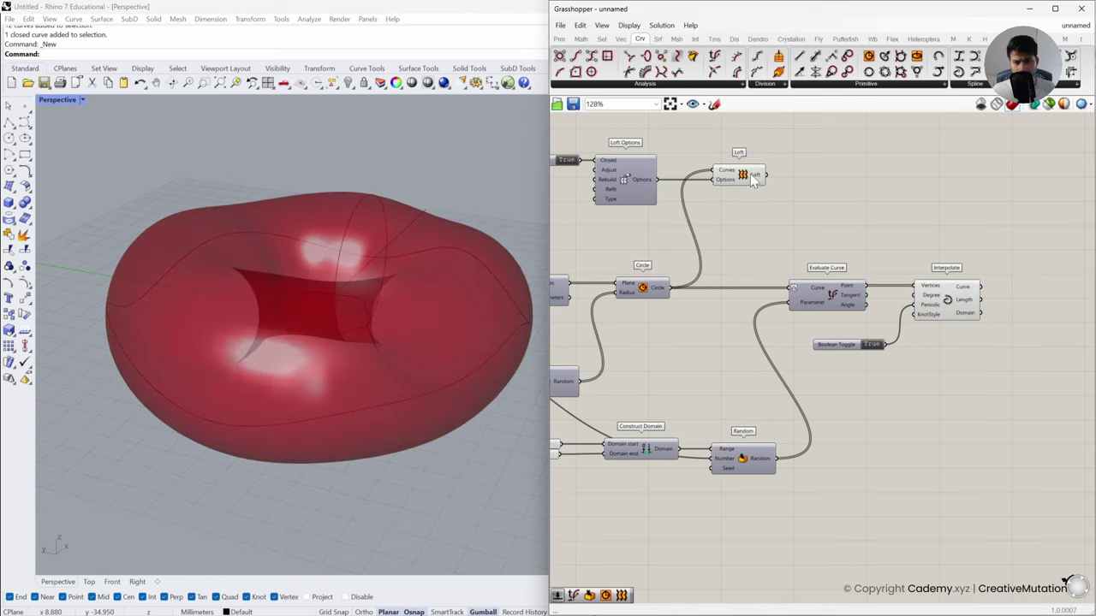
drag(741, 174, 785, 175)
click(812, 203)
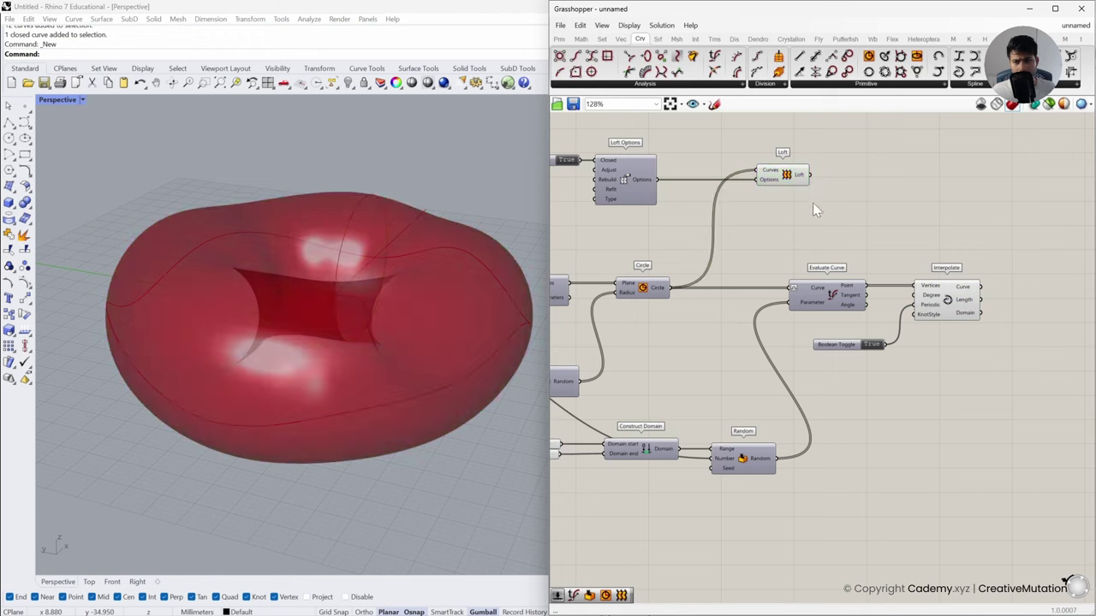
double_click(940, 219)
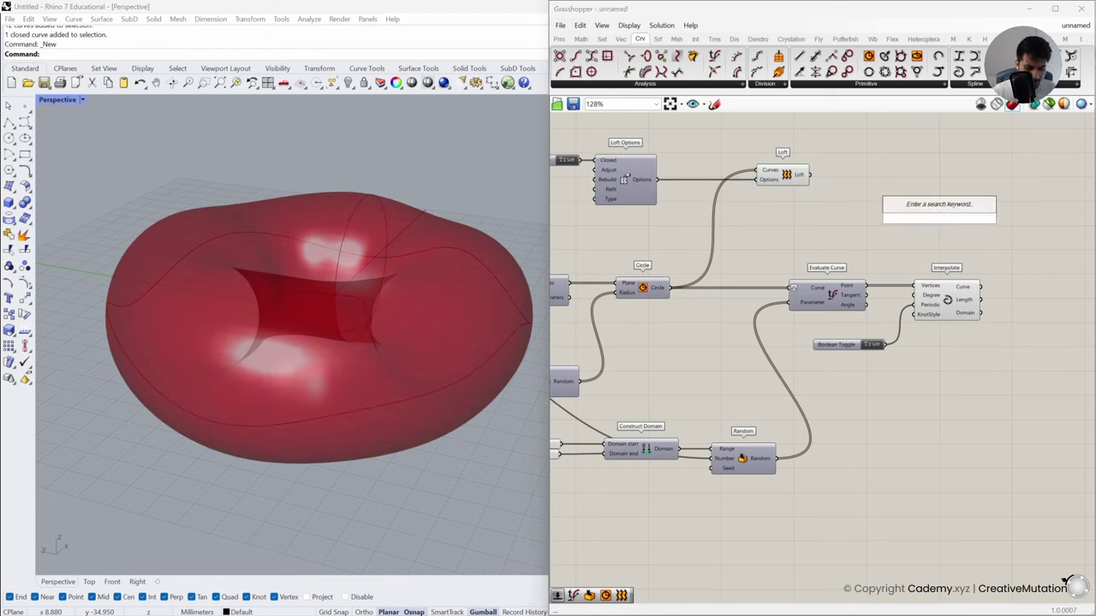
text(spl)
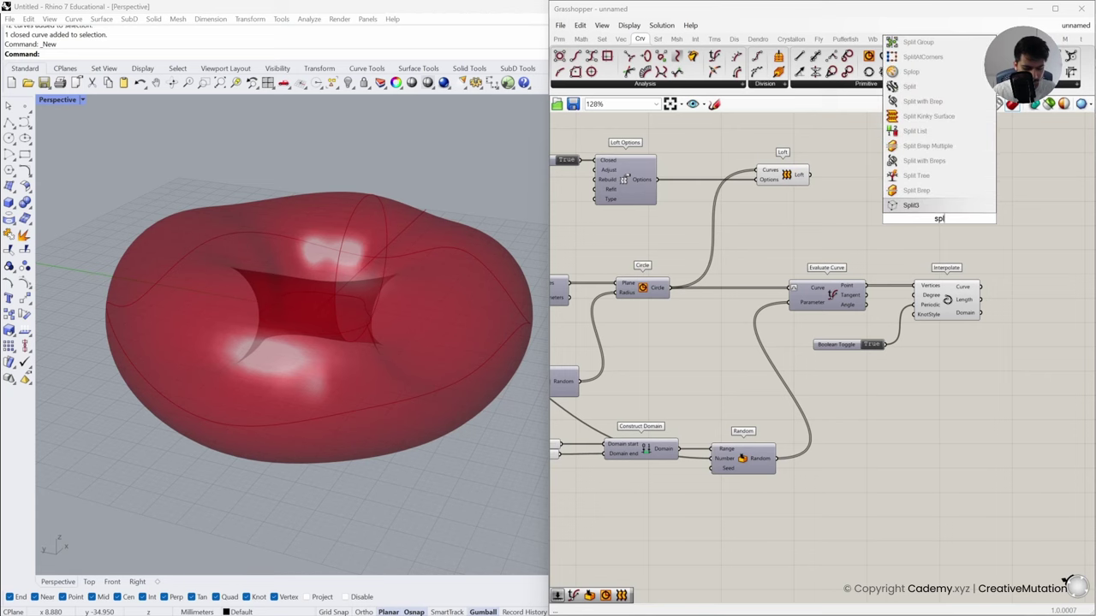
text(it surf)
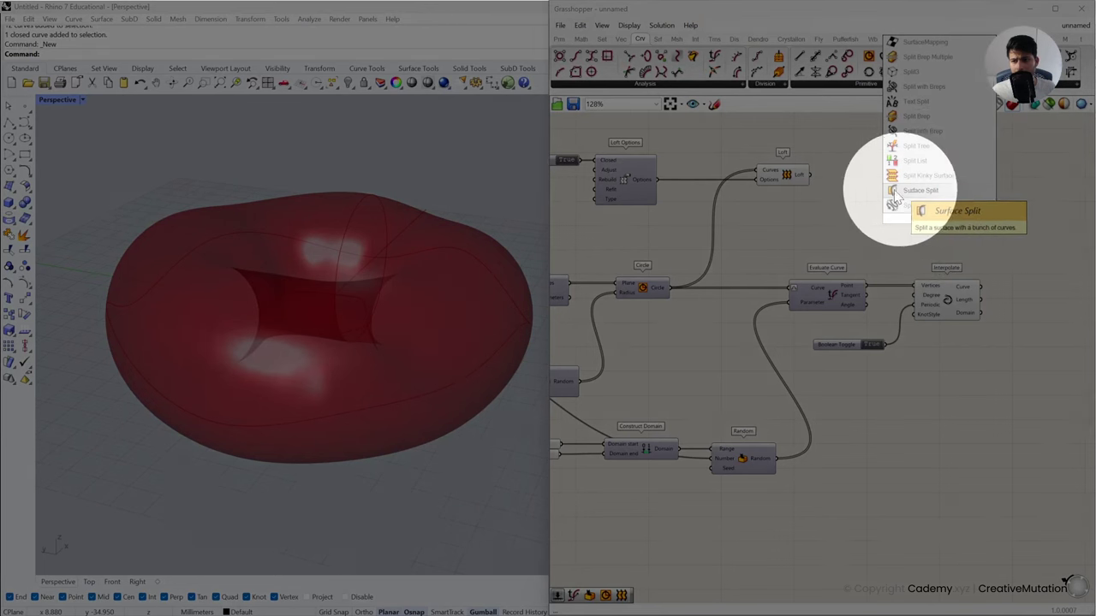
click(895, 192)
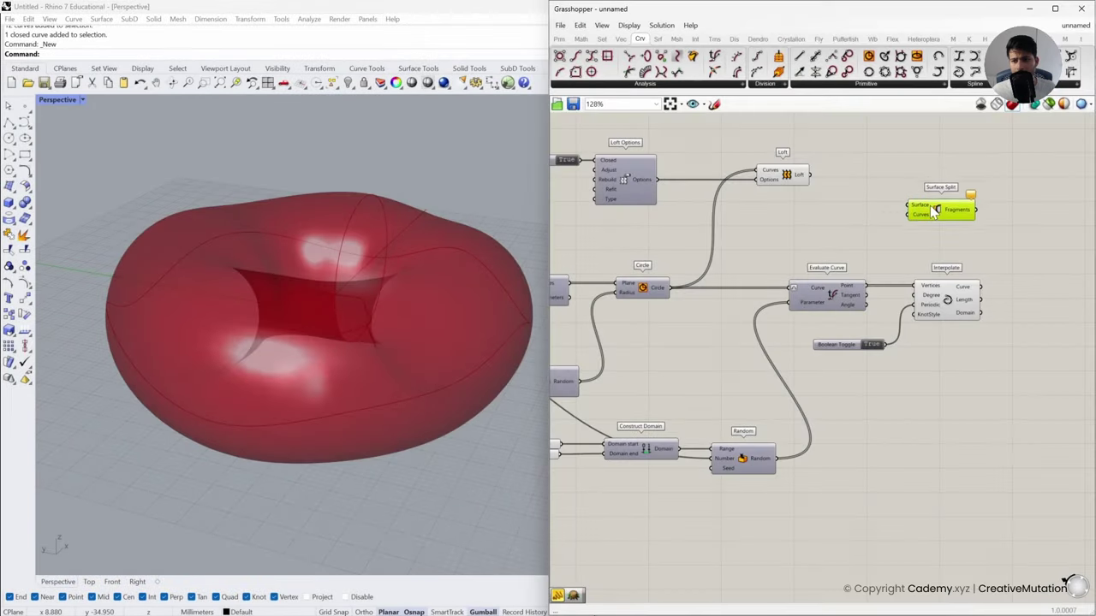
drag(936, 209, 926, 192)
Connect the Loft output to Surface Split's Surface input and the interpolated curve to its Curves input
drag(814, 180, 913, 188)
drag(937, 195, 1032, 274)
scroll(951, 301, up, 2)
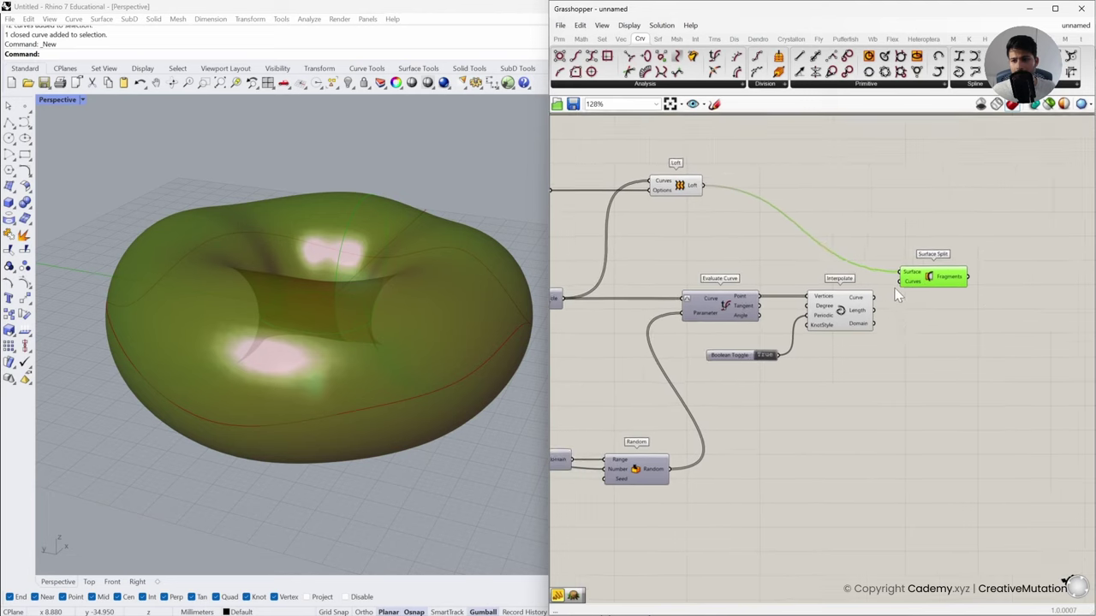
drag(870, 298, 954, 306)
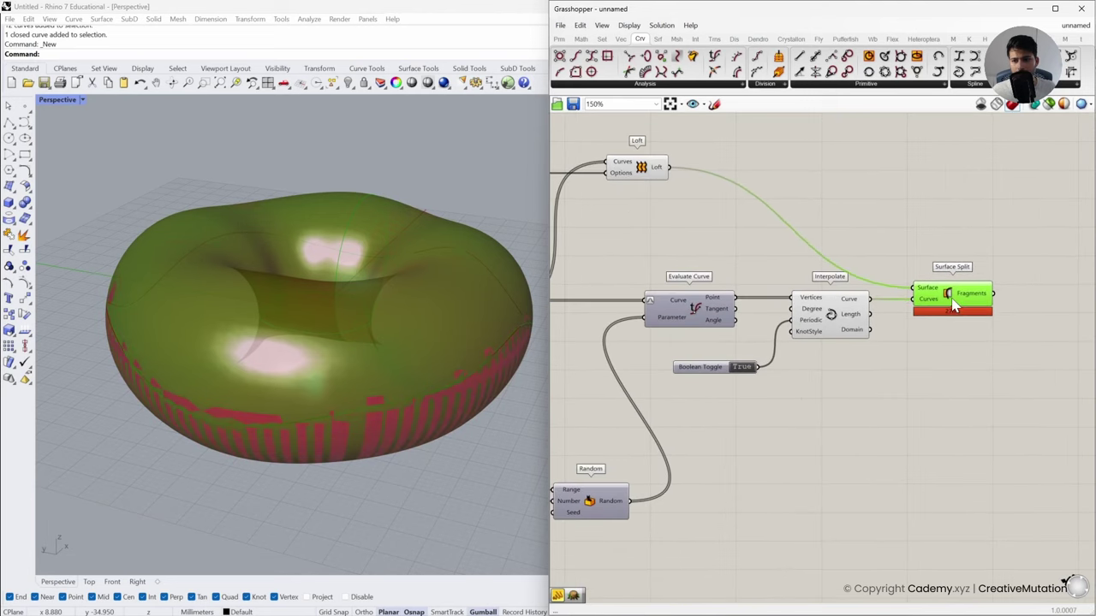
click(858, 368)
Compare the Loft and Surface Split results by selecting each, and disable the Loft component's preview
right_drag(643, 260, 721, 262)
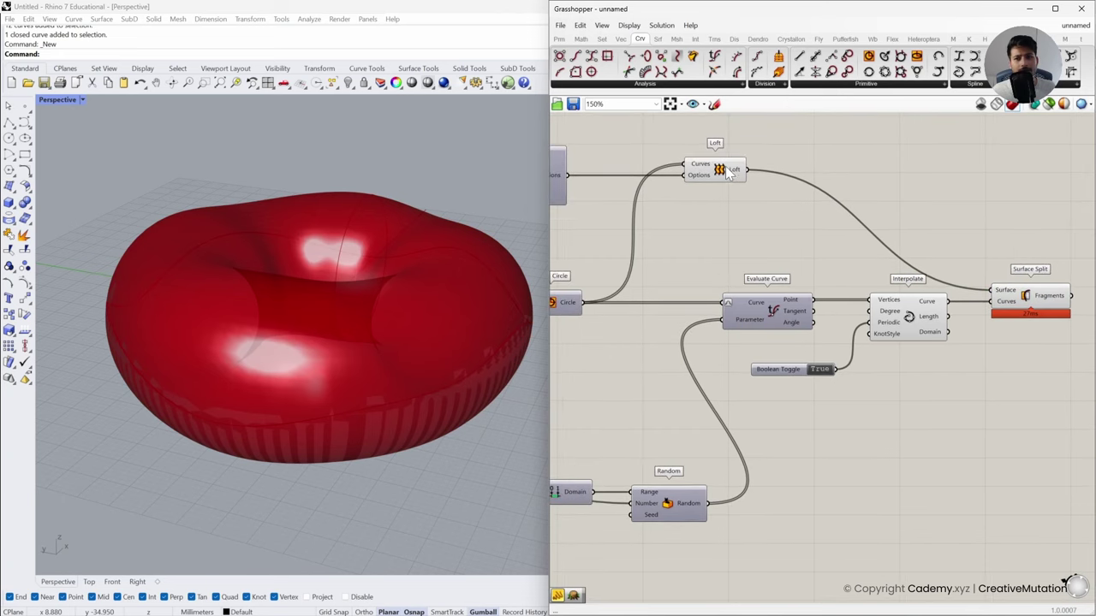
click(727, 170)
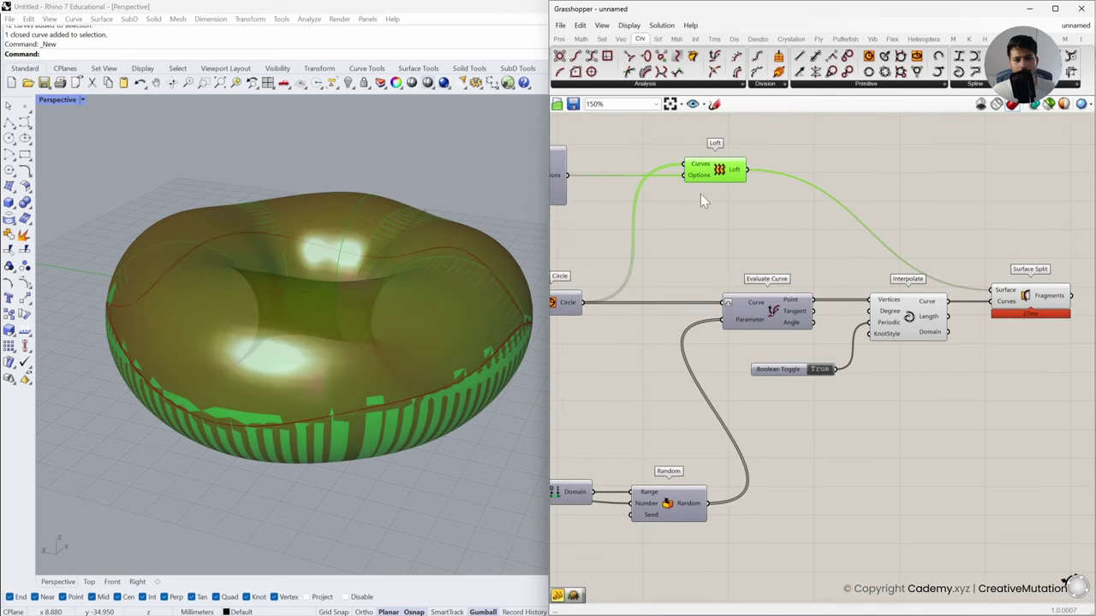
click(722, 260)
click(1010, 295)
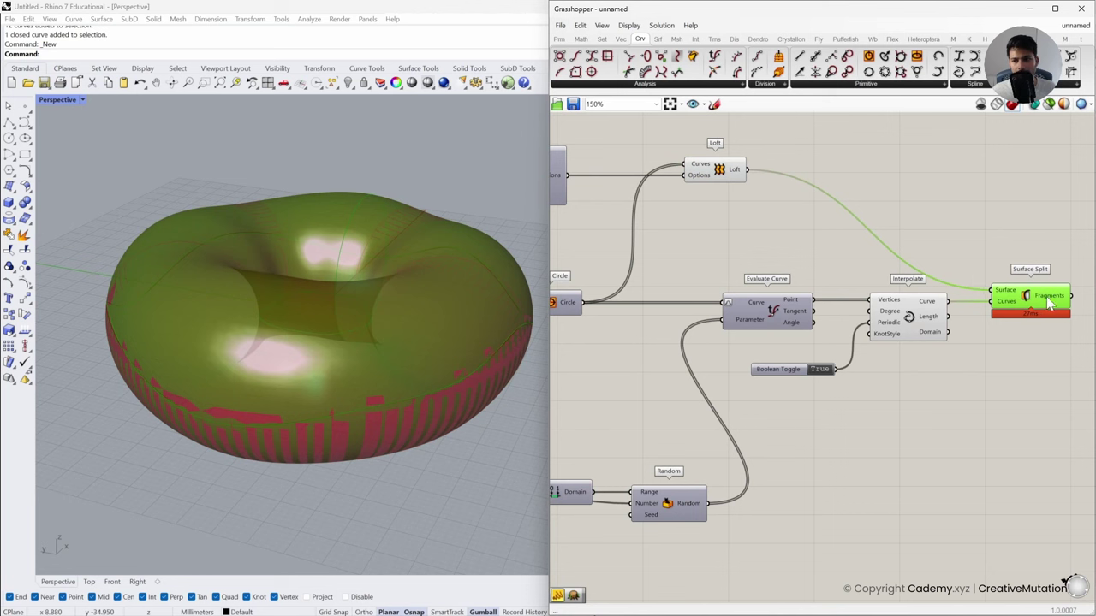
click(734, 174)
middle_click(710, 225)
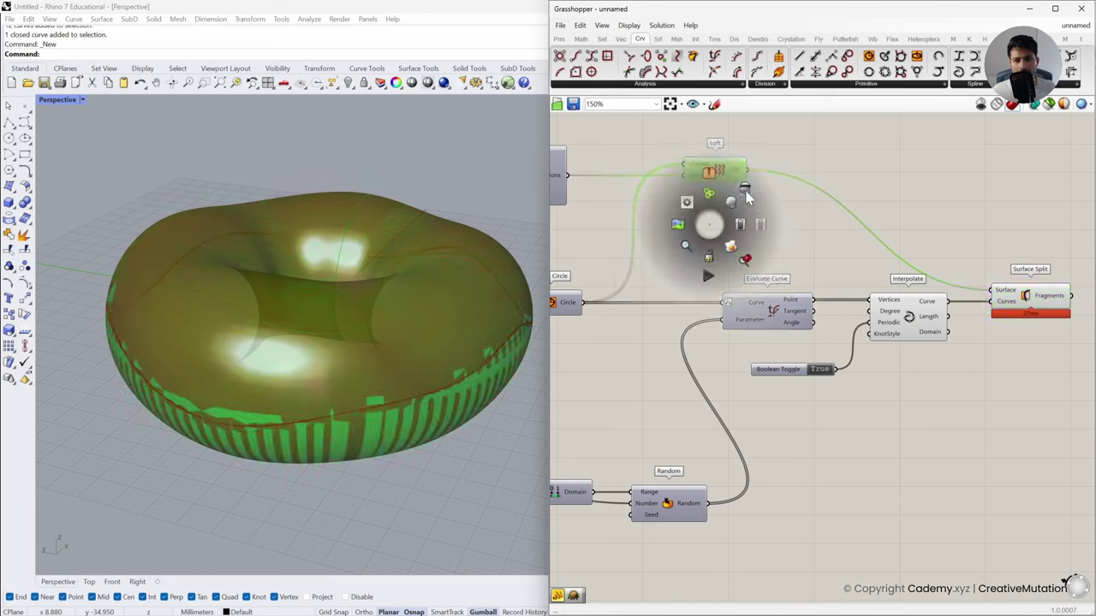
click(745, 190)
click(751, 246)
right_drag(437, 299, 472, 293)
Add a List Item component and connect Surface Split's Fragments output to its List input
right_drag(993, 335, 867, 329)
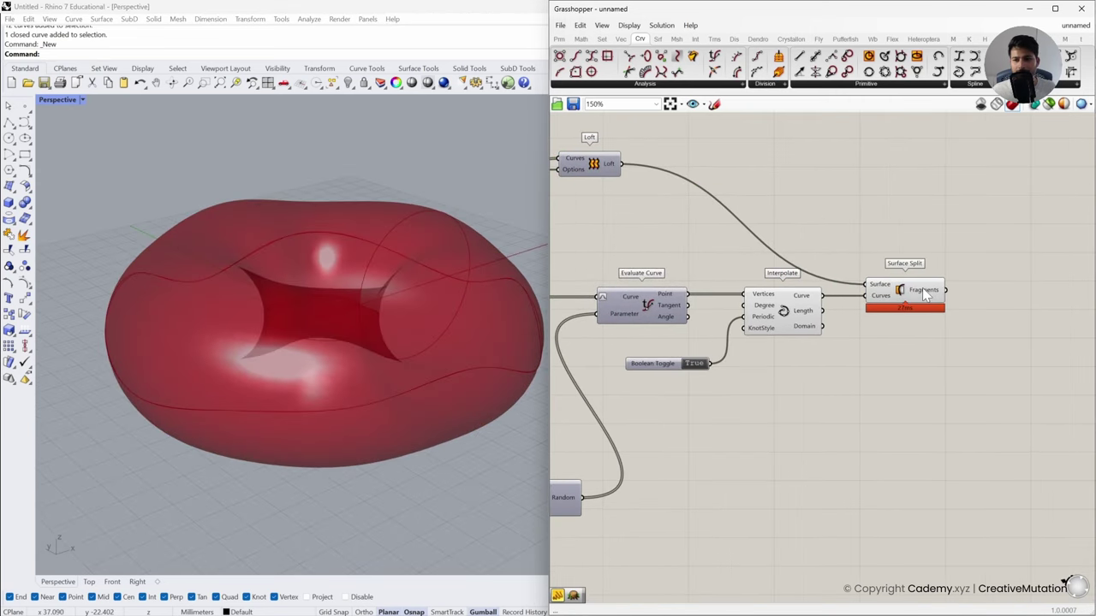
mouse_move(925, 293)
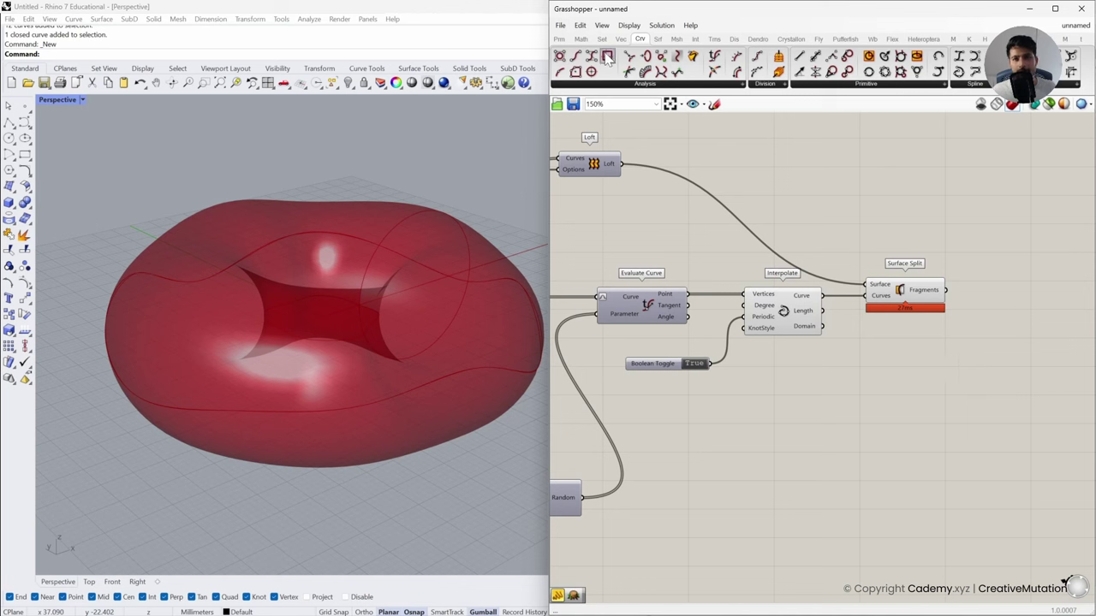
click(603, 40)
click(620, 83)
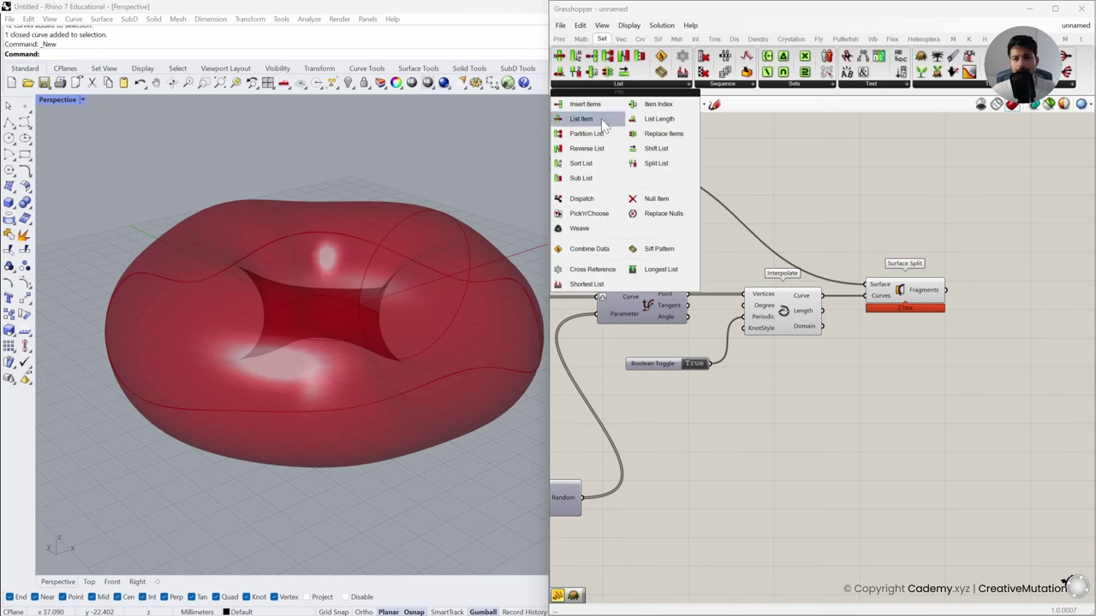
click(603, 121)
click(1023, 309)
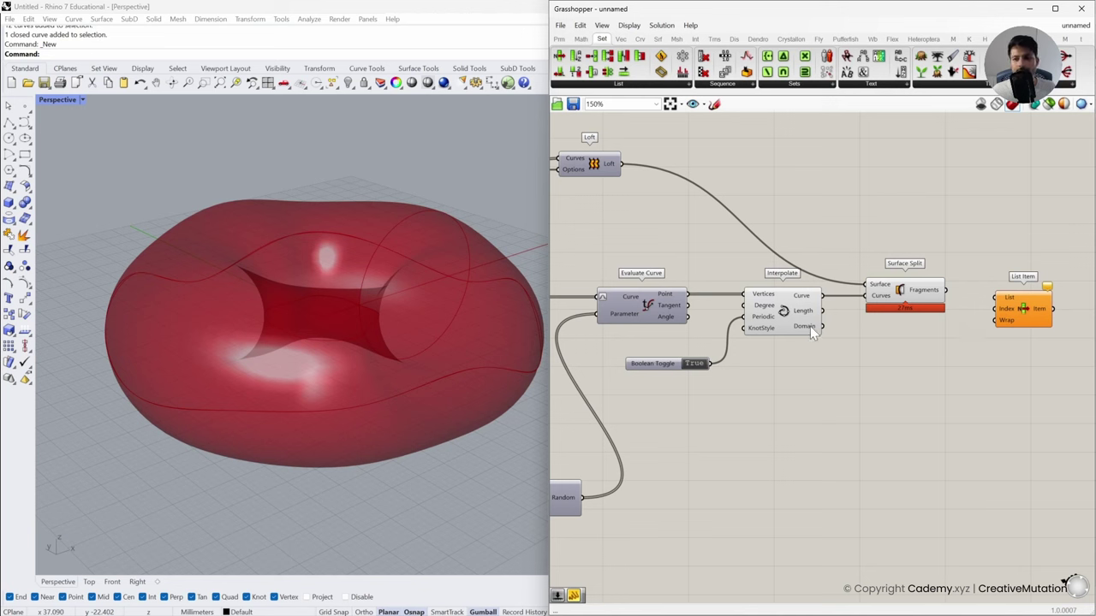
drag(948, 290, 997, 309)
right_drag(935, 352, 922, 356)
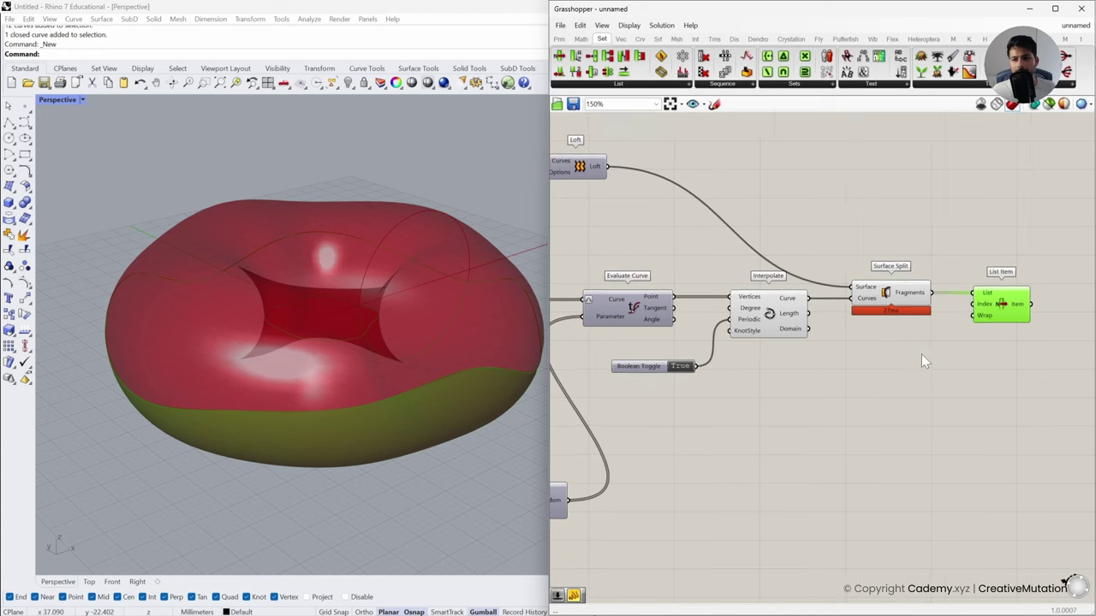
Disable the preview of the Interpolate and Surface Split components
drag(923, 358, 741, 265)
middle_click(776, 269)
click(814, 234)
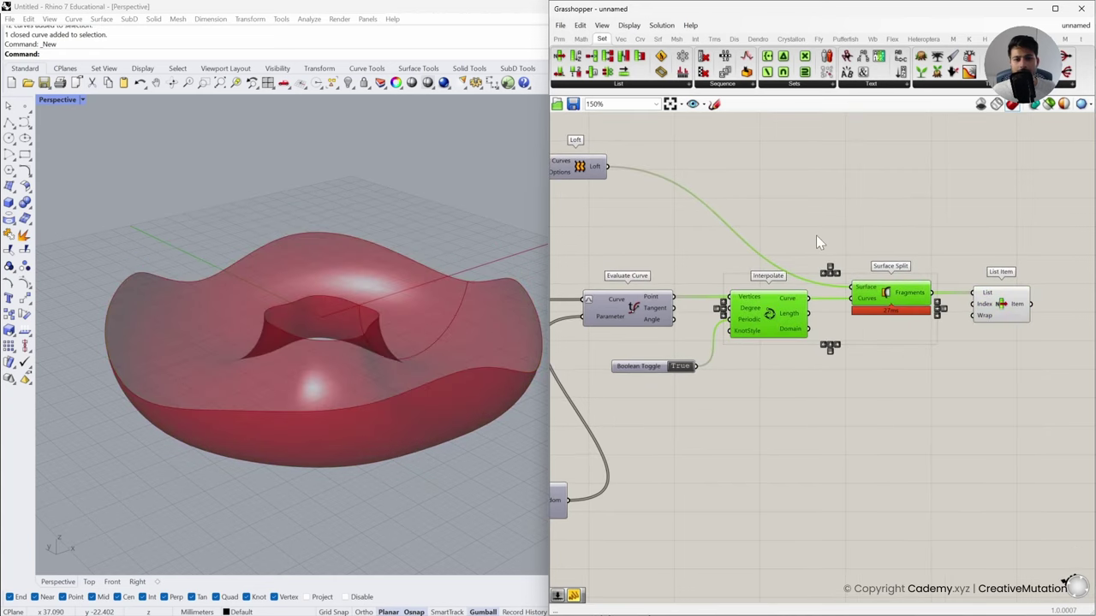
Add a number slider with value 1 and connect it to the List Item's Index input
double_click(925, 375)
text(1)
key(Return)
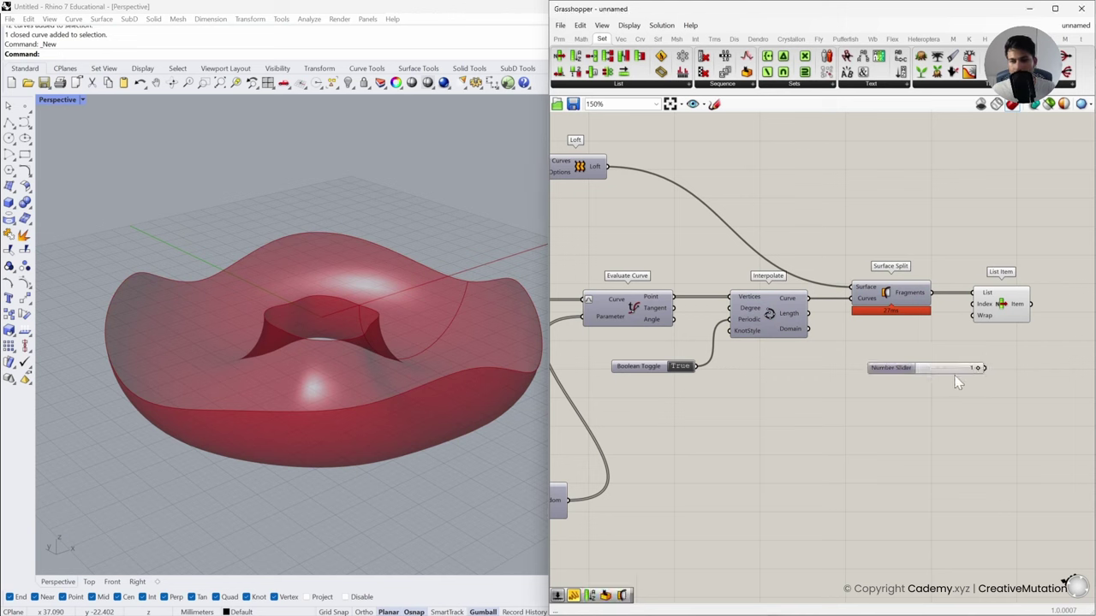
drag(926, 369, 898, 356)
drag(974, 308, 941, 358)
right_drag(872, 360, 911, 366)
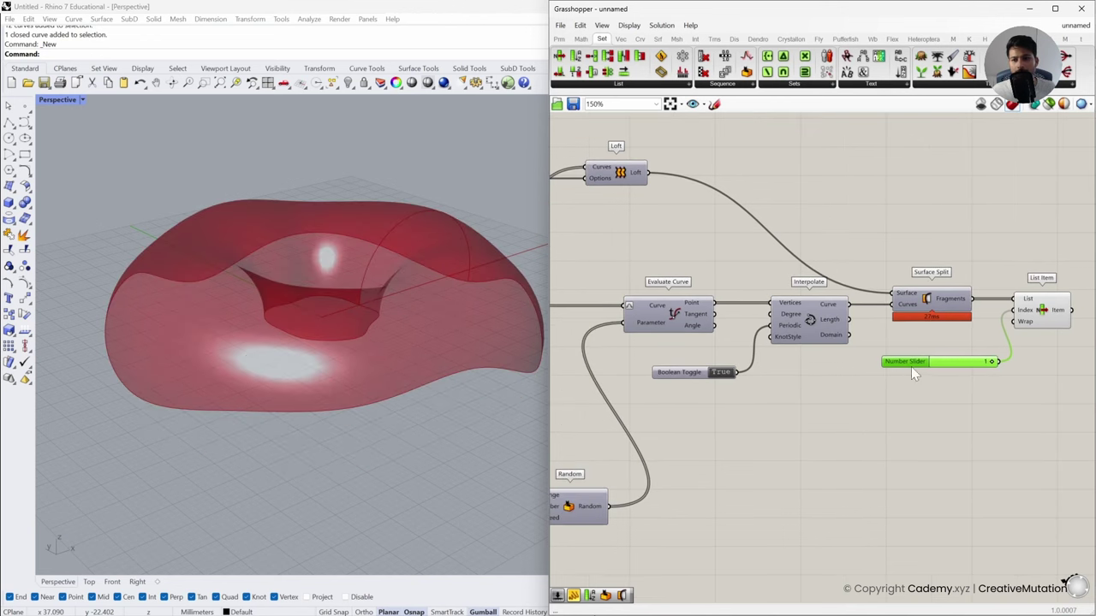
Disable the preview of the Loft, Evaluate Curve, Interpolate and Surface Split components together
drag(974, 154, 558, 447)
middle_click(669, 428)
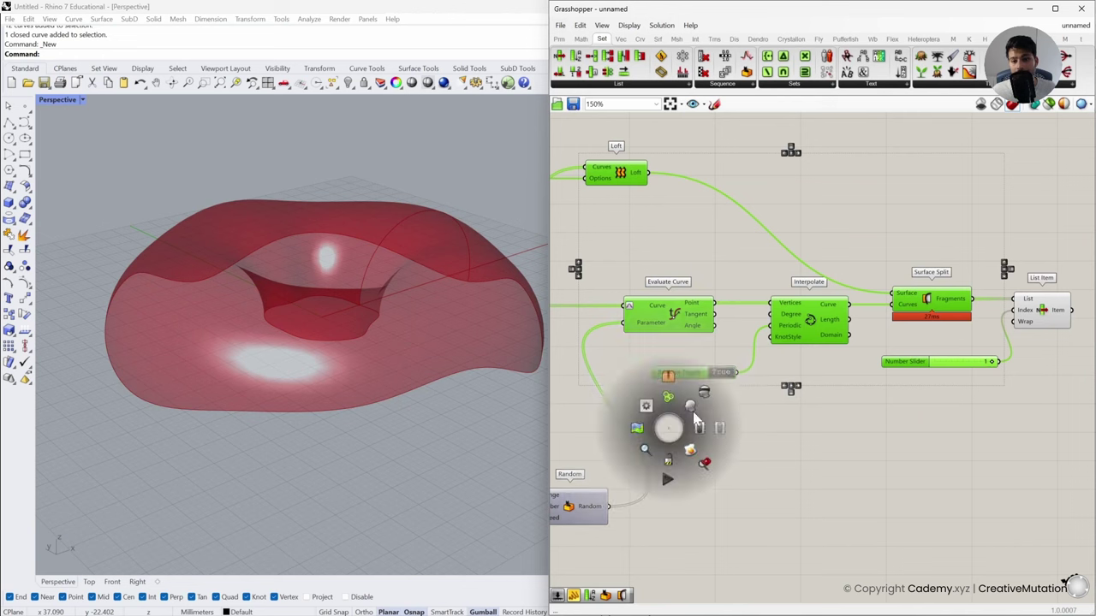
click(710, 393)
click(922, 445)
Show the Surface Split preview to compare it with the List Item fragment, and hide it again
click(943, 301)
middle_click(943, 302)
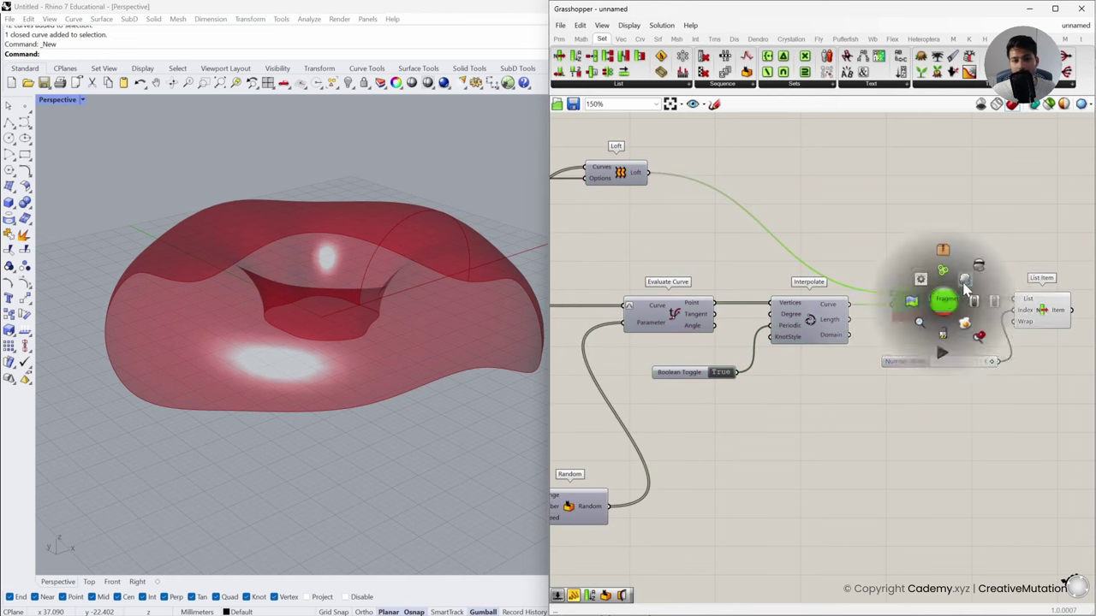
click(963, 282)
click(952, 416)
click(1050, 312)
click(943, 351)
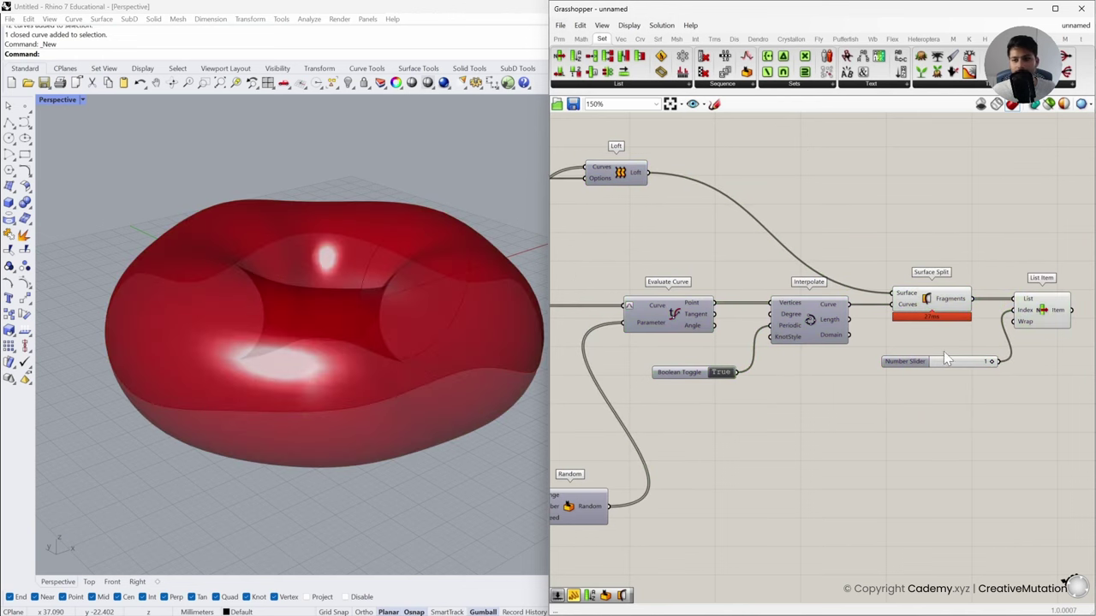
click(932, 304)
middle_click(933, 312)
click(971, 271)
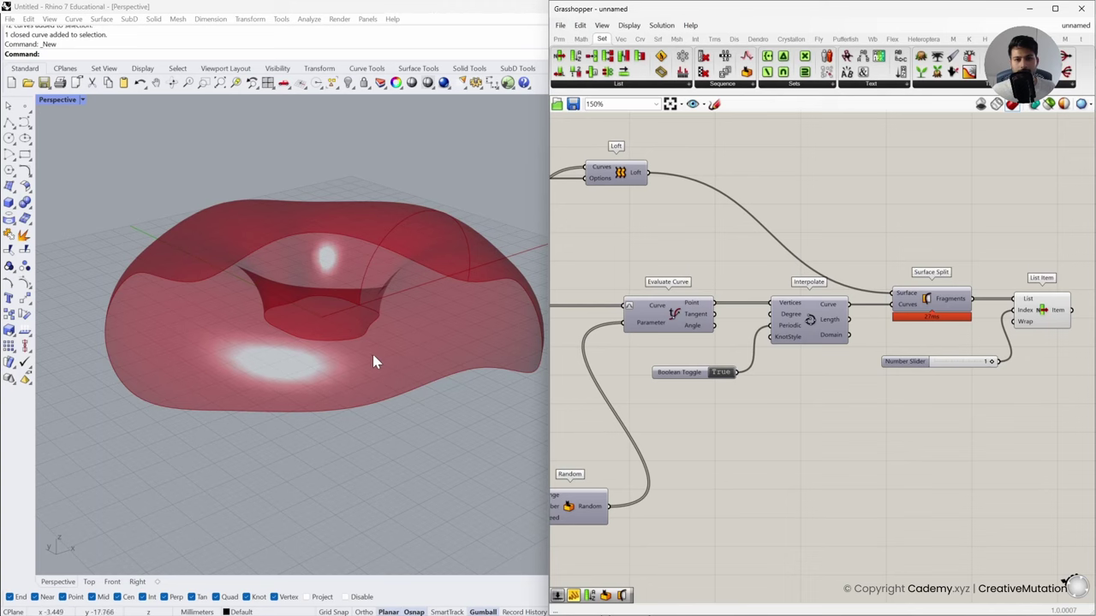
Examine the fragment picked by List Item in the Rhino perspective viewport from a higher angle
click(1042, 316)
click(827, 417)
right_drag(378, 397, 353, 398)
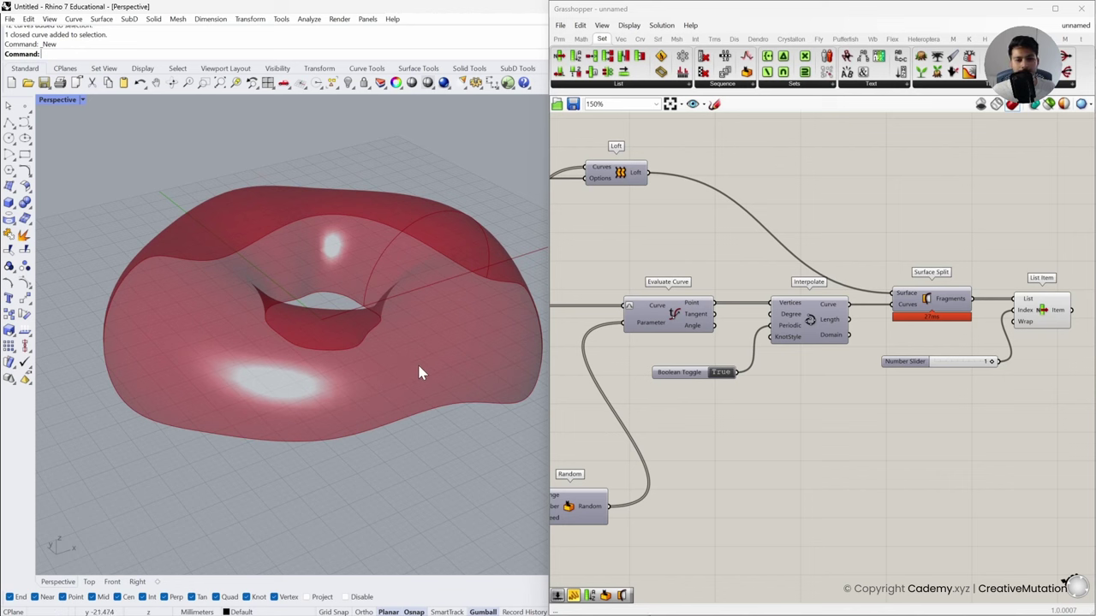
right_drag(428, 372, 610, 373)
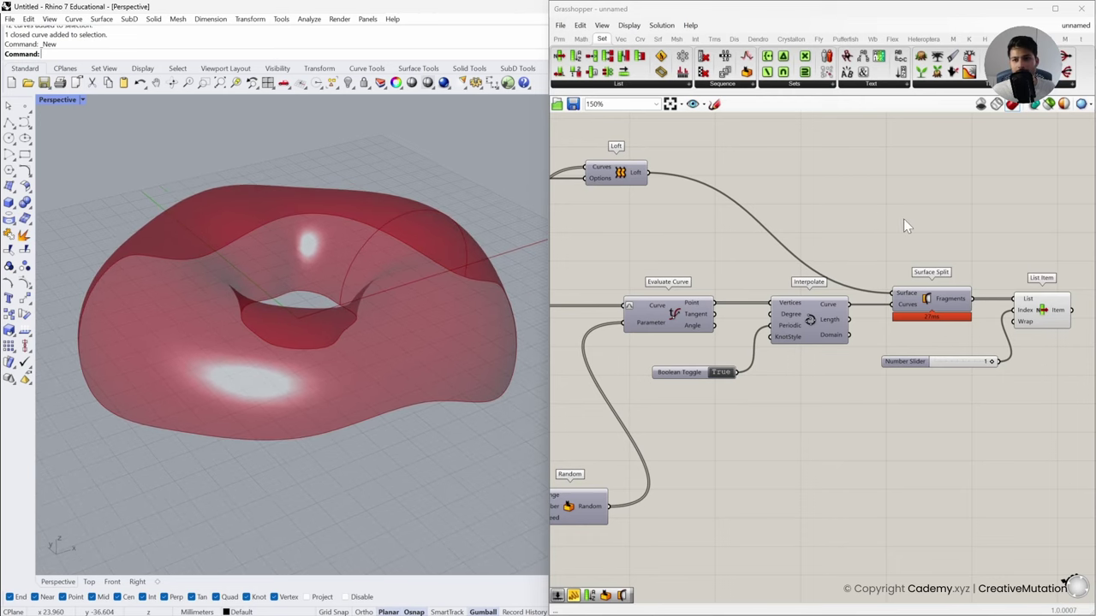
Try an Offset Surface component on the List Item output and delete it
right_drag(903, 220, 808, 222)
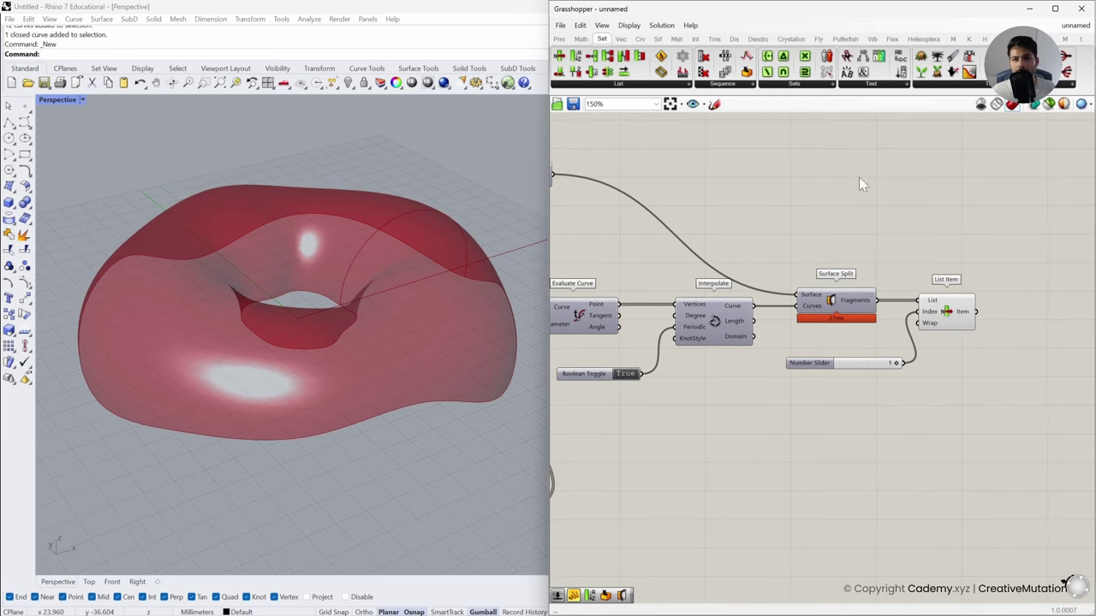
double_click(1003, 375)
text(off)
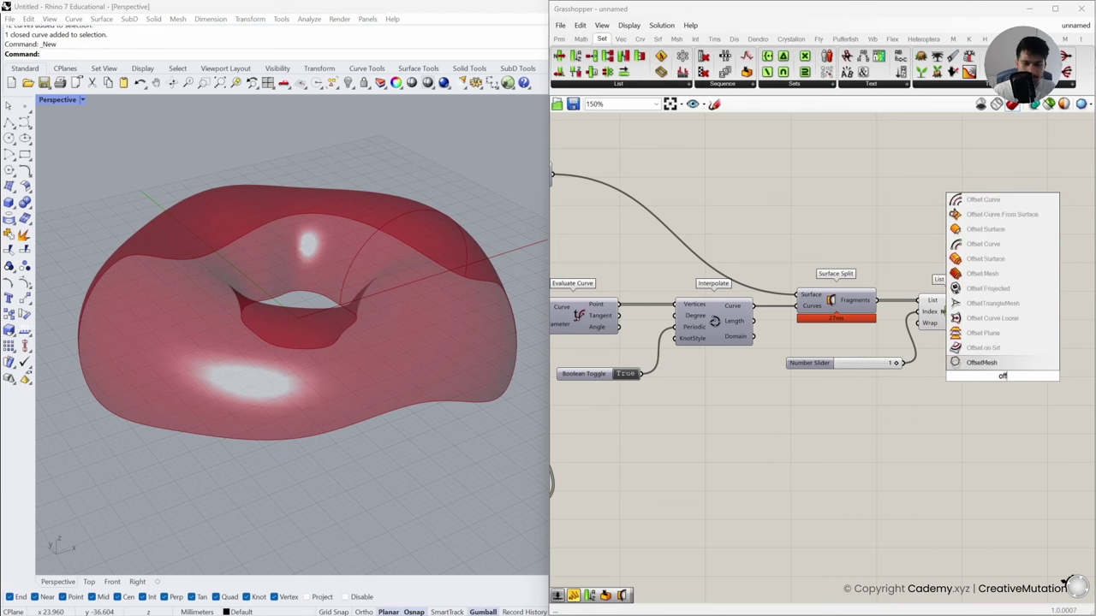
click(1010, 231)
drag(995, 372, 1027, 329)
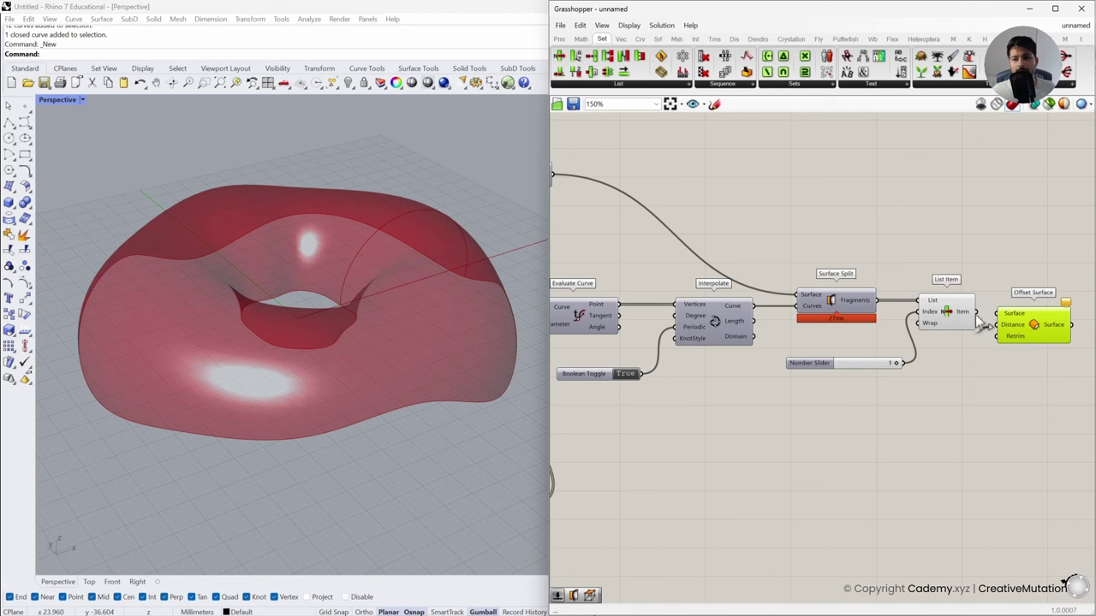
drag(976, 314, 1030, 323)
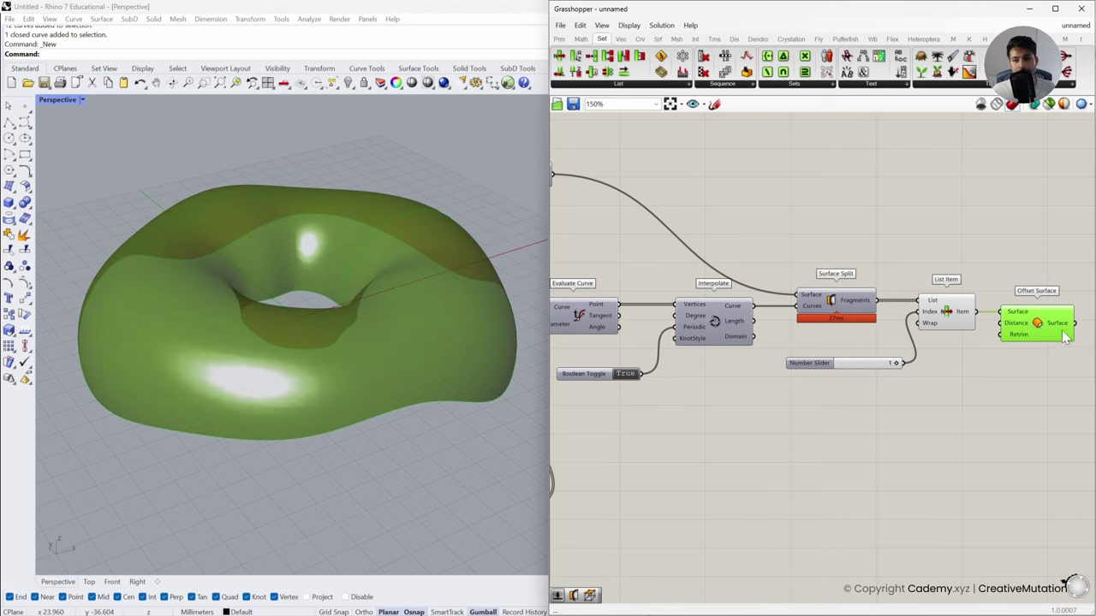
click(1041, 401)
click(1039, 333)
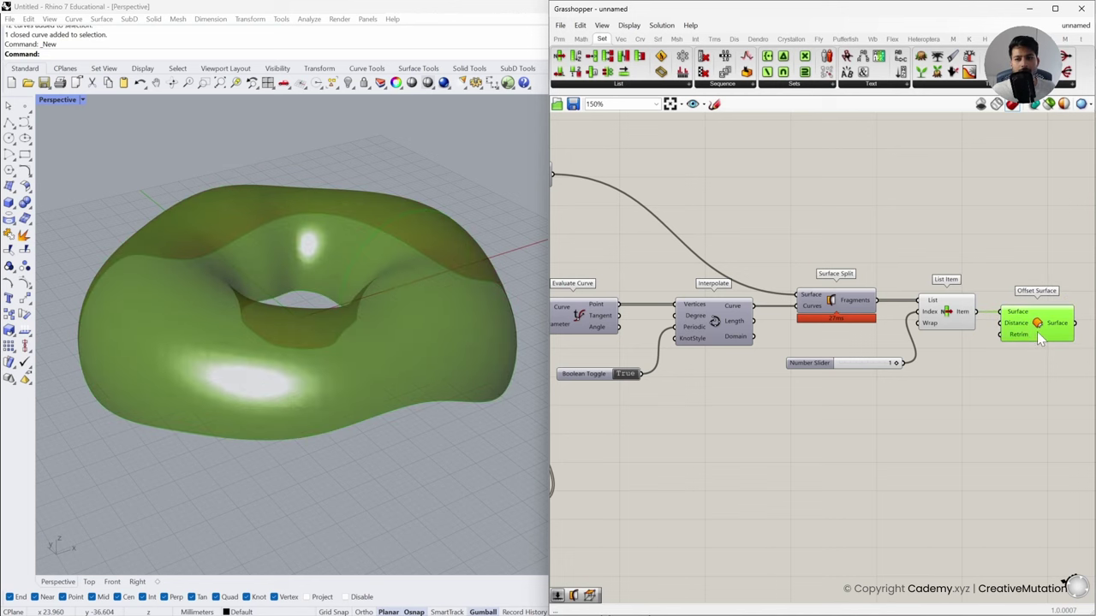
key(Delete)
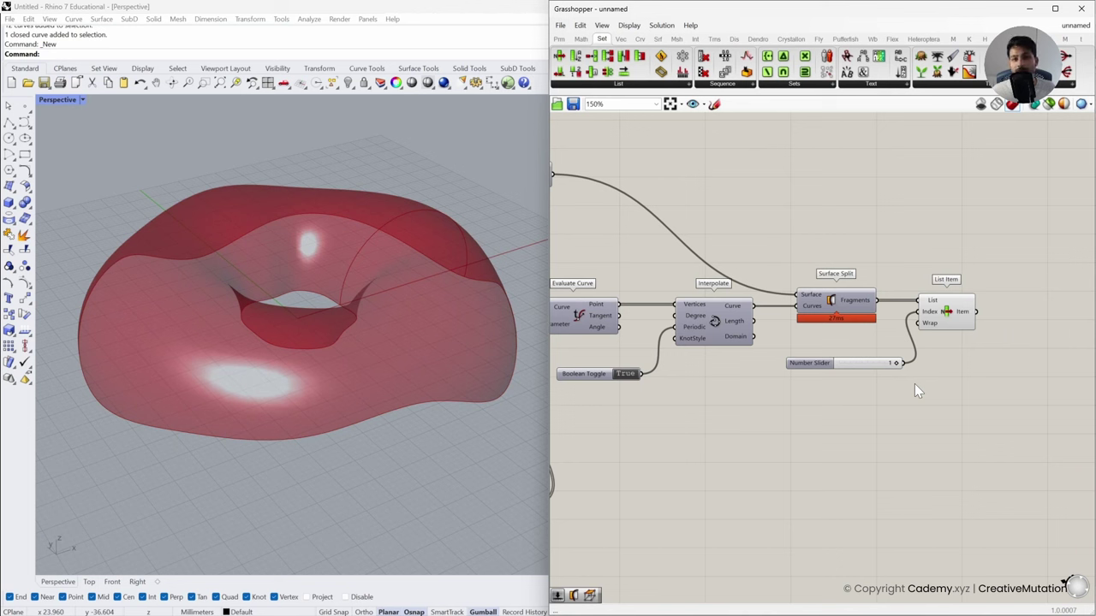
Add a GhPython Script component to the canvas beside the List Item component
click(581, 40)
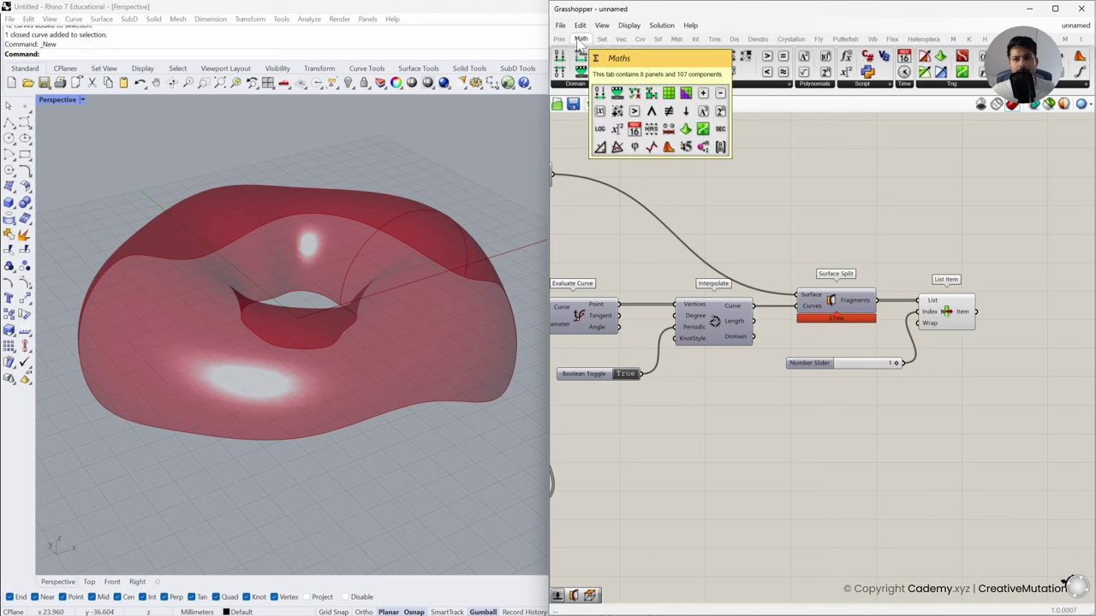
click(858, 85)
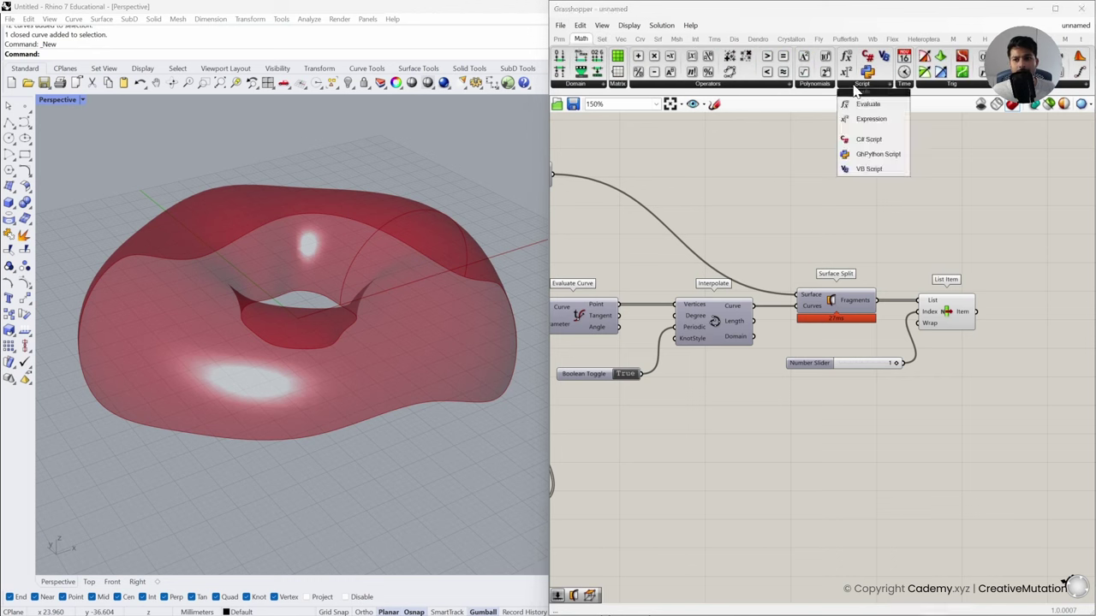
click(879, 157)
click(1055, 328)
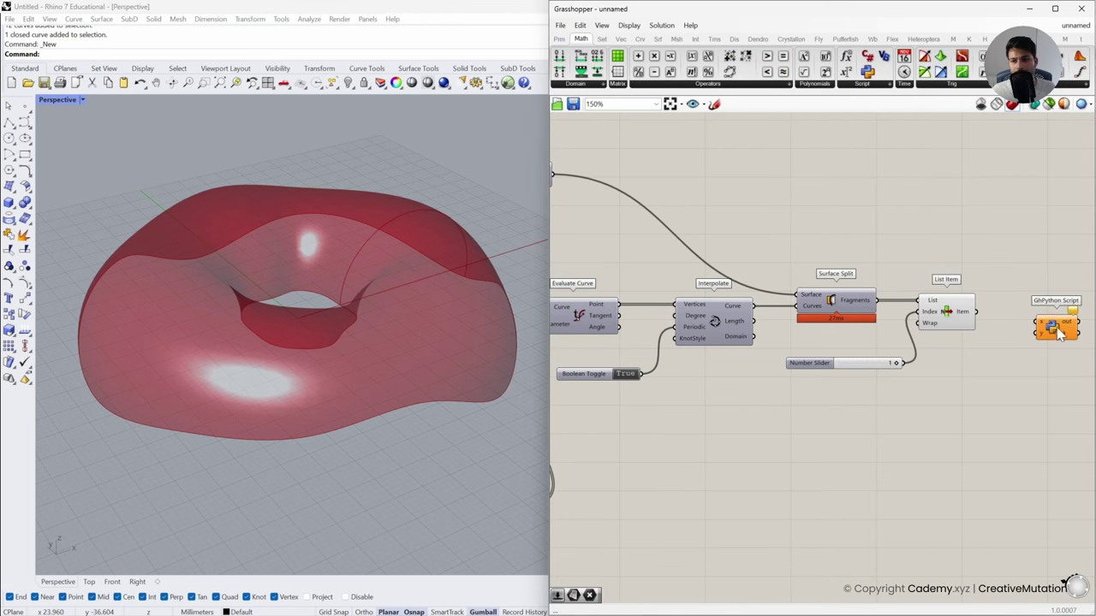
right_drag(1036, 347, 890, 320)
scroll(917, 317, up, 2)
drag(914, 308, 909, 300)
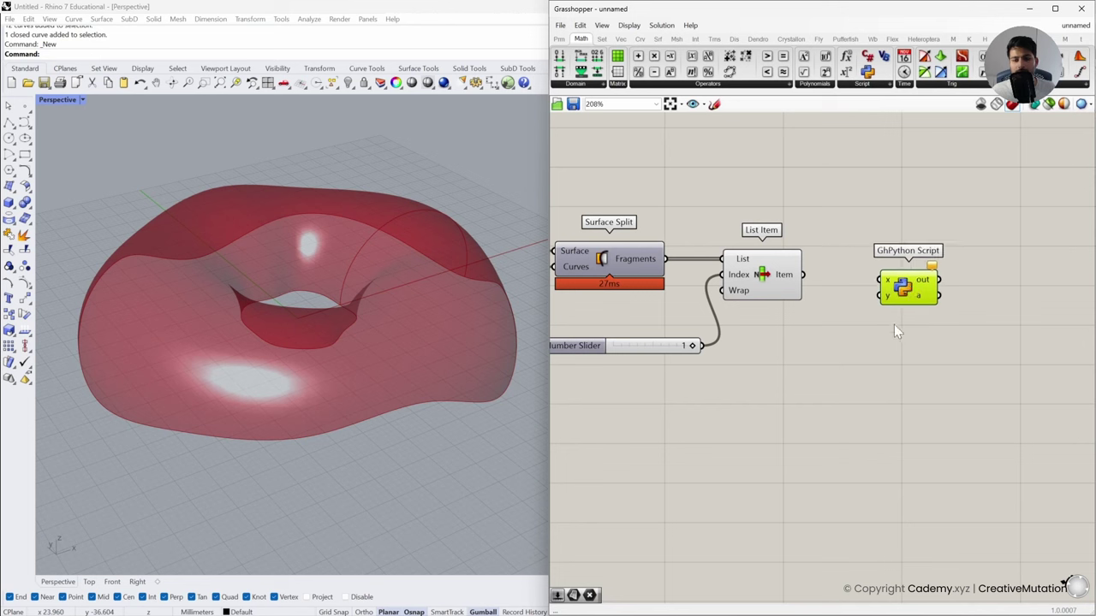
click(863, 362)
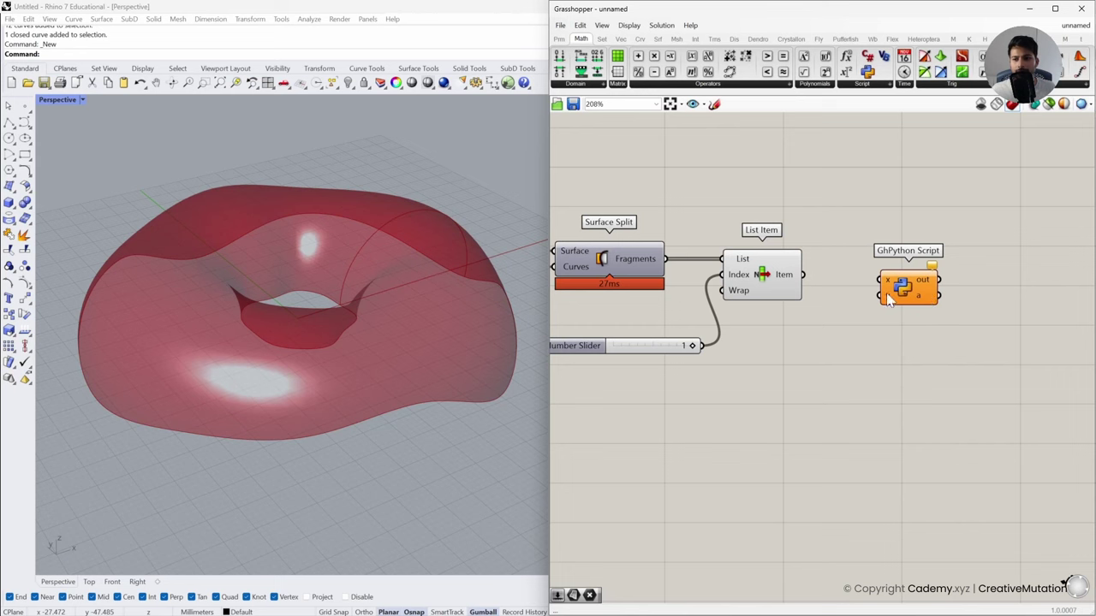
Open the GhPython component's script and delete the default docstring, author and version lines, keeping only the rhinoscriptsyntax import
double_click(911, 293)
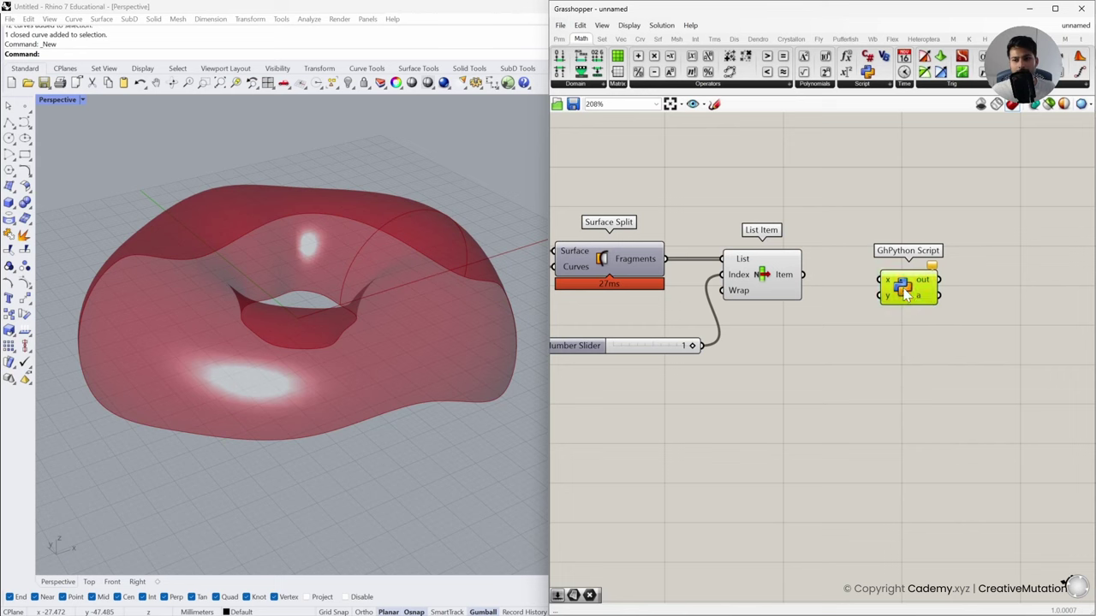
mouse_move(518, 197)
mouse_down()
mouse_move(536, 176)
mouse_move(541, 185)
mouse_move(529, 187)
mouse_up()
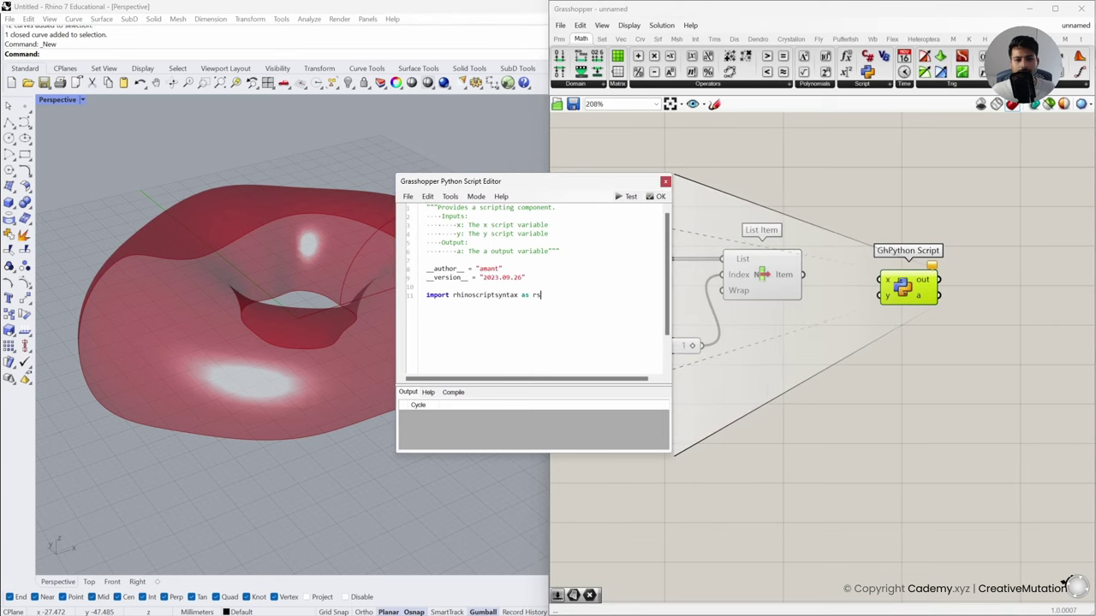
drag(526, 278, 426, 207)
key(Delete)
key(Delete)
key(Delete)
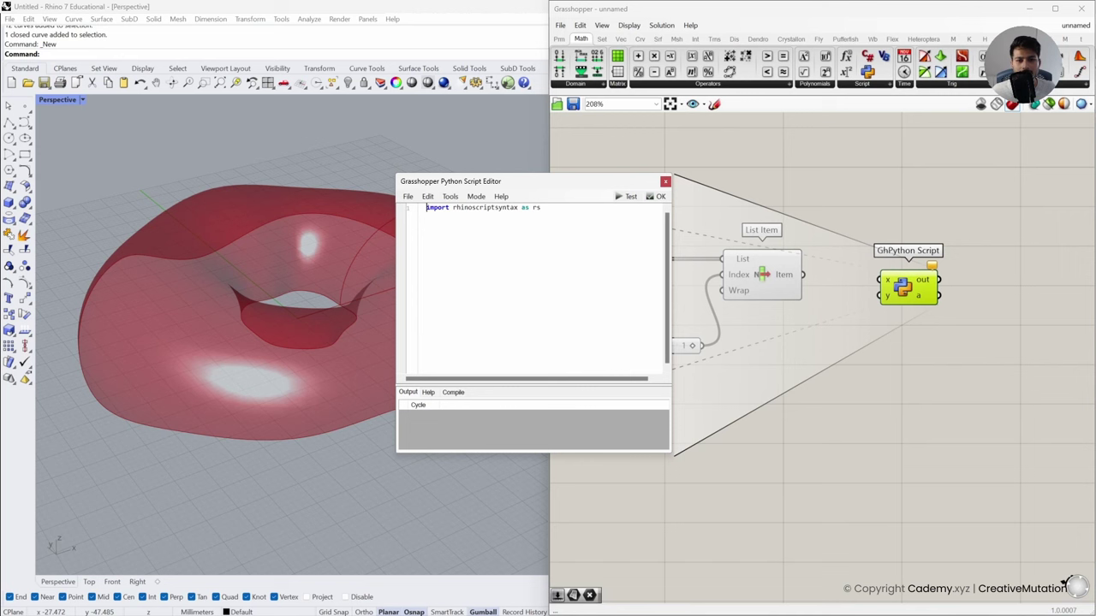
ctrl+scroll(531, 291, up, 5)
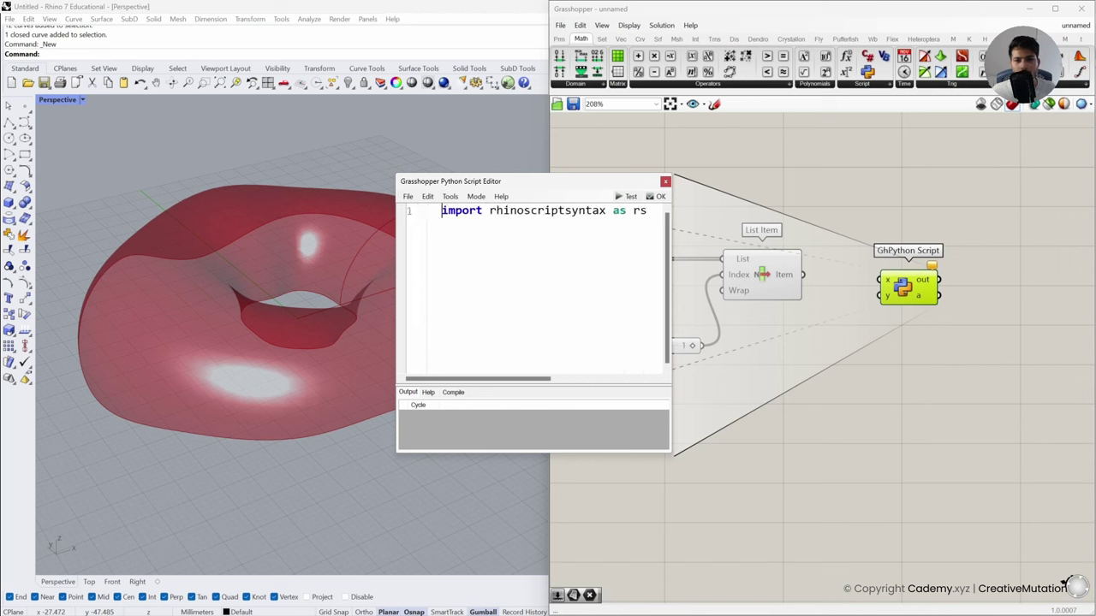
ctrl+scroll(531, 291, down, 3)
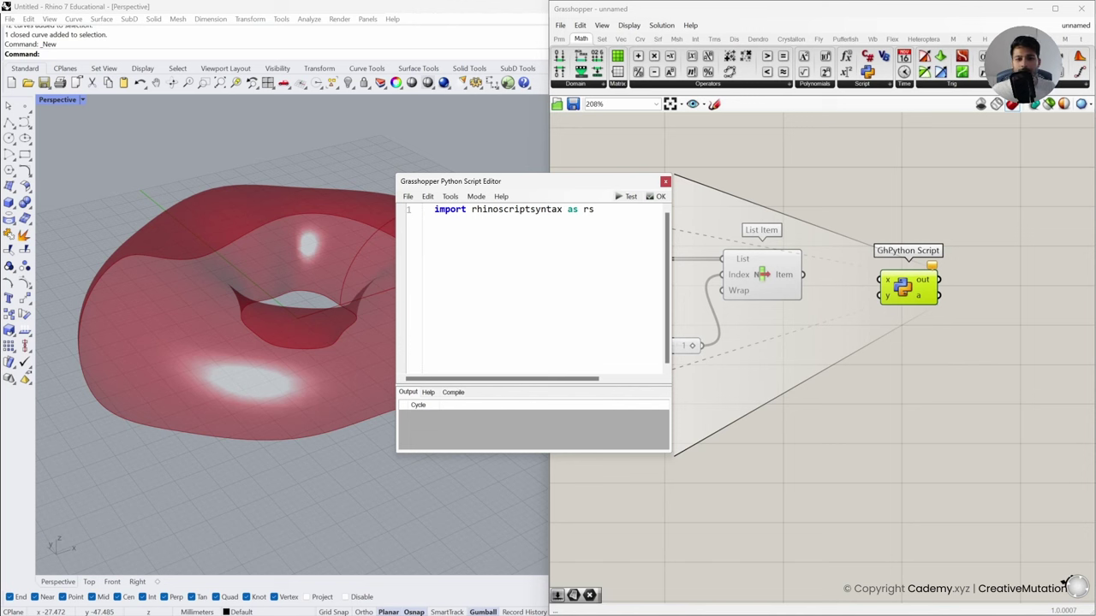
Examine the script's import statement, highlighting the rhinoscriptsyntax module name and its rs alias
drag(435, 209, 477, 209)
click(477, 209)
key(shift+Right)
key(shift+Right)
key(shift+Right)
key(shift+Right)
key(shift+Right)
key(shift+Right)
key(shift+Right)
key(shift+Right)
key(shift+Right)
key(shift+Right)
key(shift+Right)
key(shift+Right)
key(shift+Right)
key(shift+Right)
key(shift+Right)
key(shift+Right)
key(shift+Right)
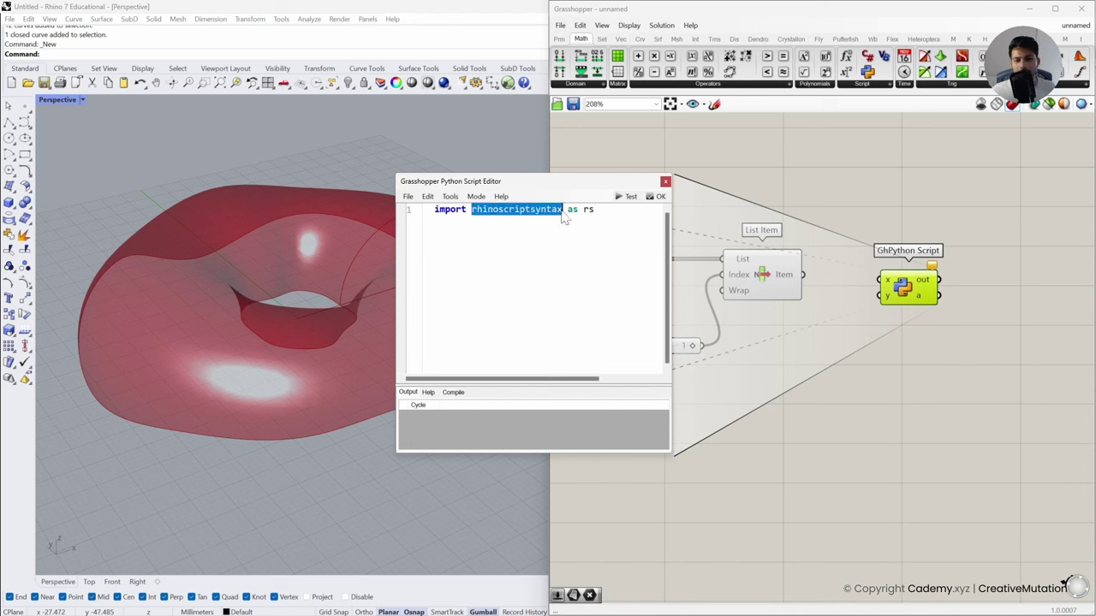
click(578, 209)
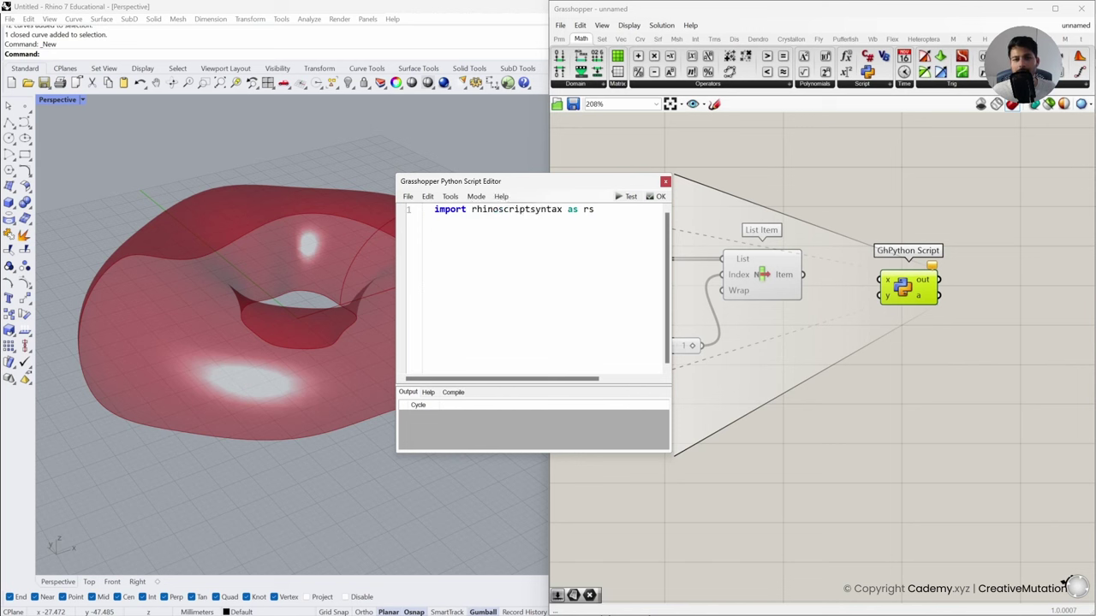
drag(583, 208, 594, 209)
click(599, 210)
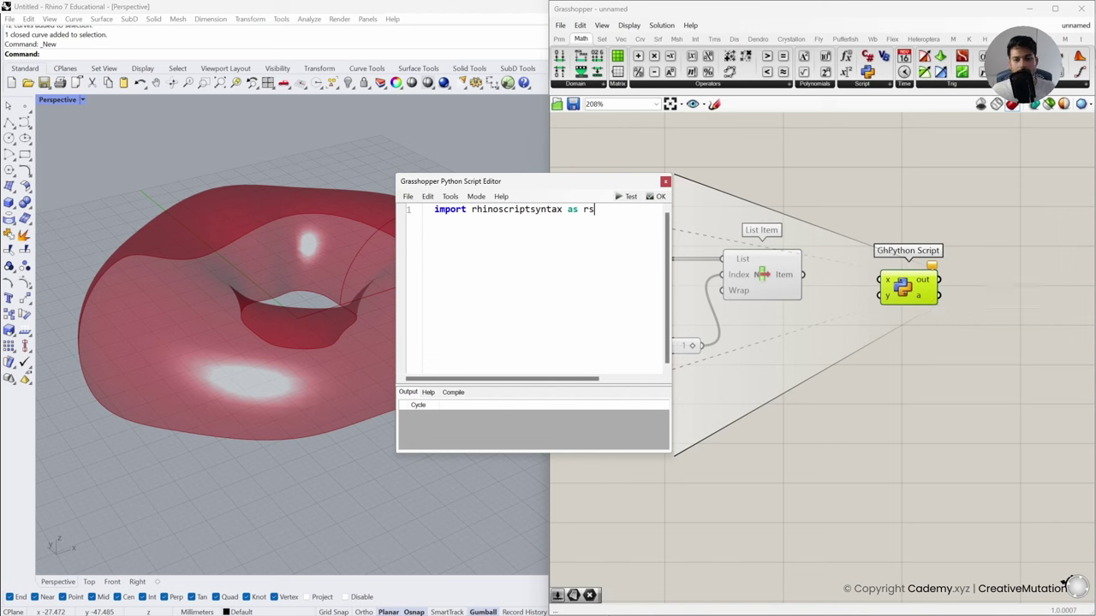
Start a statement two lines below the import that assigns rs.OffsetSurface to the output variable a
key(Return)
key(Return)
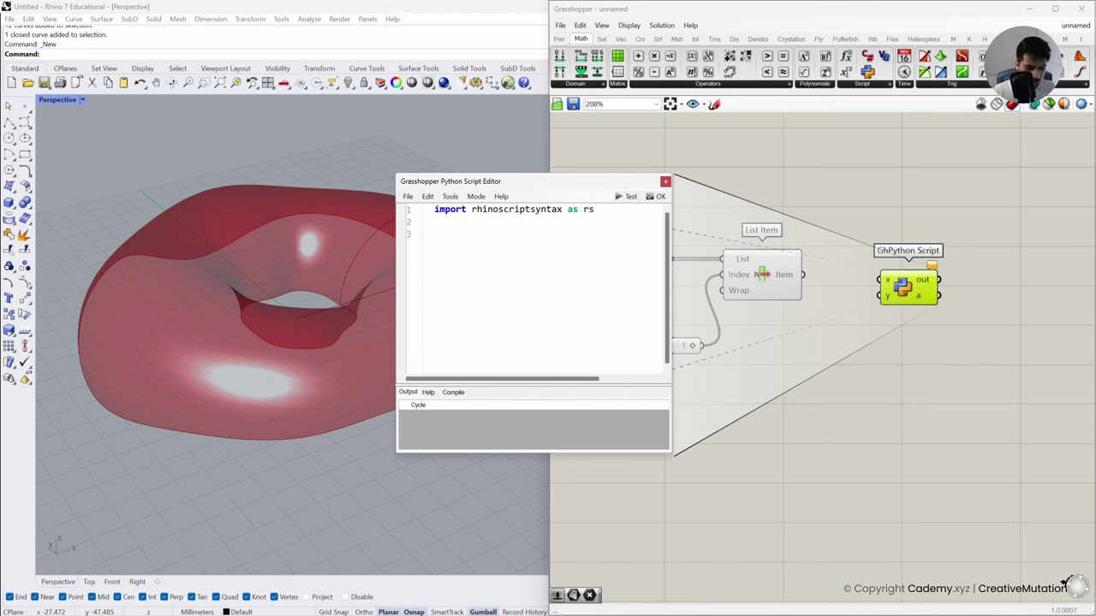
text(a)
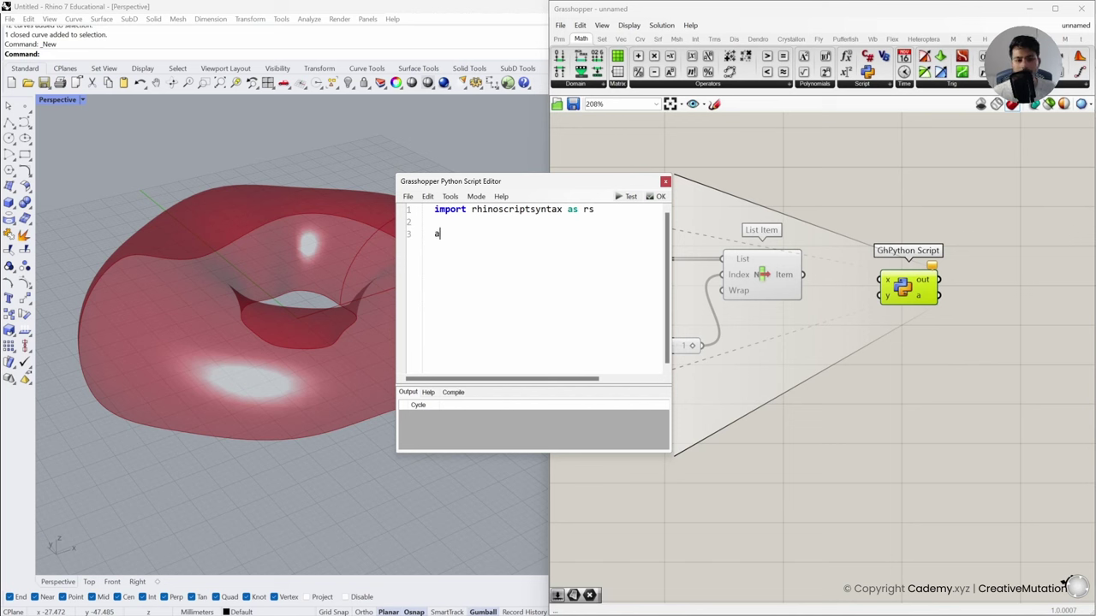
text(=)
text(rs)
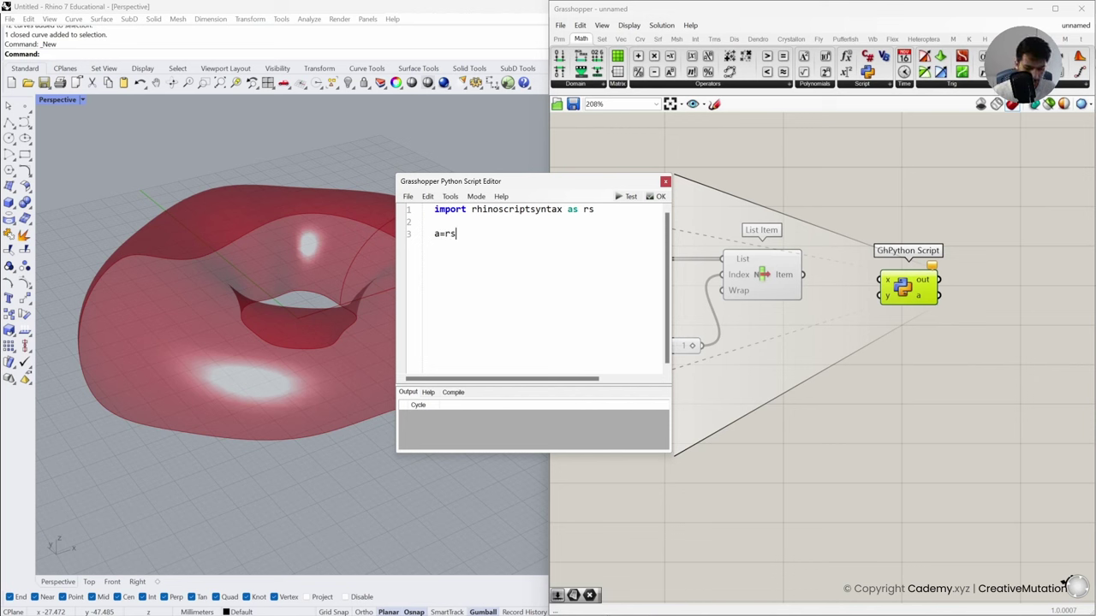
text(.)
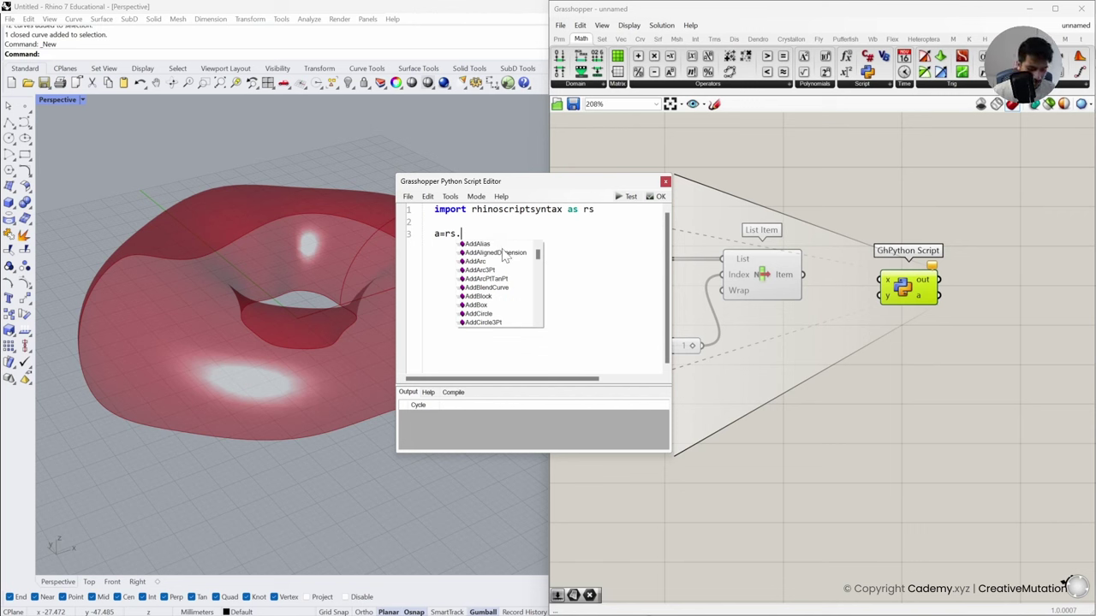
text(off)
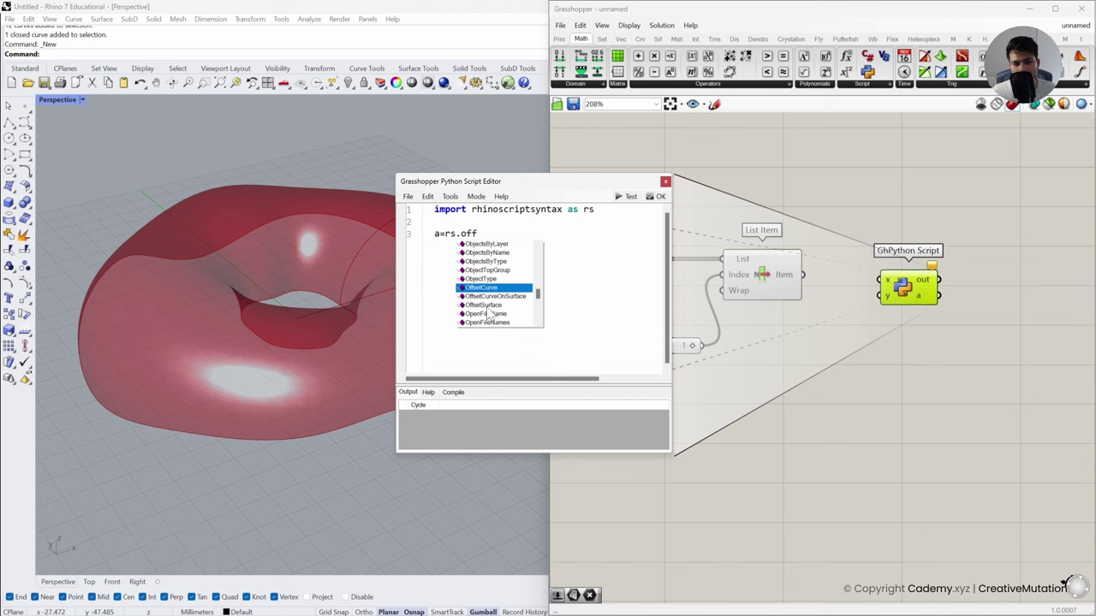
click(484, 305)
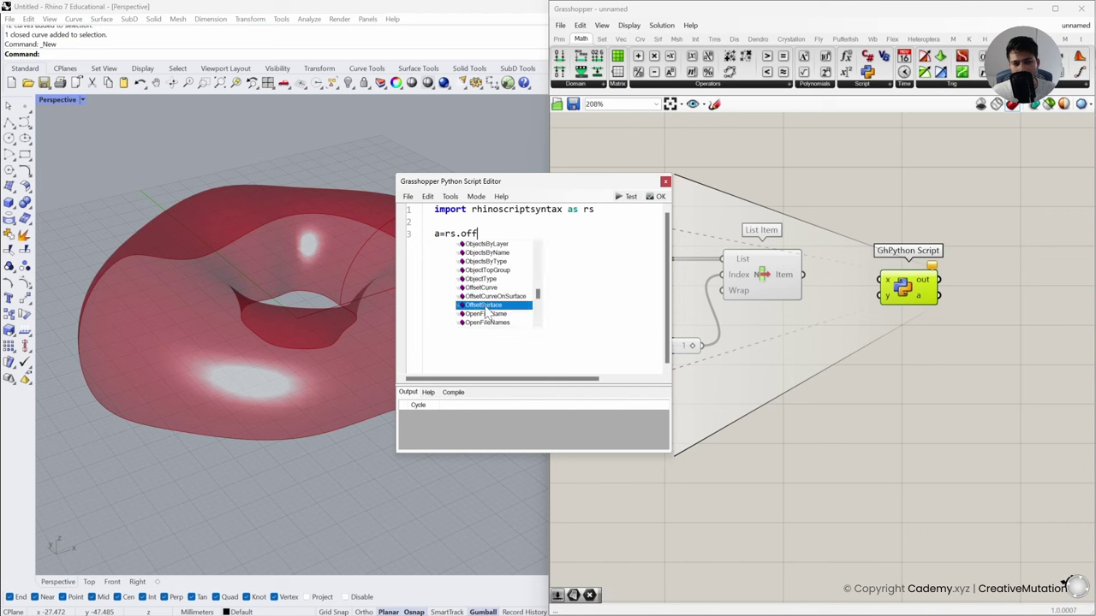
key(Return)
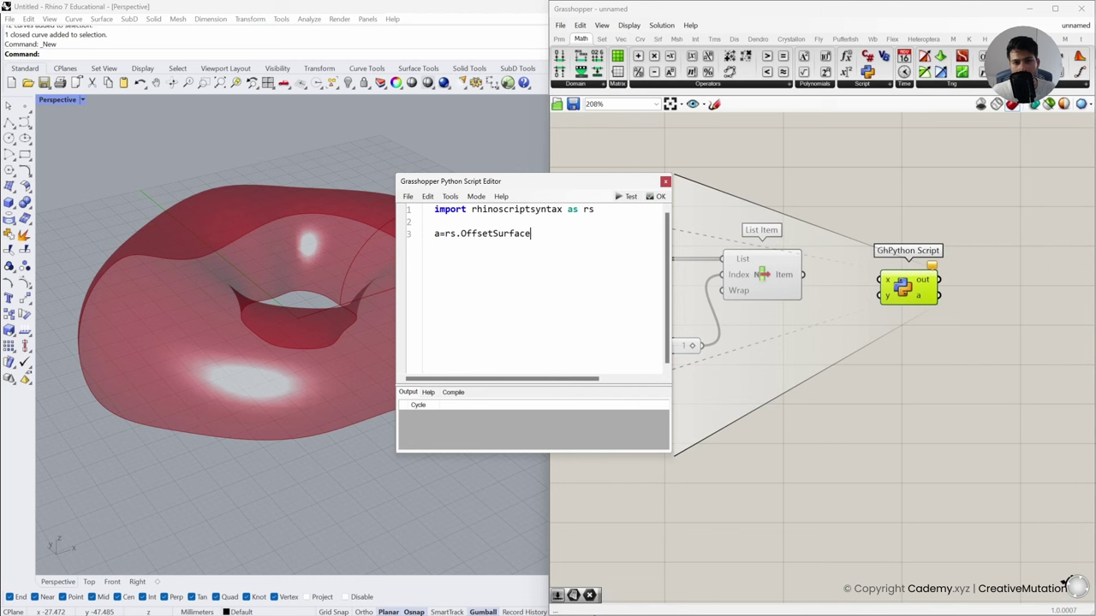
Examine the new statement, highlighting the rs alias and the OffsetSurface function name in turn
drag(435, 234, 440, 234)
key(Right)
key(Right)
key(shift+Right)
key(shift+Right)
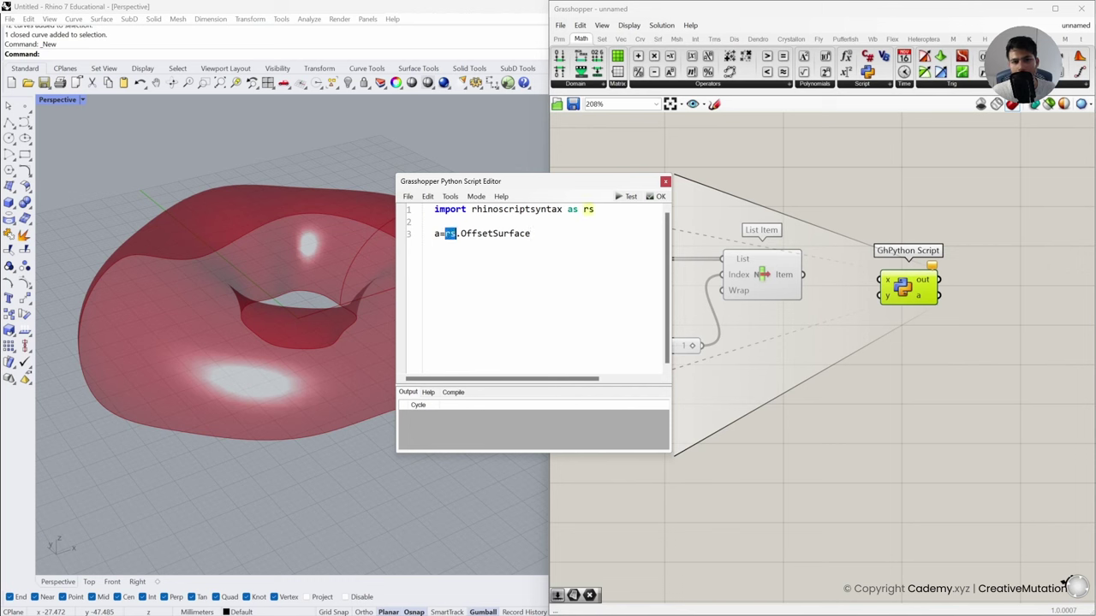
key(Right)
key(Right)
key(shift+Right)
key(shift+Right)
key(shift+Right)
key(shift+Right)
key(shift+Right)
key(shift+Right)
key(shift+Right)
key(shift+Right)
key(shift+Right)
key(shift+Right)
key(shift+Right)
key(shift+Right)
key(shift+Right)
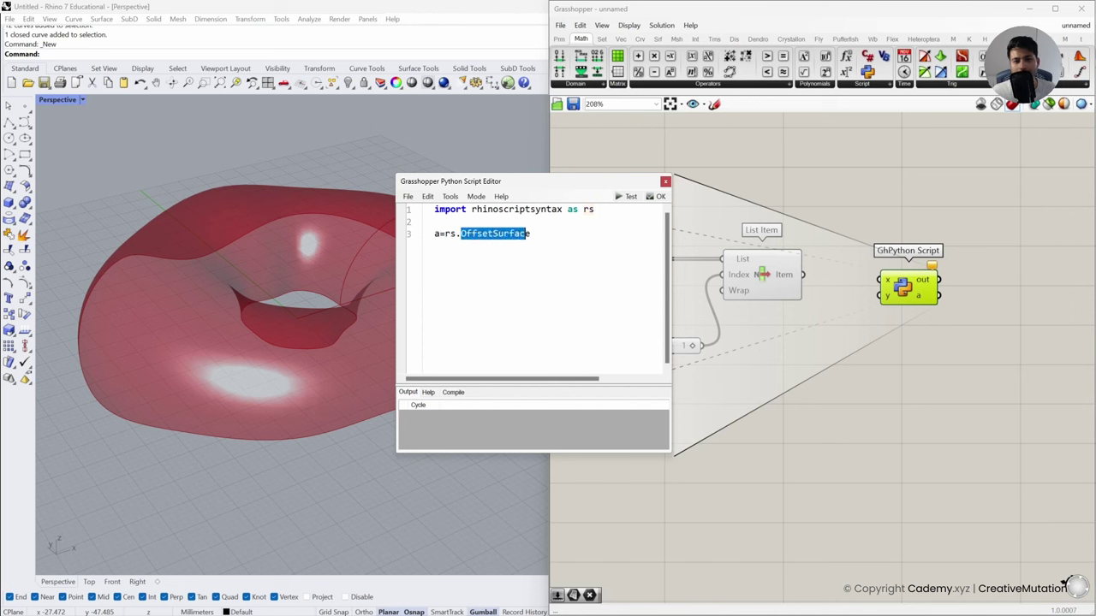
key(Right)
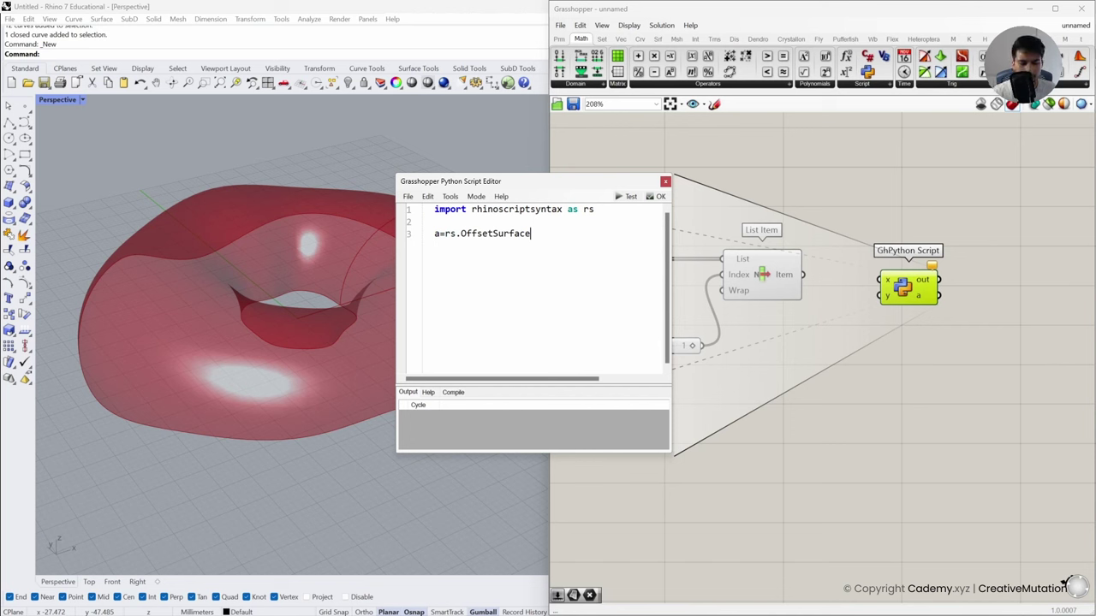
Open the argument bracket of OffsetSurface and examine the tolerance, both_sides and create_solid parameters in its help text
text(()
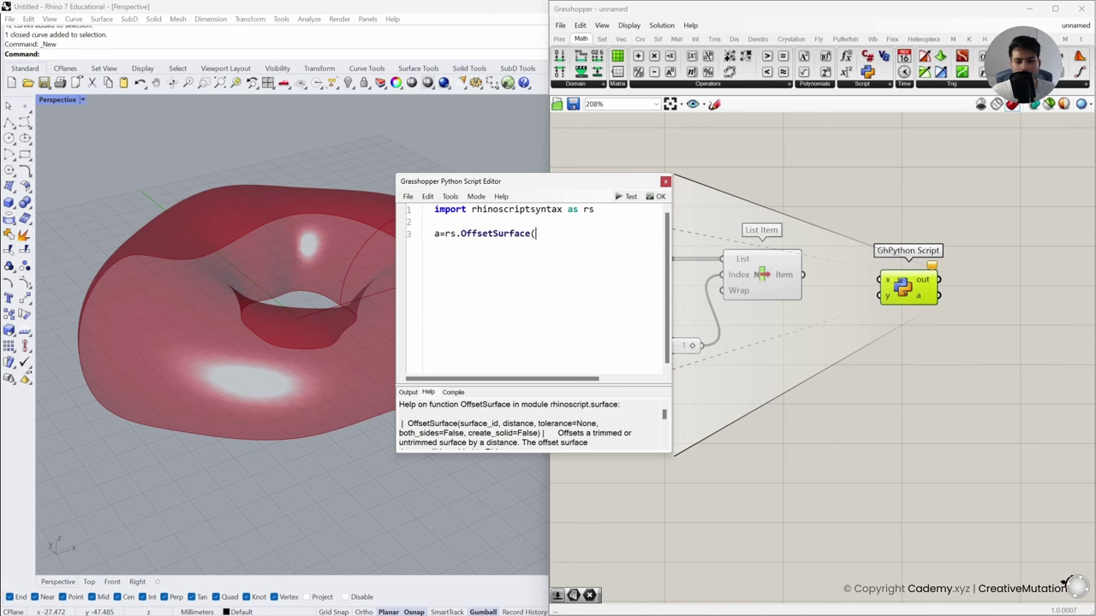
drag(459, 423, 596, 422)
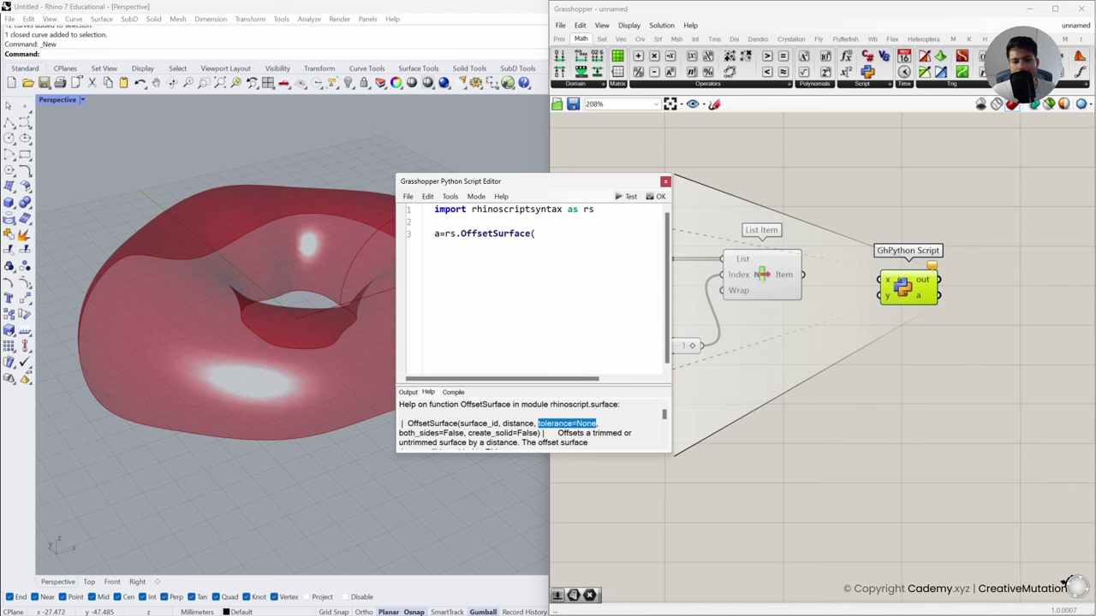
drag(465, 433, 399, 433)
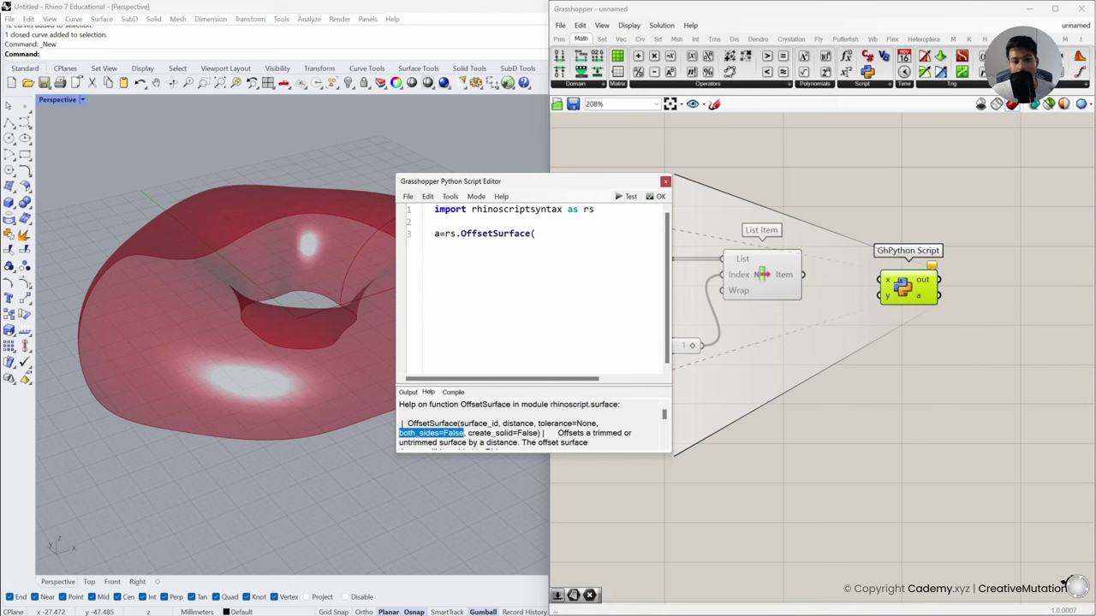
drag(468, 434, 540, 433)
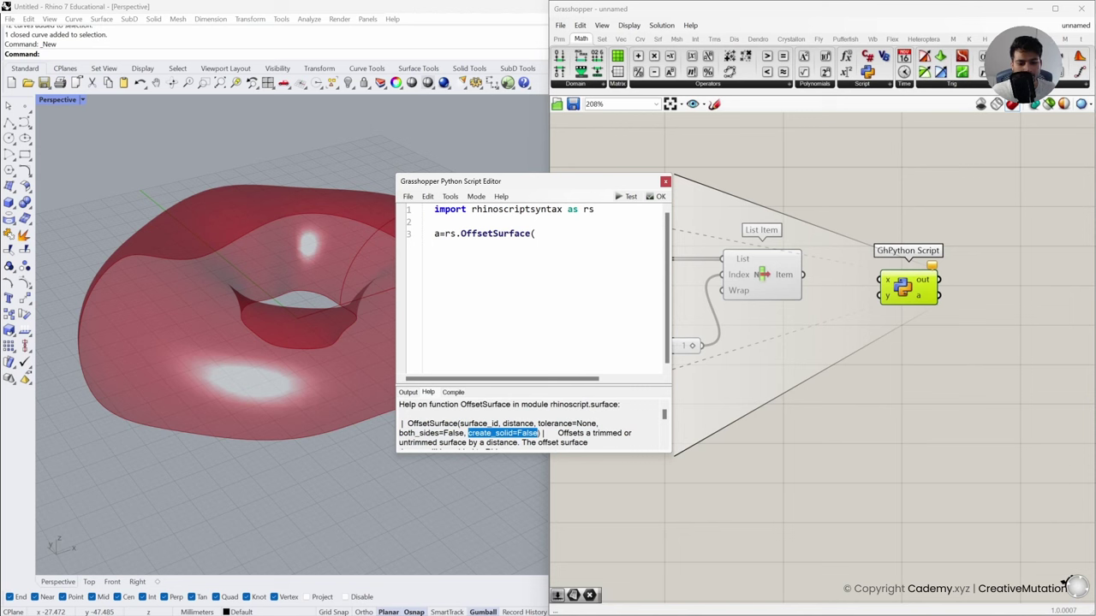
click(544, 433)
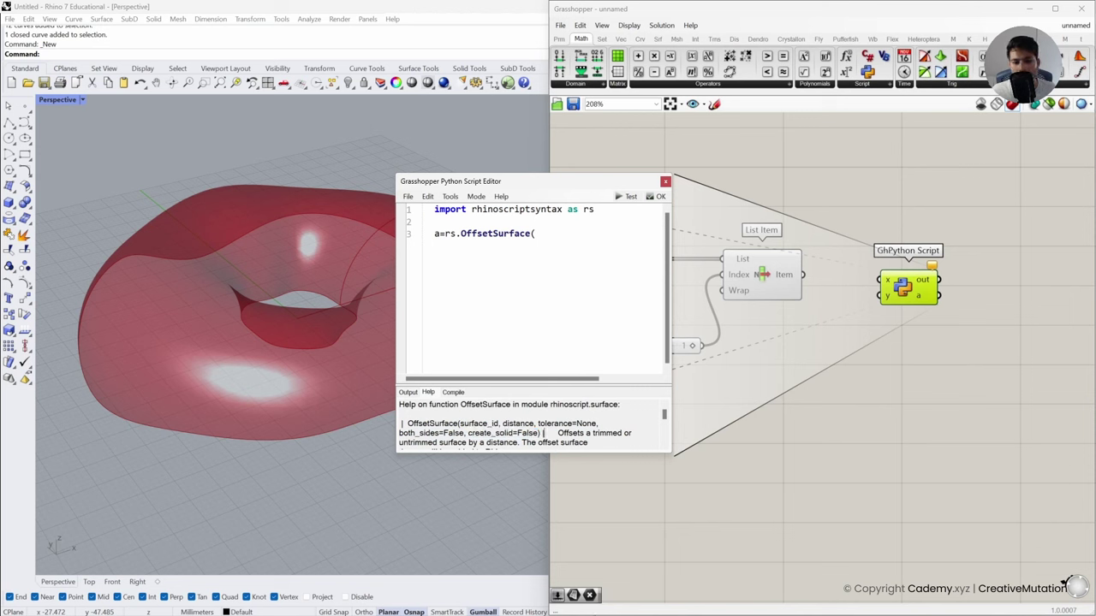
drag(542, 433, 468, 433)
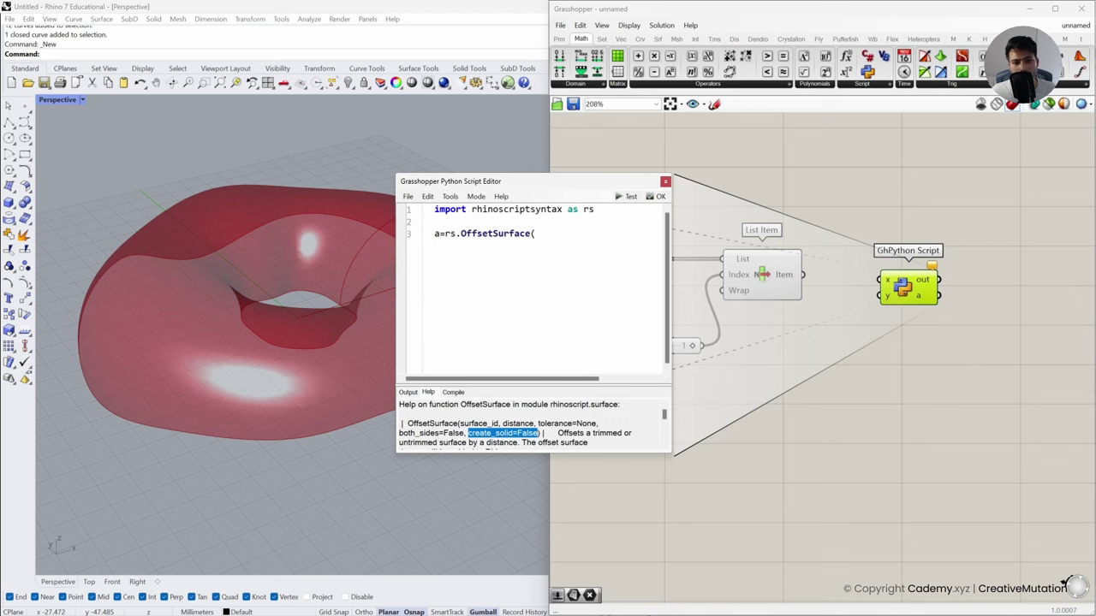
click(471, 433)
Copy the full parameter list from the function's help text into the OffsetSurface call
drag(460, 424, 540, 433)
key(ctrl+c)
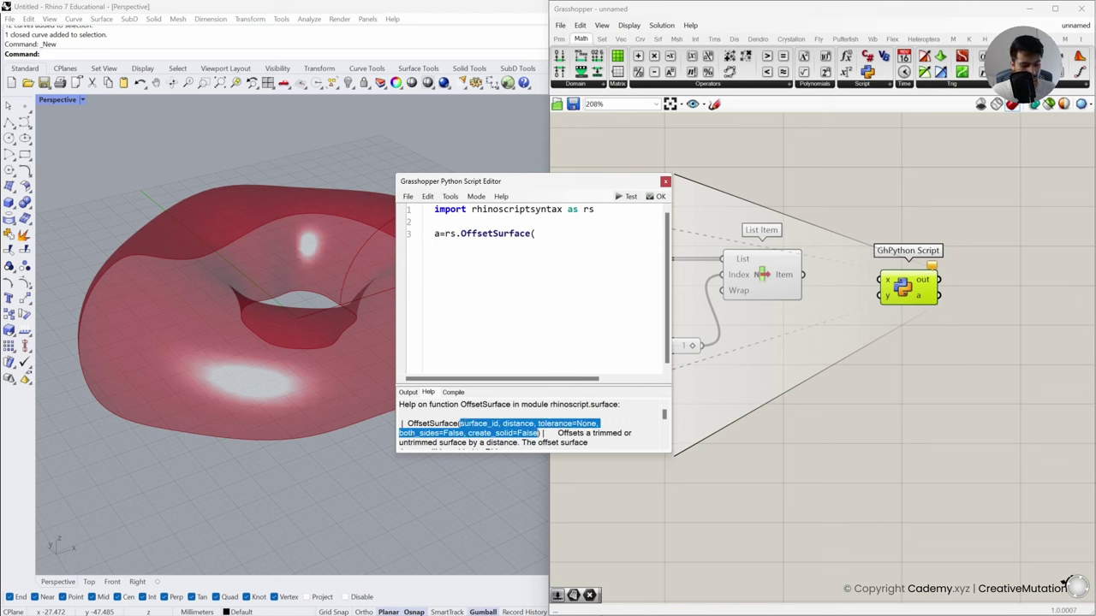
click(536, 234)
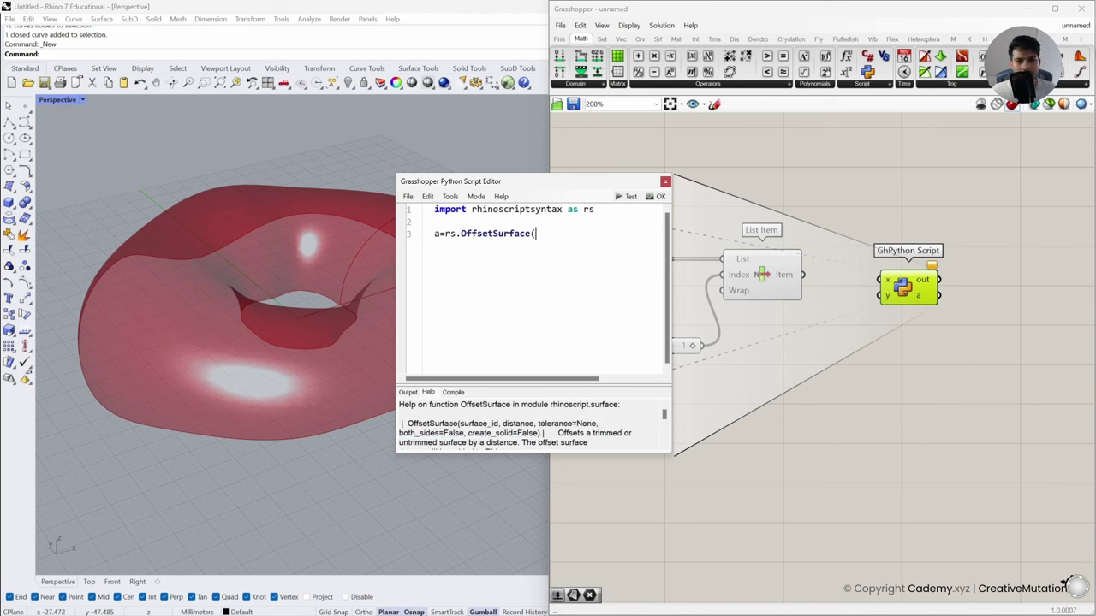
key(ctrl+v)
ctrl+scroll(536, 234, down, 1)
ctrl+scroll(536, 234, down, 2)
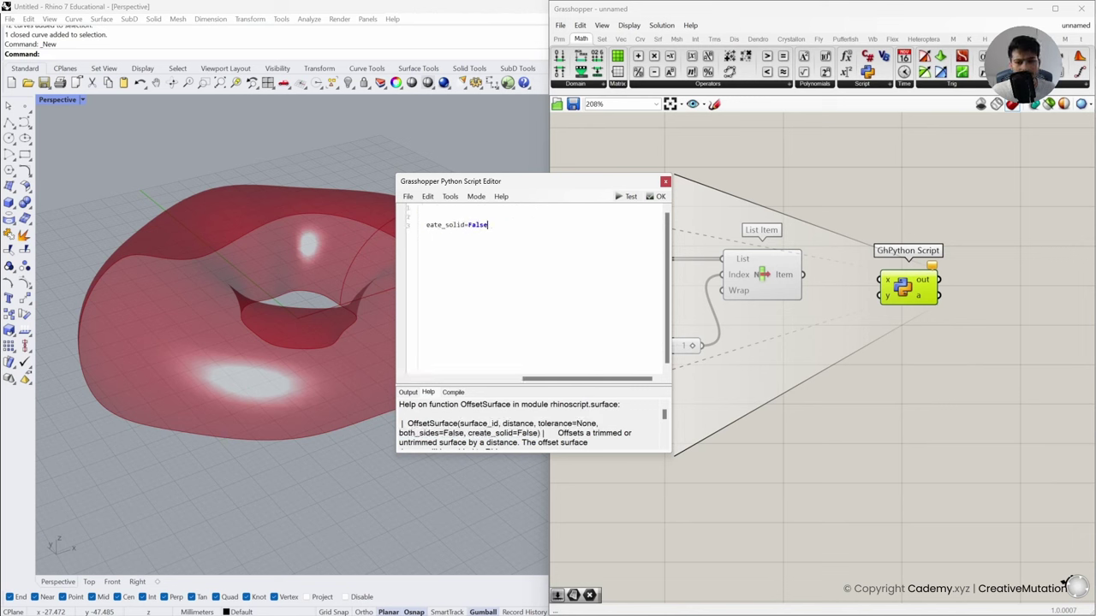
drag(564, 380, 422, 380)
ctrl+scroll(536, 283, up, 2)
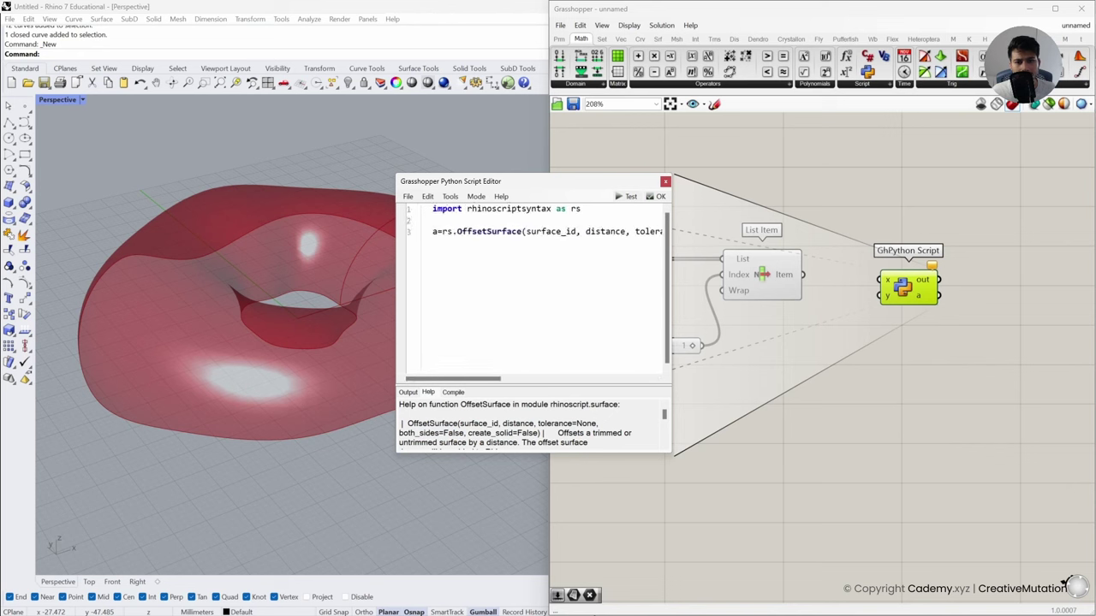
Replace the surface_id argument with x and the distance argument with y
drag(578, 231, 528, 243)
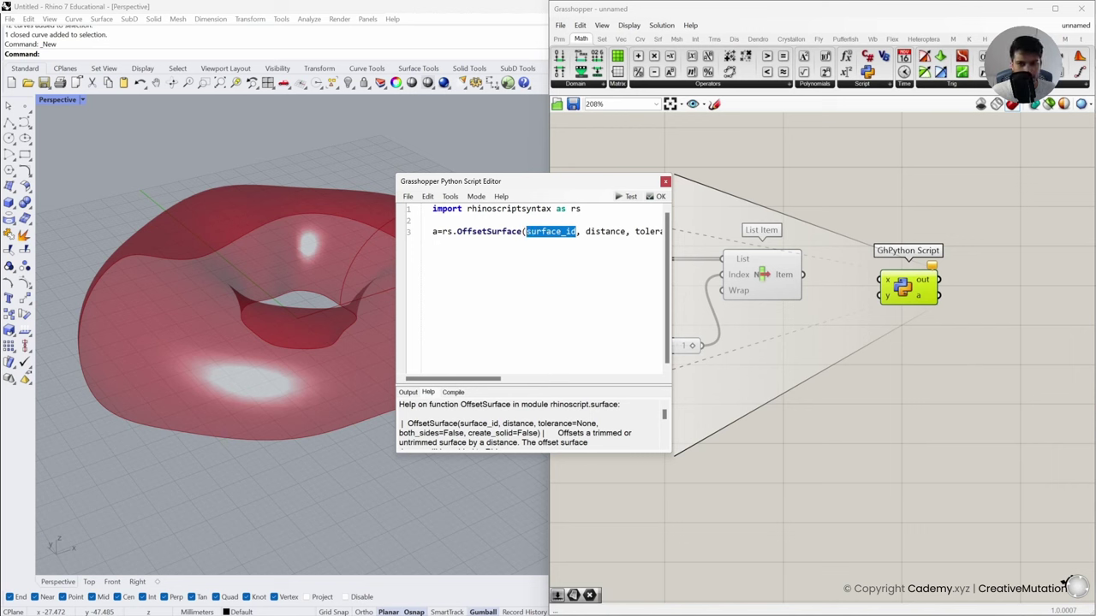
text(x)
drag(538, 231, 583, 238)
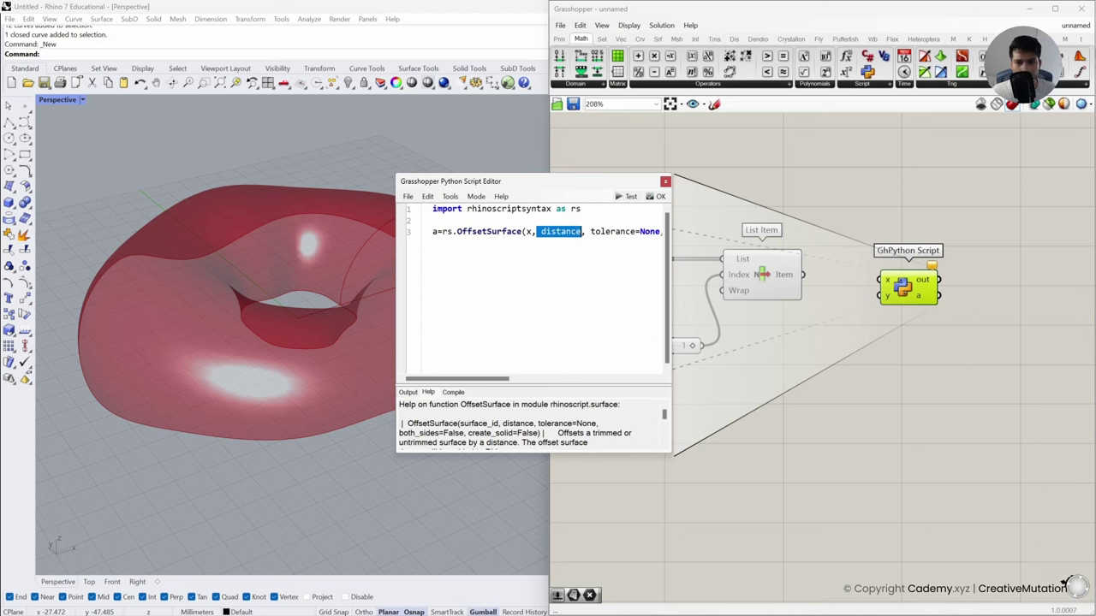
text(y)
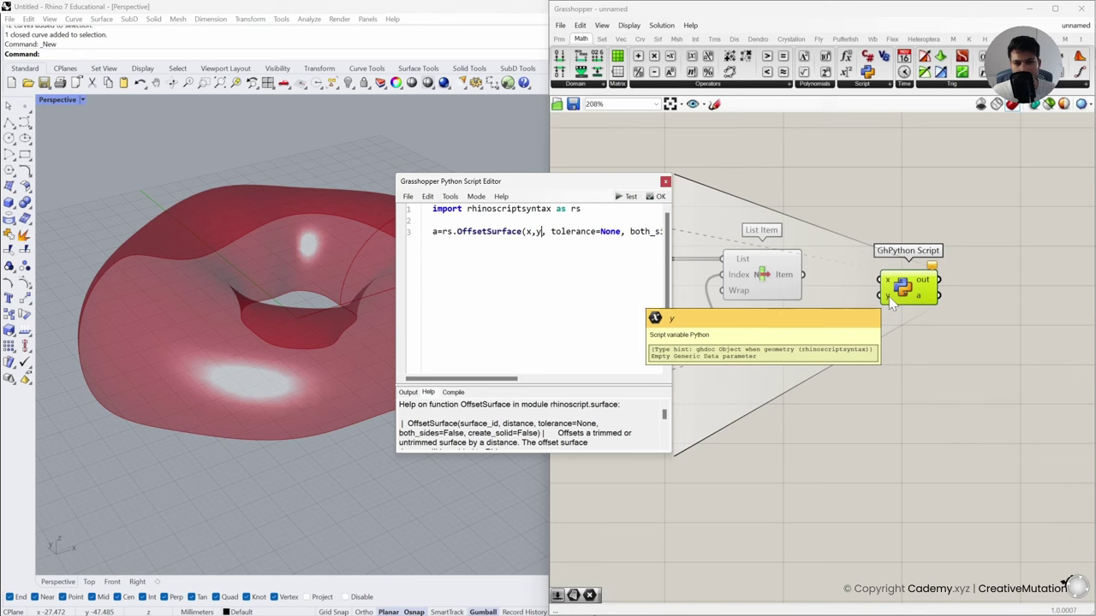
Replace the tolerance=None argument with the value 0.001
key(Right)
key(shift+Right)
key(shift+Right)
key(shift+Right)
key(shift+Right)
key(shift+Right)
key(shift+Right)
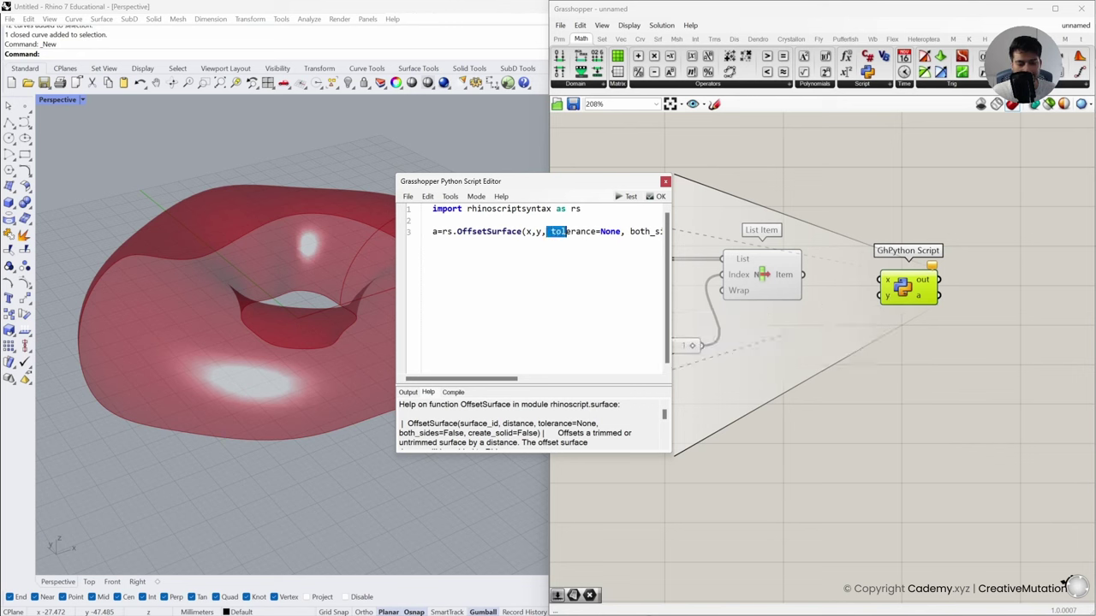
key(shift+Right)
key(shift+Right)
key(shift+Right)
key(shift+Right)
key(shift+Right)
key(shift+Right)
key(shift+Right)
key(shift+Right)
key(shift+Right)
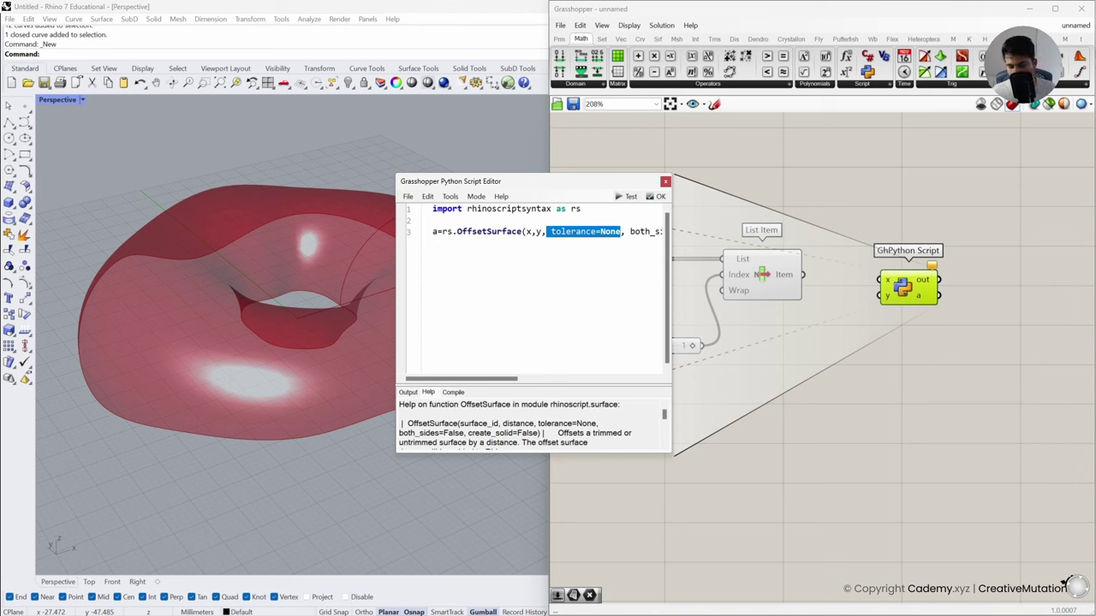
text(0.00)
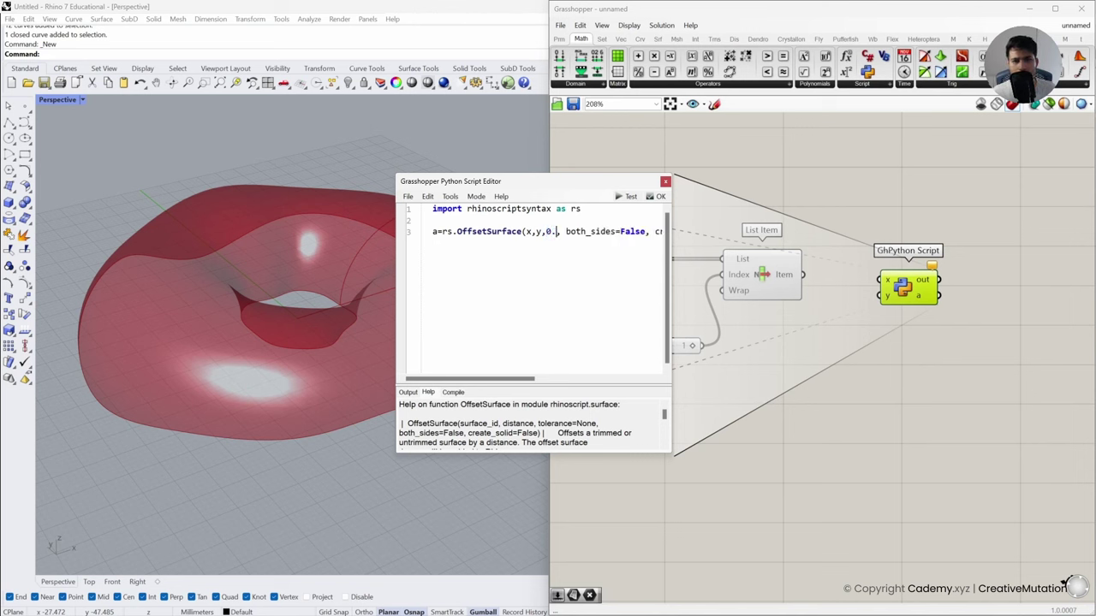
text(1)
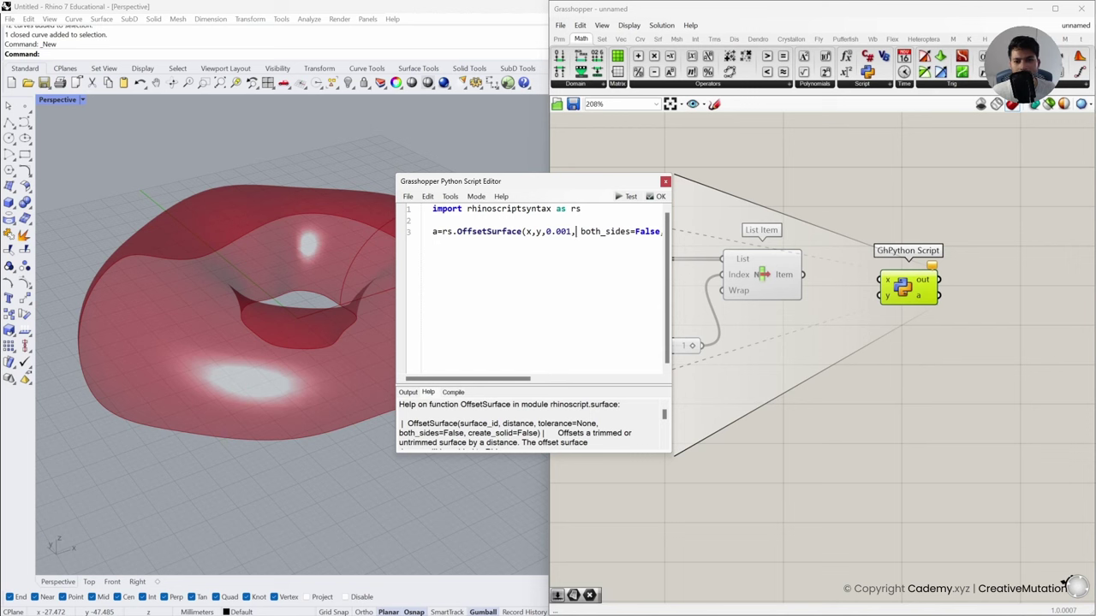
Replace the both_sides=False argument of the OffsetSurface call with 0
key(shift+Right)
key(shift+Right)
key(shift+Right)
key(shift+Right)
key(shift+Right)
key(shift+Right)
key(shift+Right)
key(shift+Right)
key(shift+Right)
key(shift+Right)
key(shift+Right)
key(shift+Right)
key(shift+Right)
key(shift+Right)
key(shift+Right)
key(shift+Right)
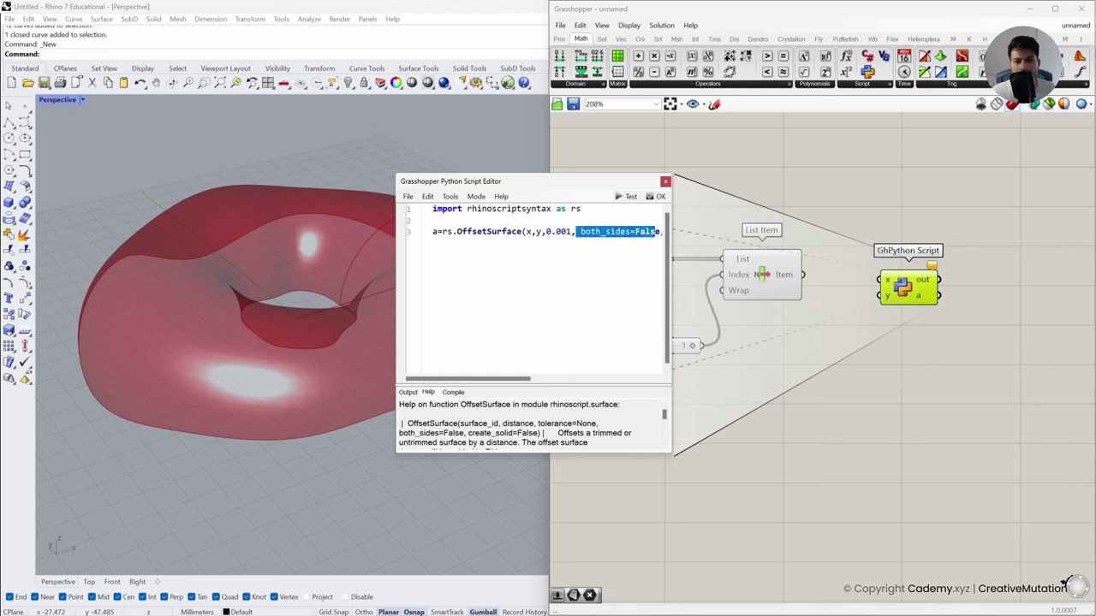
key(shift+Right)
key(shift+Right)
key(shift+Right)
key(shift+Right)
key(shift+Right)
key(shift+Right)
key(shift+Right)
key(shift+Right)
key(shift+Right)
key(shift+Right)
key(shift+Right)
key(shift+Right)
key(shift+Right)
click(560, 232)
drag(496, 232, 583, 232)
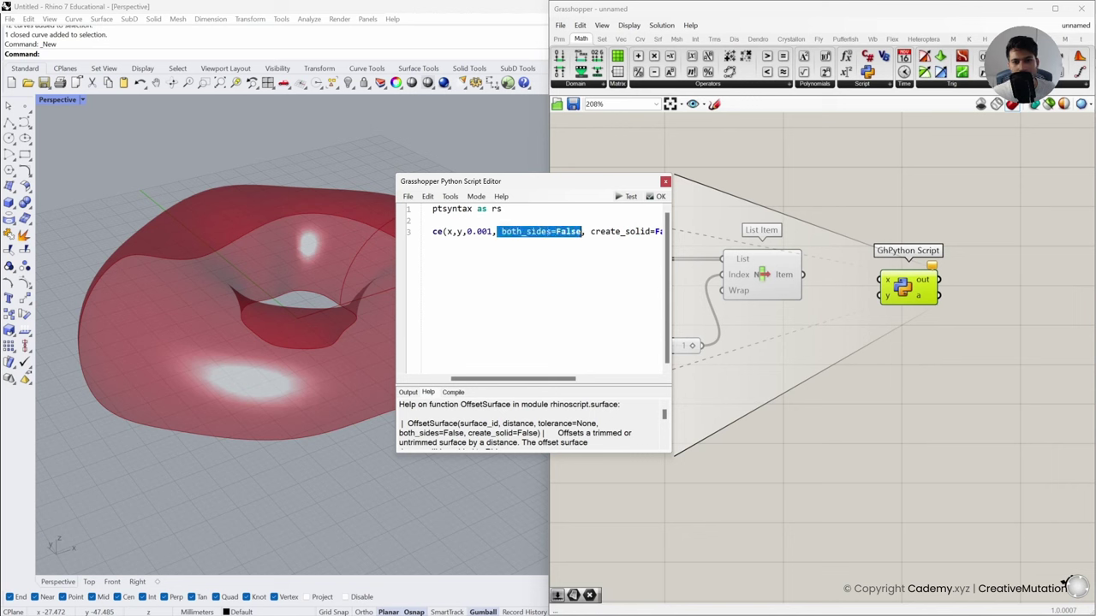
text(0)
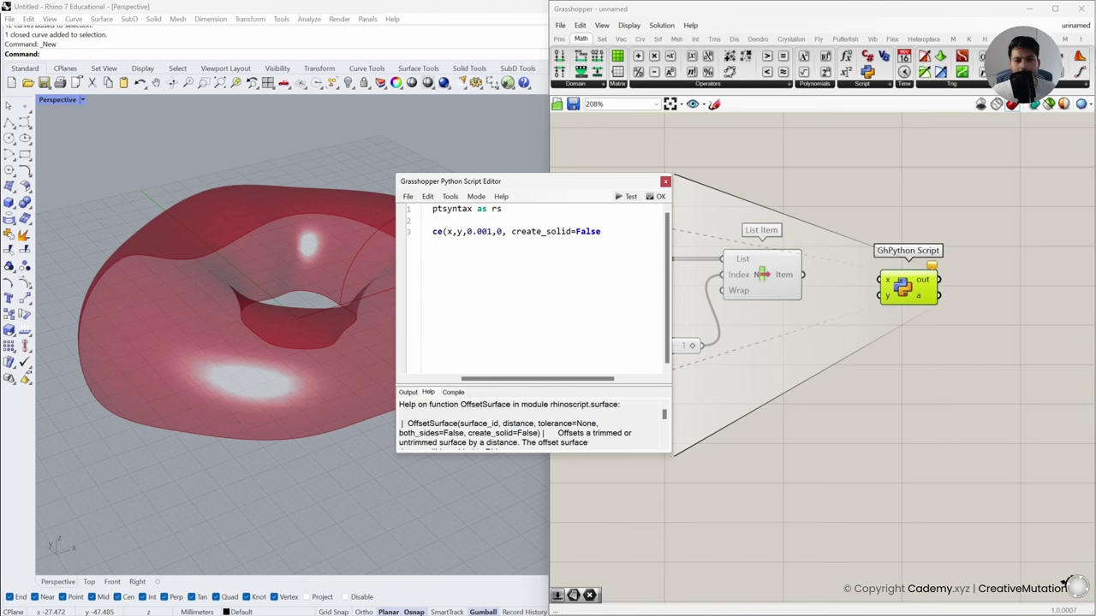
Replace the create_solid=False argument with 1, close the call's bracket, and accept the script to return to the canvas
drag(505, 232, 602, 240)
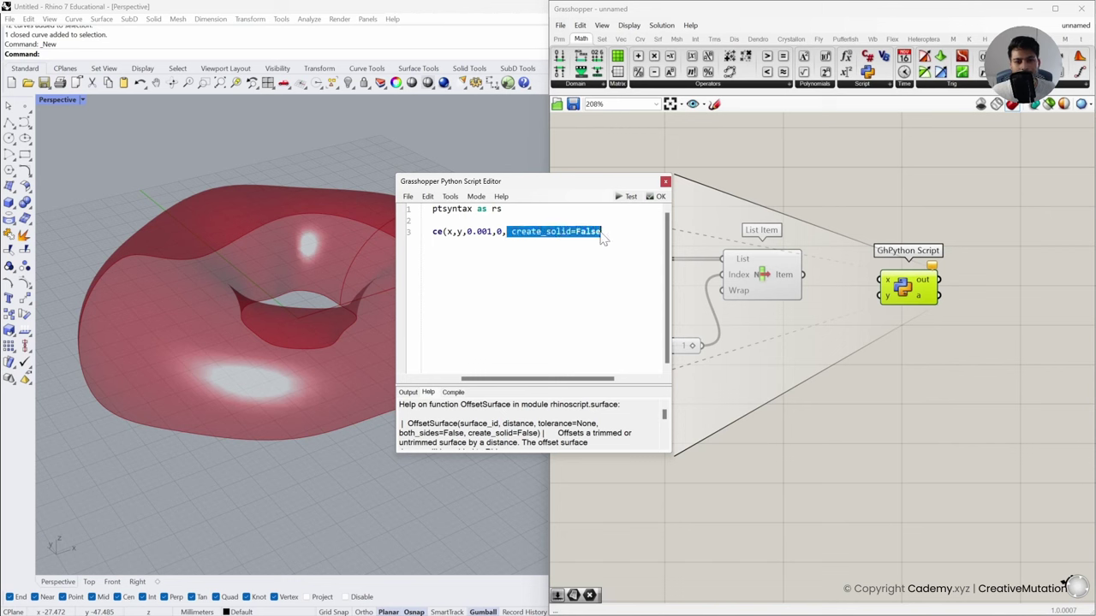
text(1,0,1)
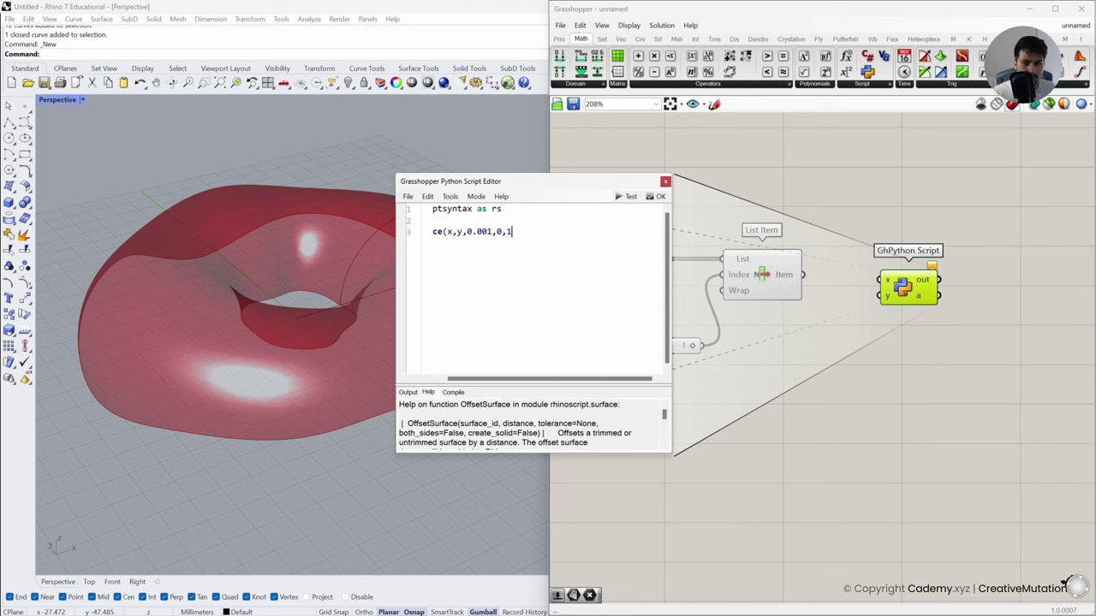
text())
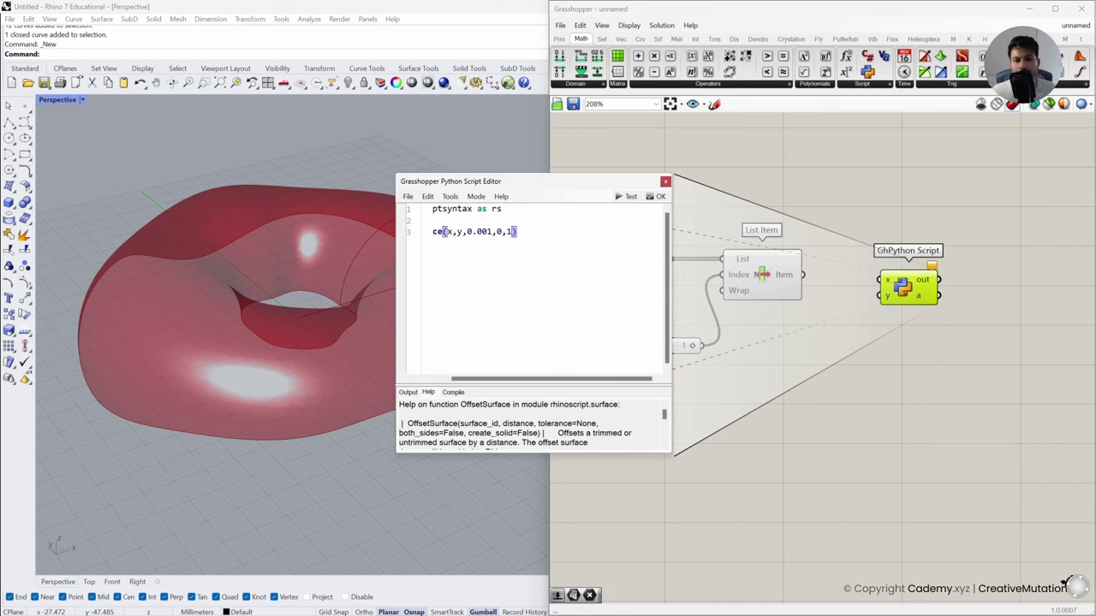
drag(476, 379, 425, 380)
click(521, 232)
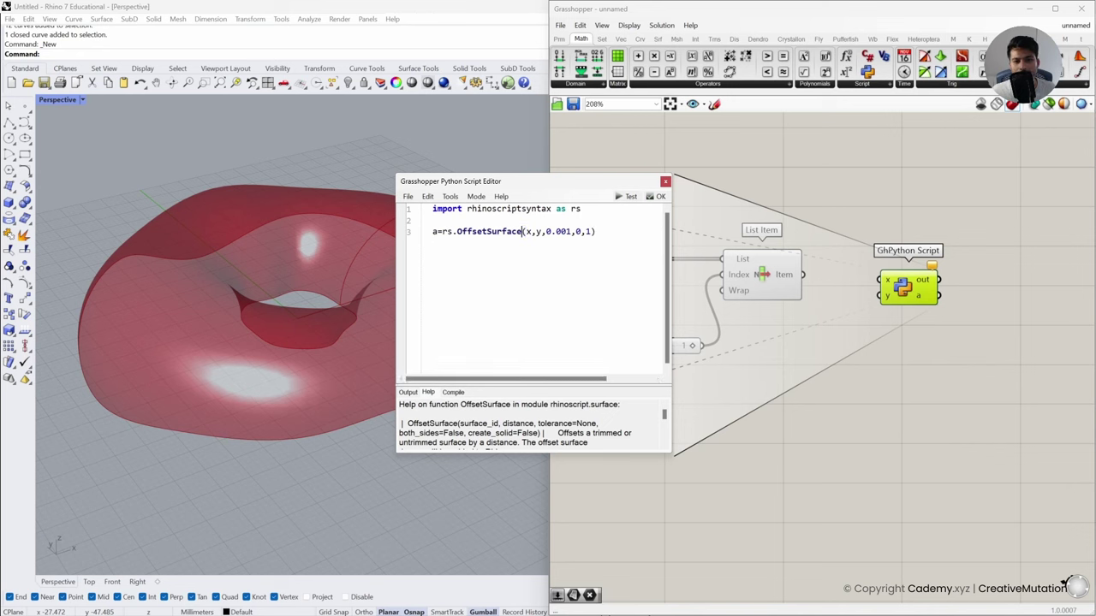
click(658, 199)
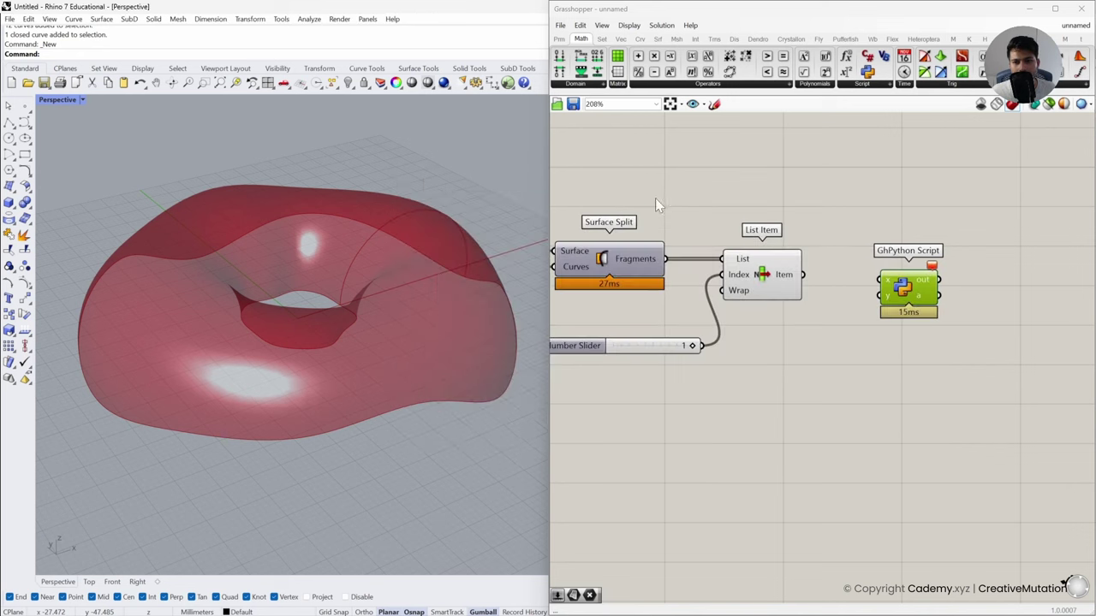
Feed the List Item output into the script's x input and a new number slider set to 2.00 into its y input
click(827, 369)
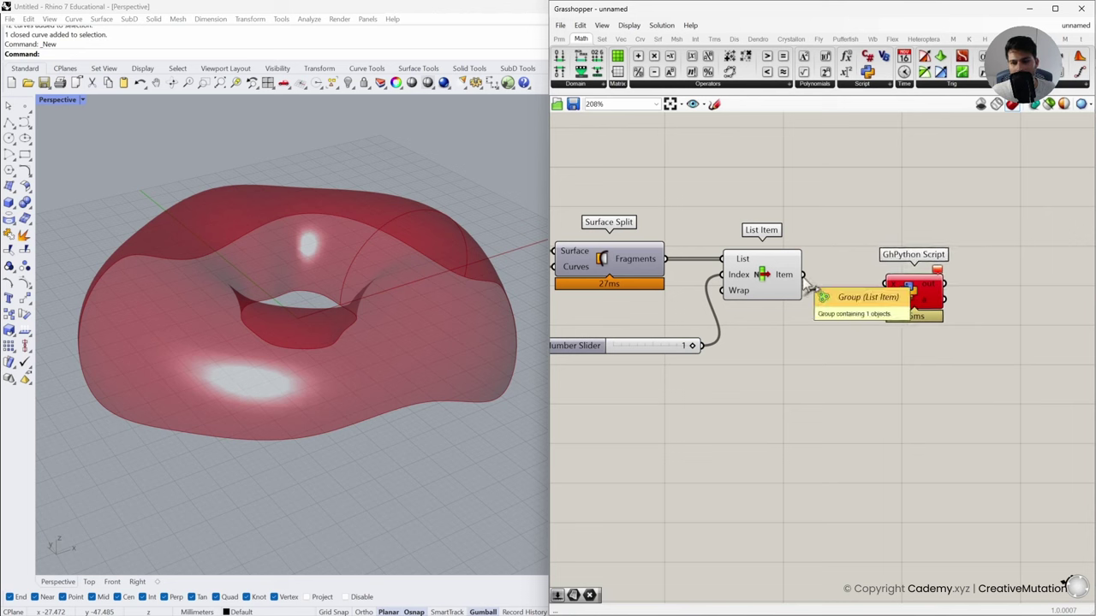
drag(808, 275, 896, 283)
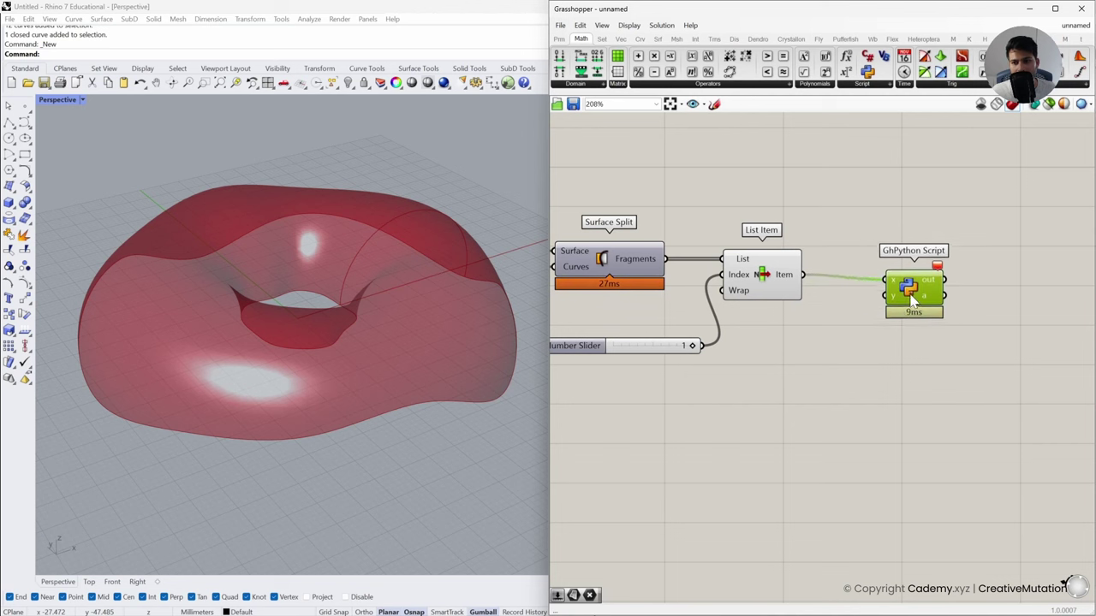
double_click(838, 389)
text(2)
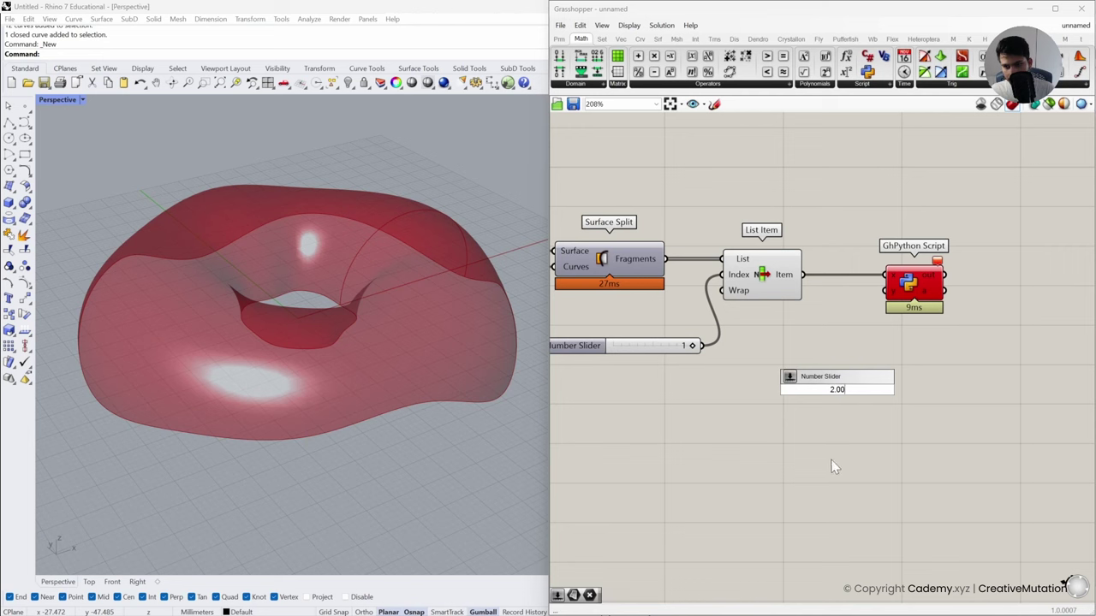
key(Return)
drag(787, 390, 732, 376)
drag(885, 291, 838, 400)
Turn off the preview of the List Item component that feeds the script
mouse_move(434, 373)
right_down()
mouse_move(423, 408)
mouse_move(426, 379)
right_up()
click(754, 287)
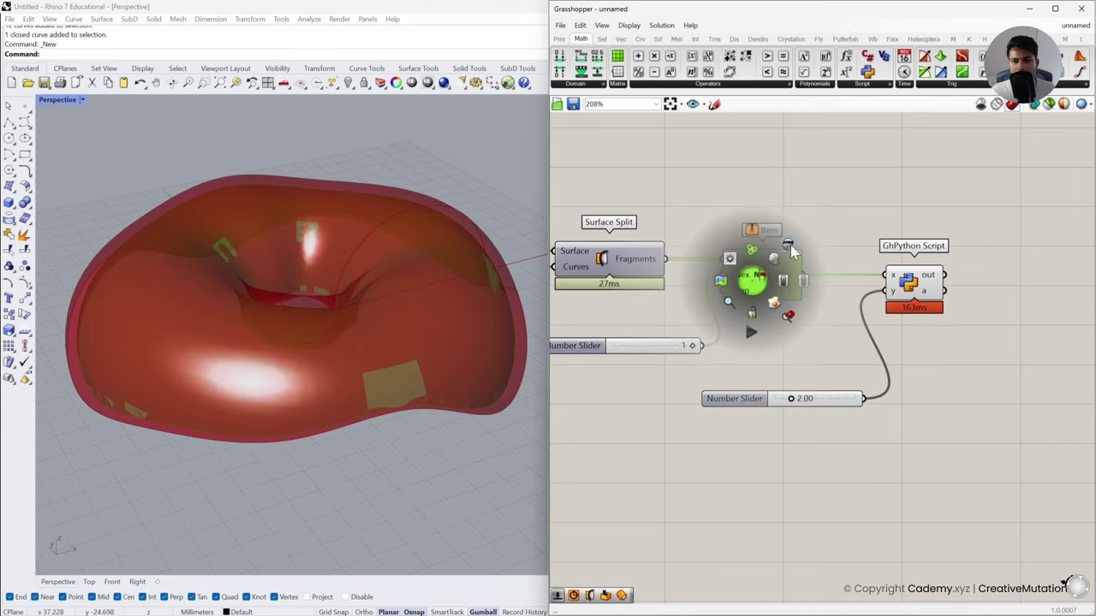
right_drag(505, 351, 513, 376)
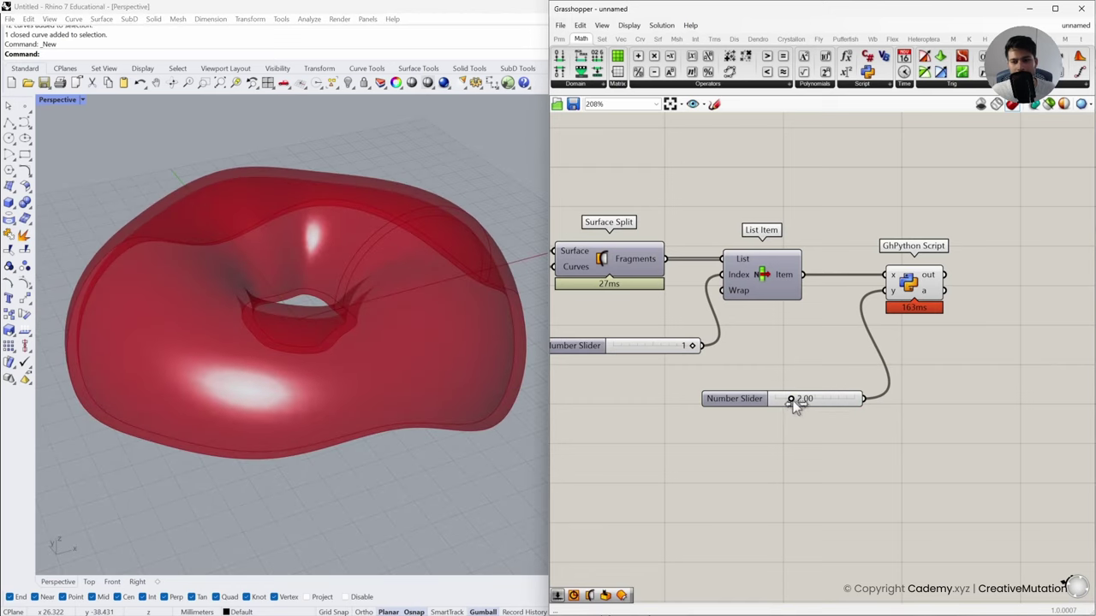
Reduce the offset distance slider on the script's y input to 1.00
drag(796, 400, 786, 402)
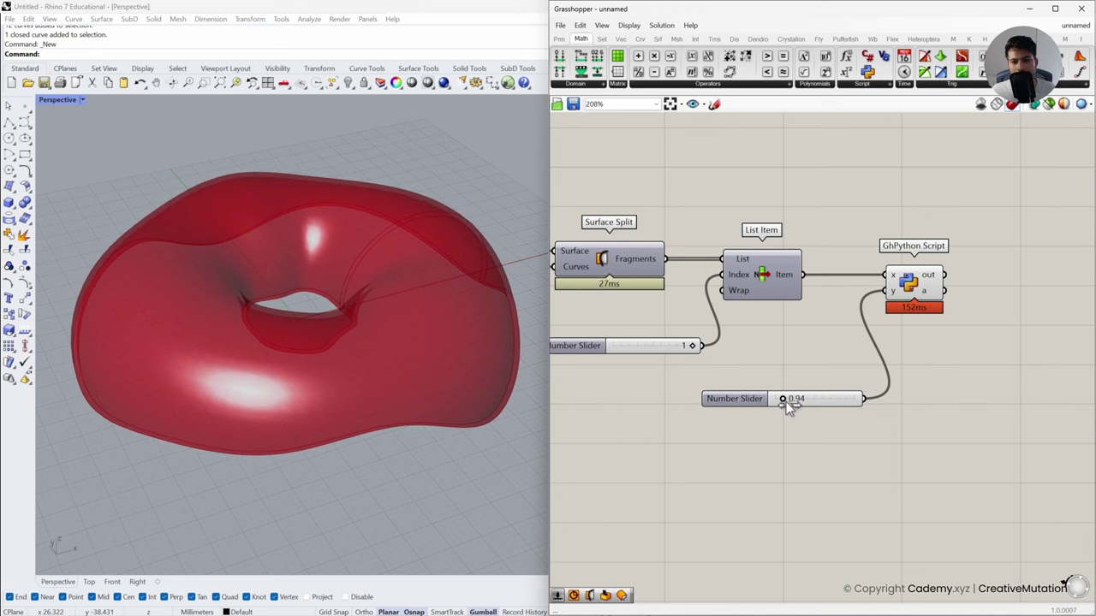
double_click(786, 401)
text(1)
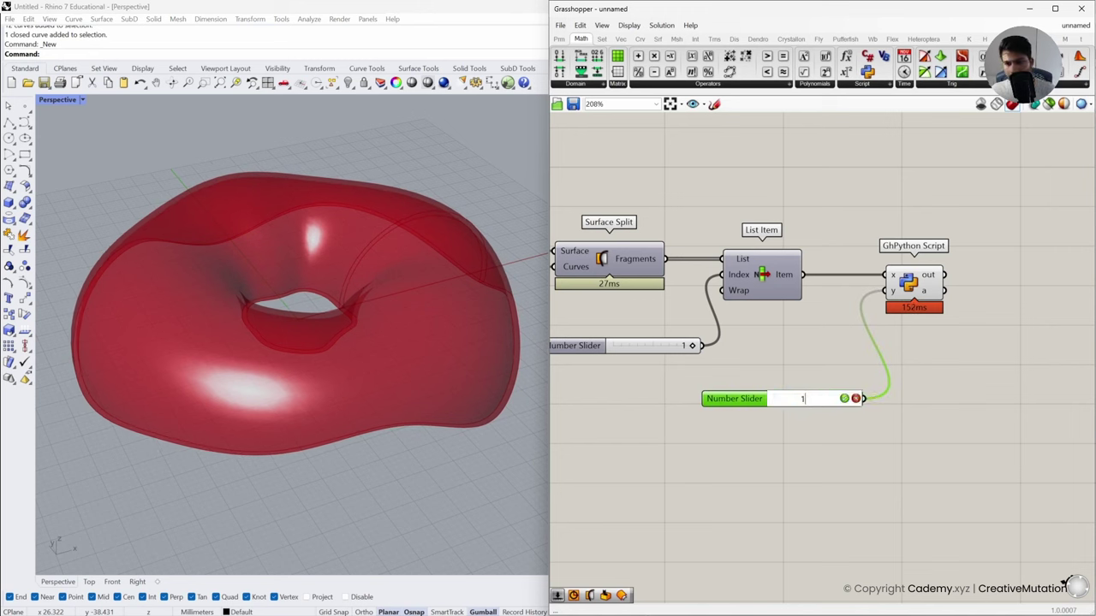
key(Return)
mouse_move(925, 294)
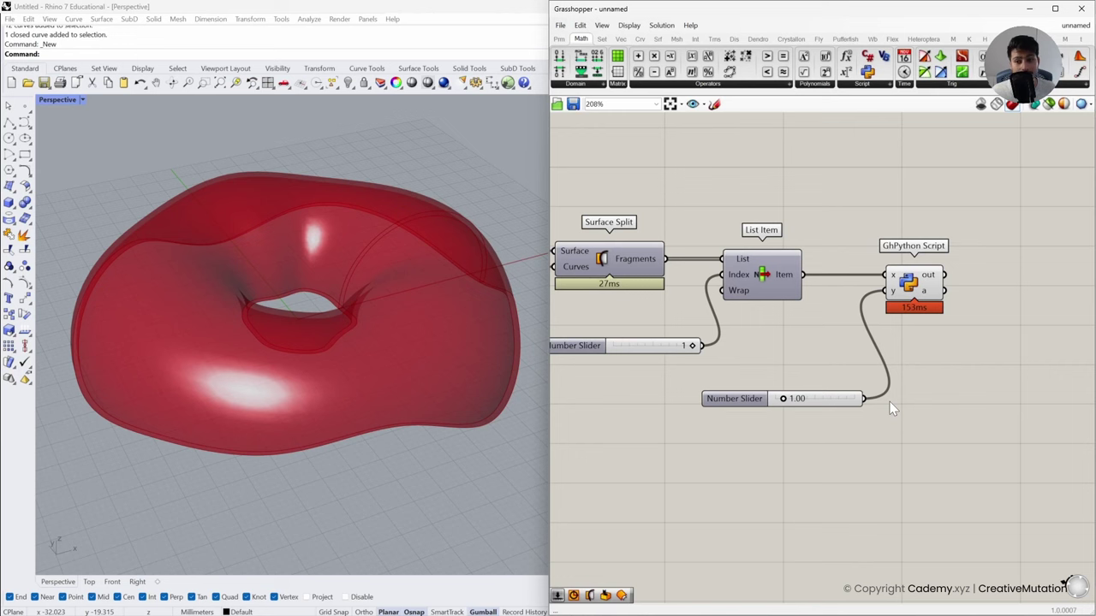
Turn on the Loft component's preview to compare the whole ring with the offset shell
scroll(890, 401, down, 2)
right_drag(684, 275, 754, 272)
scroll(797, 297, down, 1)
click(589, 216)
middle_click(597, 213)
click(620, 188)
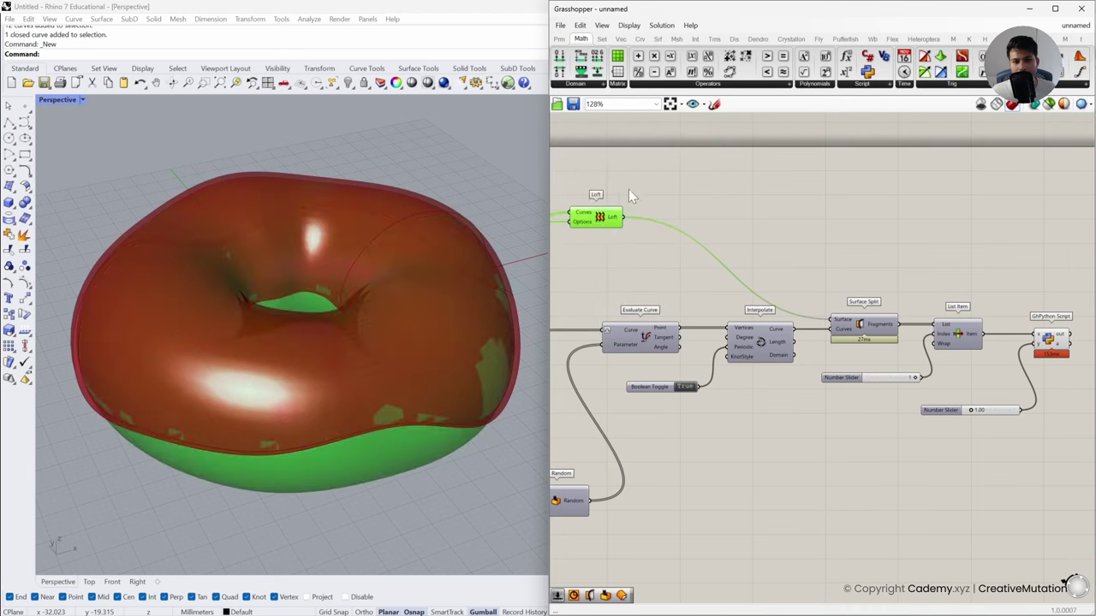
click(628, 189)
scroll(968, 333, up, 2)
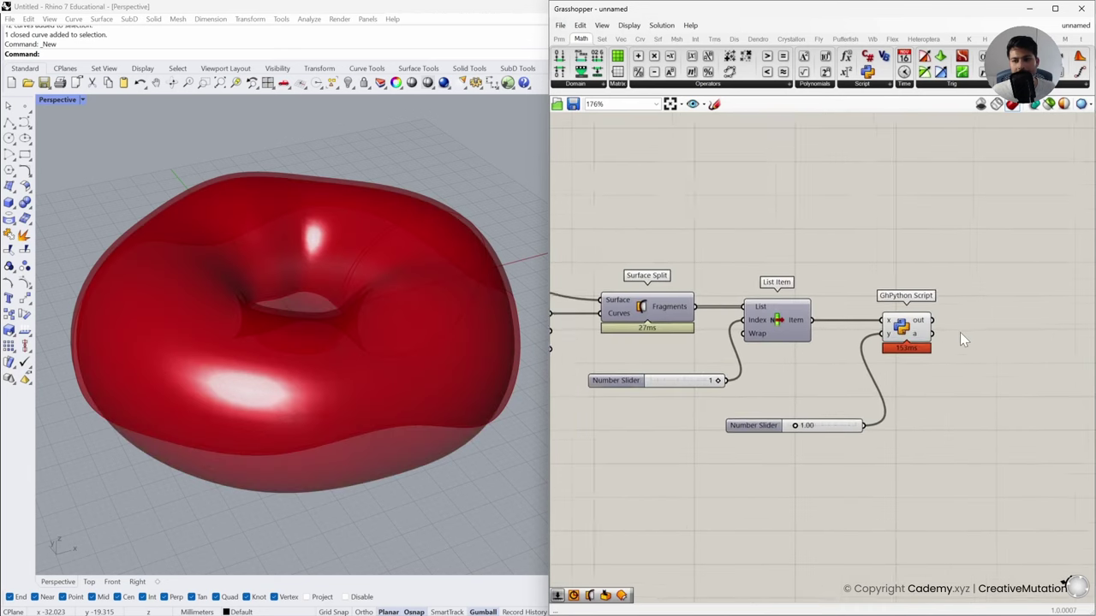
right_drag(960, 333, 936, 330)
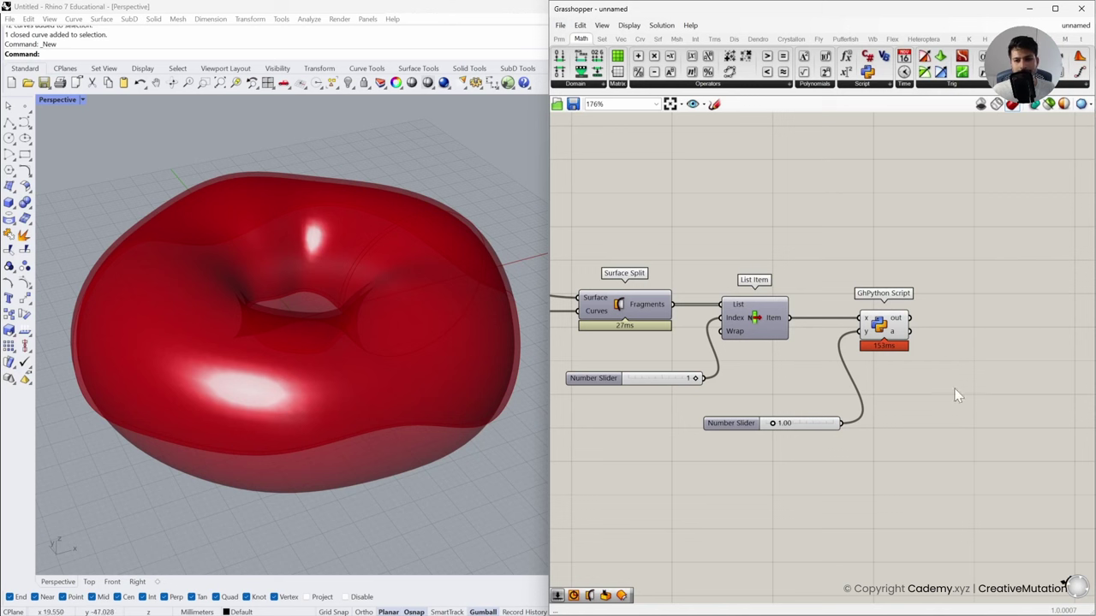
Turn the Loft component's preview back off and return to the GhPython Script component
click(895, 332)
click(831, 285)
scroll(899, 340, down, 2)
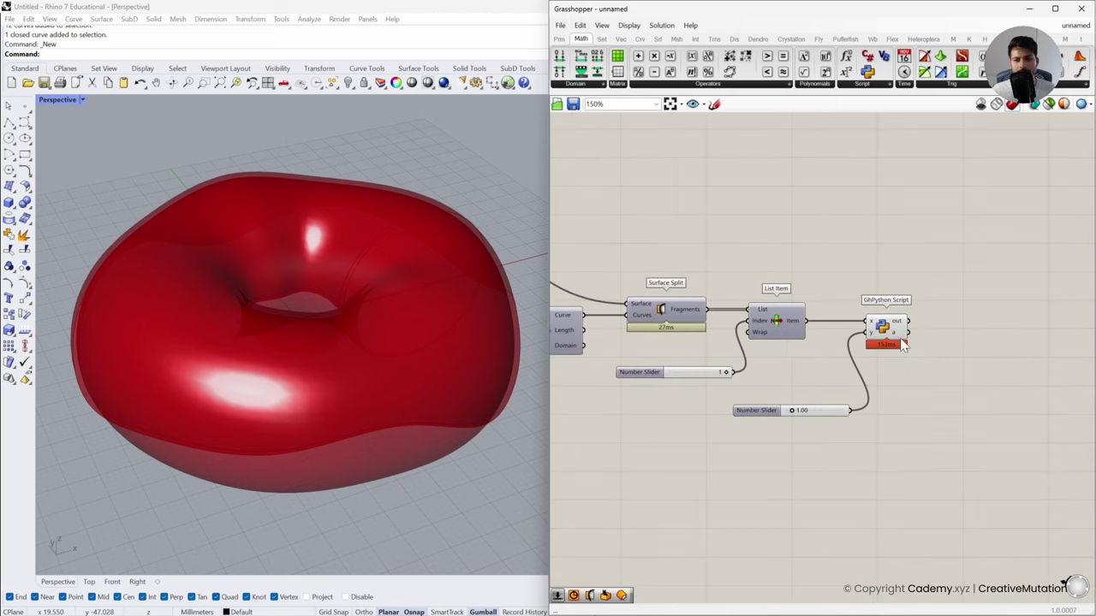
right_drag(762, 318, 917, 341)
scroll(698, 303, down, 2)
right_drag(698, 303, 779, 303)
drag(694, 211, 622, 264)
middle_click(695, 284)
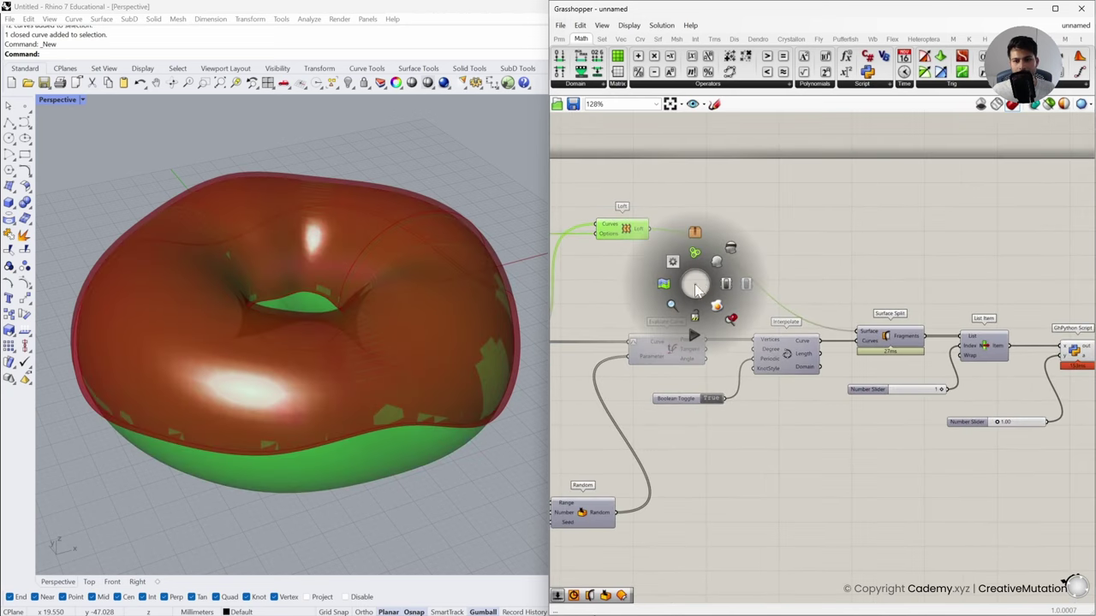
click(733, 249)
right_drag(807, 275, 652, 260)
right_drag(1007, 343, 836, 350)
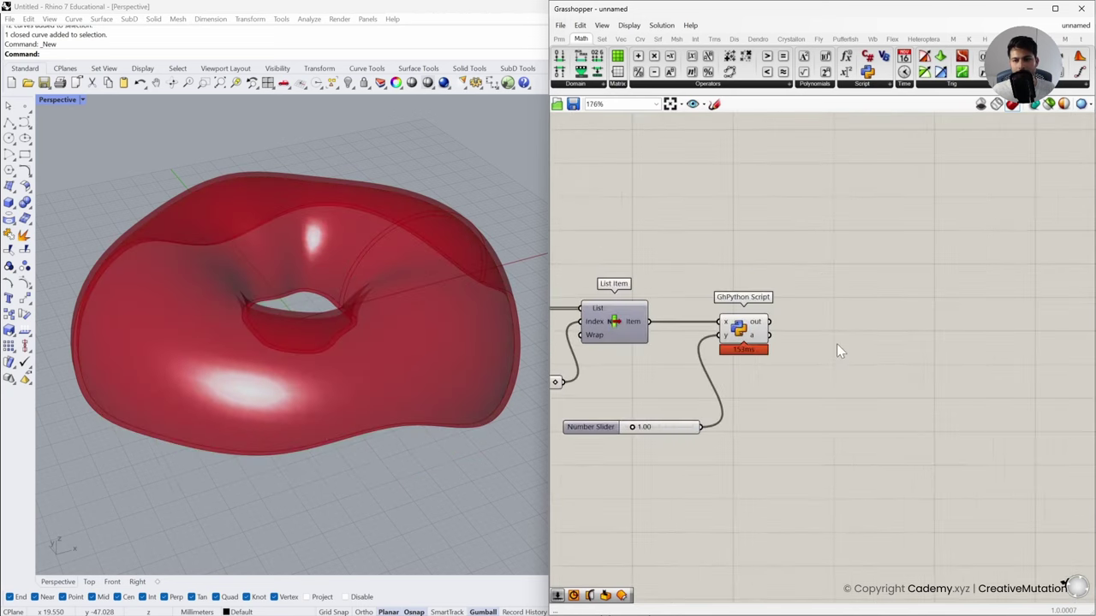
scroll(817, 357, up, 3)
Add a Deconstruct Brep component after the GhPython Script component
click(784, 317)
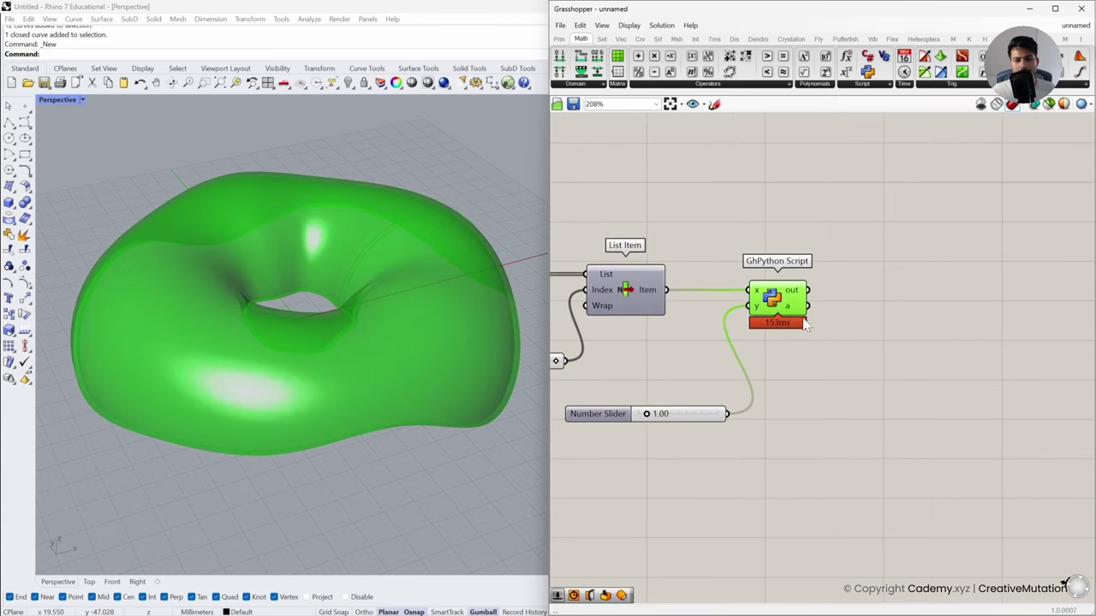
click(915, 360)
double_click(915, 359)
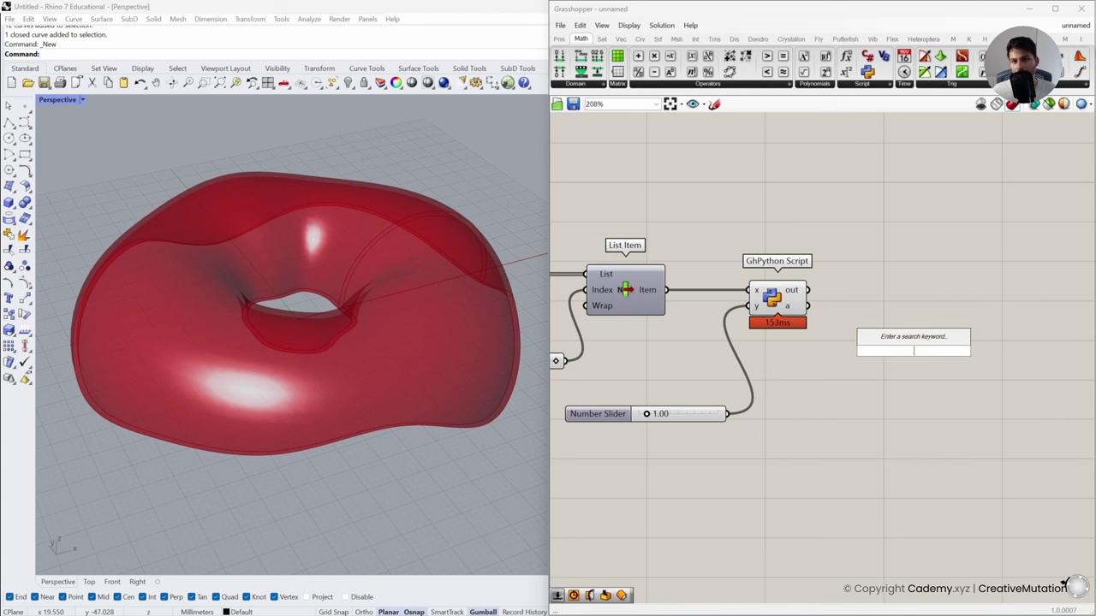
text(dec)
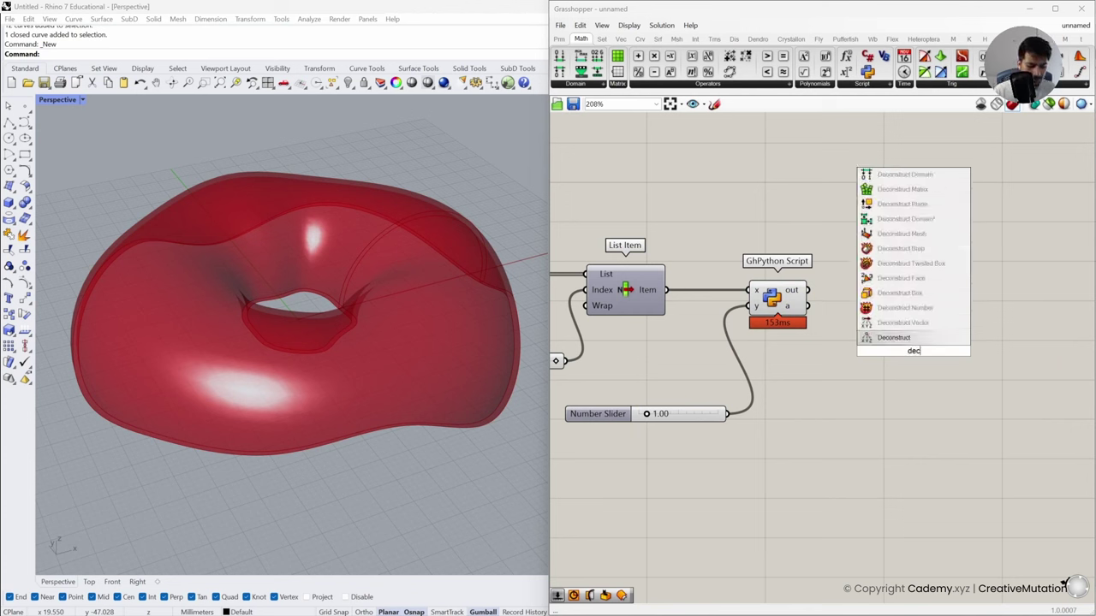
text(onstru)
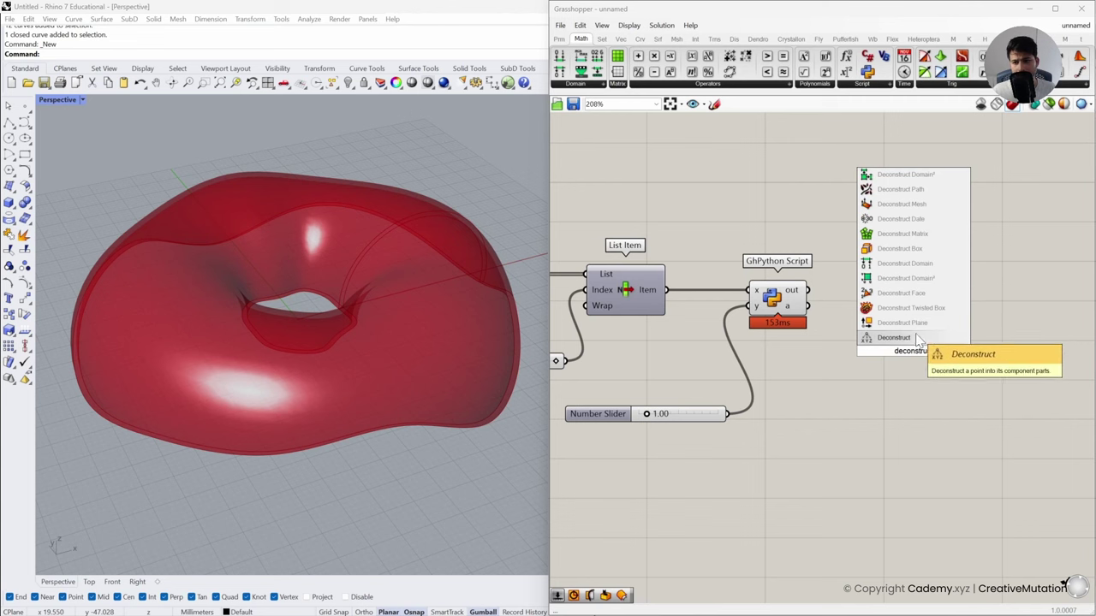
text(ct bre)
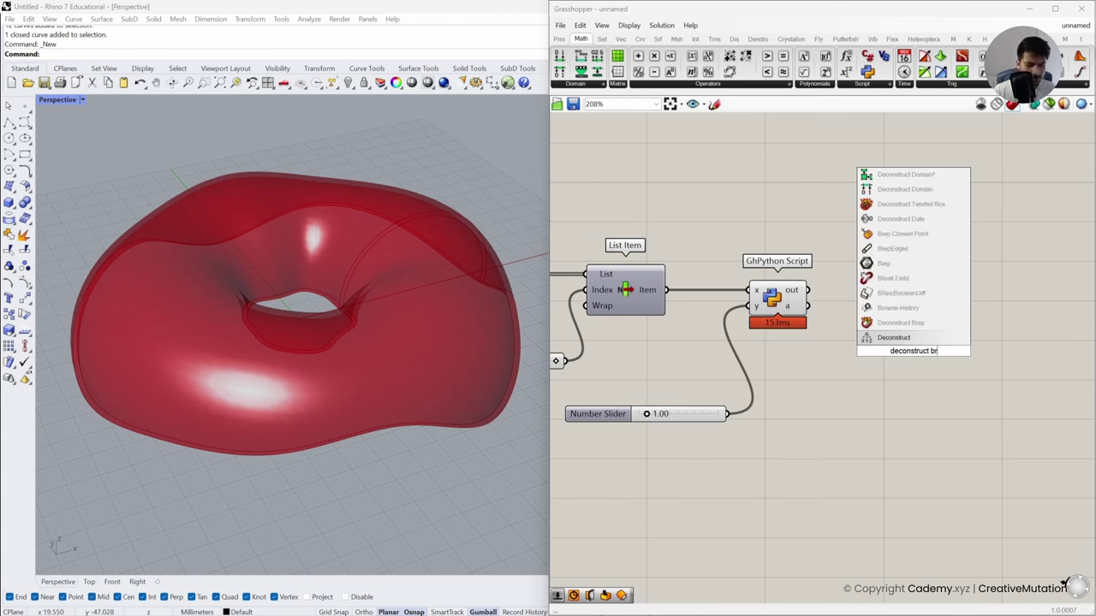
click(889, 327)
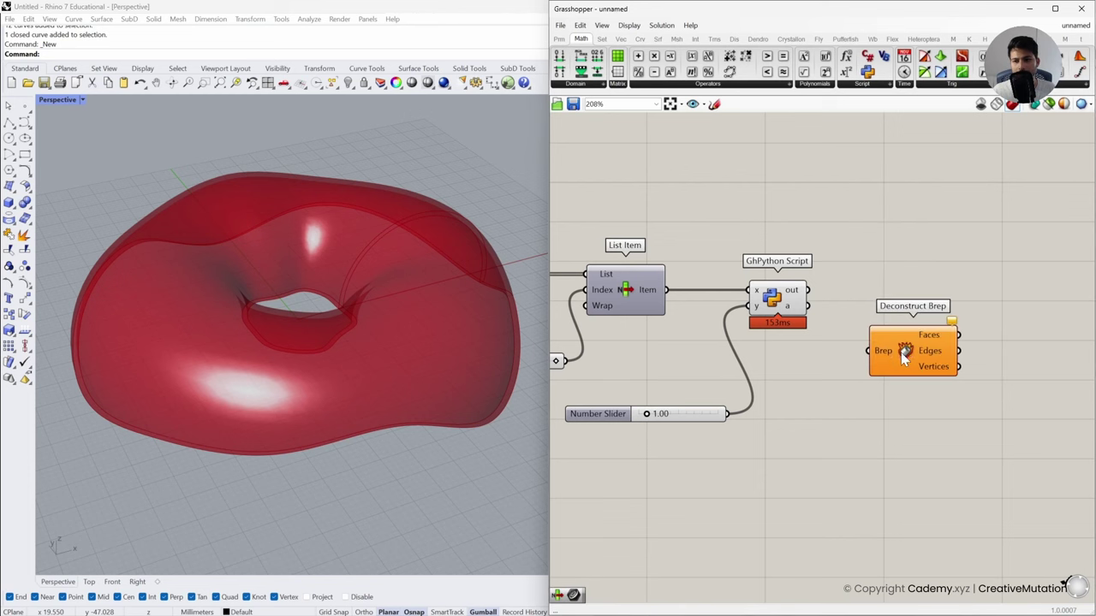
Check the OffsetSurface script, close it unchanged, and connect the script's a output to the Brep input of Deconstruct Brep
click(780, 308)
double_click(780, 308)
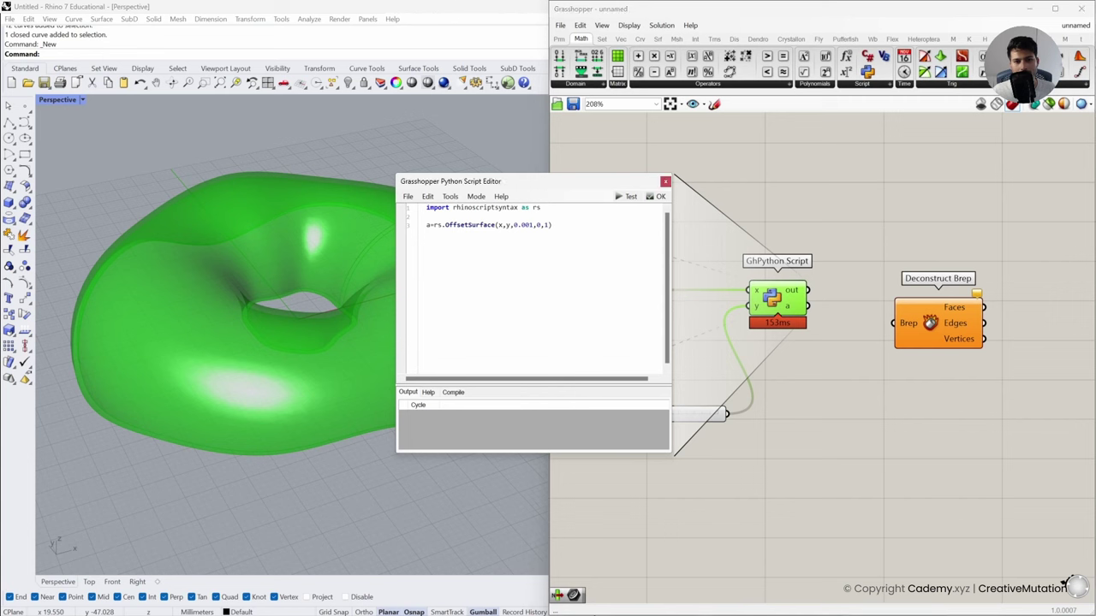
click(665, 180)
drag(808, 306, 918, 314)
click(811, 386)
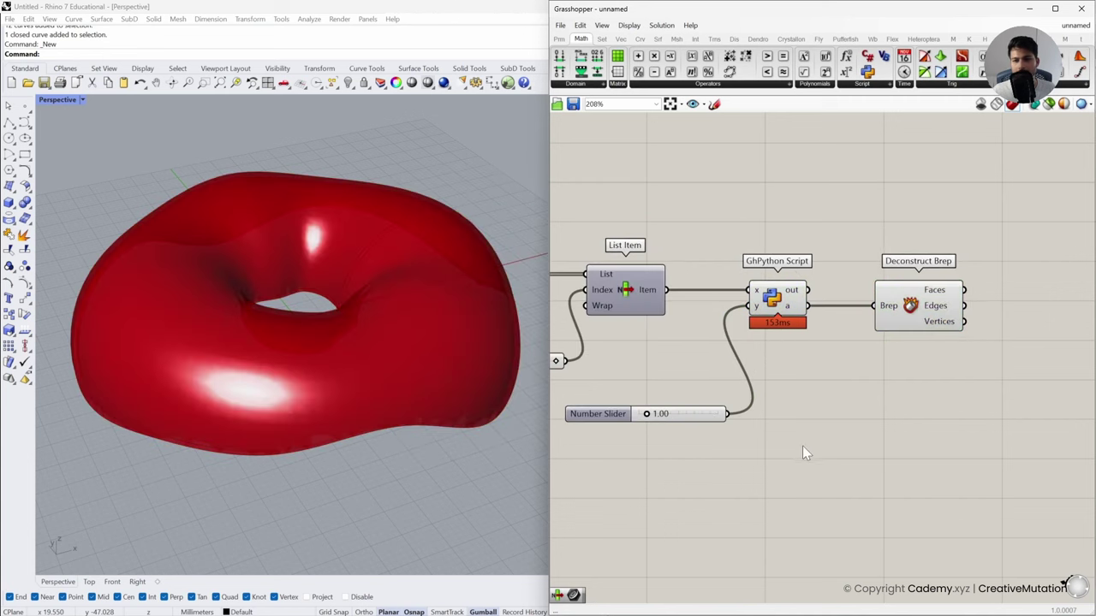
Turn off the preview of the GhPython Script component
drag(811, 448, 638, 253)
middle_click(690, 332)
click(726, 299)
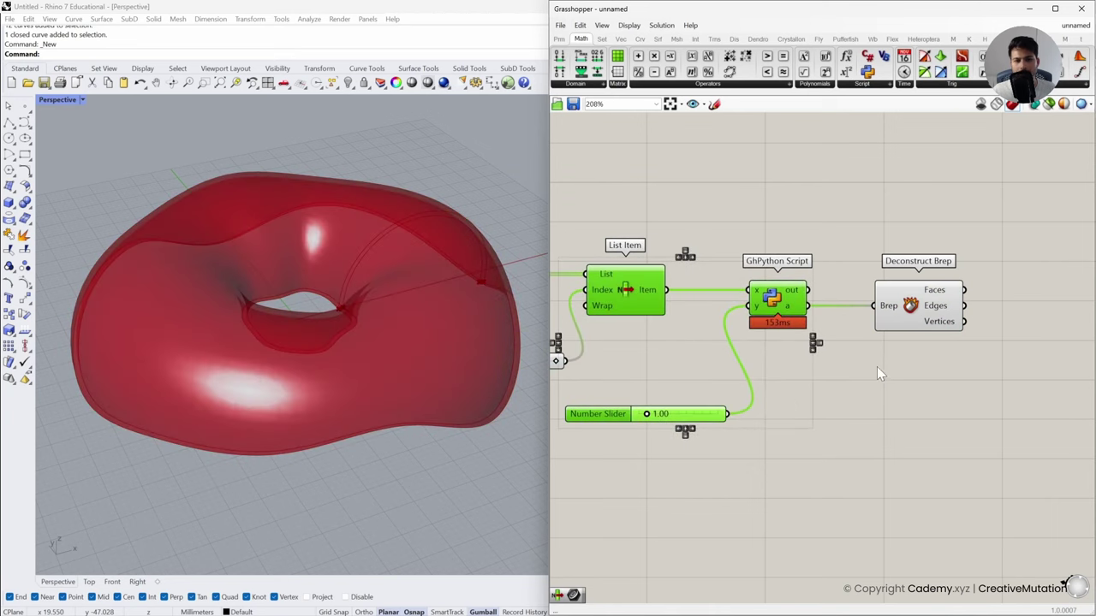
click(876, 366)
right_drag(931, 385, 848, 355)
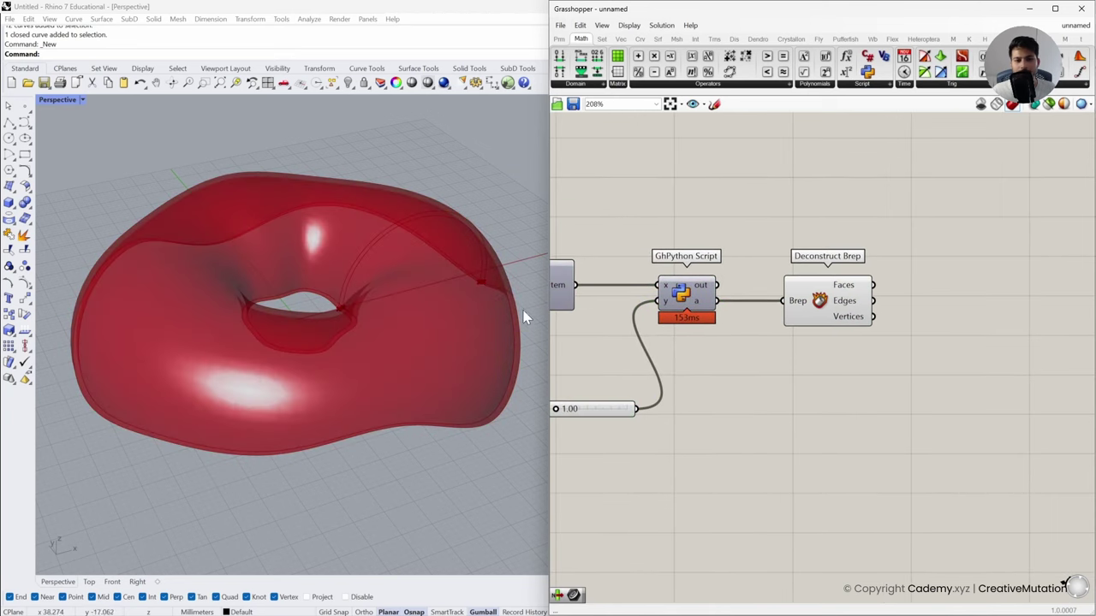
Examine the offset shell's rim in the viewport and the component chain from Surface Split to Deconstruct Brep
scroll(472, 360, up, 5)
mouse_move(482, 384)
right_down()
mouse_move(485, 315)
mouse_move(482, 375)
right_up()
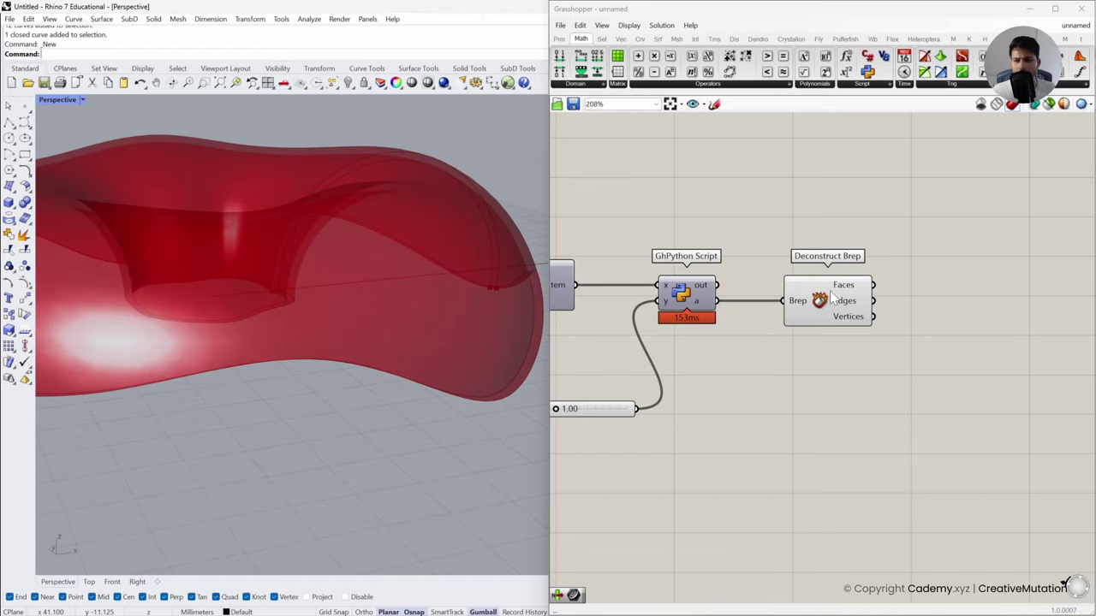
mouse_move(856, 290)
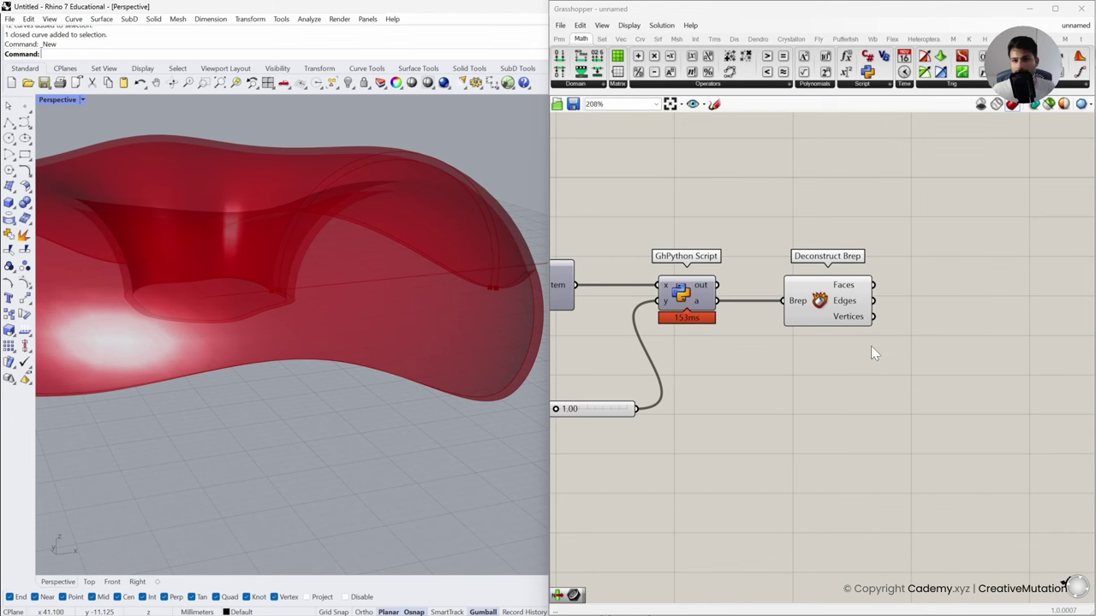
right_drag(743, 341, 881, 353)
right_drag(707, 293, 817, 299)
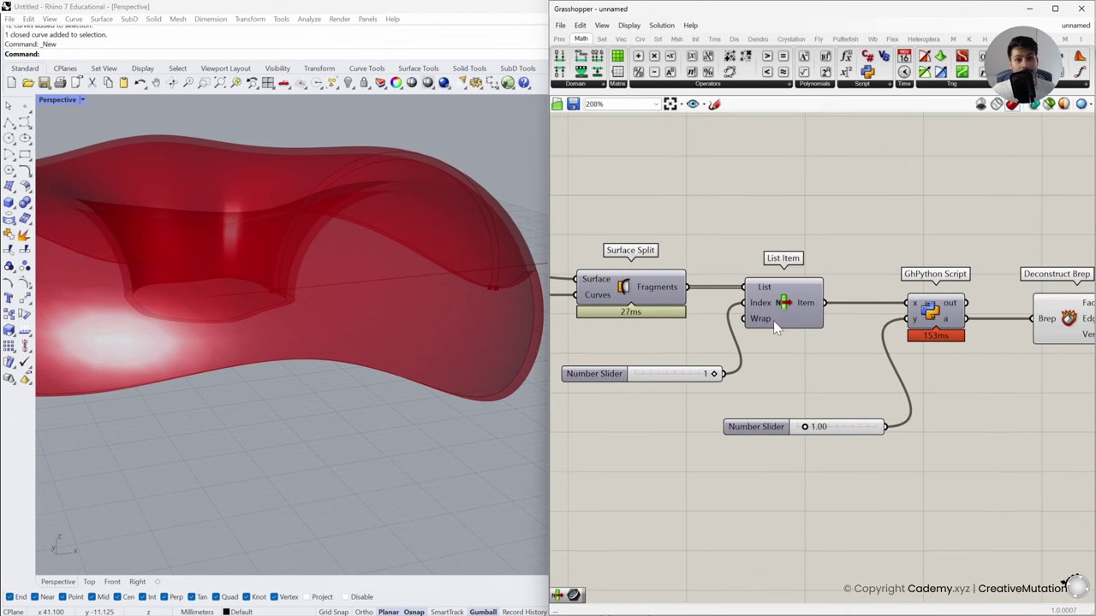
right_drag(996, 359, 806, 344)
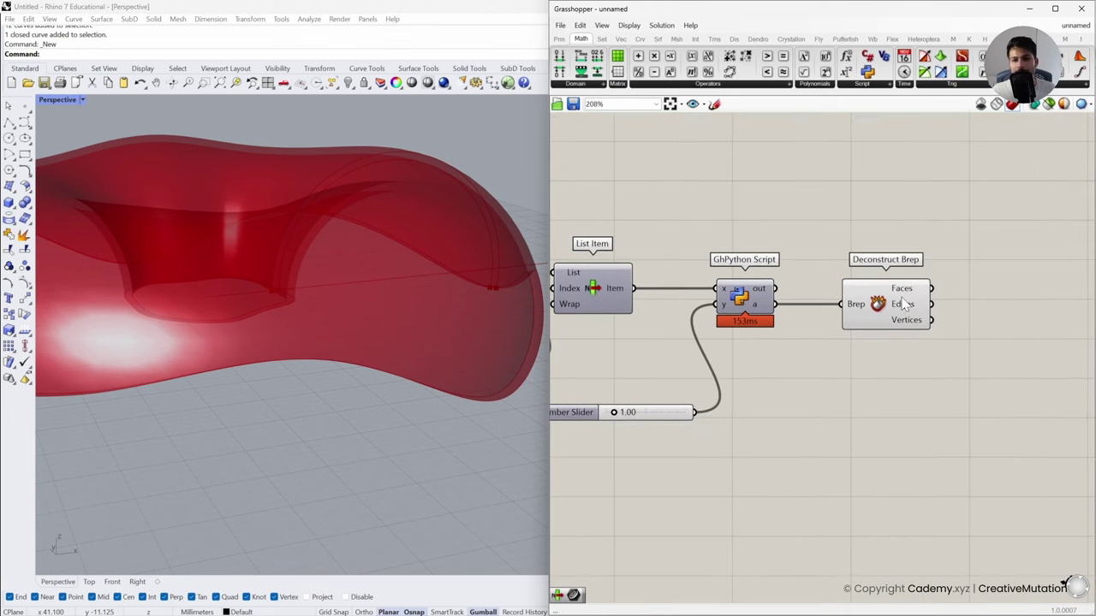
mouse_move(903, 304)
right_drag(972, 318, 895, 317)
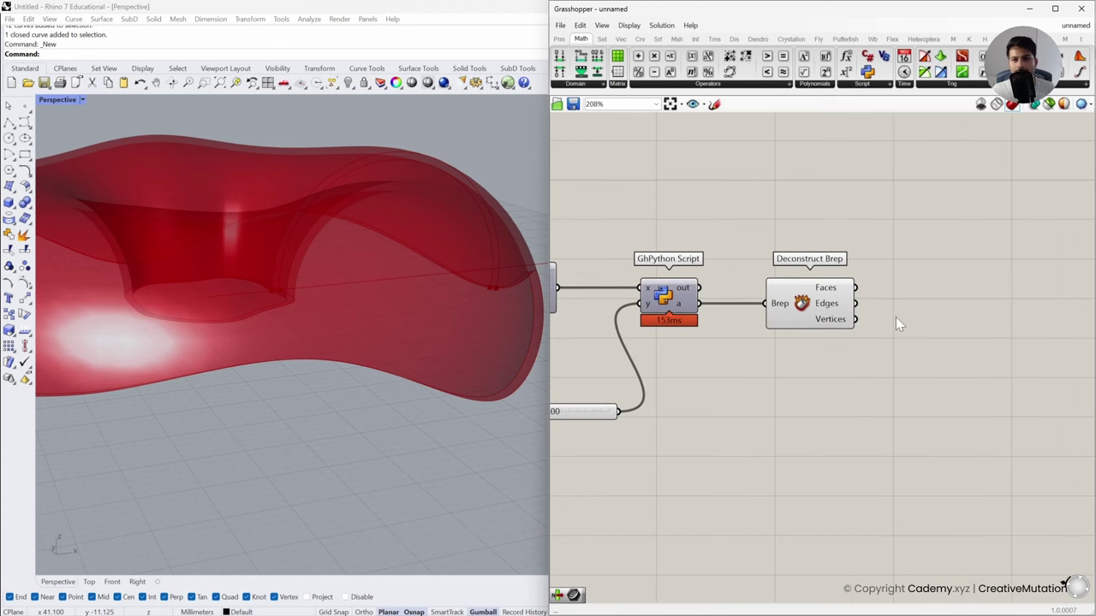
Add a List Item component and connect the Faces output of Deconstruct Brep to its List input
click(601, 40)
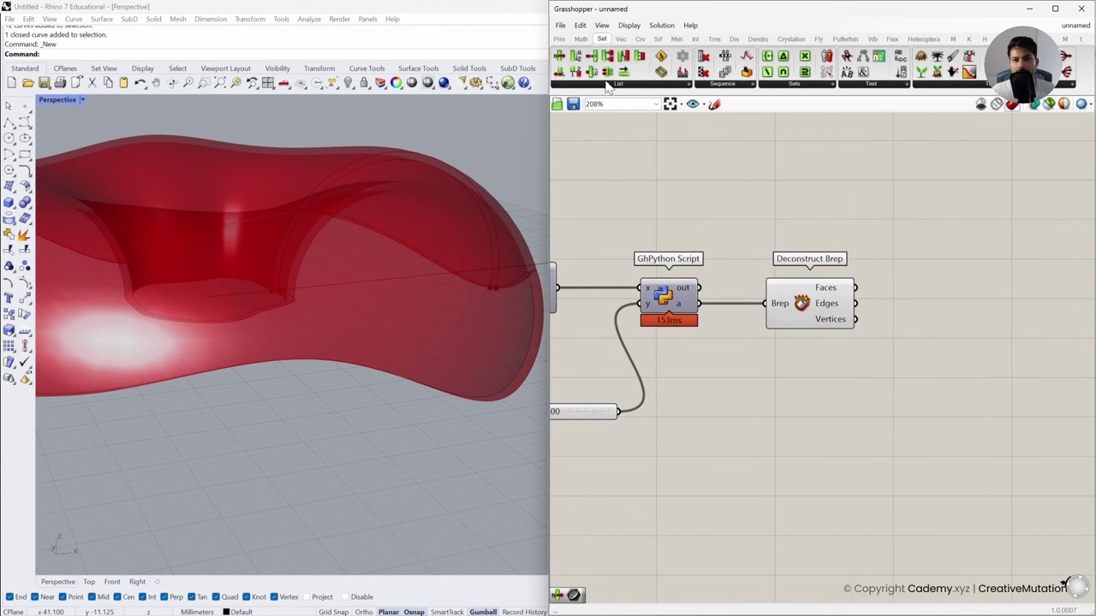
click(608, 84)
drag(581, 119, 957, 310)
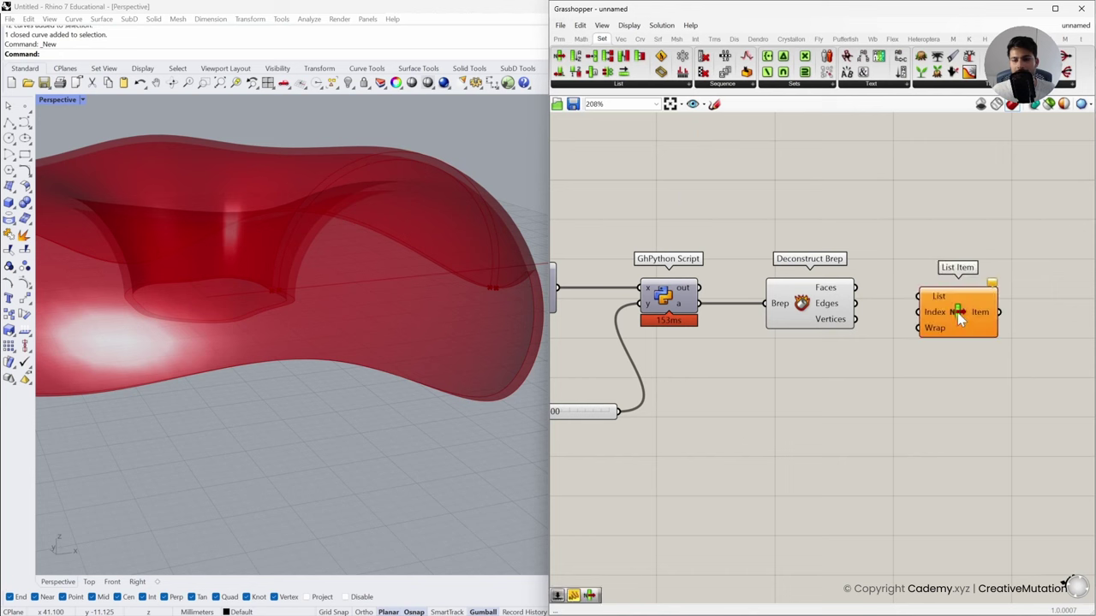
drag(856, 289, 957, 297)
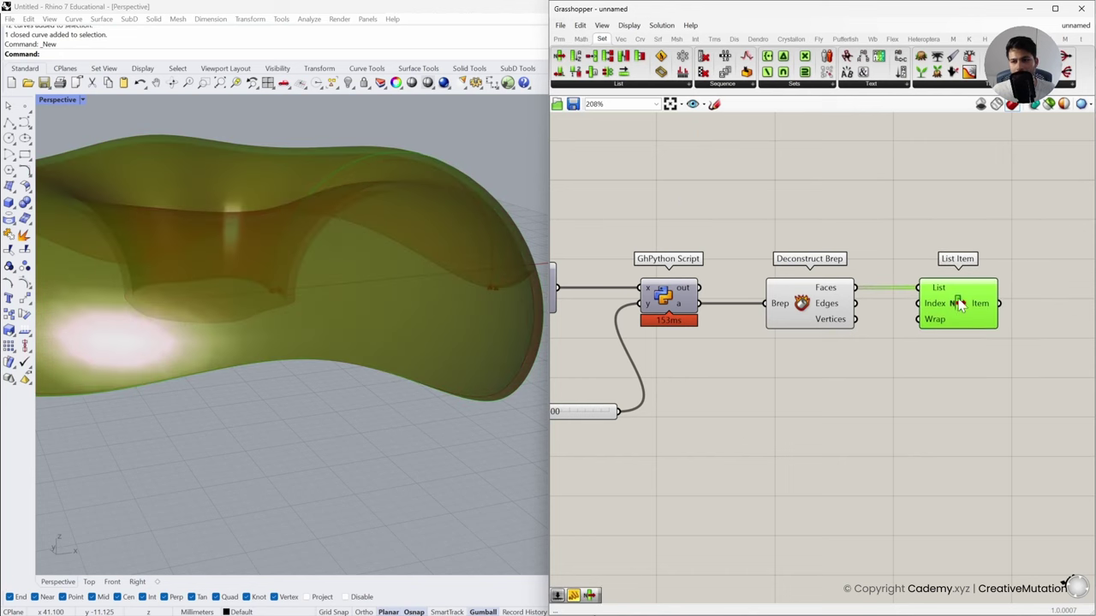
Turn off the preview of the Deconstruct Brep component, keeping the new List Item visible
drag(809, 364, 658, 289)
middle_click(735, 283)
click(761, 253)
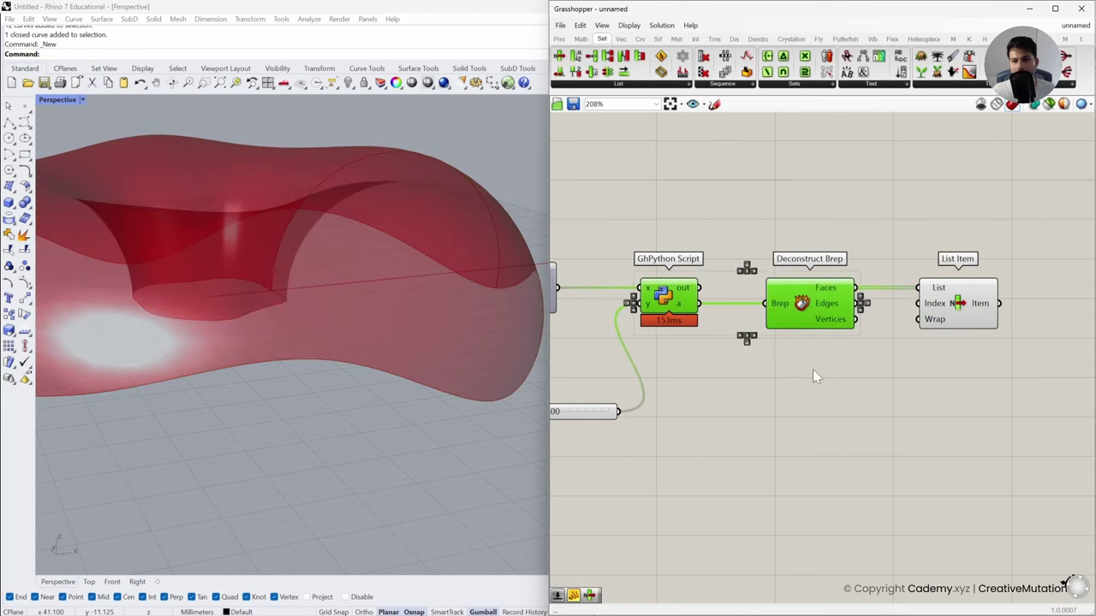
Add an integer number slider, connect it to the new List Item's Index input, and set it to 0
double_click(813, 369)
text(3)
key(Return)
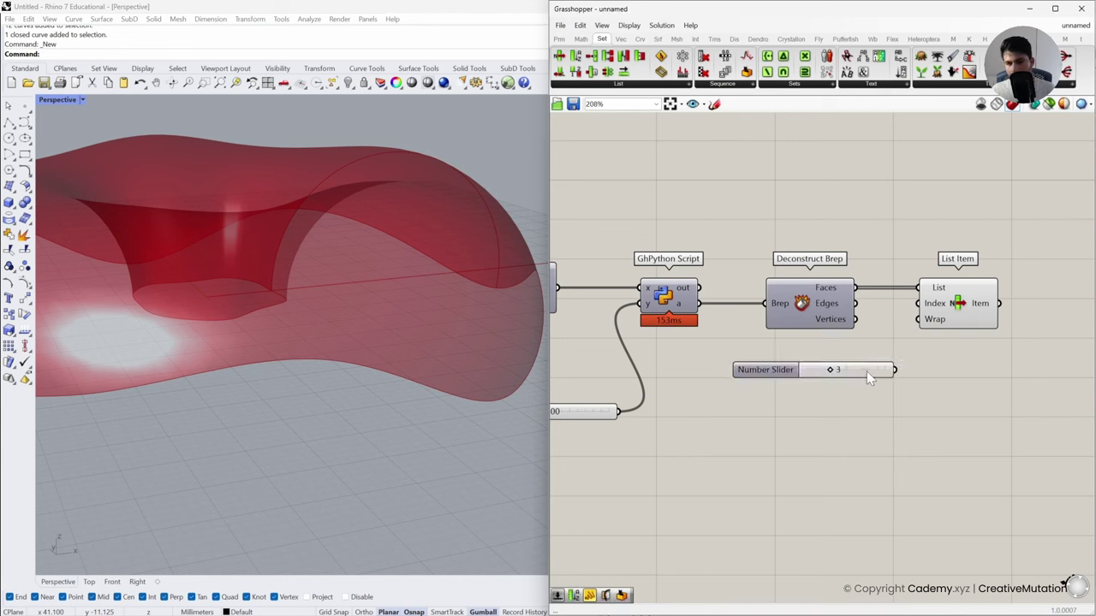
drag(918, 303, 896, 370)
drag(829, 374, 803, 373)
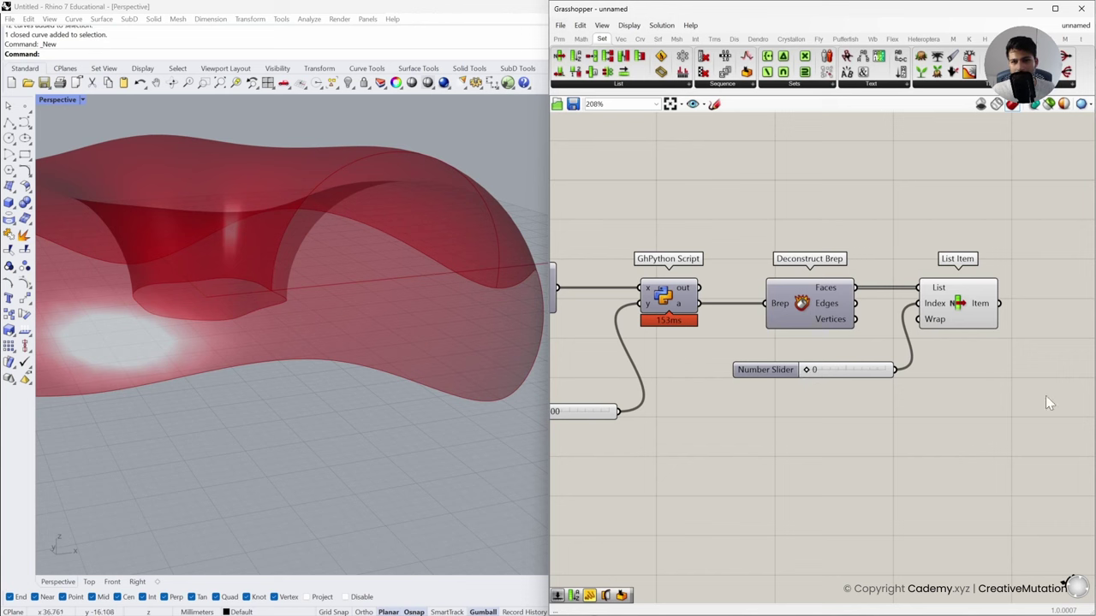
Move the List Item component and its index slider below the Deconstruct Brep component
drag(862, 368, 853, 441)
drag(944, 326, 949, 464)
click(966, 400)
right_drag(966, 400, 852, 373)
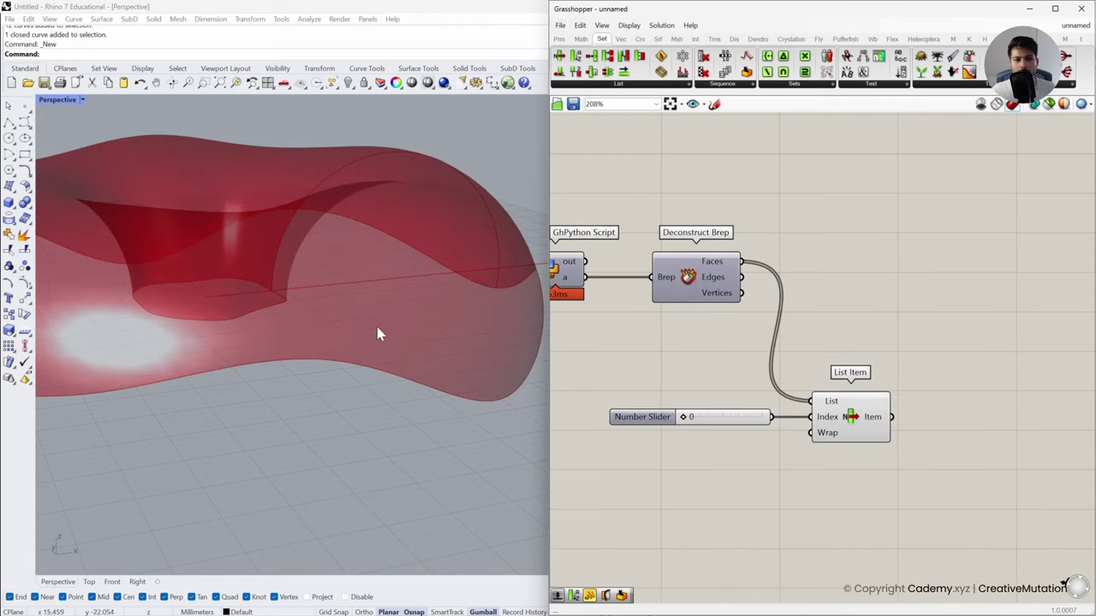
Add a Populate Geometry component and connect the List Item's Item output to its Geometry input
right_drag(377, 333, 324, 318)
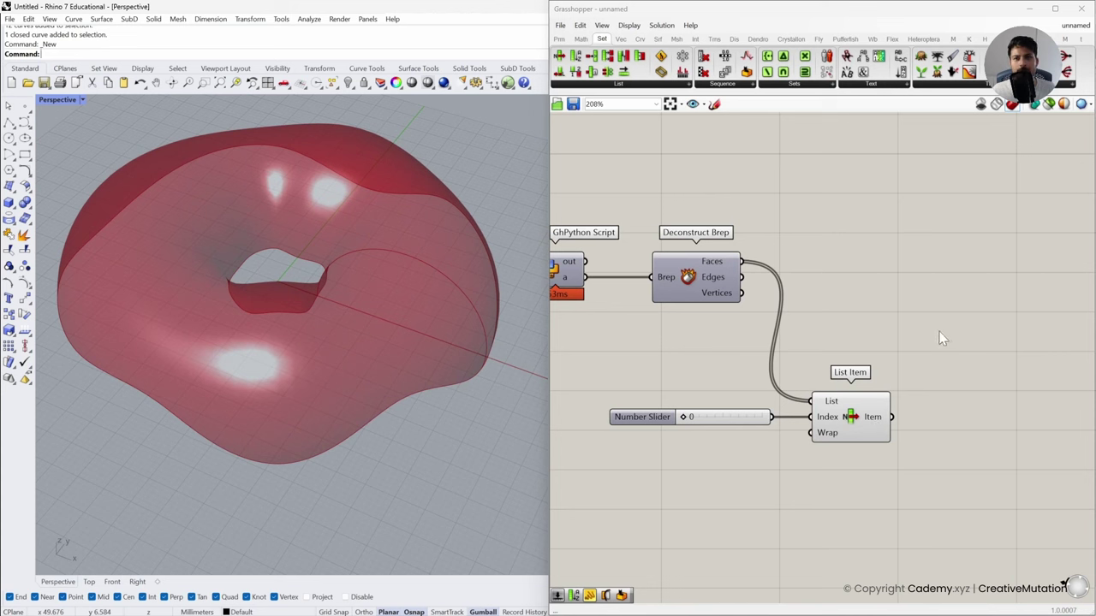
click(621, 40)
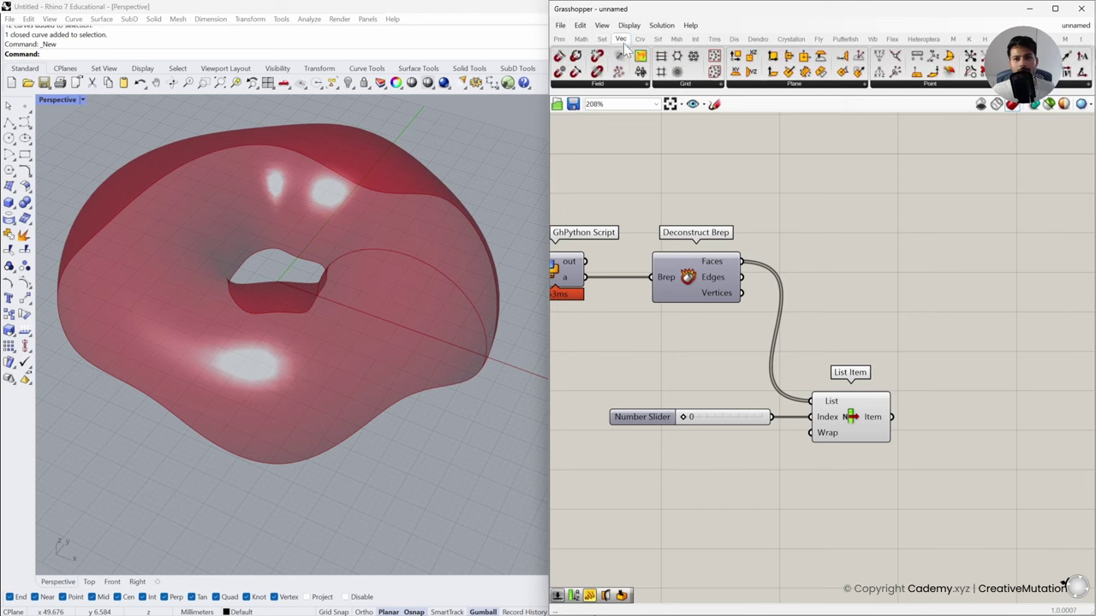
click(685, 84)
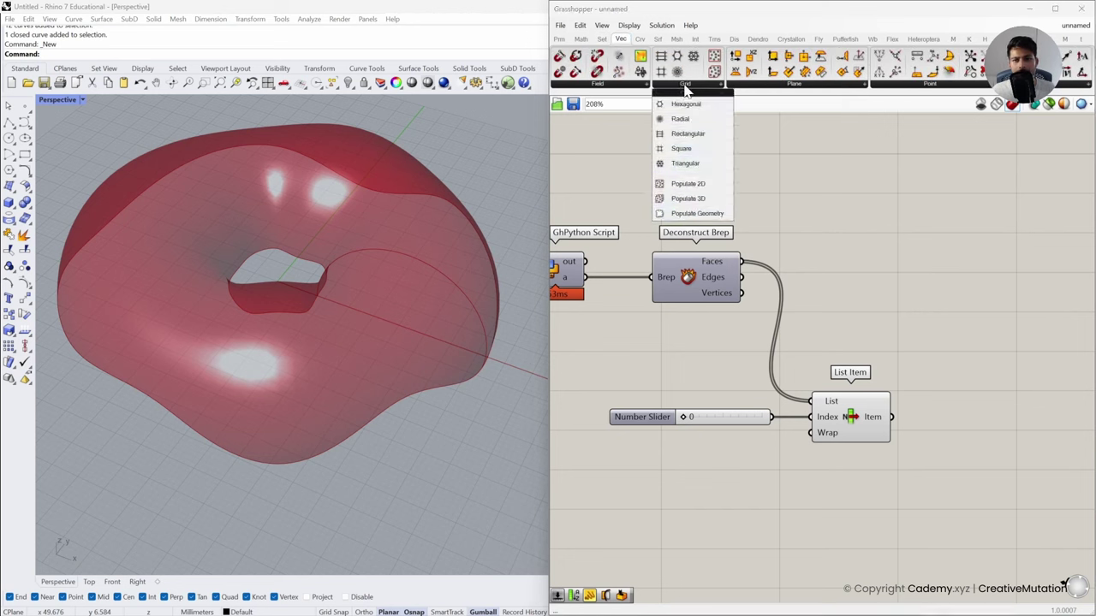
click(697, 215)
click(996, 451)
right_drag(887, 477, 827, 448)
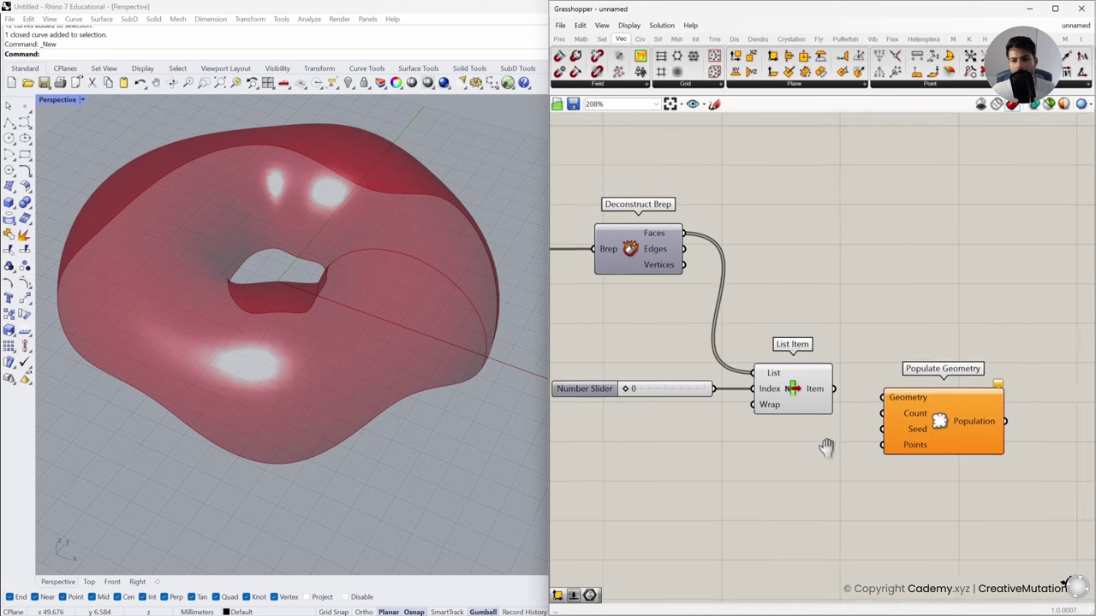
drag(902, 444, 921, 443)
drag(831, 387, 942, 408)
click(840, 429)
right_drag(385, 300, 394, 345)
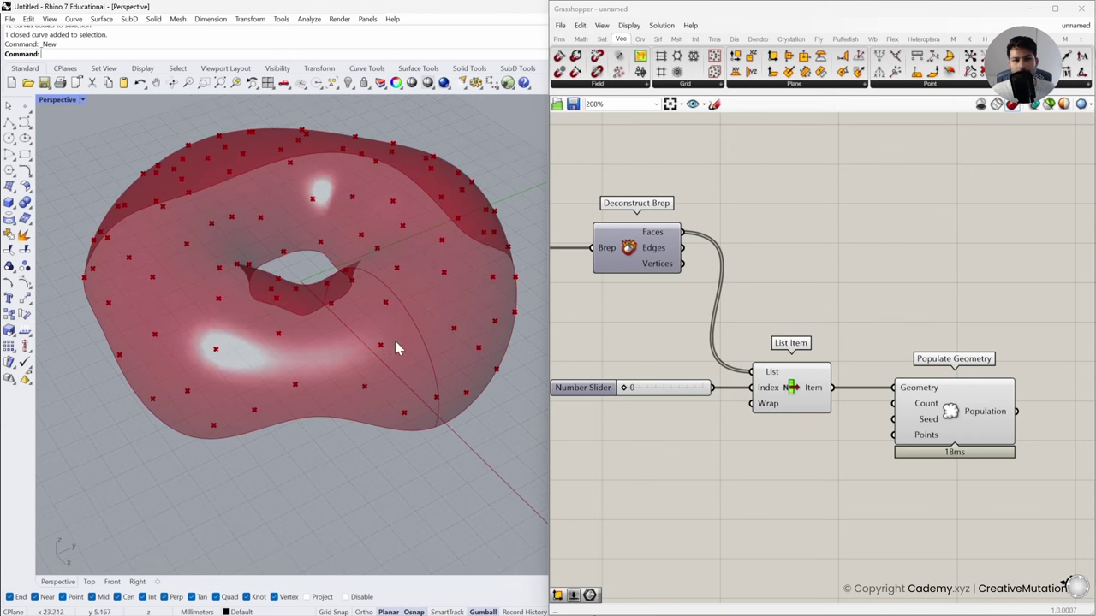
Add a number slider set to 200 and connect it to Populate Geometry's Count input
right_drag(765, 464, 791, 458)
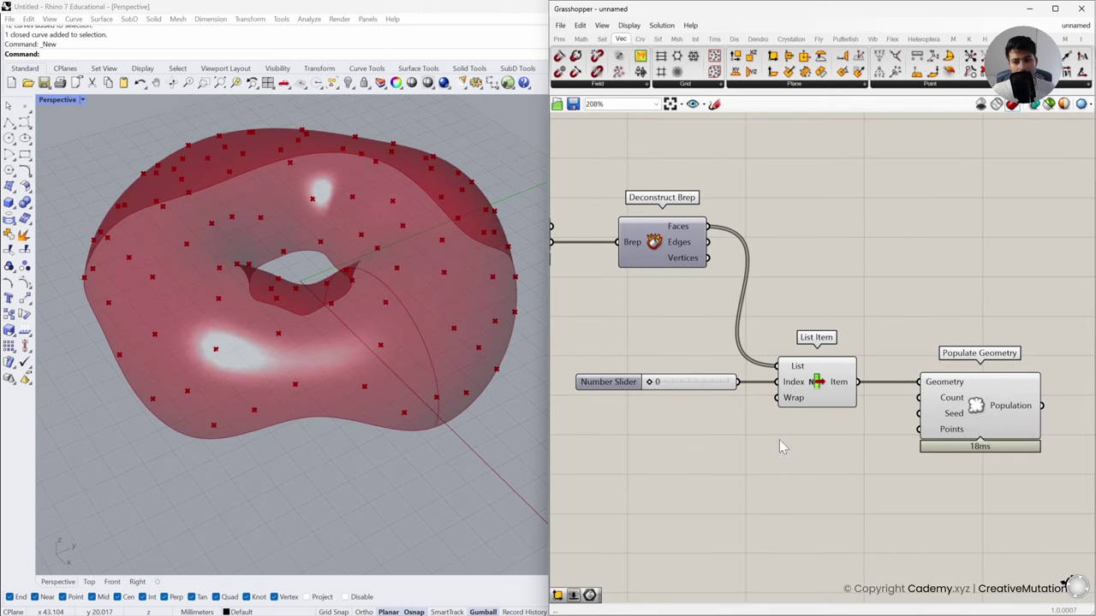
double_click(780, 440)
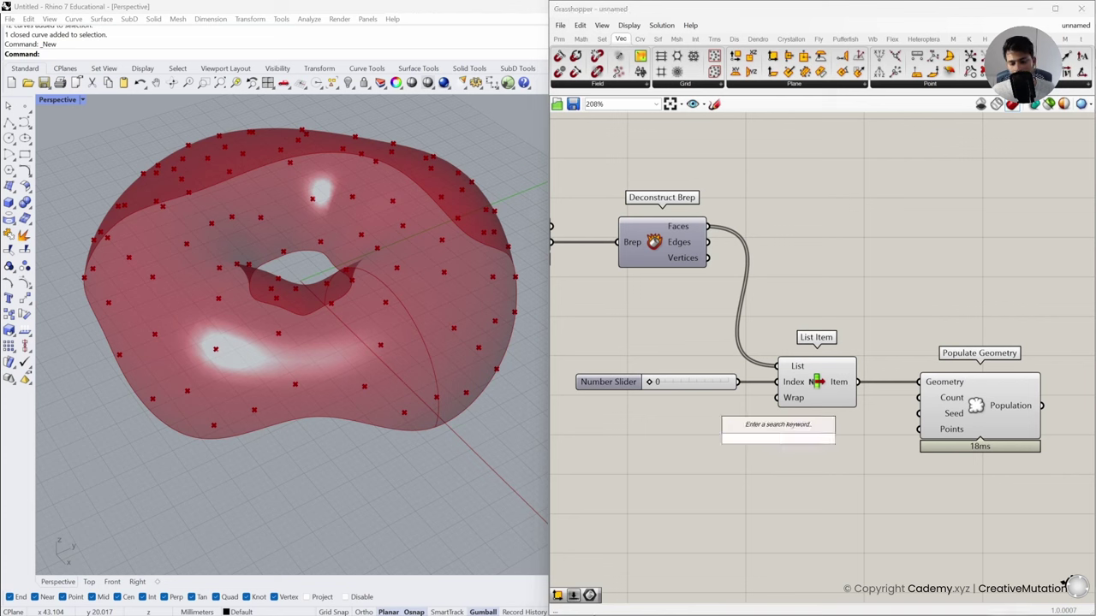
text(20)
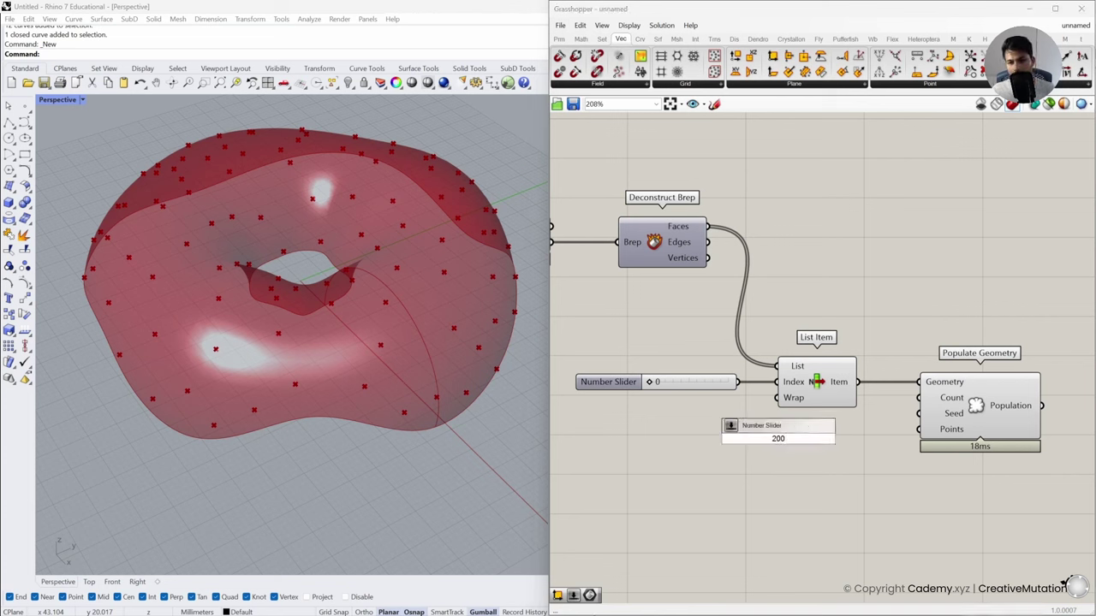
text(0)
key(Return)
drag(920, 398, 823, 455)
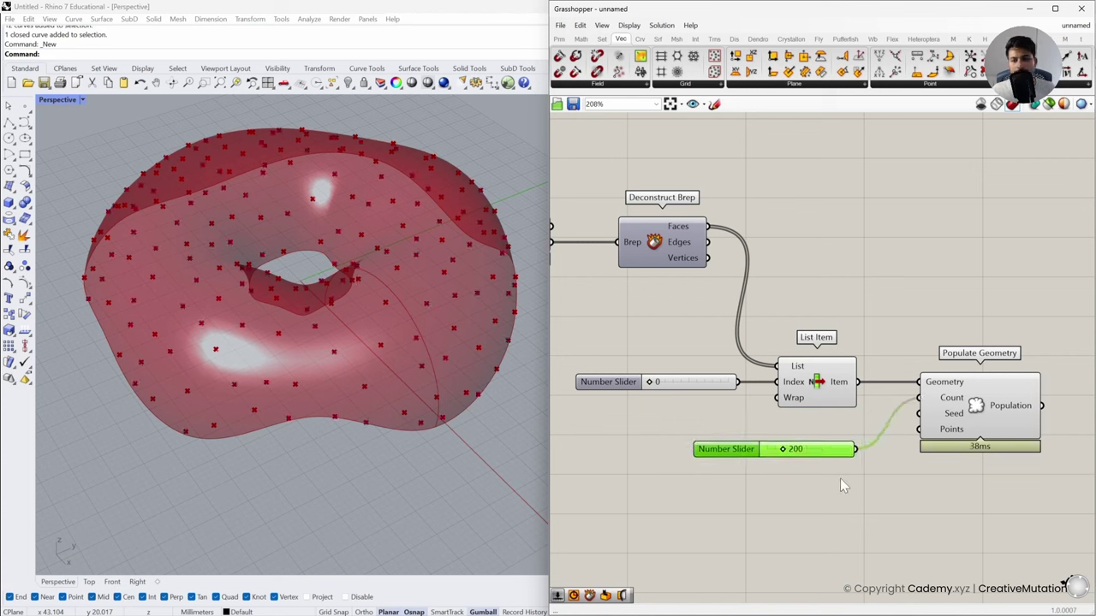
click(836, 480)
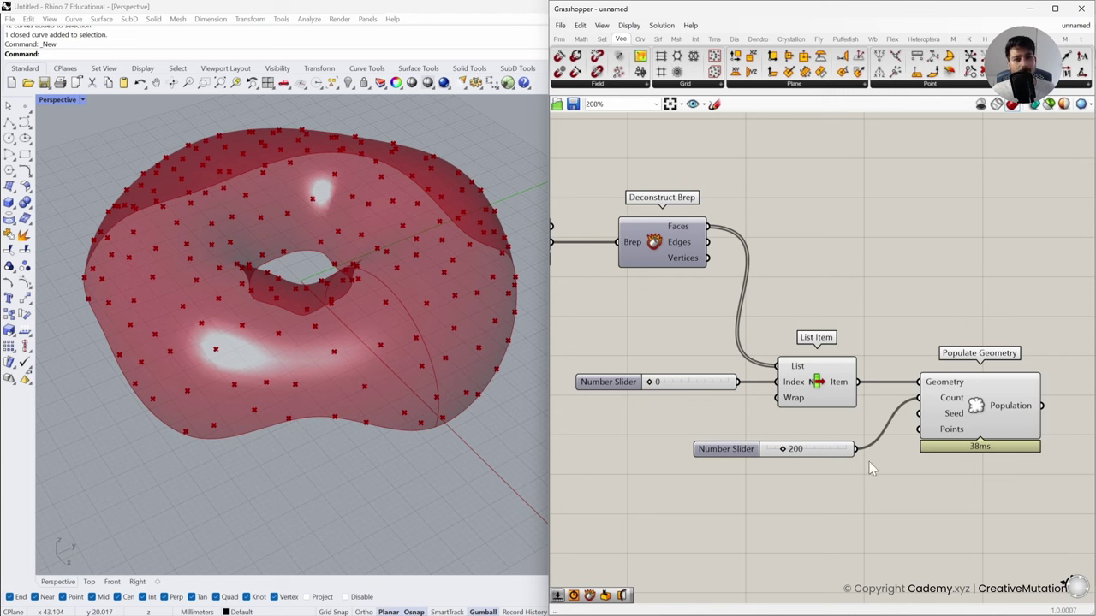
right_drag(304, 321, 366, 291)
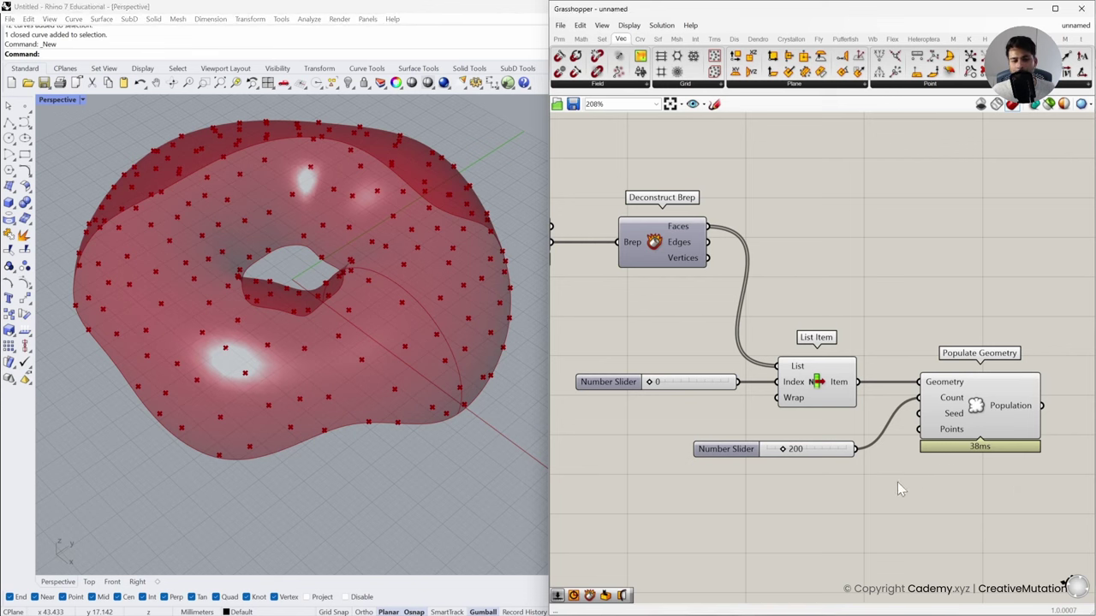
Try a count of 50 on the Populate Geometry slider and restore it to 200
double_click(809, 449)
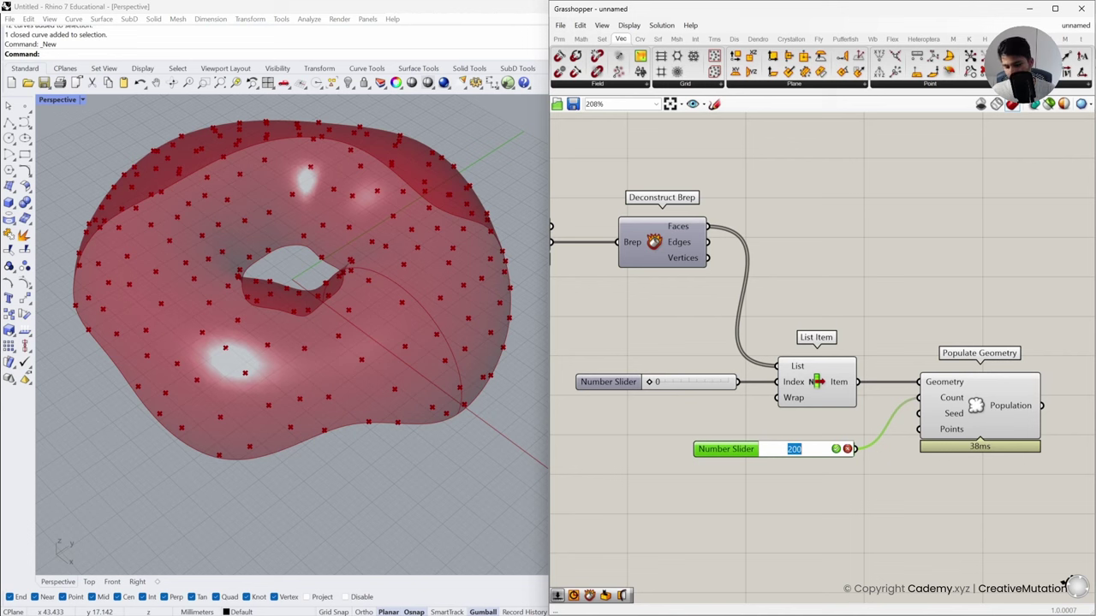
text(50)
key(Return)
click(811, 476)
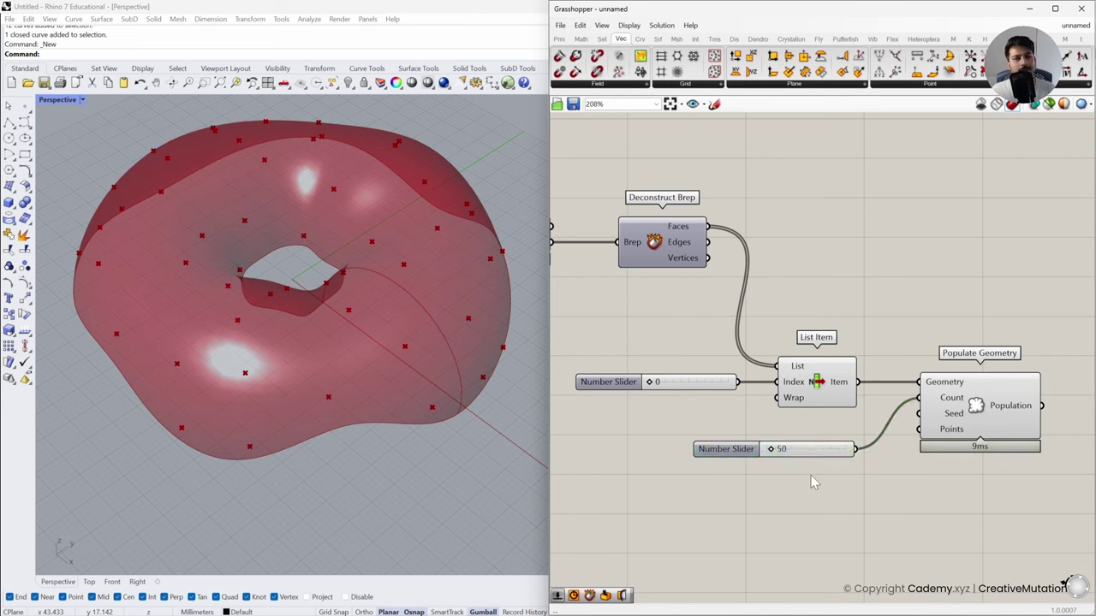
double_click(796, 450)
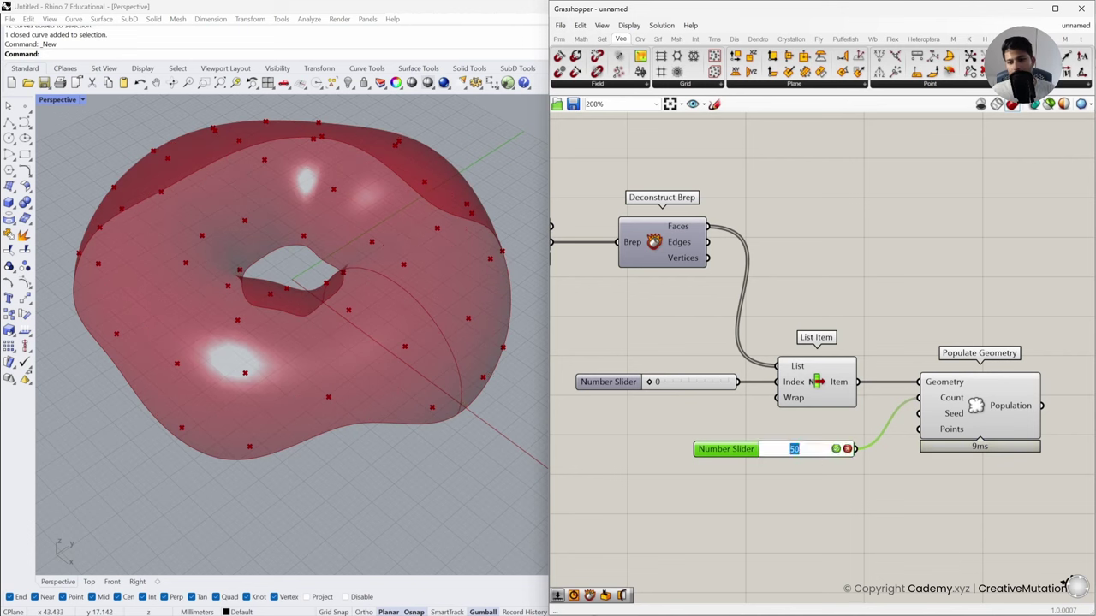
text(200)
key(Return)
click(916, 484)
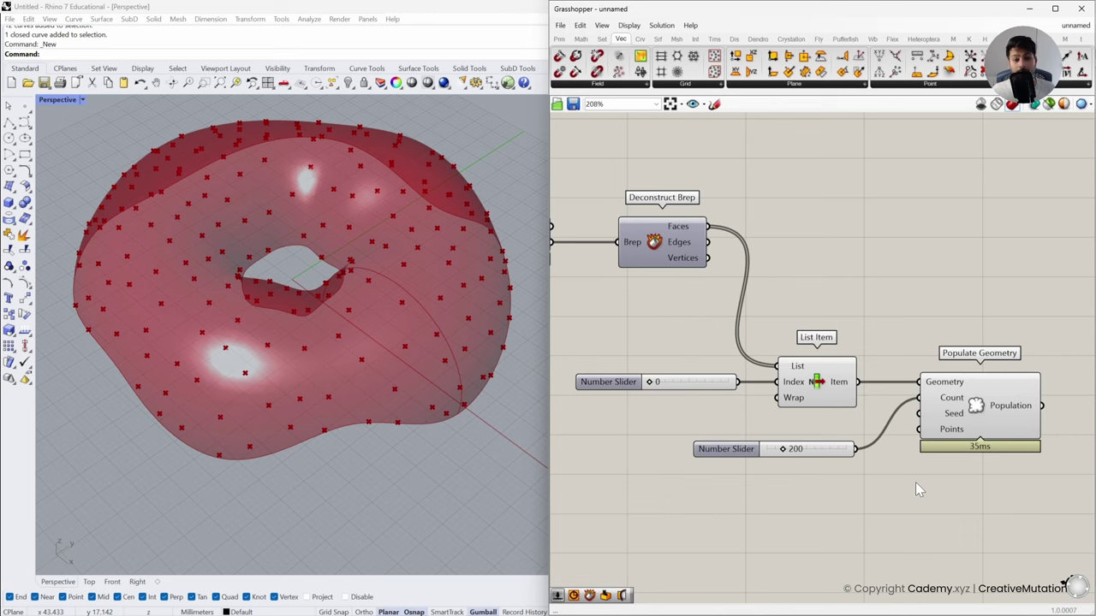
Sketch three short test lines from populated points beside the ring's opening in Rhino and delete them
scroll(304, 315, up, 8)
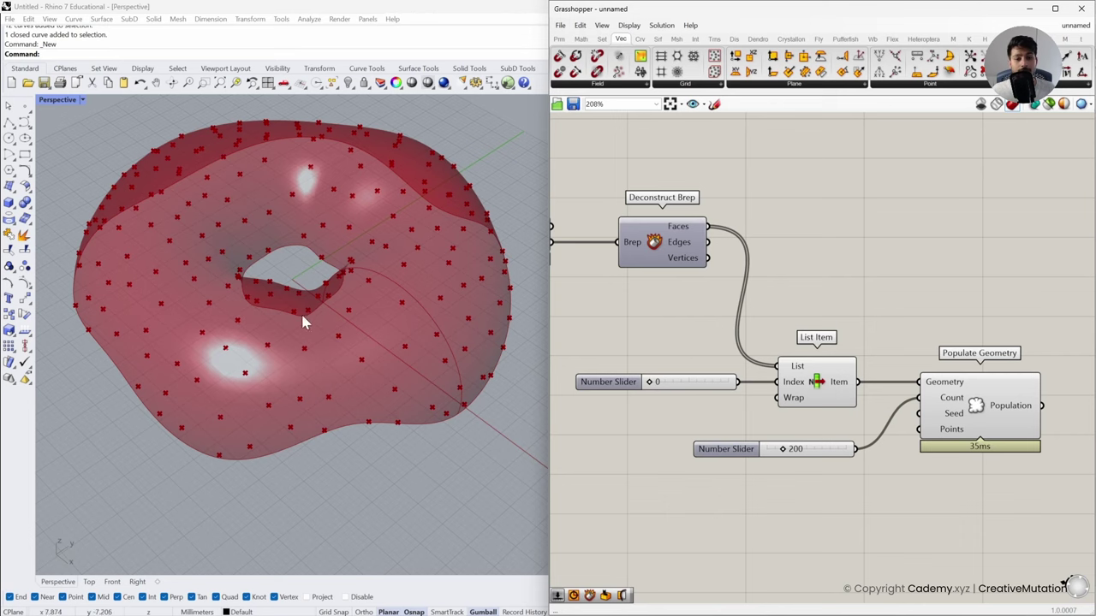
scroll(411, 330, up, 10)
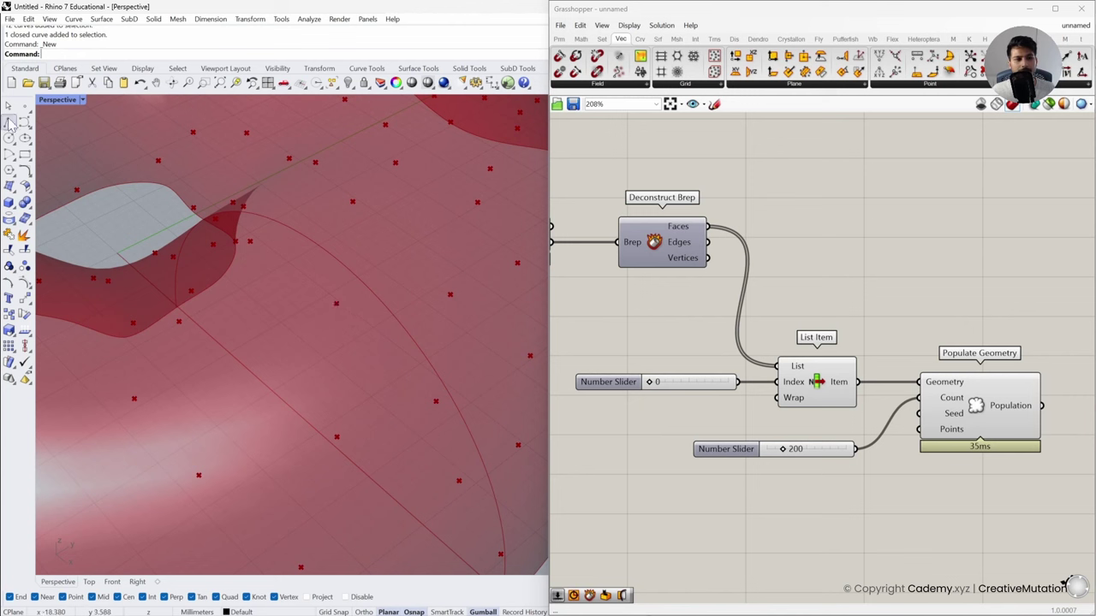
click(9, 122)
click(390, 308)
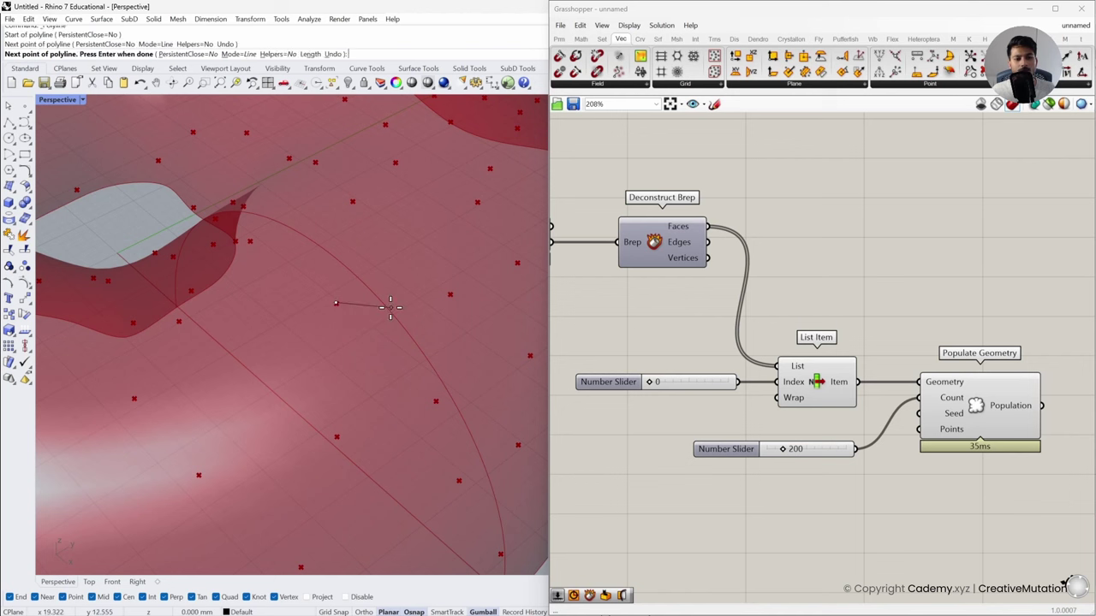
right_click(435, 258)
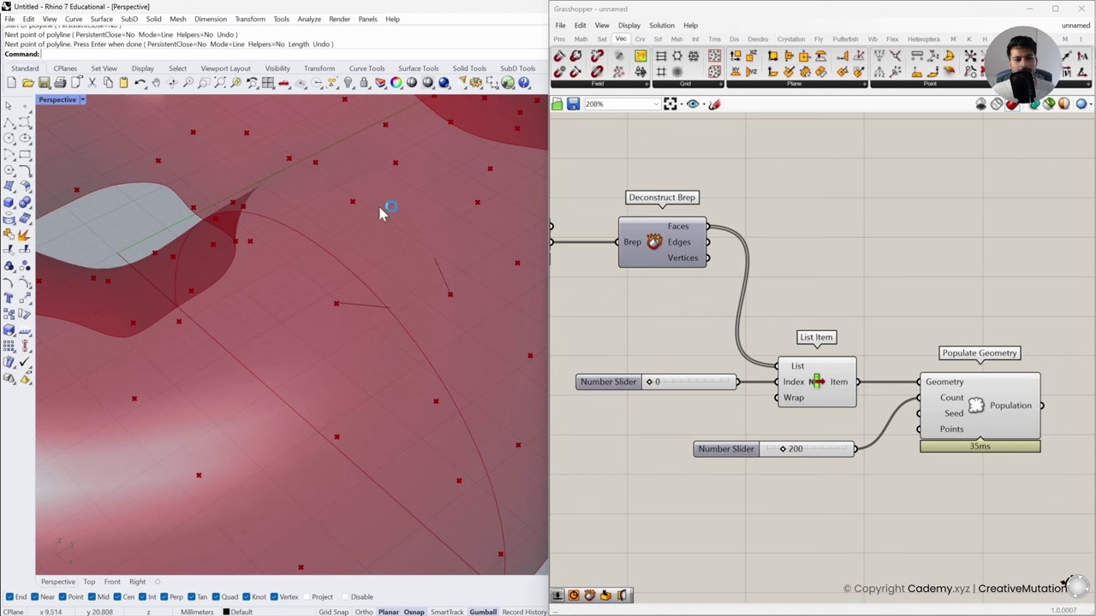
right_click(379, 211)
click(353, 202)
click(378, 250)
right_click(377, 255)
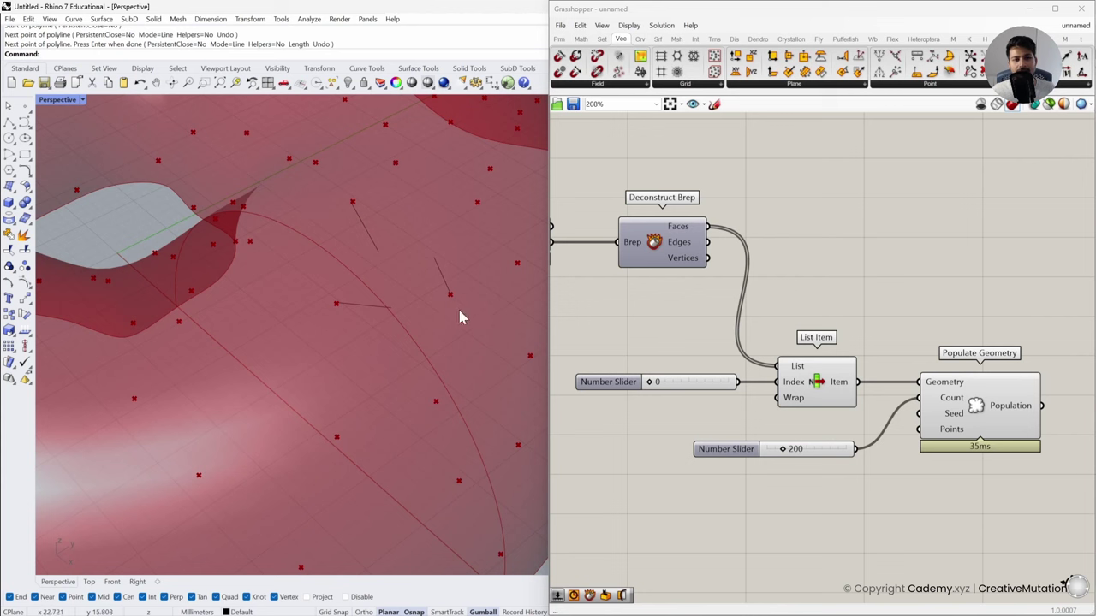
drag(464, 181, 305, 327)
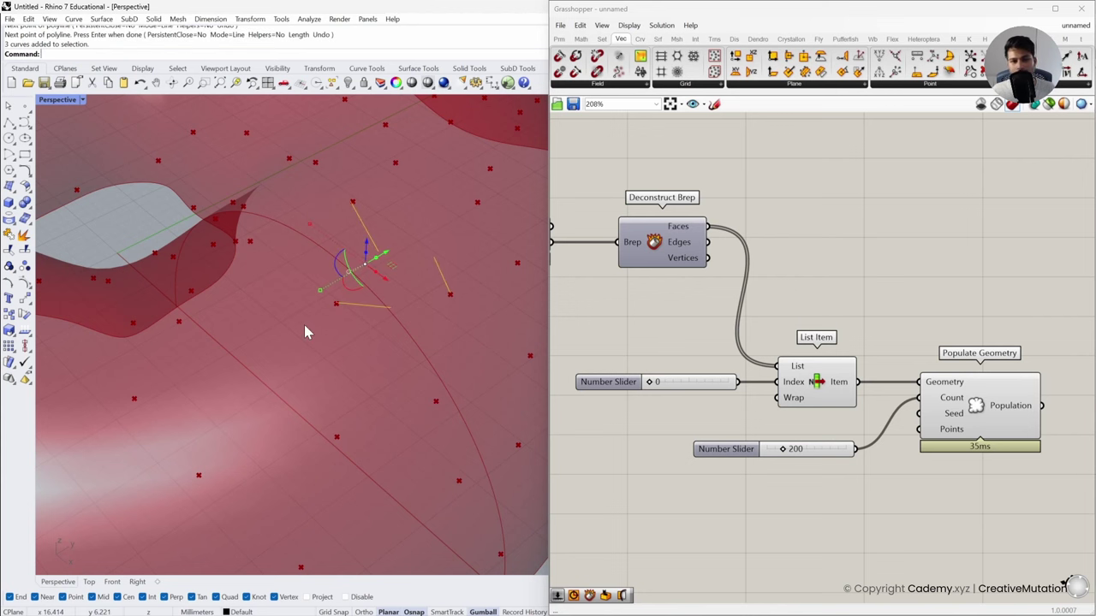
key(Delete)
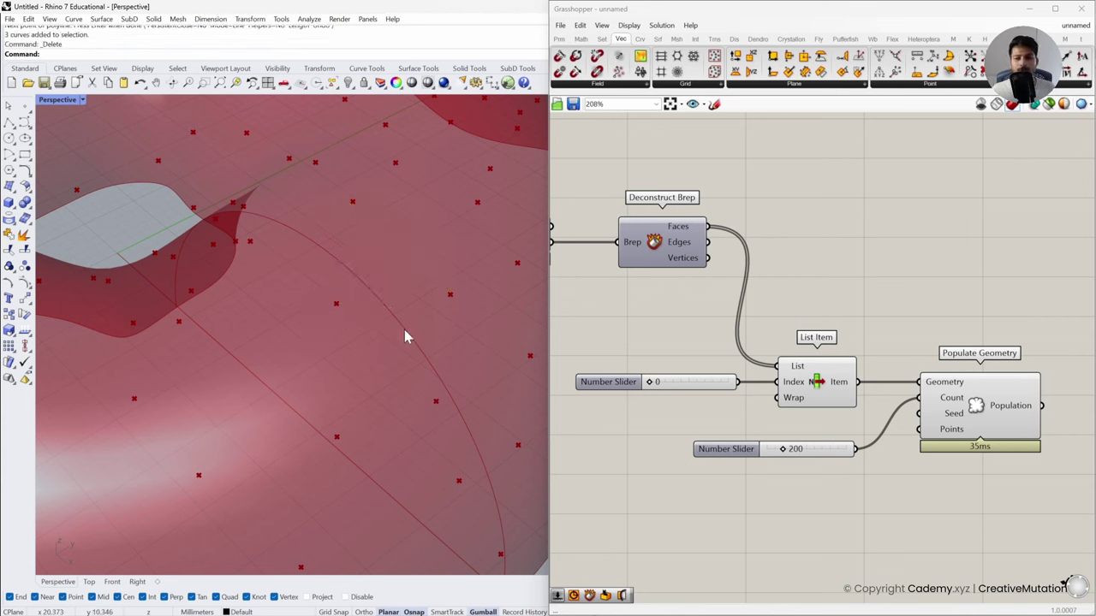
Add a Line SDL component in Grasshopper and connect Populate Geometry's Population output to its Start input
right_drag(957, 477, 758, 458)
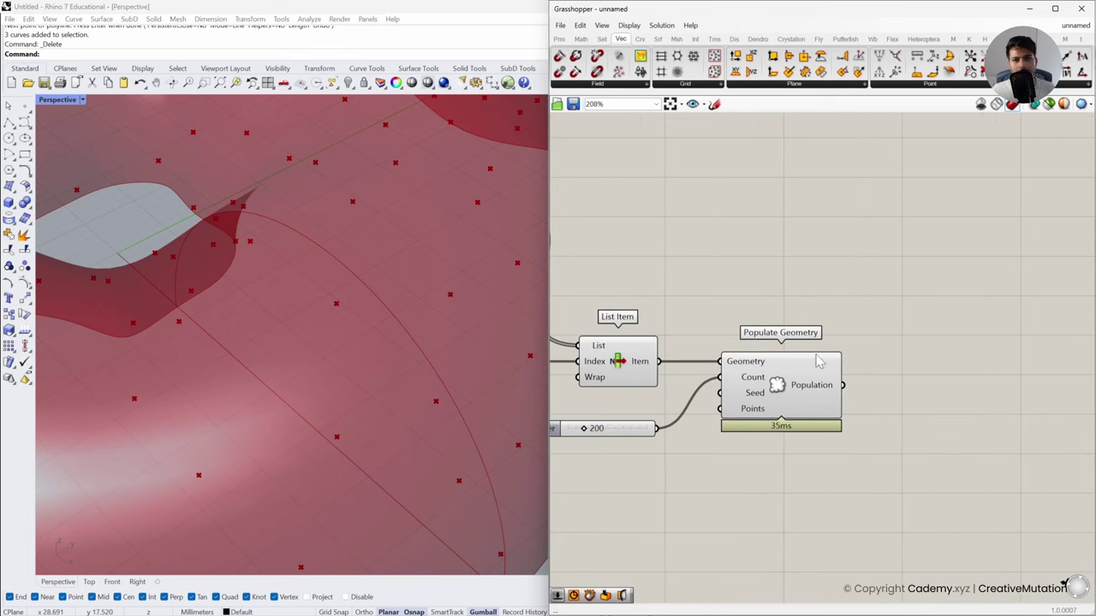
click(641, 41)
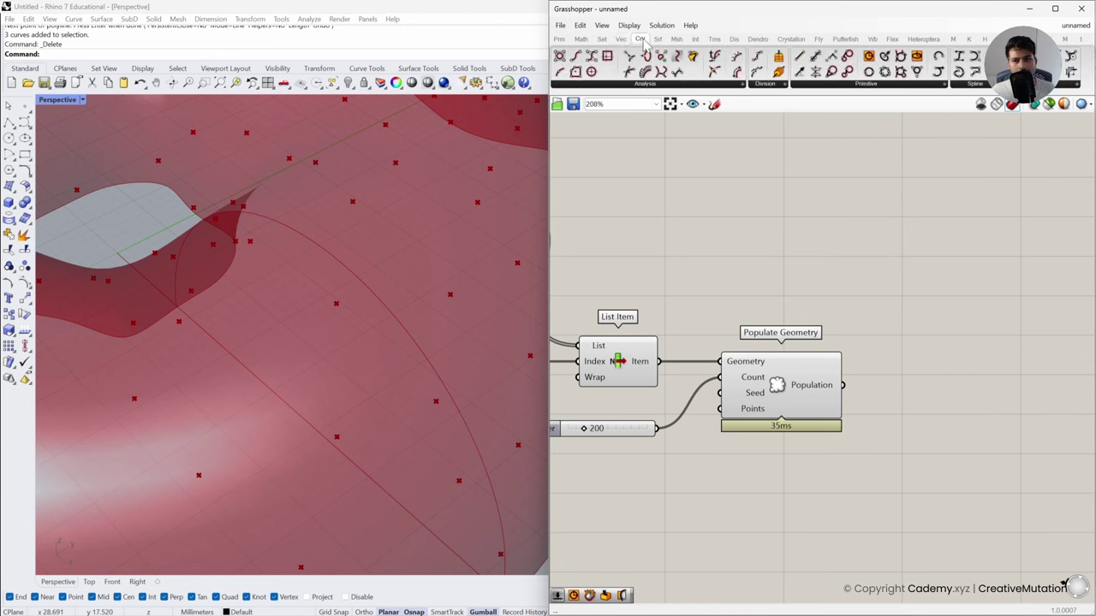
click(846, 84)
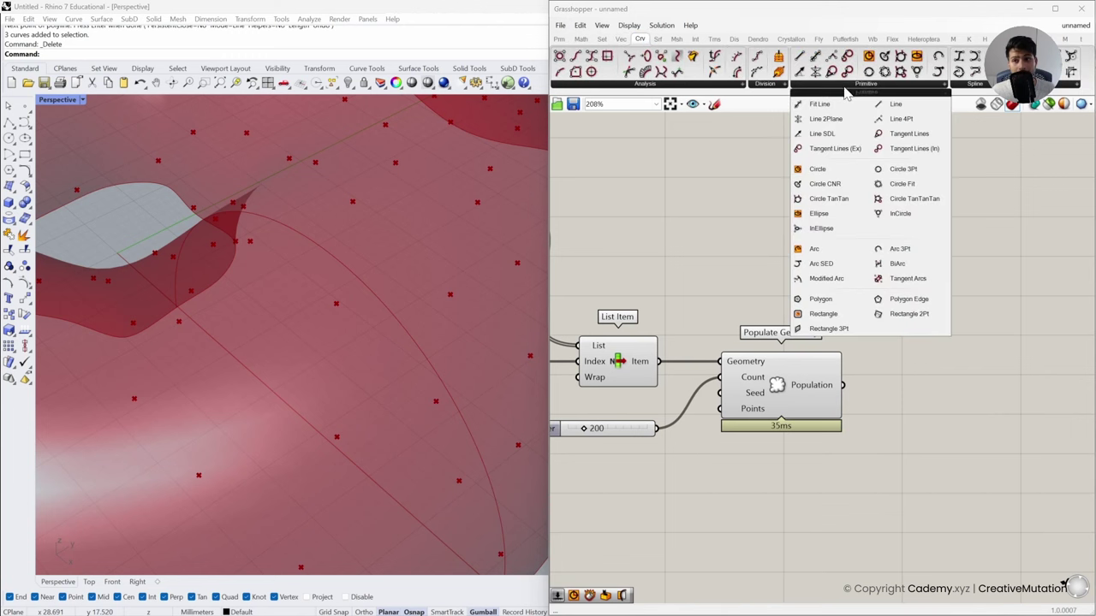
click(824, 143)
click(967, 394)
right_drag(952, 417, 878, 354)
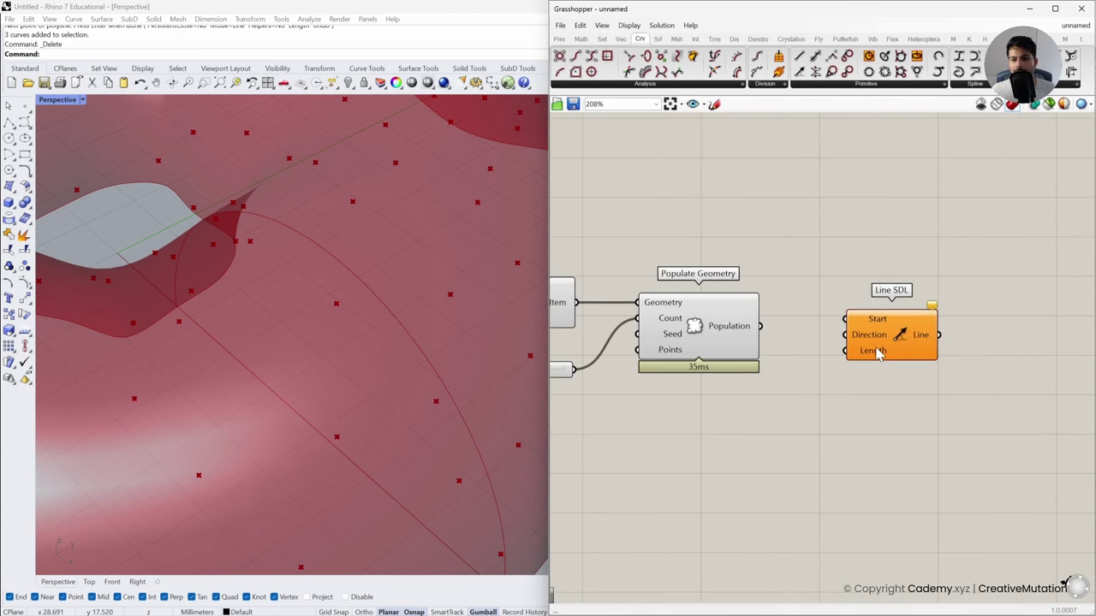
drag(878, 354, 890, 371)
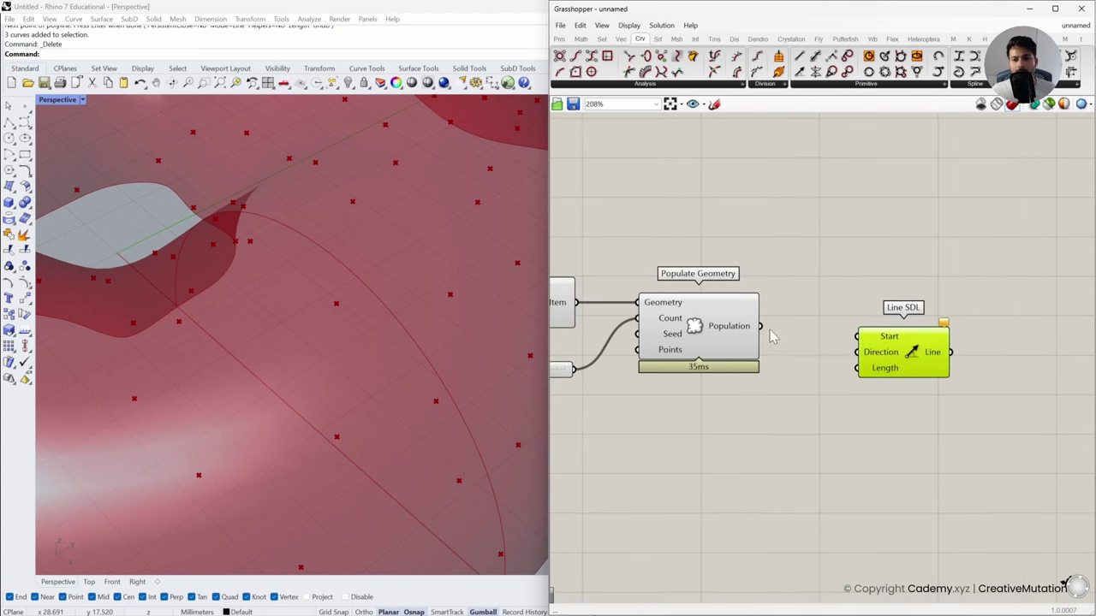
drag(760, 326, 915, 374)
click(835, 420)
scroll(344, 332, down, 5)
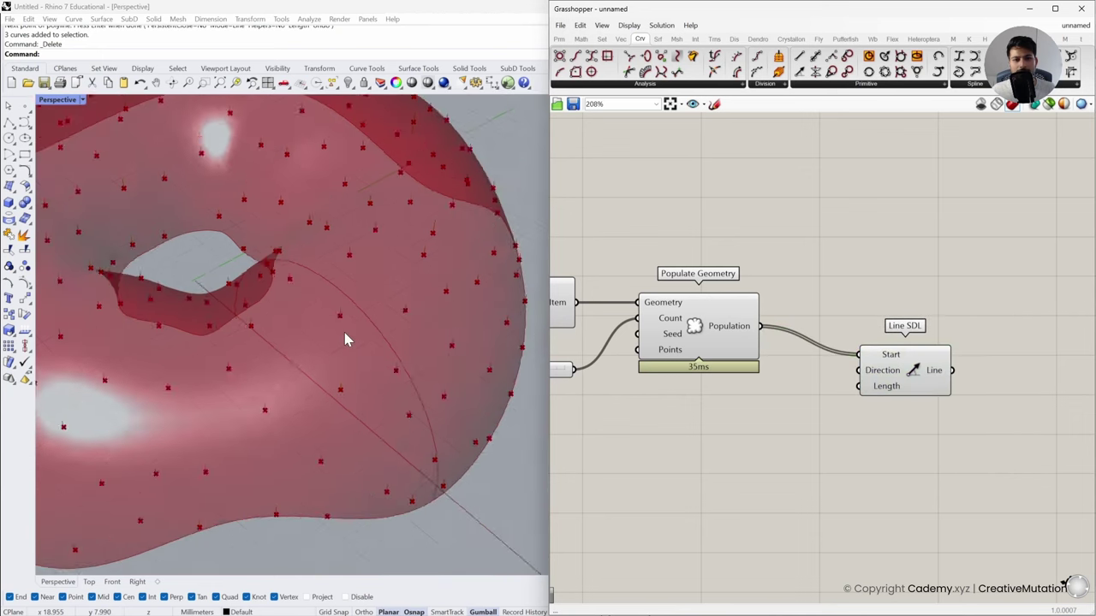
right_drag(344, 332, 385, 287)
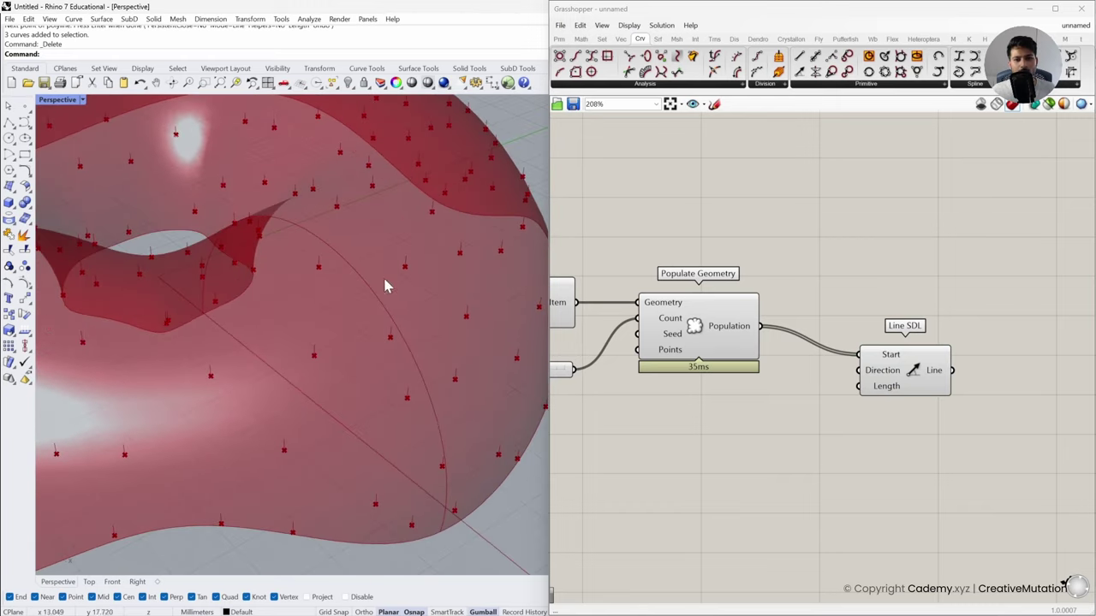
Add a decimal number slider, connect it to Line SDL's Length input, and set it to 10.00
double_click(773, 436)
text(2)
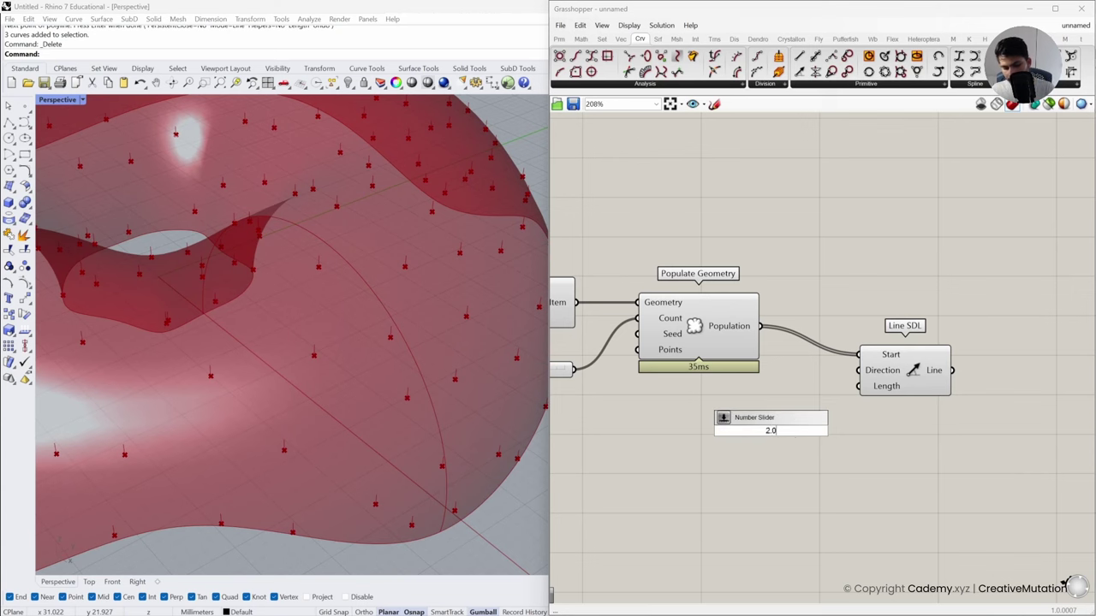
key(Return)
drag(853, 431, 859, 386)
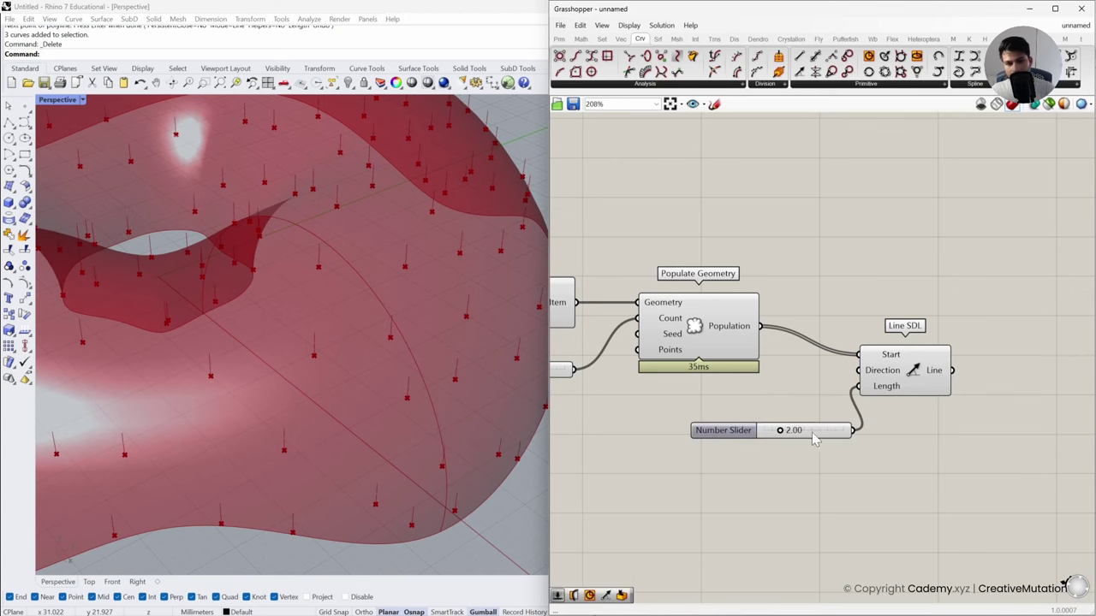
drag(780, 430, 841, 431)
right_drag(385, 462, 386, 360)
Move the Line SDL component and its length slider further down, below Populate Geometry
drag(807, 439, 809, 495)
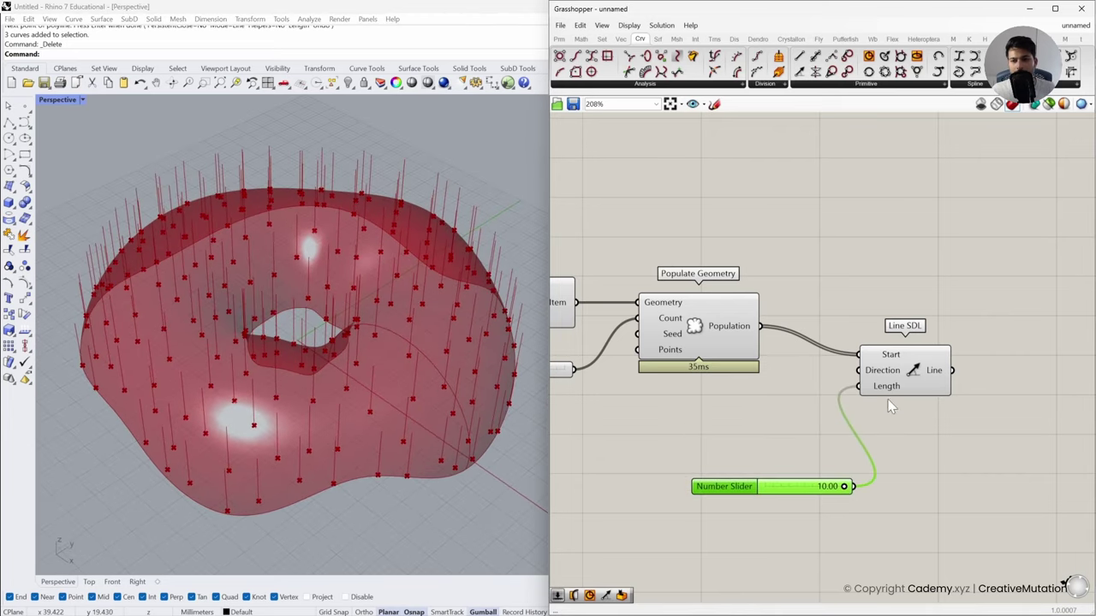
drag(891, 399, 917, 496)
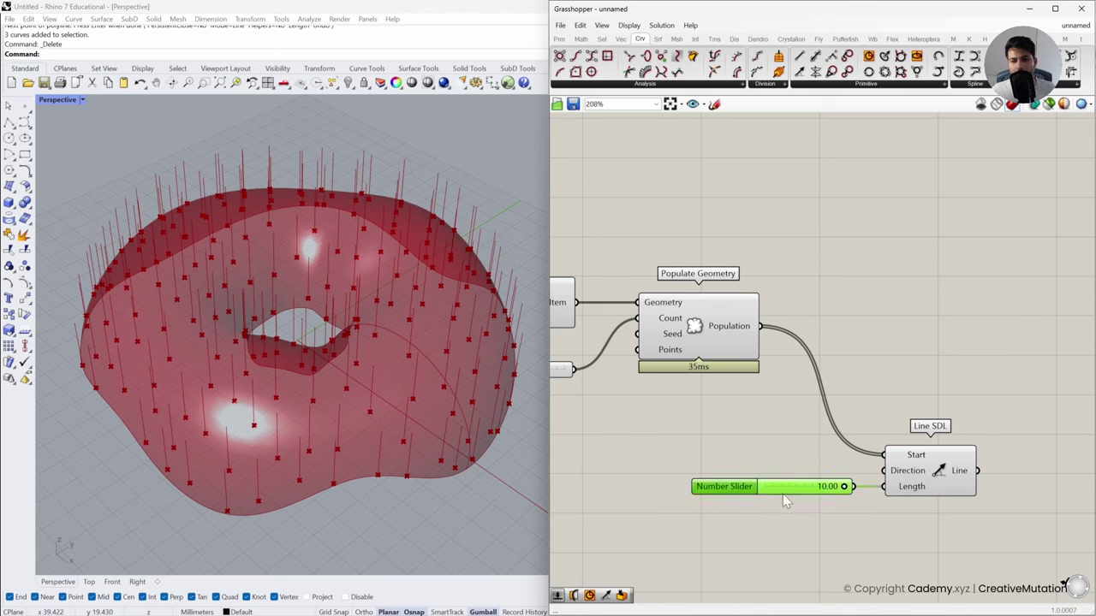
drag(783, 494, 786, 536)
right_drag(763, 486, 775, 453)
right_drag(412, 351, 375, 388)
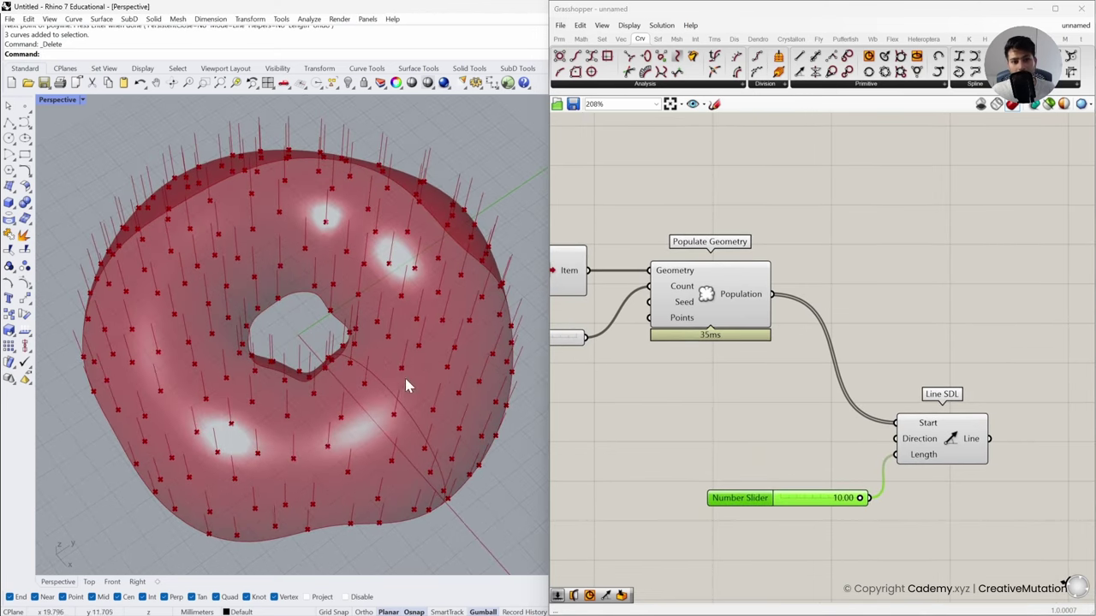
right_drag(405, 379, 395, 362)
click(826, 425)
Add a Vector XYZ component in Grasshopper below Populate Geometry and check the data of its Vector output
right_drag(826, 425, 876, 368)
click(621, 40)
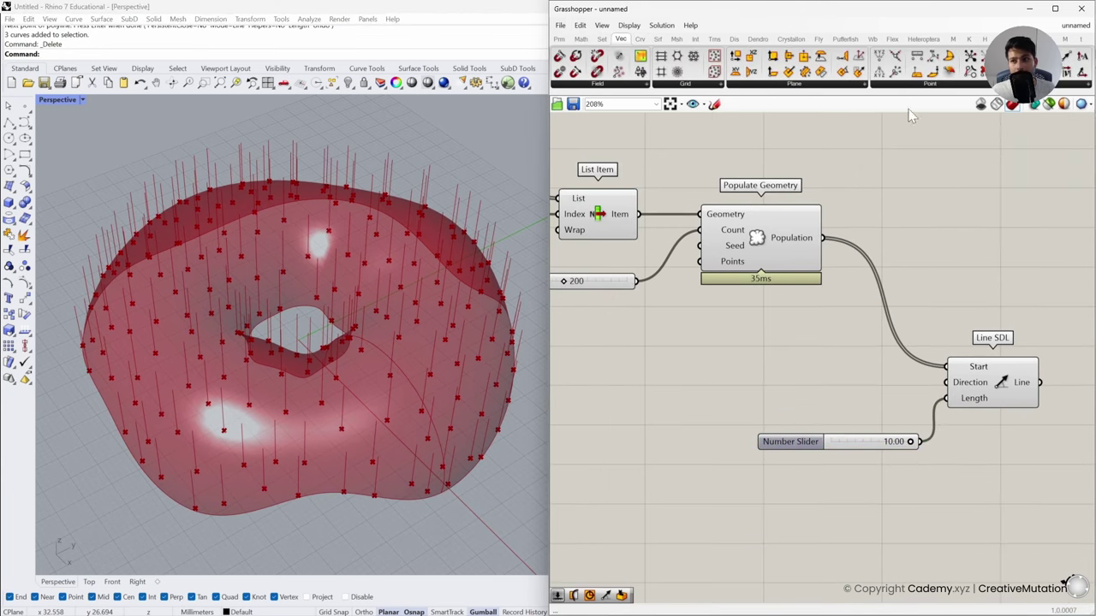
click(1039, 84)
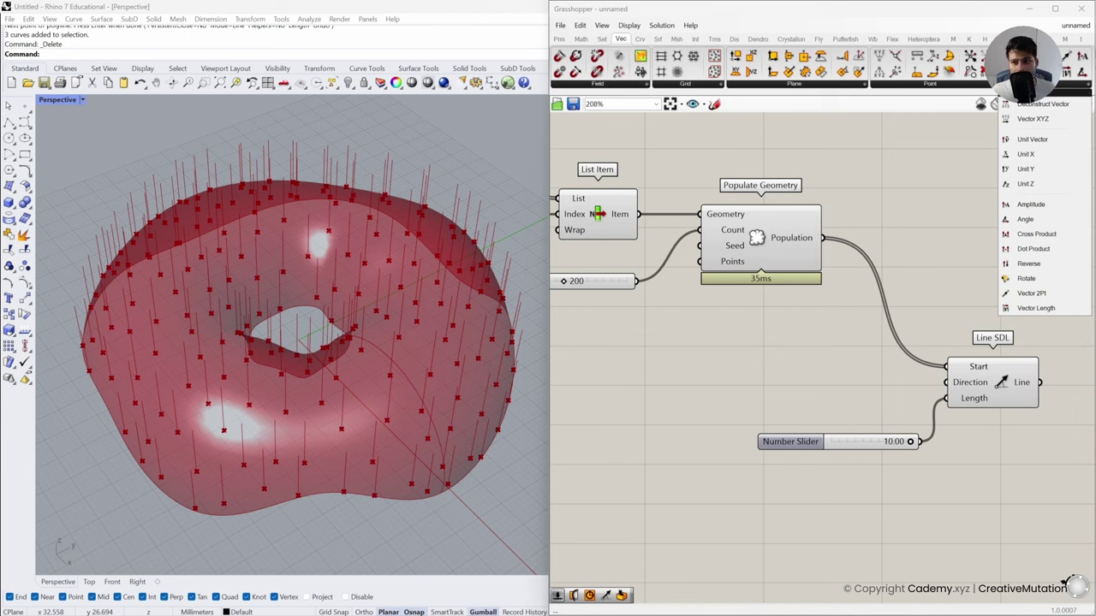
click(1041, 125)
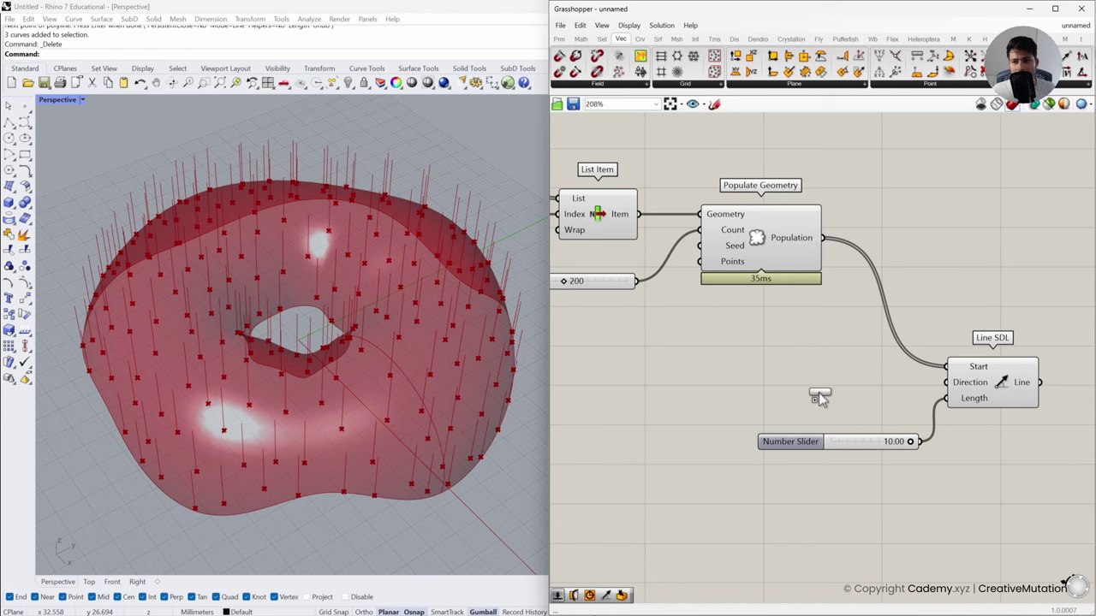
click(783, 380)
click(650, 442)
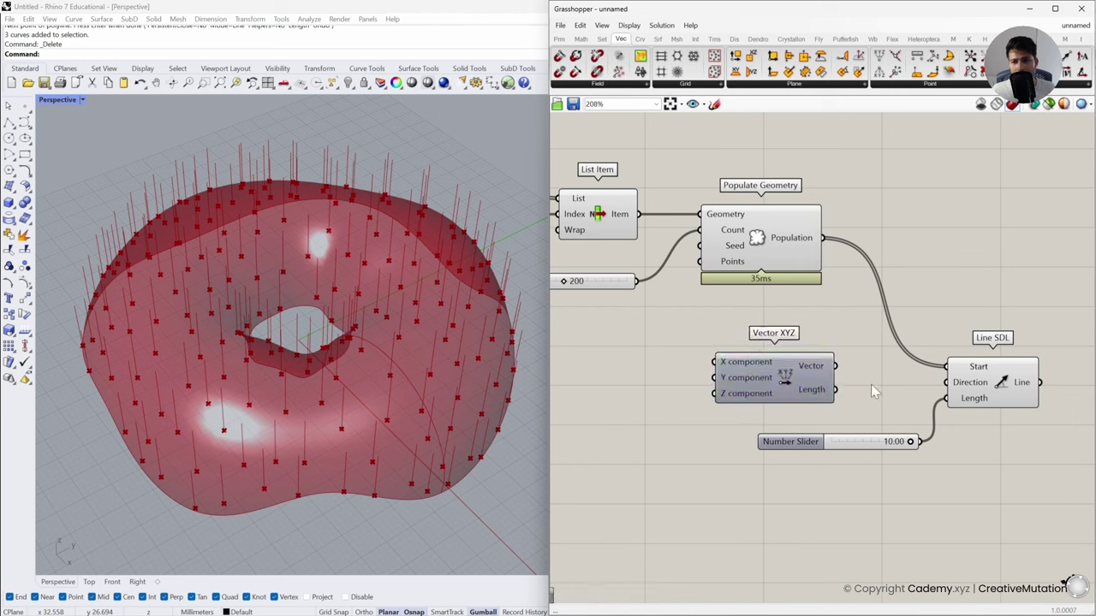
mouse_move(803, 244)
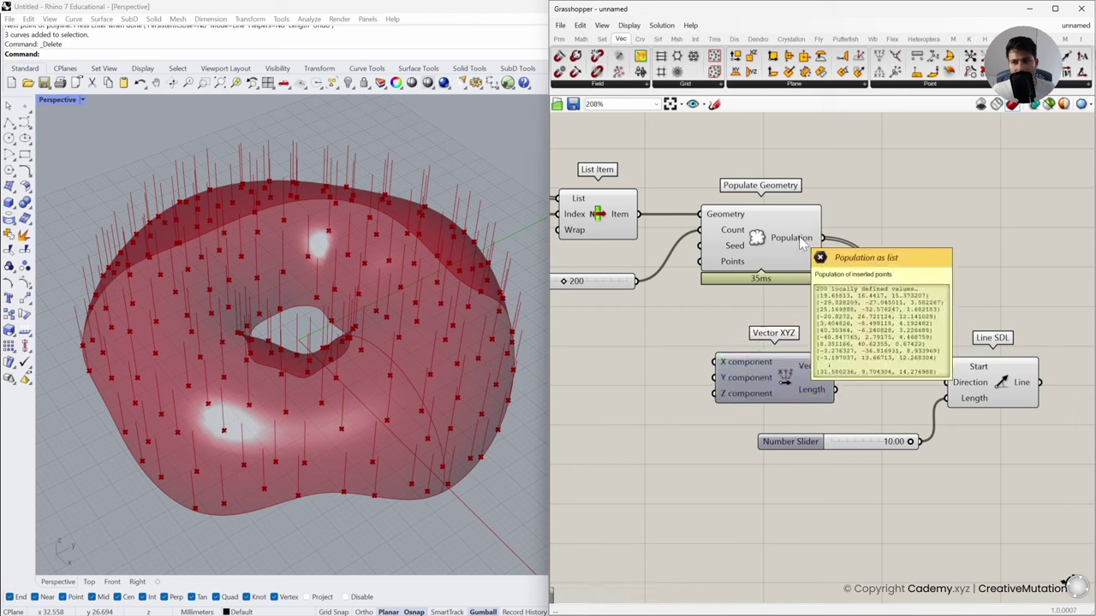
mouse_move(807, 366)
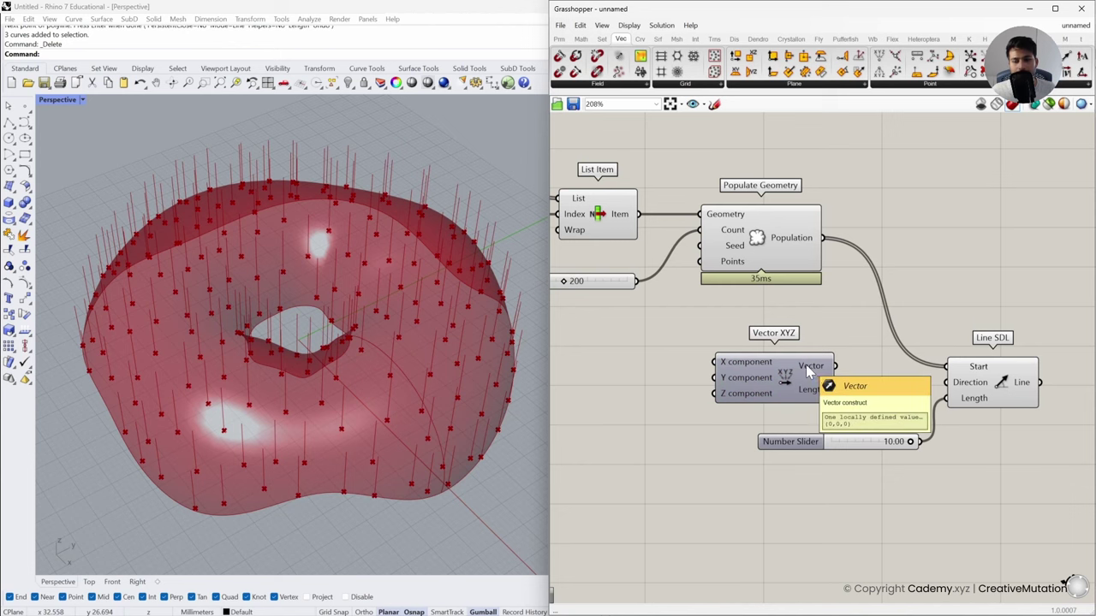
Add a Random component and place it beside Vector XYZ, on its input side
right_drag(688, 376, 789, 326)
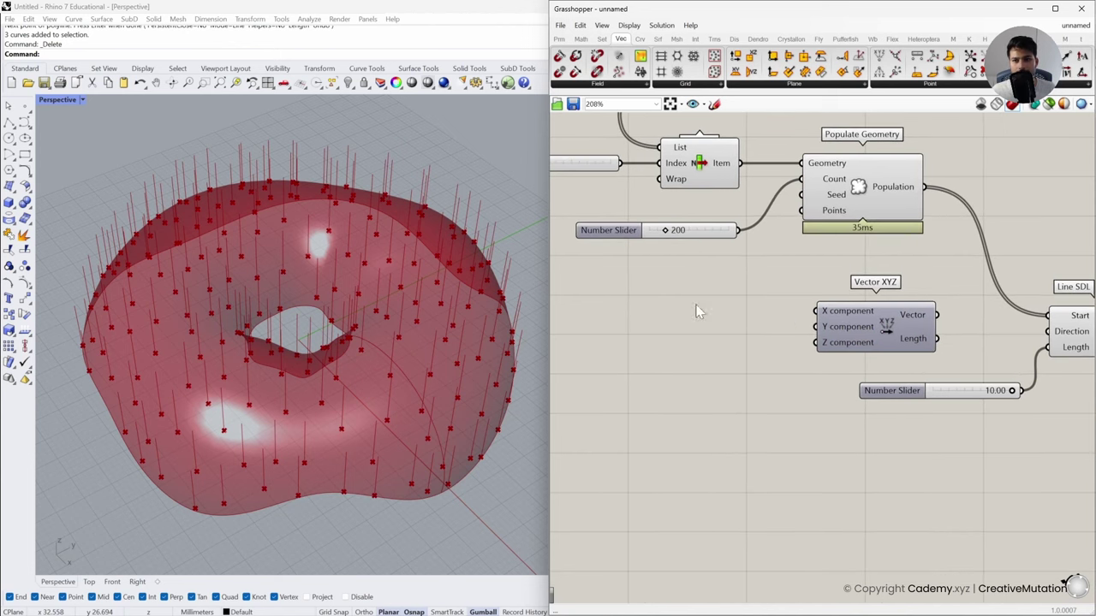
click(603, 41)
click(745, 85)
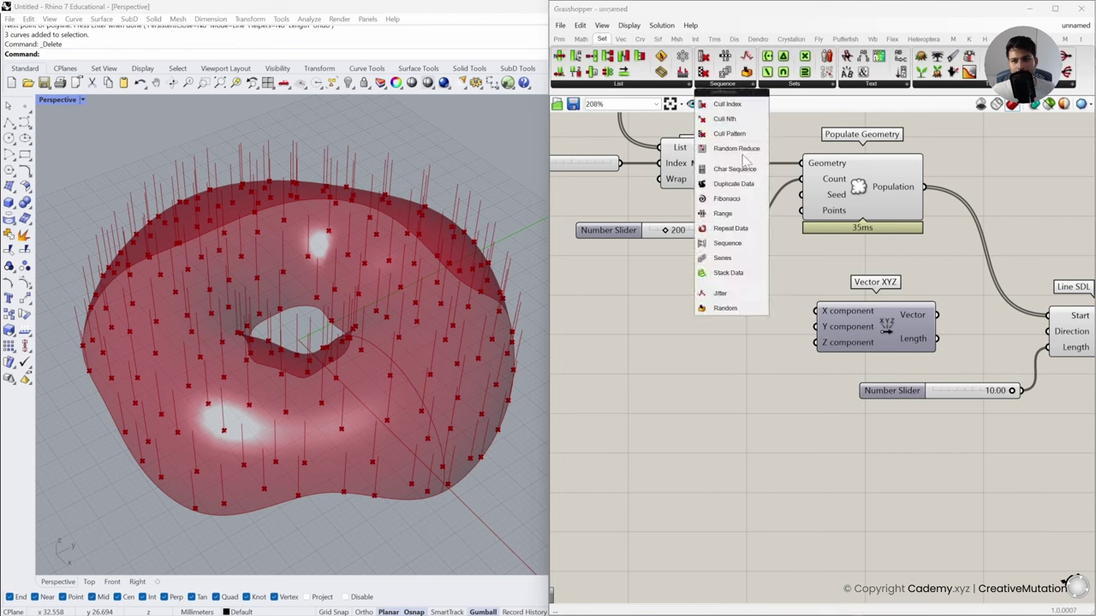
drag(718, 305, 680, 344)
right_drag(760, 385, 862, 375)
click(775, 363)
drag(778, 330, 750, 327)
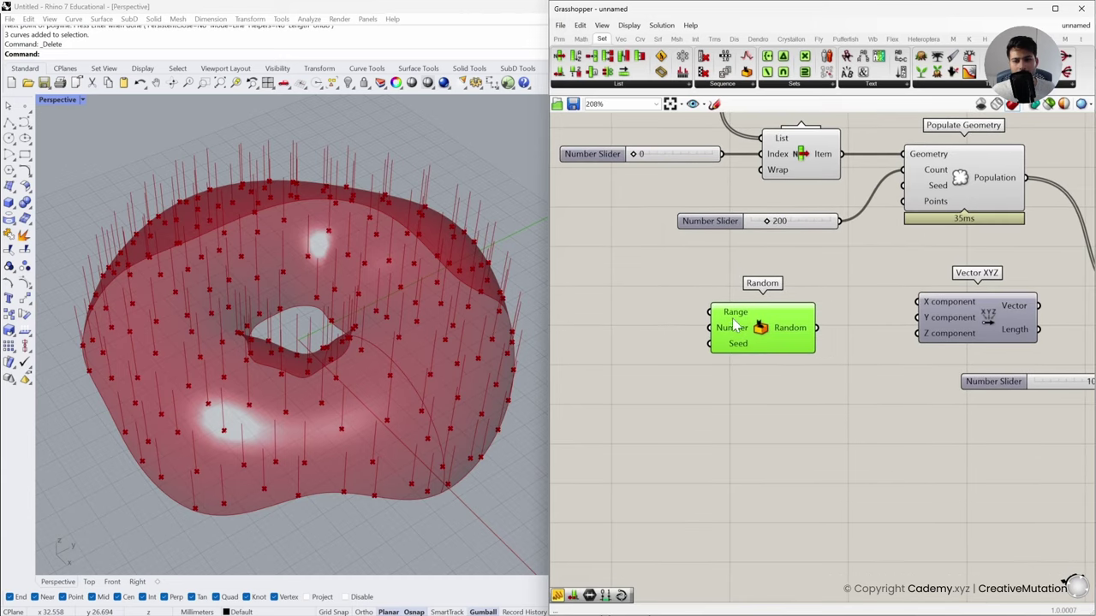
right_drag(623, 324, 665, 328)
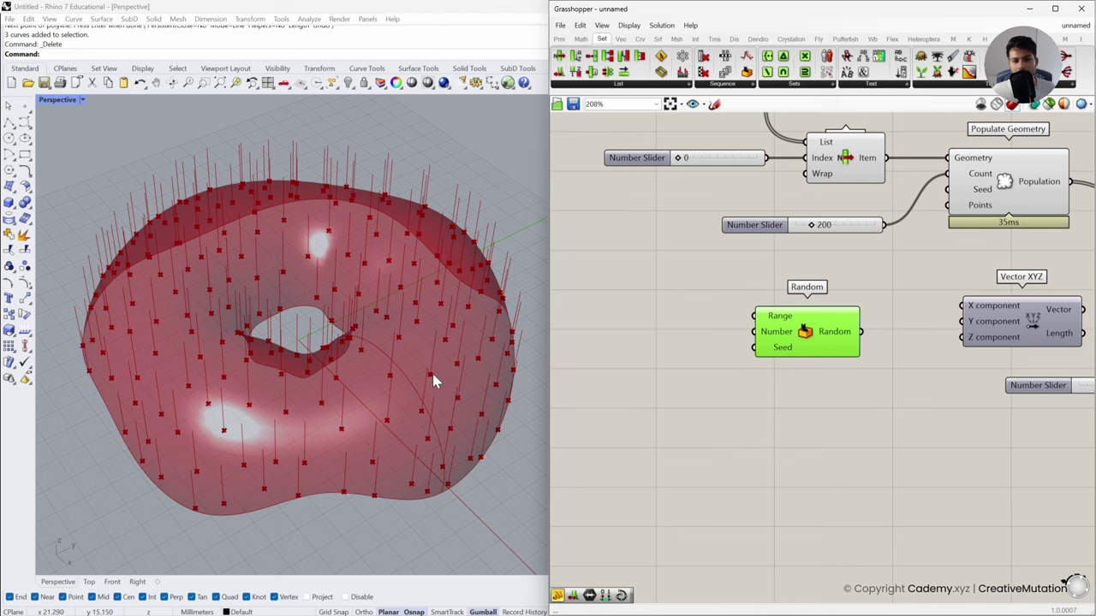
scroll(443, 392, up, 5)
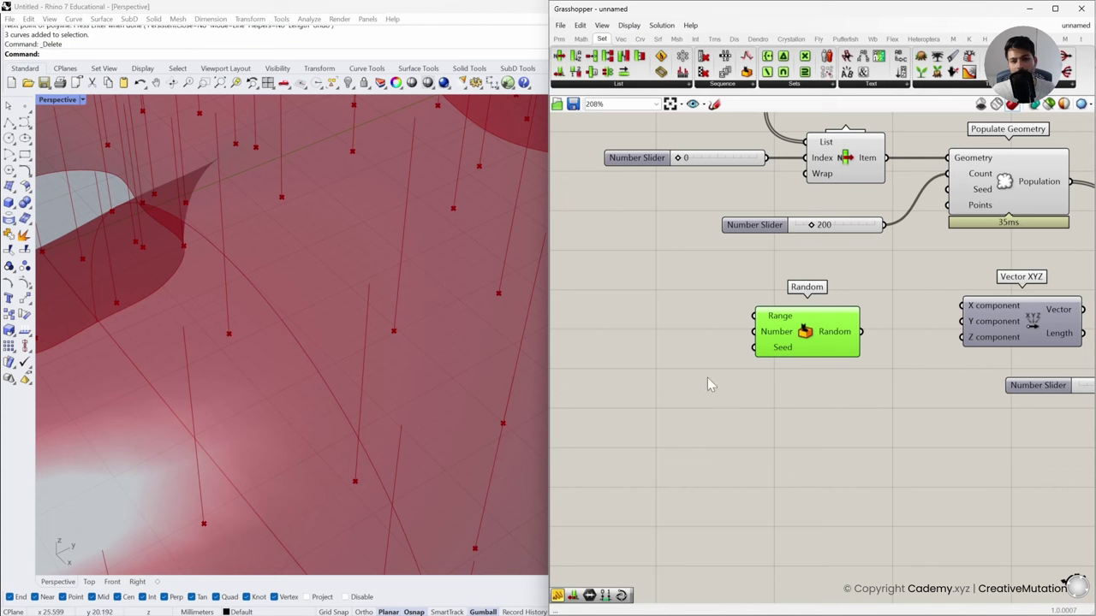
Add a Construct Domain component and place it beside Random, on its input side
right_drag(709, 356, 775, 355)
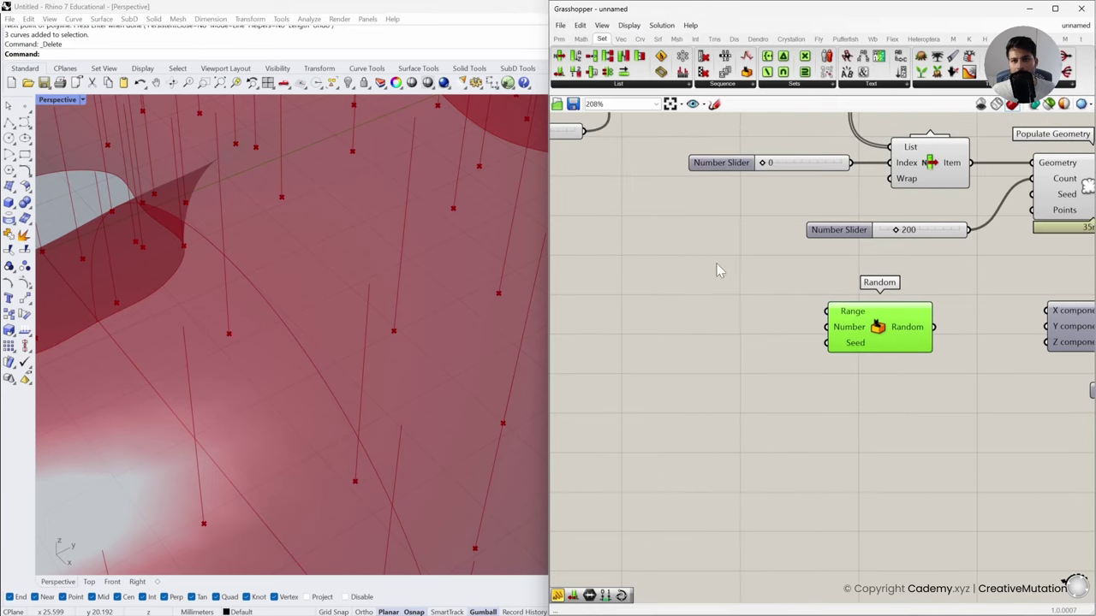
click(580, 40)
click(589, 85)
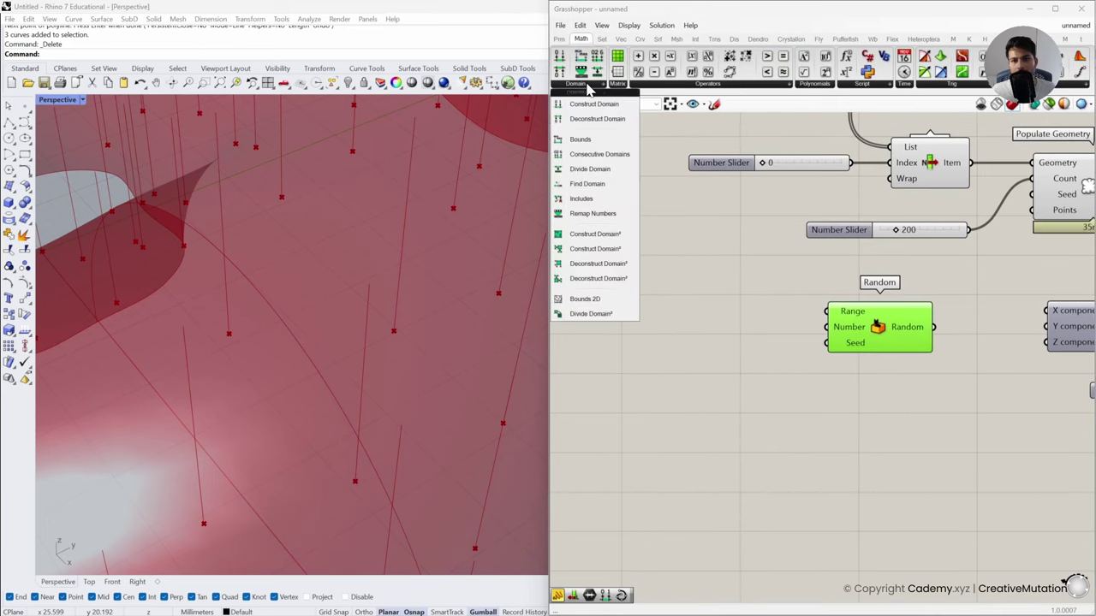
click(589, 105)
click(700, 329)
right_drag(688, 332, 745, 345)
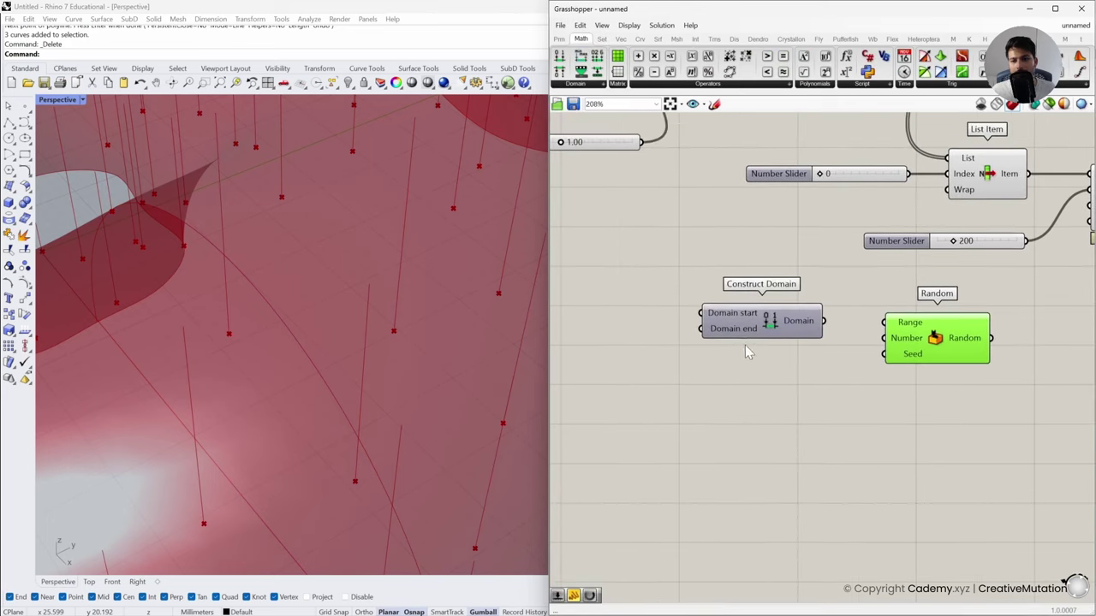
drag(745, 337, 738, 333)
right_drag(680, 356, 728, 328)
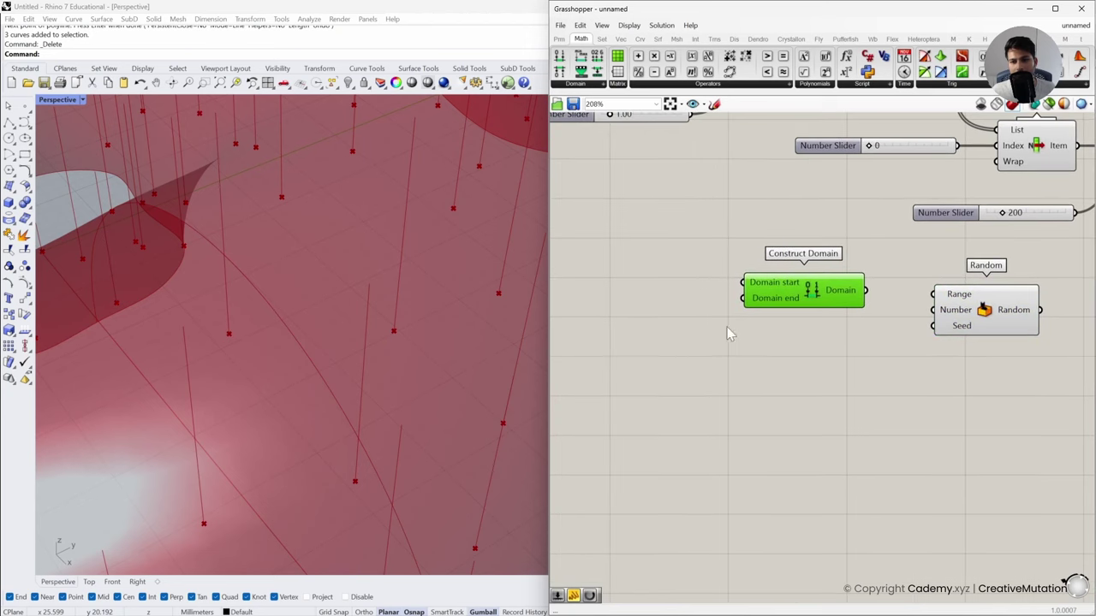
Add an integer number slider with value 1 and connect it to Construct Domain's Domain end input
double_click(626, 330)
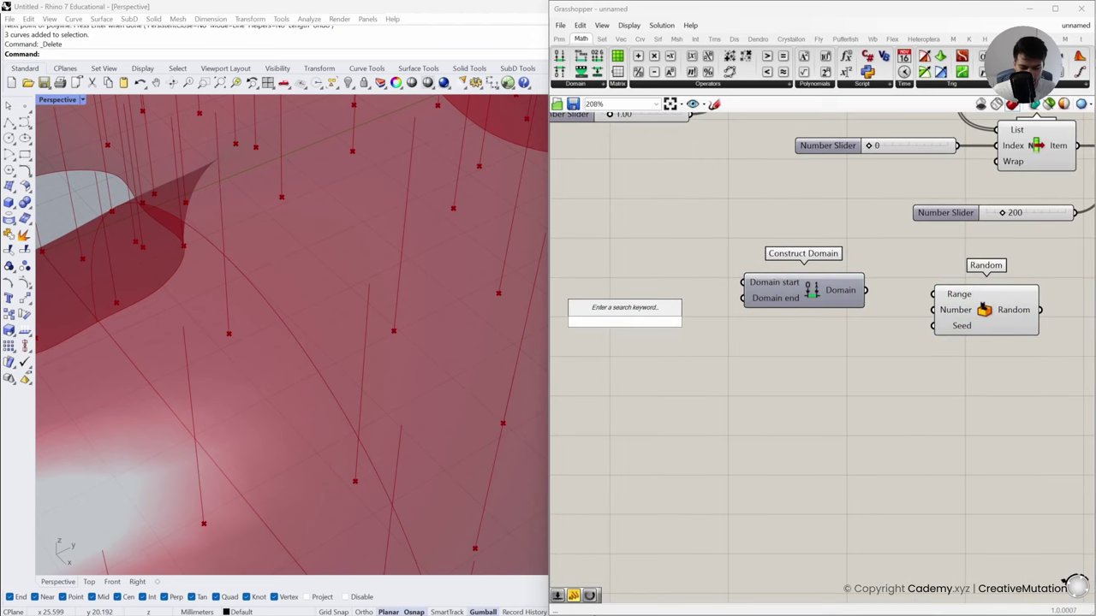
text(1)
key(Return)
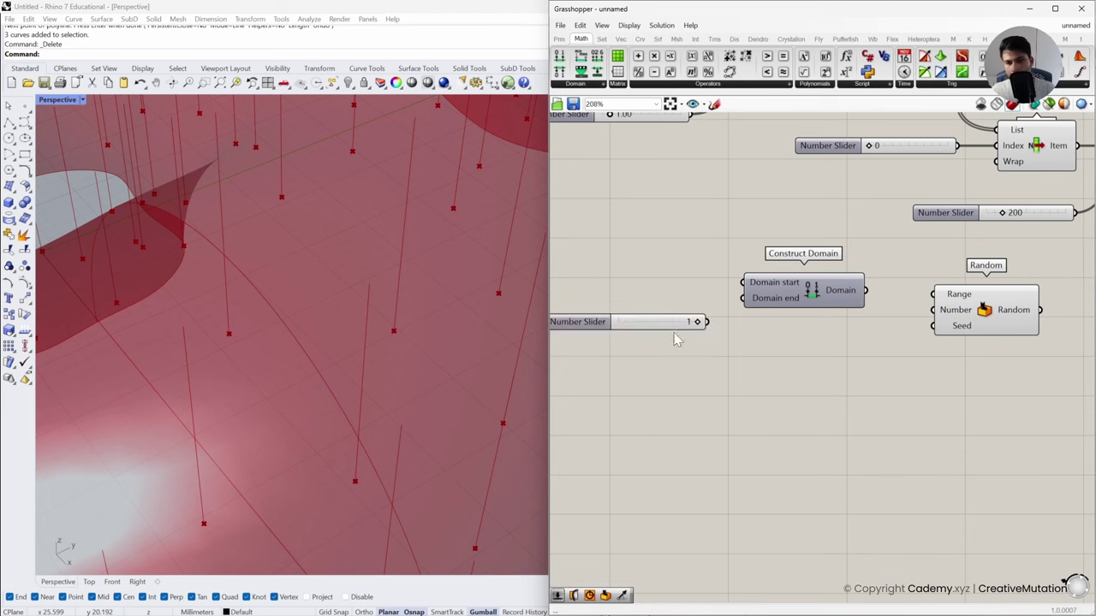
right_drag(619, 304, 678, 307)
drag(681, 306, 641, 305)
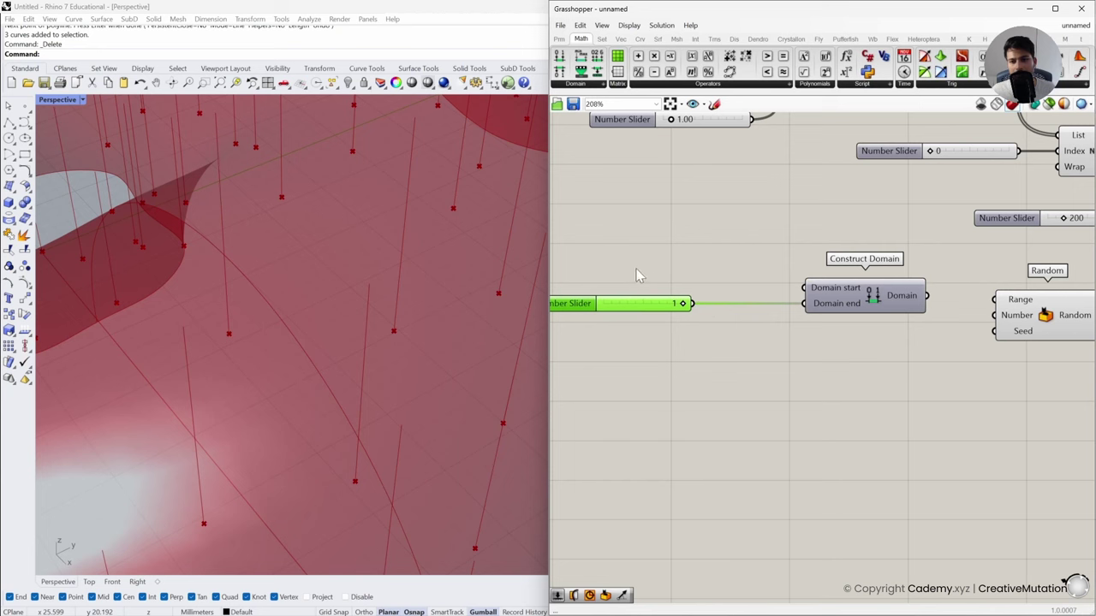
Add a Negative component, feed it from the slider with value 1, and connect its Result to Construct Domain's Domain start input
right_drag(638, 274, 703, 283)
double_click(696, 270)
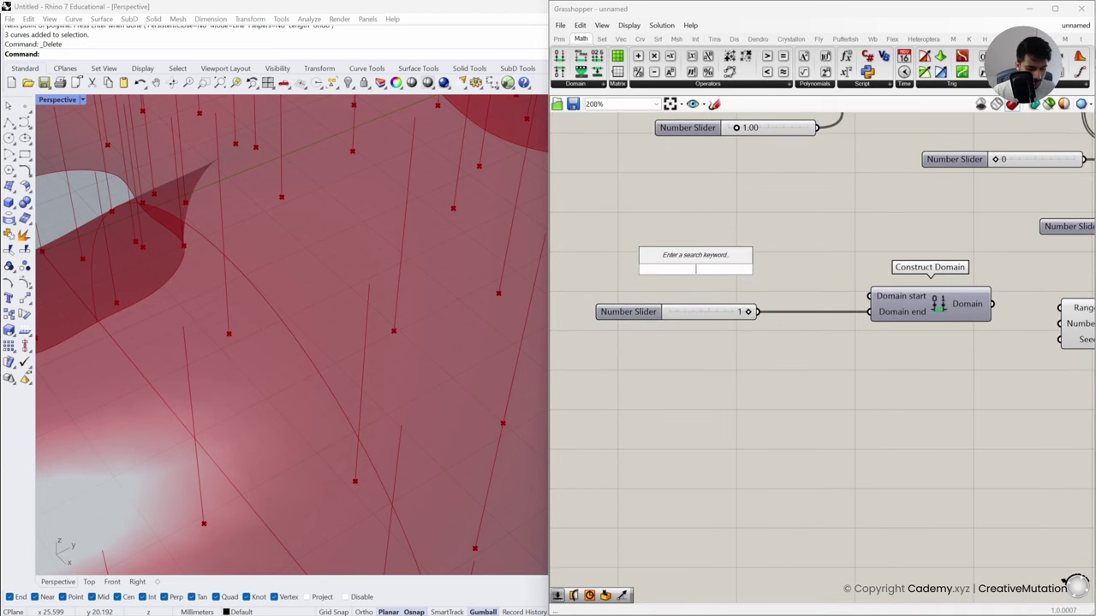
text(nega)
key(Return)
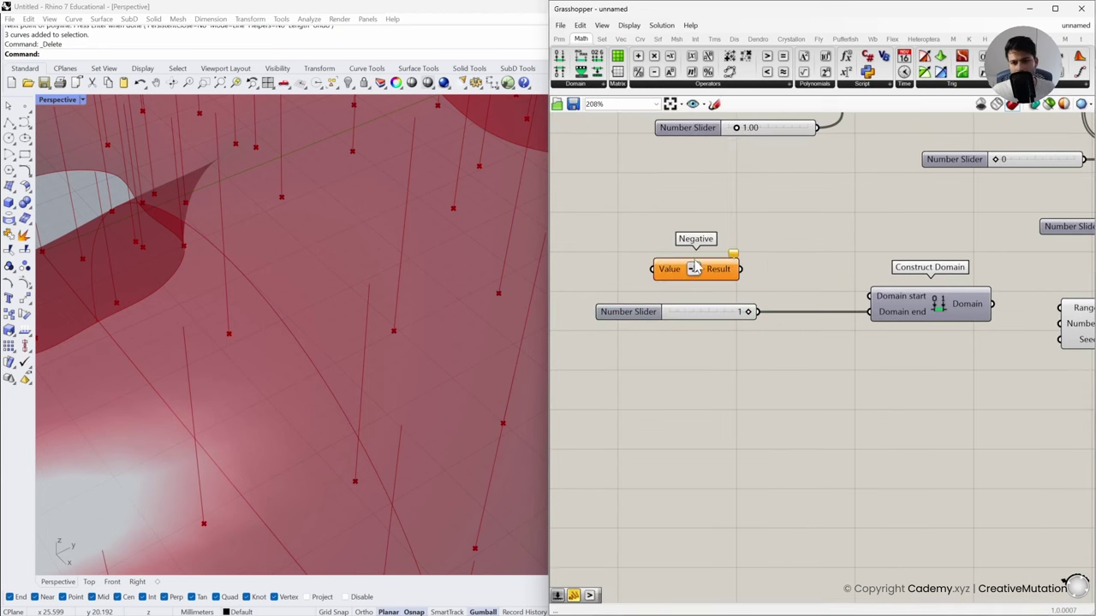
drag(691, 314, 653, 270)
drag(695, 269, 869, 297)
click(778, 332)
drag(768, 292, 781, 304)
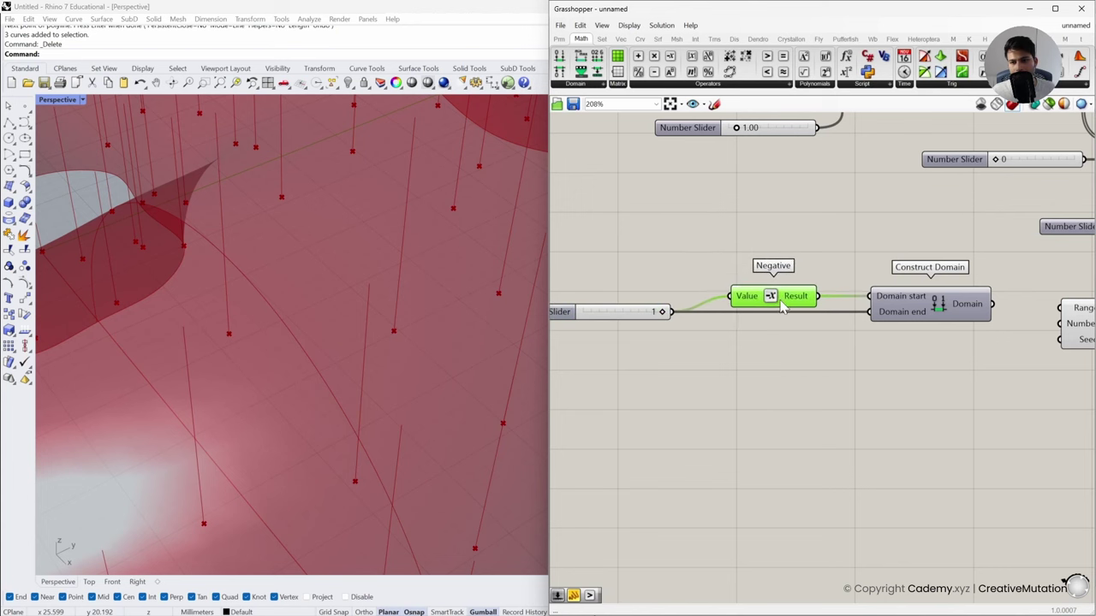
click(819, 349)
right_drag(850, 348, 774, 339)
mouse_move(892, 298)
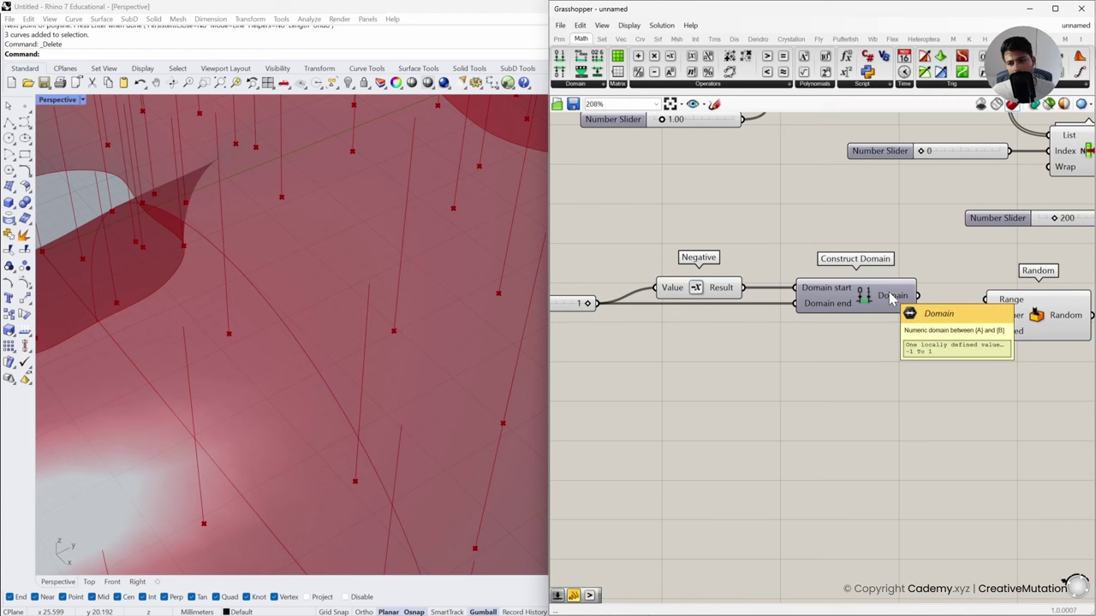
Connect Construct Domain's Domain output to Random's Range input and tidy the positions of these components
right_drag(958, 358, 879, 354)
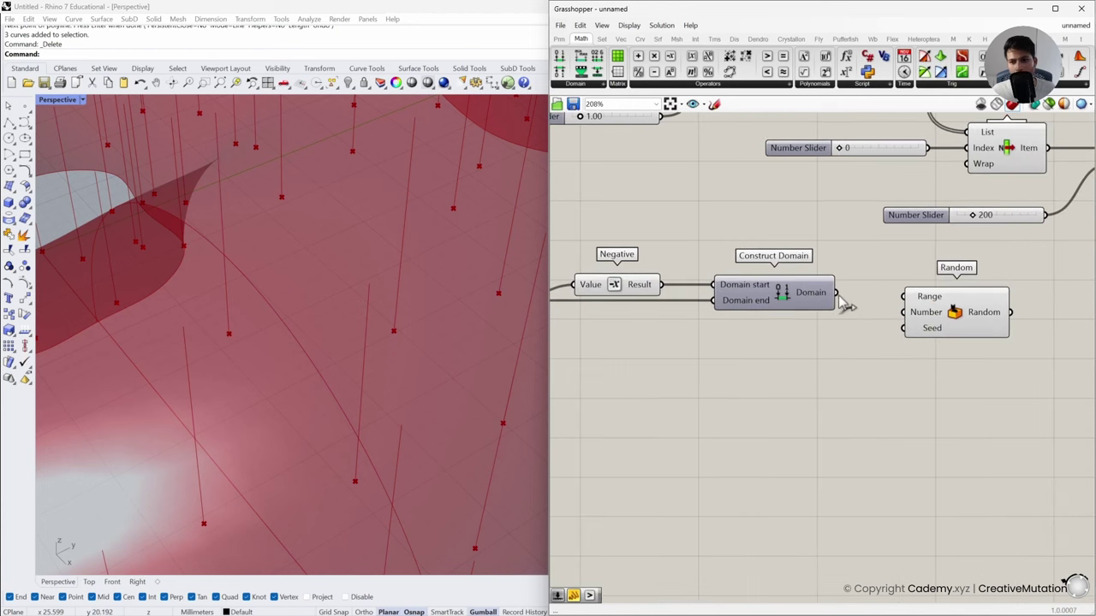
drag(838, 295, 896, 300)
scroll(862, 348, down, 1)
scroll(862, 347, down, 1)
drag(918, 384, 598, 283)
drag(768, 343, 818, 392)
right_drag(818, 385, 726, 377)
mouse_move(974, 409)
right_down()
mouse_move(853, 411)
mouse_move(856, 399)
mouse_move(923, 409)
right_up()
click(911, 407)
drag(828, 366, 806, 365)
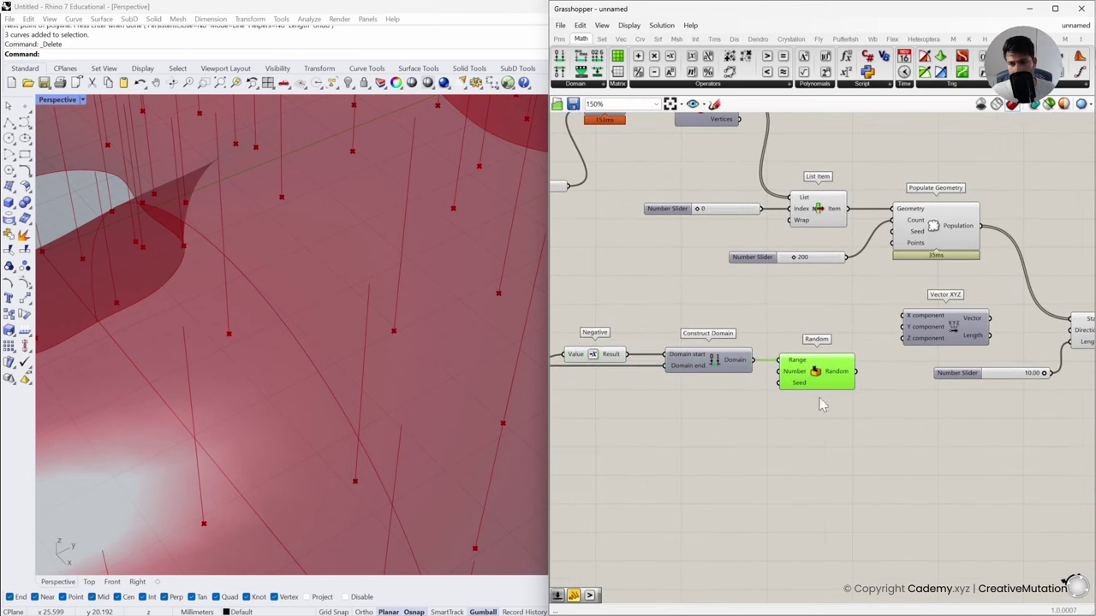
click(820, 400)
Move the 200 count slider clear of the other components and connect it to Random's Number input as well
scroll(860, 373, up, 1)
right_drag(835, 374, 876, 379)
drag(870, 245, 757, 272)
click(782, 444)
right_drag(783, 444, 815, 437)
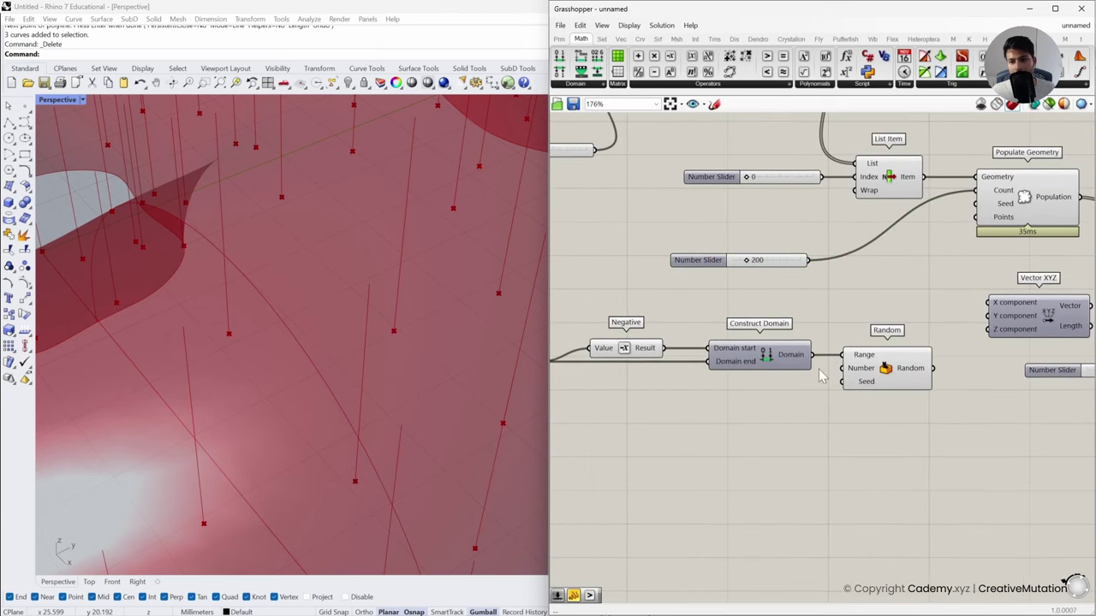
drag(810, 262, 843, 368)
Connect Random's output to Vector XYZ's X component, placing Vector XYZ beside Random and the 10.00 length slider further down
scroll(926, 416, down, 1)
right_drag(926, 416, 845, 402)
drag(961, 358, 1060, 437)
drag(934, 319, 932, 370)
drag(827, 358, 862, 356)
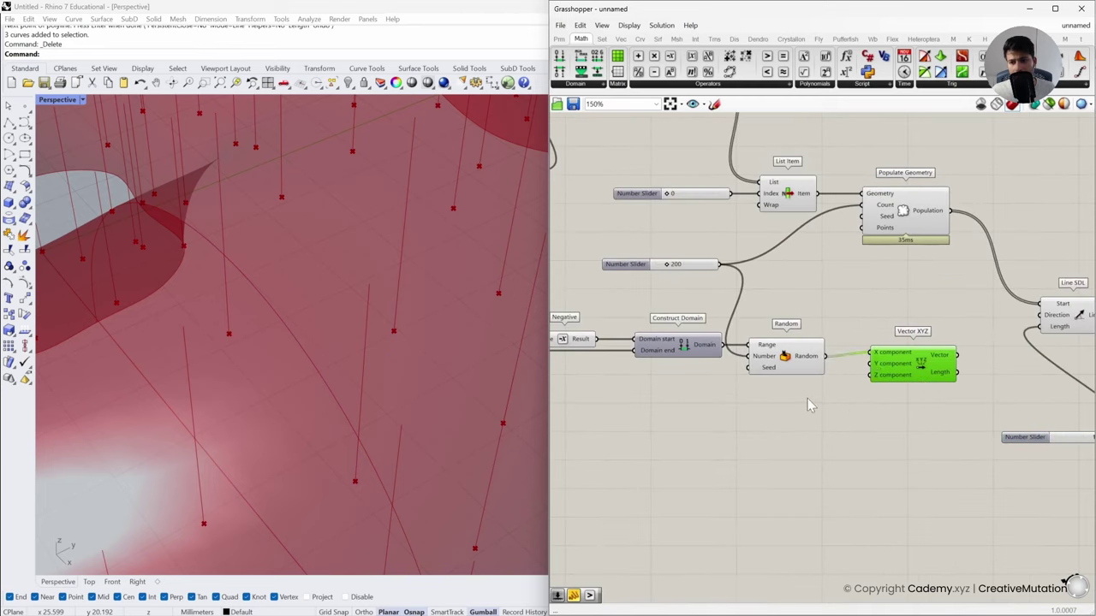
click(807, 399)
right_drag(808, 399, 861, 387)
drag(833, 346, 840, 346)
click(854, 375)
drag(947, 359, 944, 363)
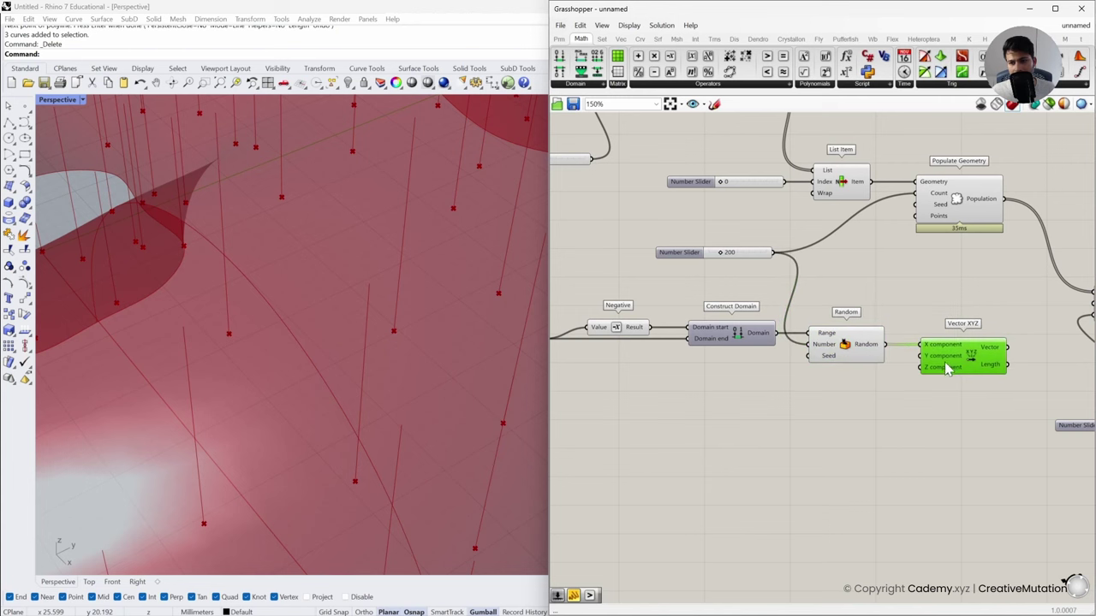
Connect Vector XYZ's Vector output to Line SDL's Direction input and inspect the slanted lines on the ring in Rhino
click(963, 400)
right_drag(1005, 402, 925, 396)
drag(926, 342, 1014, 298)
scroll(405, 322, down, 5)
right_drag(405, 327, 501, 284)
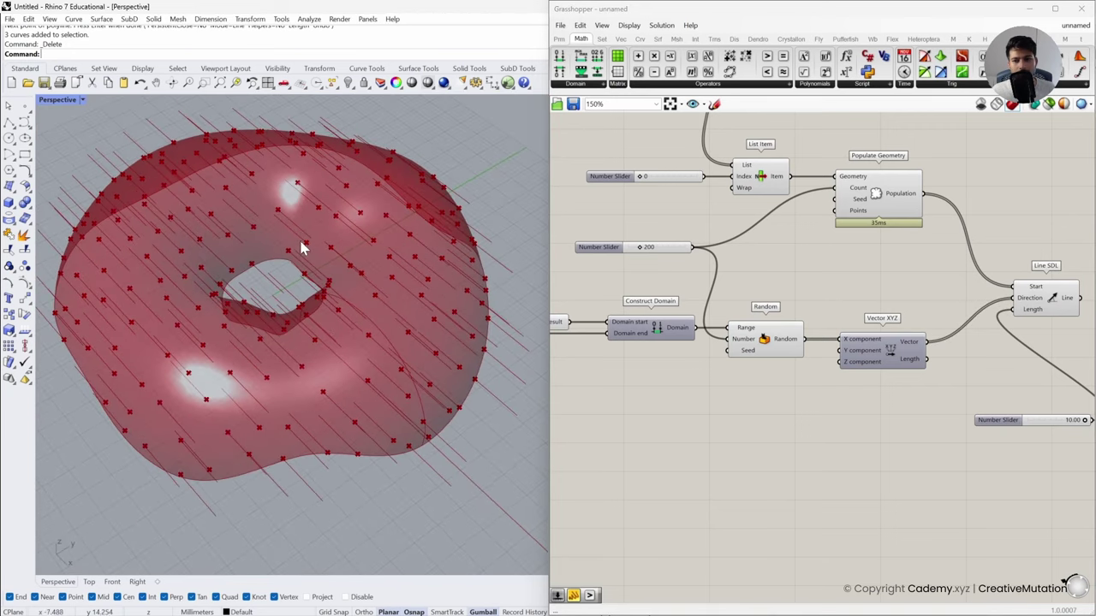
right_drag(381, 321, 365, 306)
Duplicate the Random component with its Range and Number connections and place the copy directly below the original
right_drag(788, 395, 886, 376)
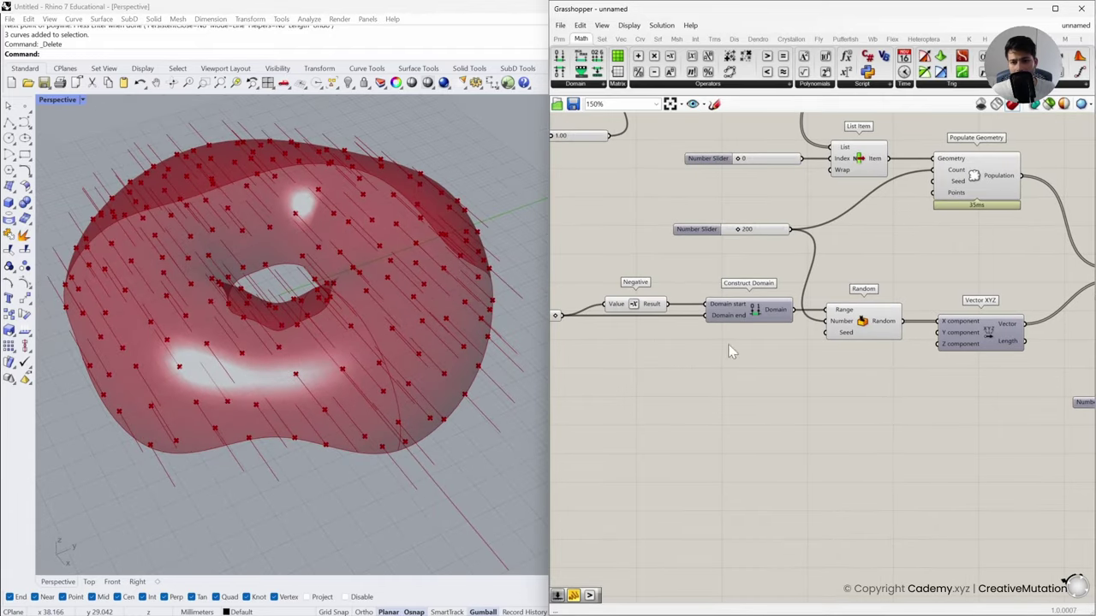
right_drag(729, 345, 797, 332)
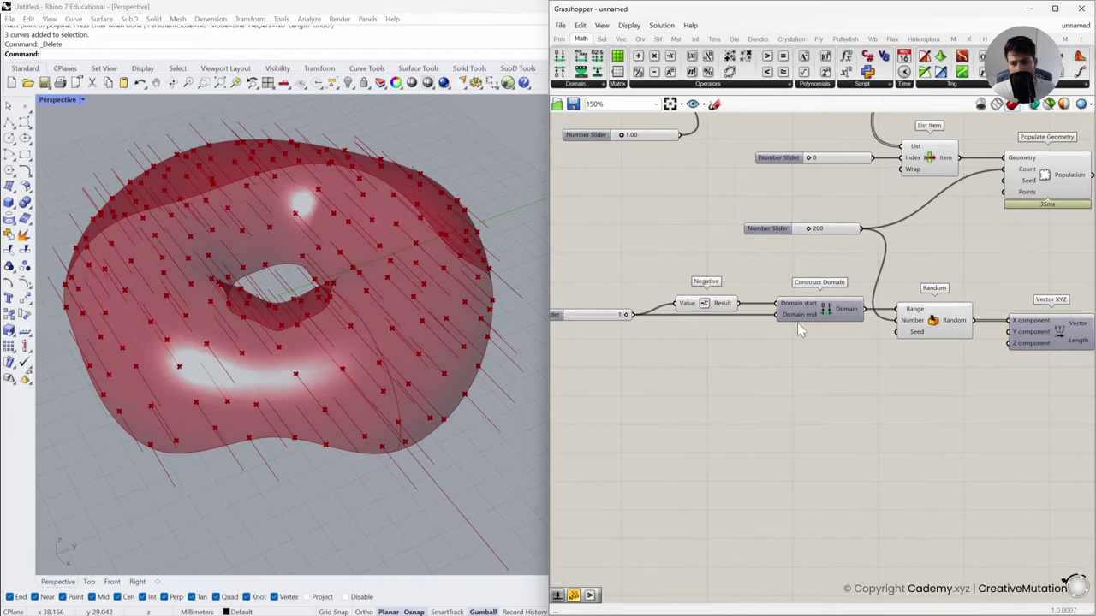
drag(599, 316, 624, 317)
click(689, 356)
right_drag(936, 329, 896, 316)
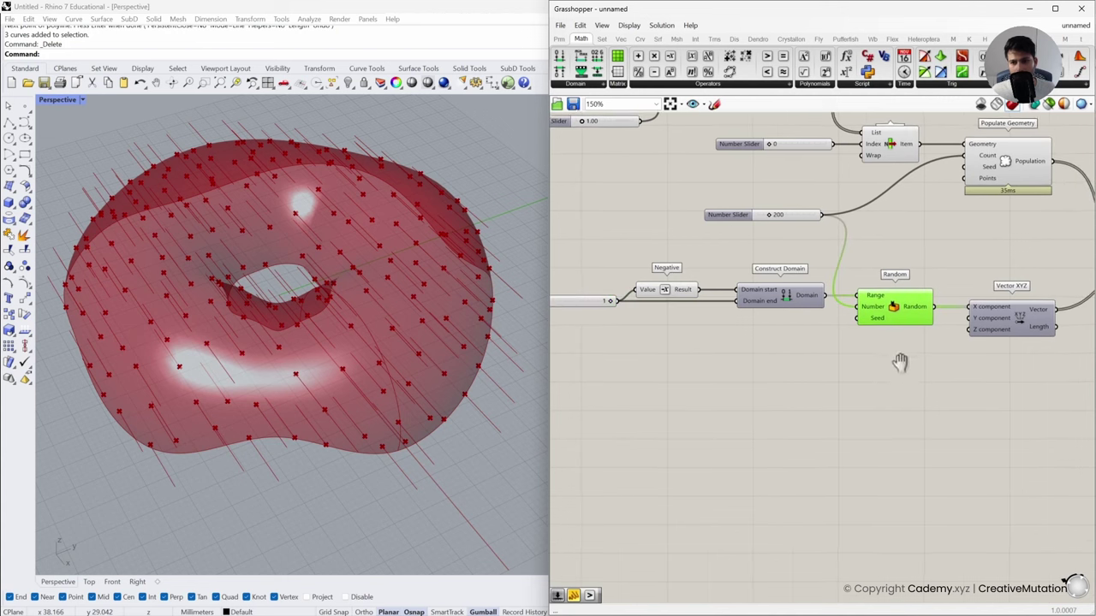
click(891, 313)
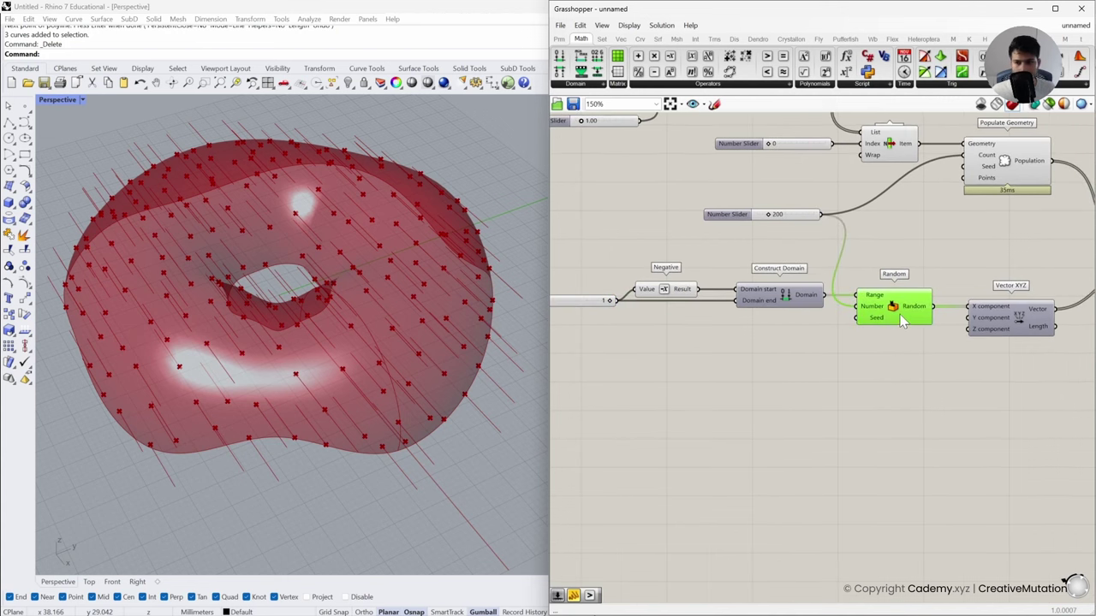
alt+drag(901, 321, 901, 379)
click(835, 313)
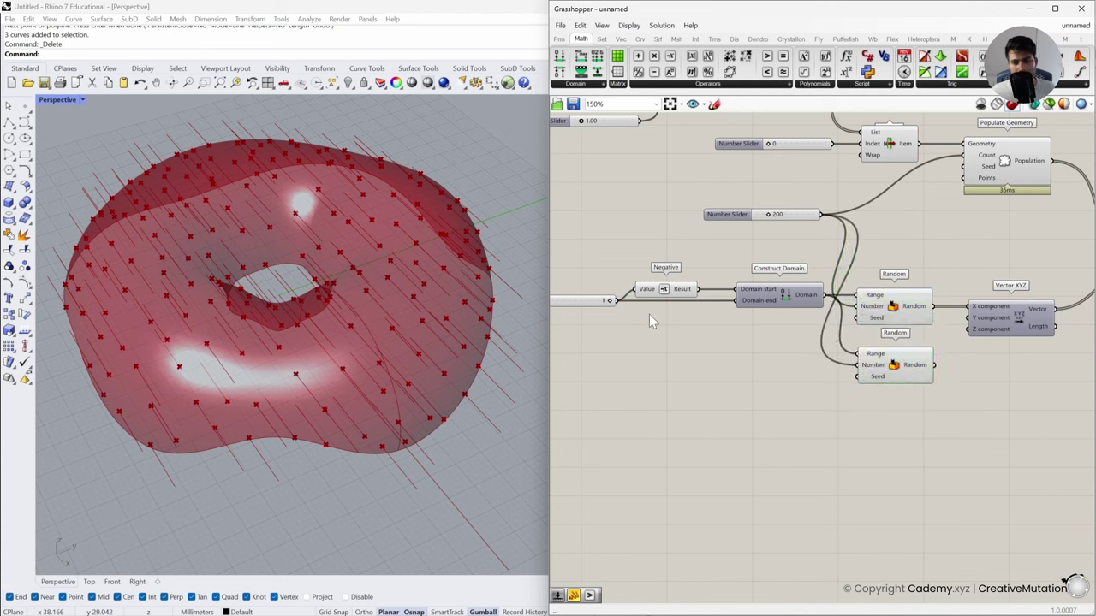
Shift the 200 slider aside slightly and connect the duplicated Random's output to Vector XYZ's Y component
drag(786, 214, 771, 214)
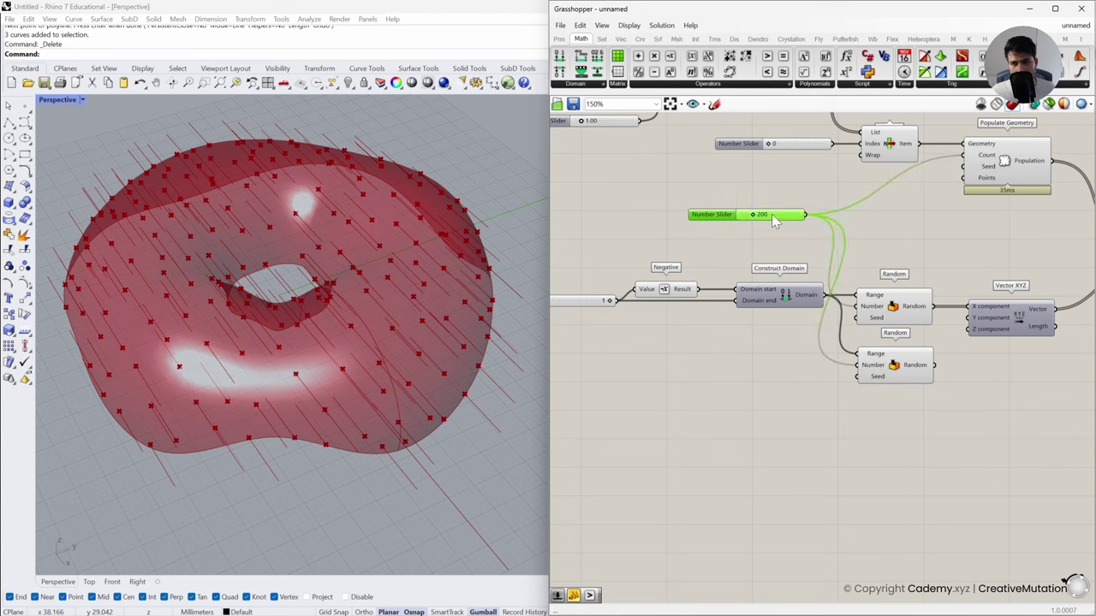
click(946, 334)
right_drag(946, 334, 912, 329)
drag(899, 360, 933, 314)
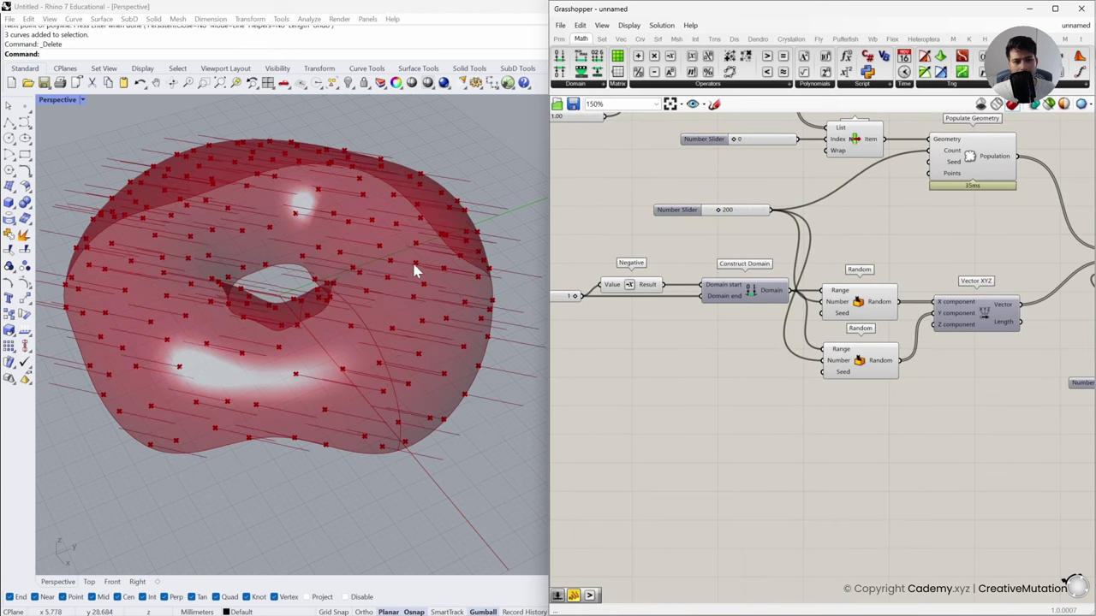
Compare the output lists and Seed inputs of the two Random components, checking the line directions on the ring
mouse_move(418, 272)
right_down()
mouse_move(403, 306)
mouse_move(435, 286)
mouse_move(419, 283)
right_up()
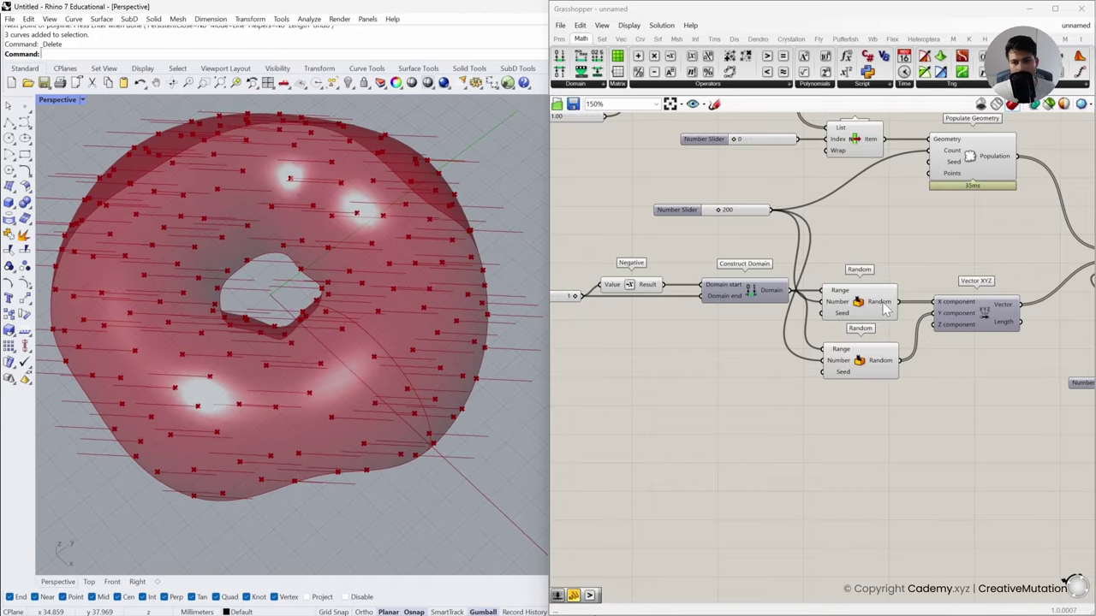
mouse_move(885, 313)
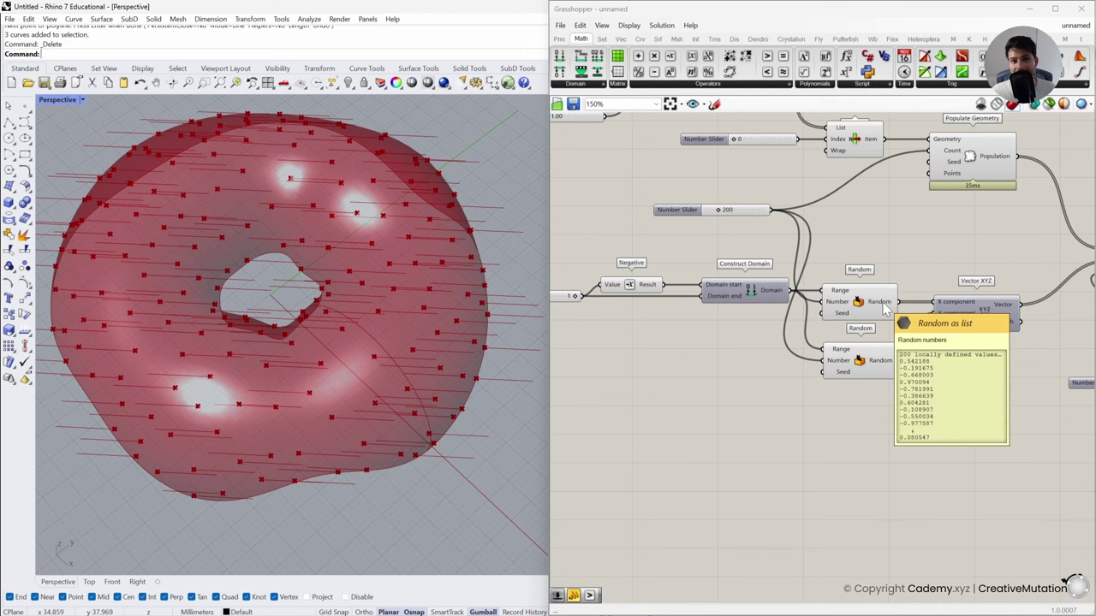
mouse_move(879, 364)
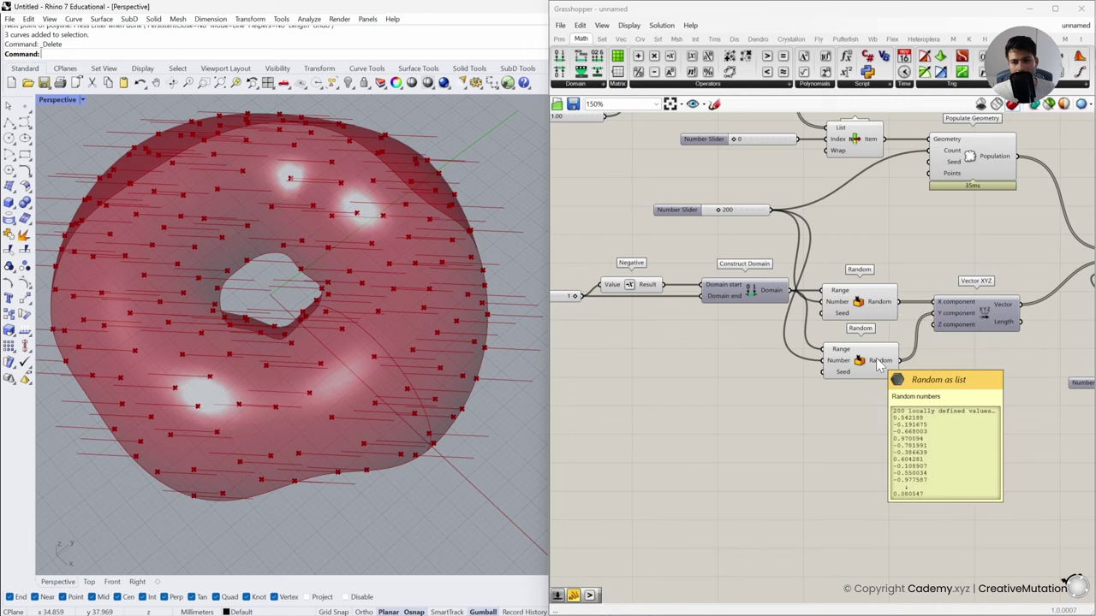
scroll(879, 364, up, 3)
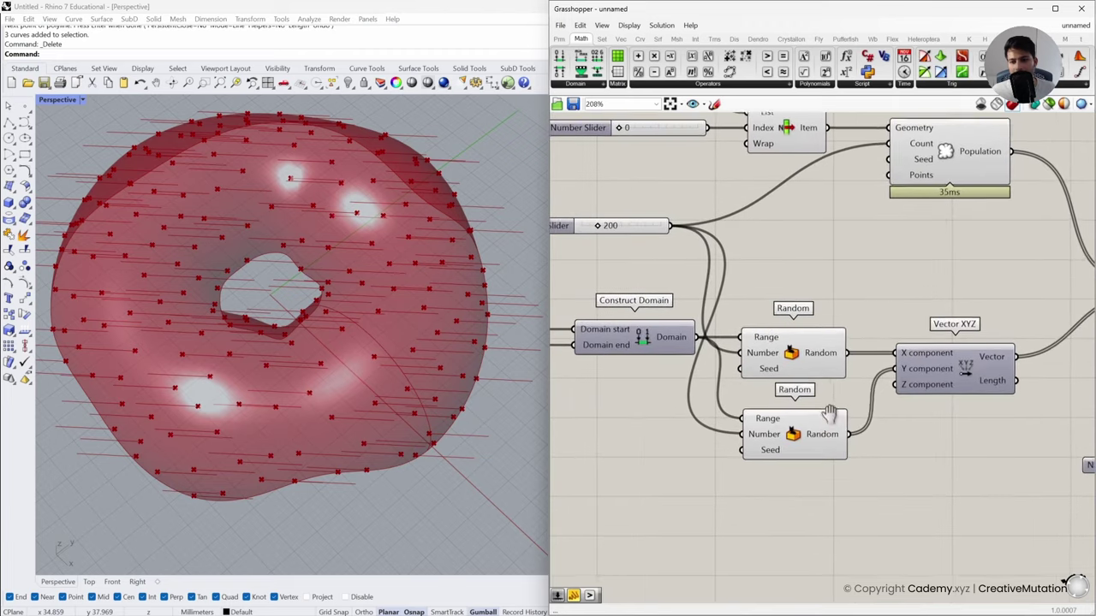
drag(819, 488, 810, 358)
click(920, 466)
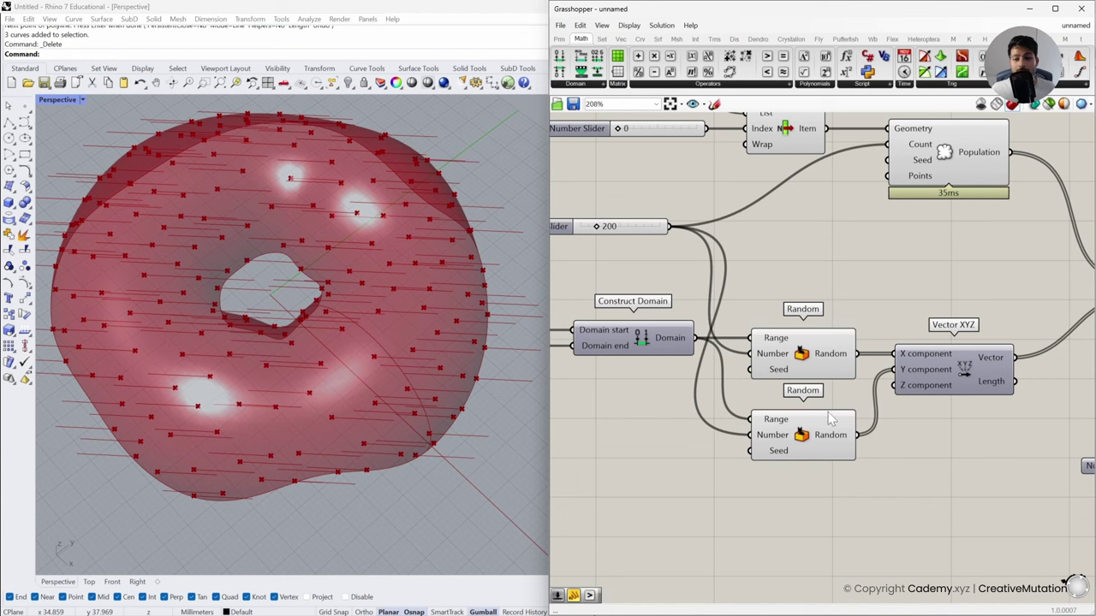
mouse_move(829, 418)
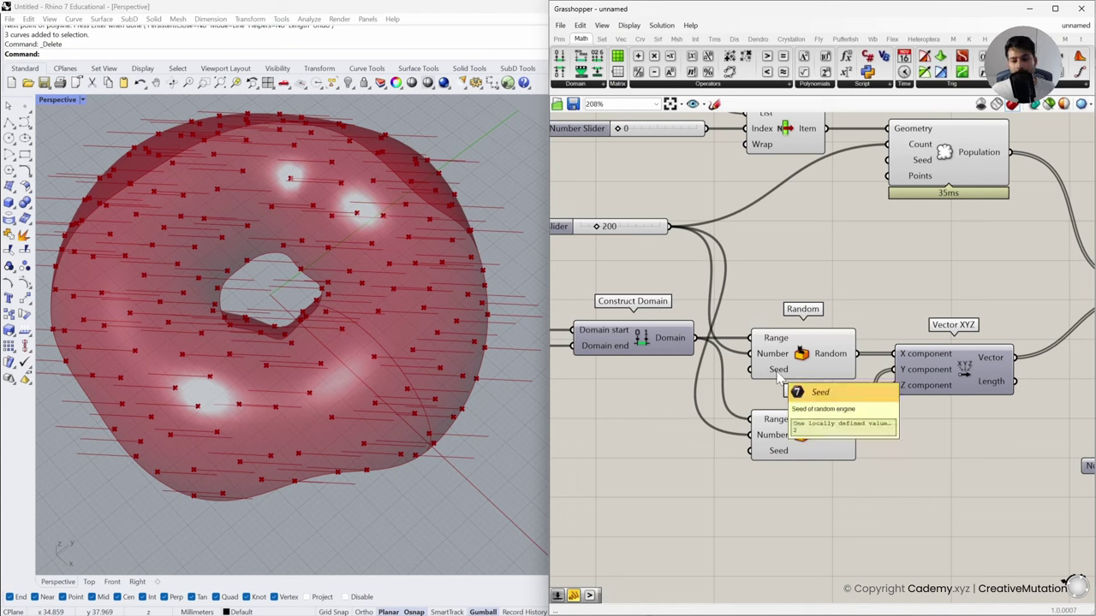
mouse_move(771, 455)
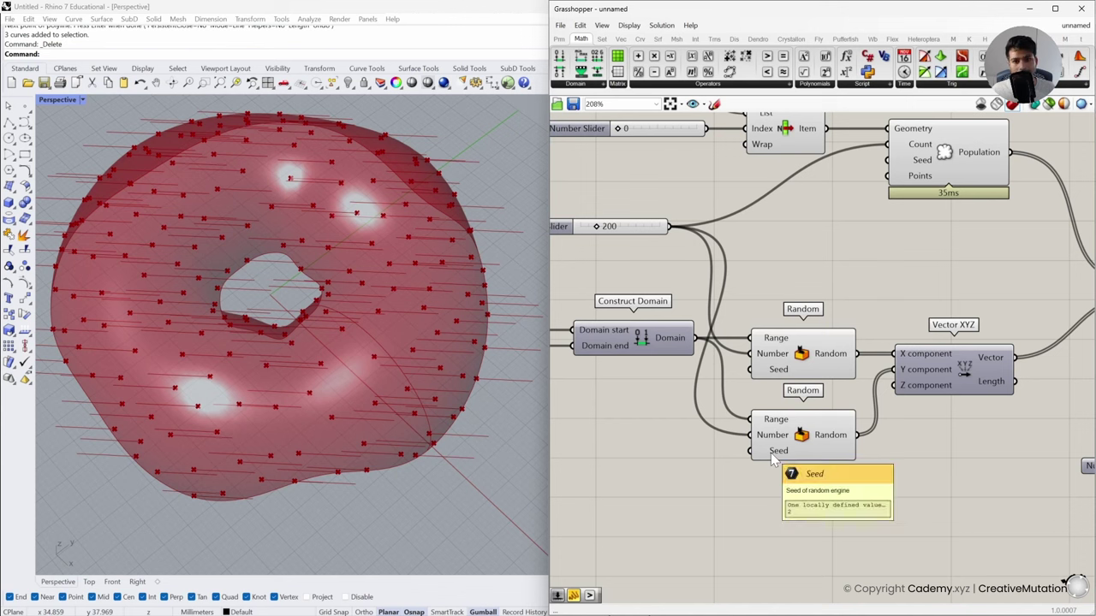
Add a number slider, connect it to the lower Random's Seed input and set it to 38
double_click(651, 494)
text(25)
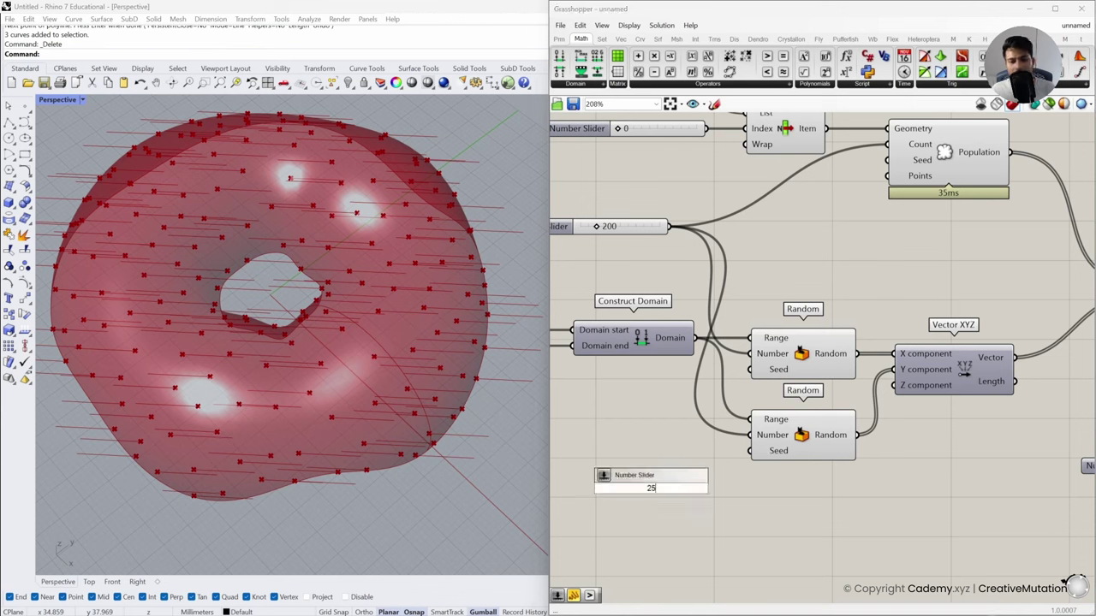
key(Return)
drag(752, 452, 687, 457)
click(673, 495)
click(694, 490)
Set the number slider feeding Line SDL's Length input to 3.00
scroll(719, 475, down, 1)
right_drag(894, 464, 783, 455)
right_drag(979, 469, 941, 469)
drag(879, 463, 766, 448)
click(851, 472)
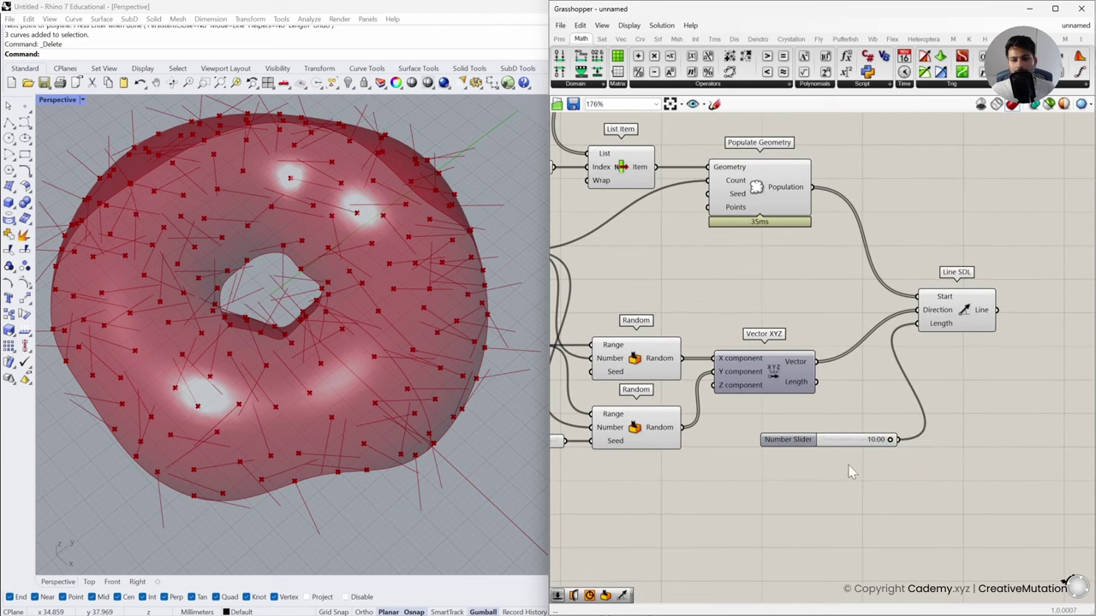
drag(887, 442, 842, 450)
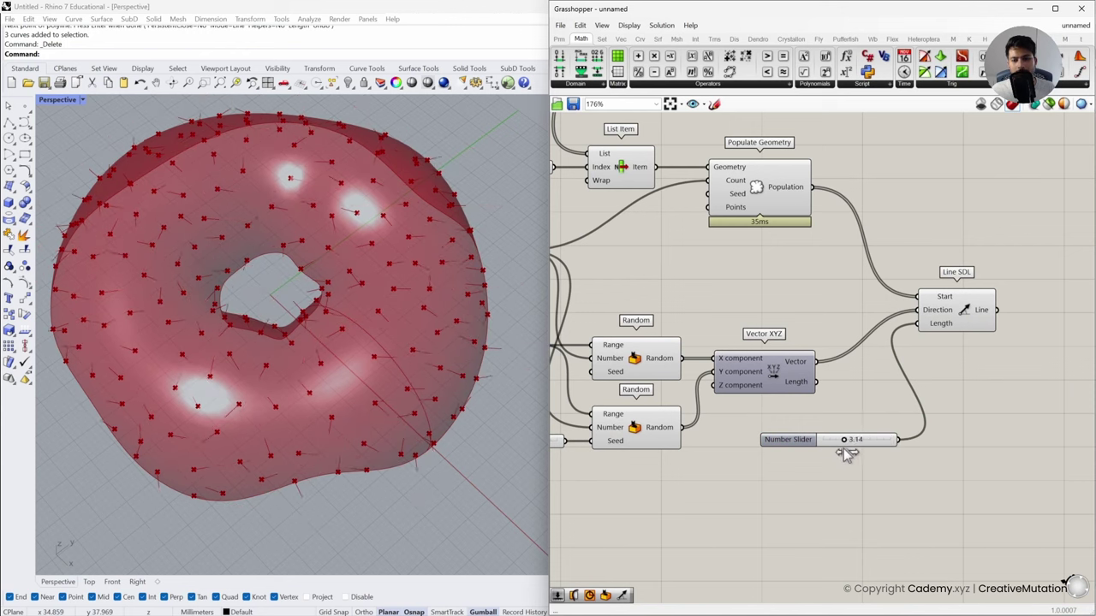
click(844, 448)
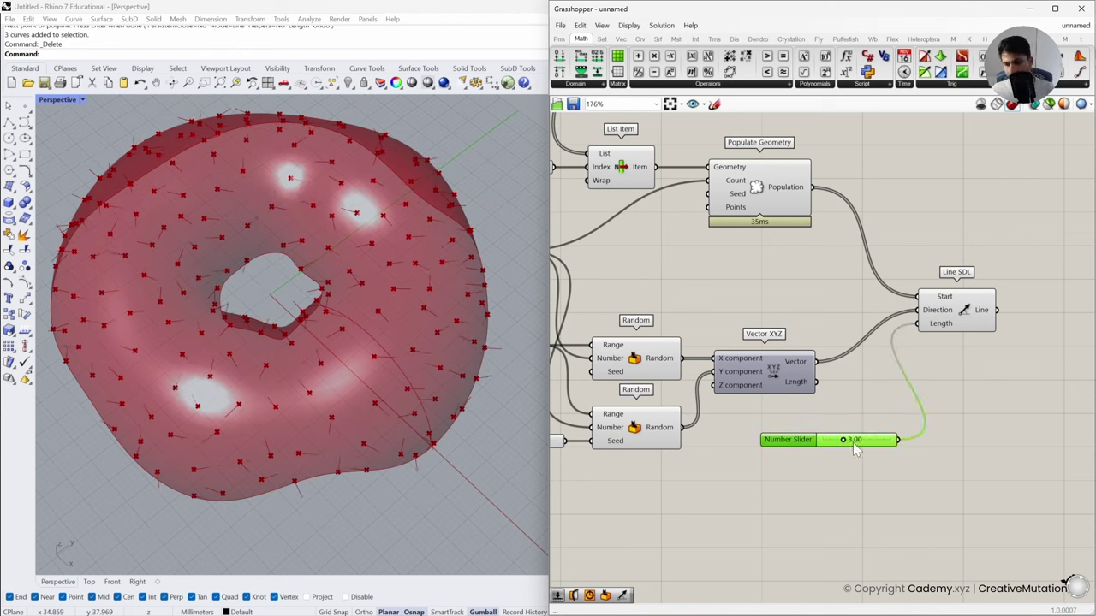
click(884, 470)
Move Line SDL down level with Vector XYZ and inspect the short lines on the ring in Rhino
drag(954, 324, 942, 375)
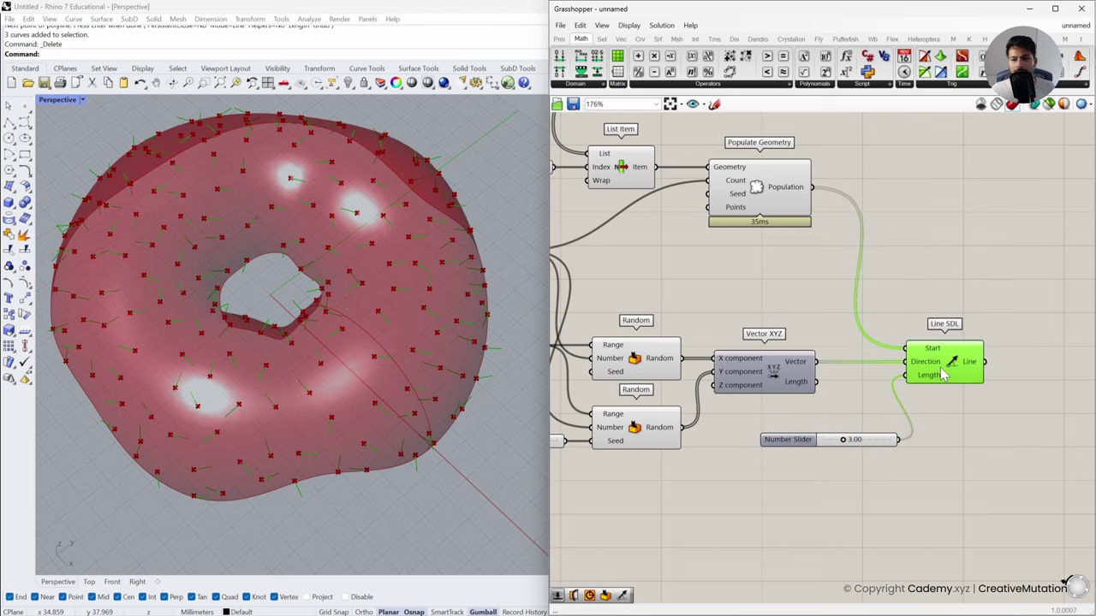
click(932, 413)
right_drag(368, 377, 306, 362)
Try a new number slider set to 17 on Populate Geometry's Seed input, and delete the slider
right_drag(667, 334, 762, 356)
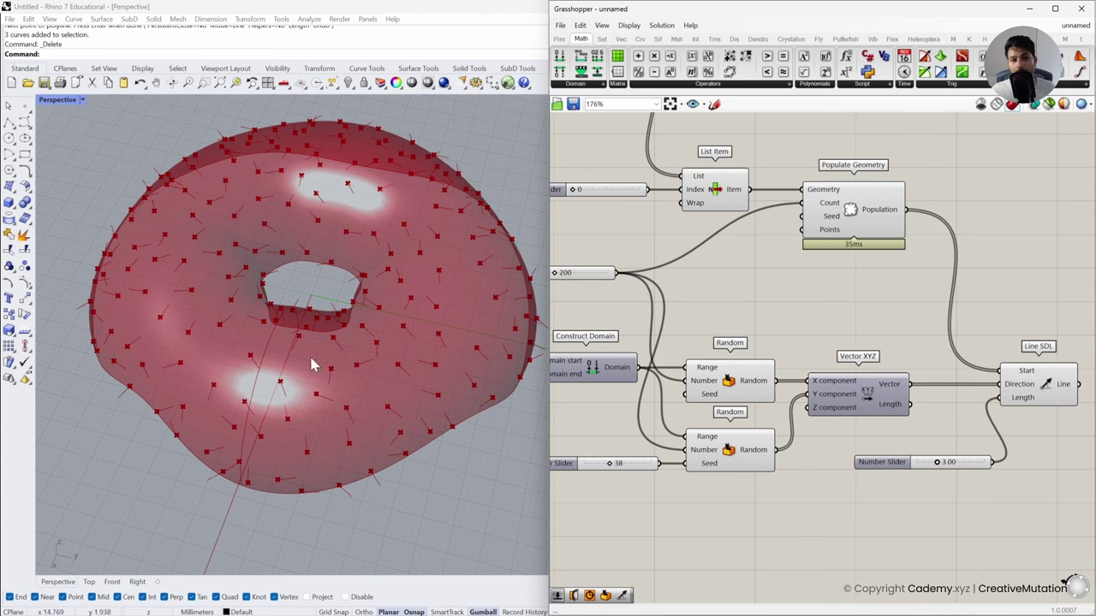
right_drag(738, 301, 750, 301)
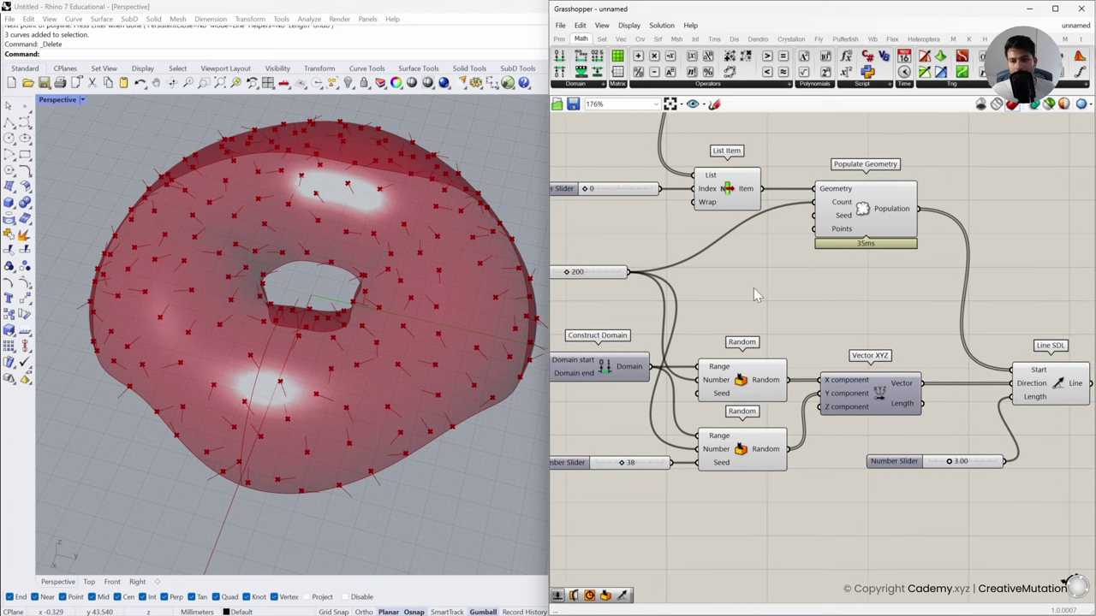
double_click(754, 288)
text(25)
key(Return)
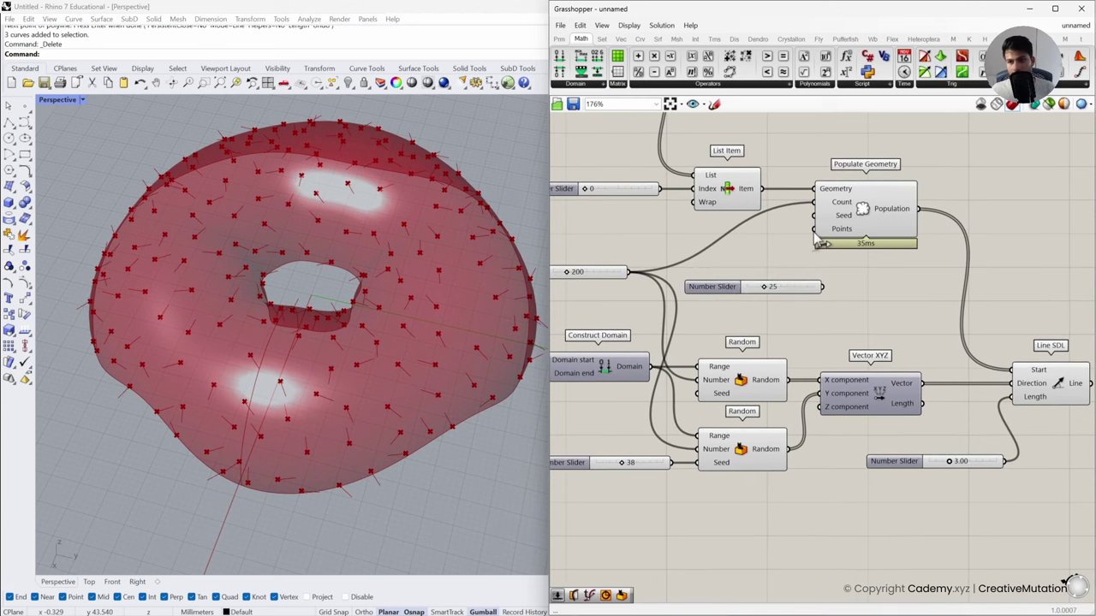
drag(814, 215, 757, 288)
right_drag(411, 300, 432, 305)
drag(789, 295, 793, 295)
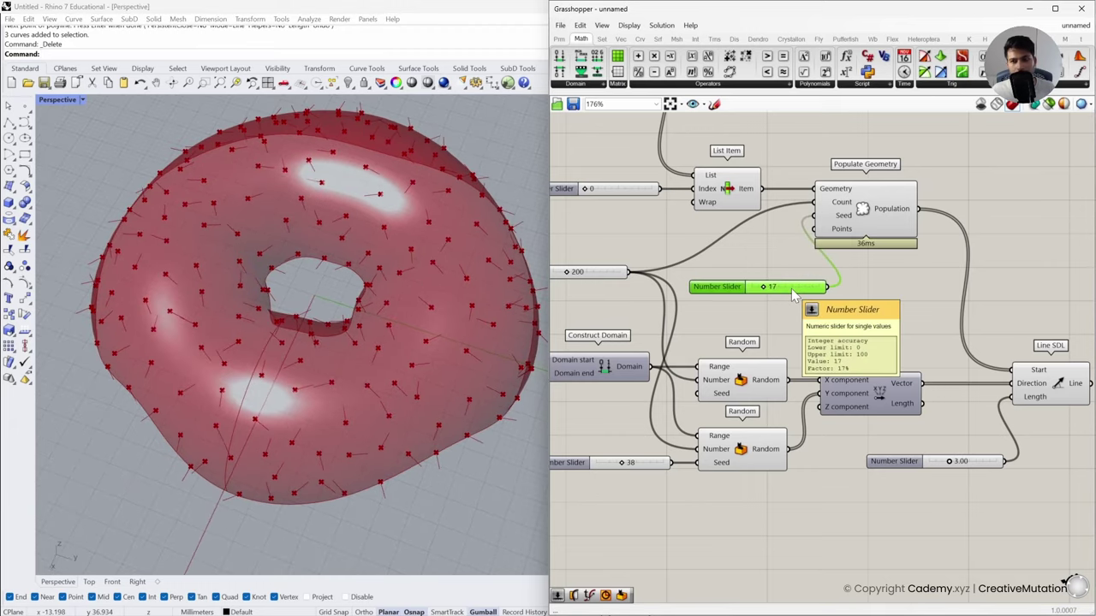
key(Delete)
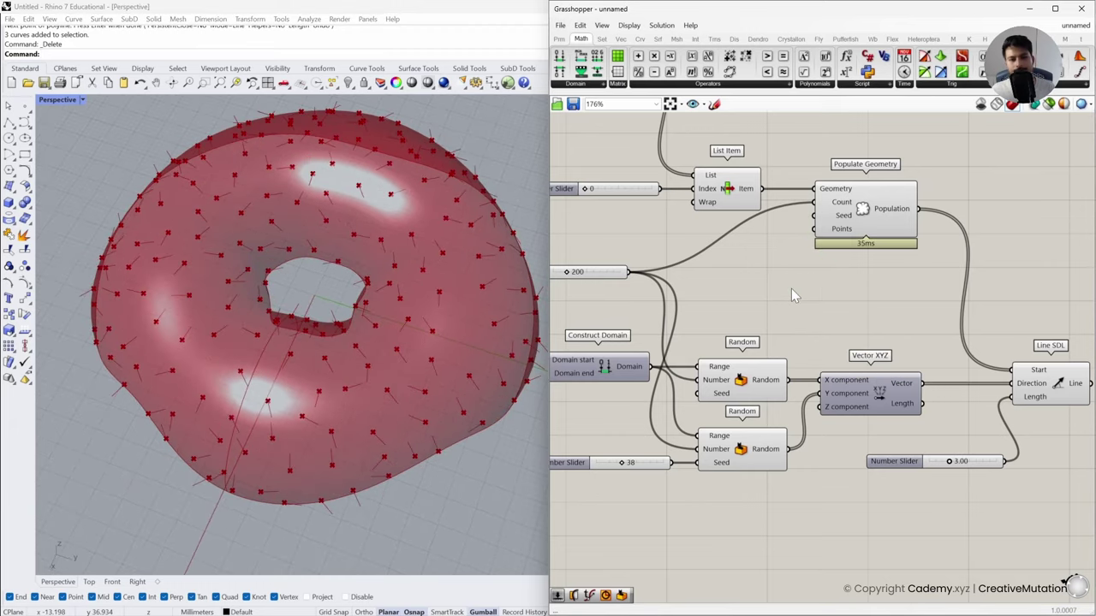
Check Line SDL's output list and move Populate Geometry down, closer to Vector XYZ
right_drag(791, 288, 649, 296)
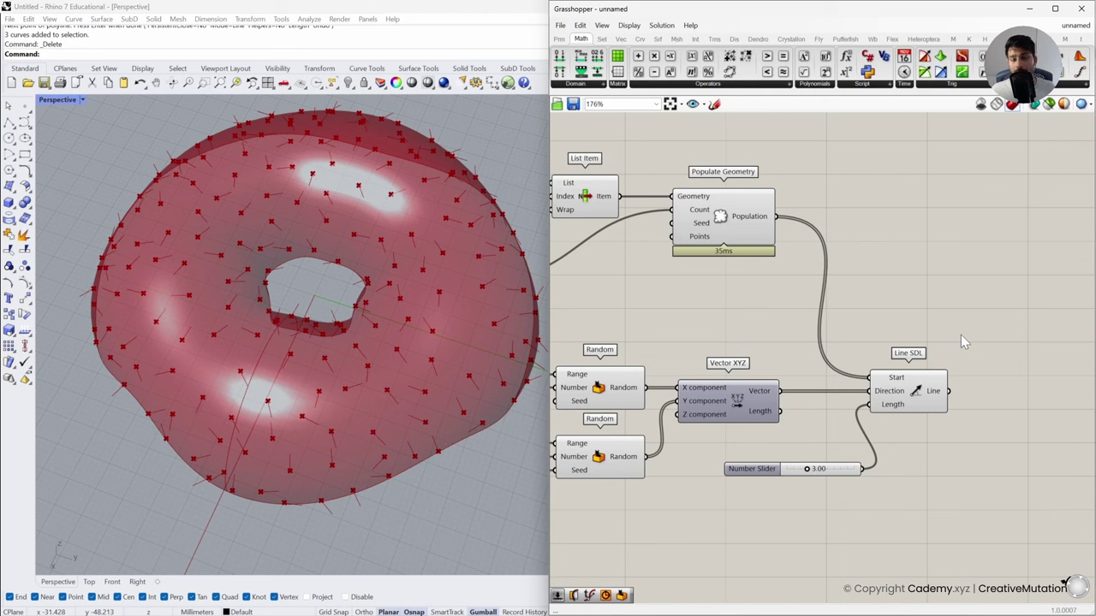
click(935, 394)
click(715, 310)
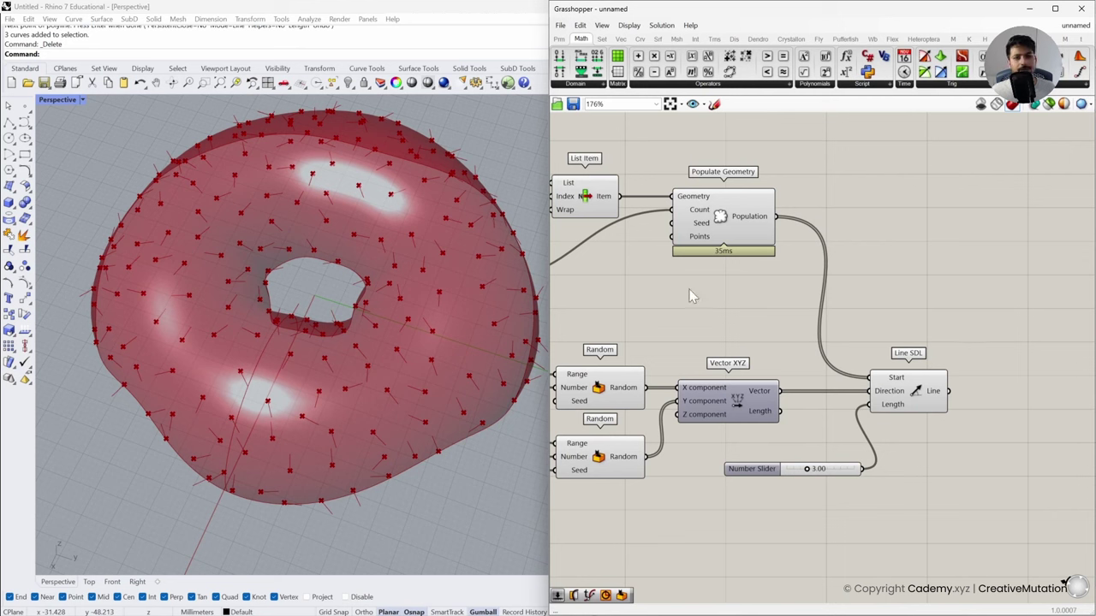
click(589, 200)
click(662, 308)
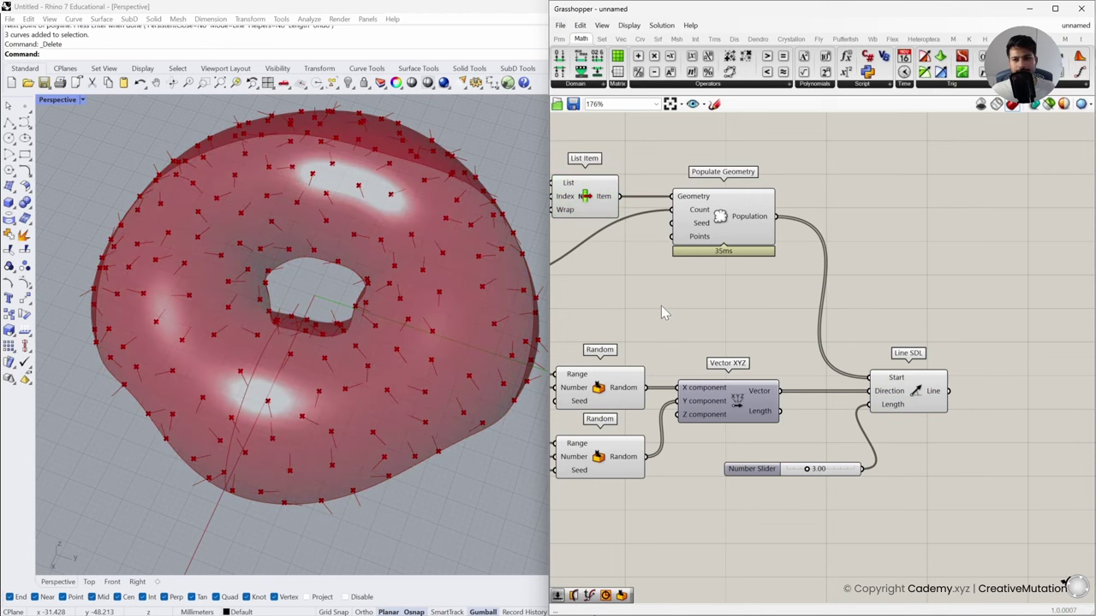
right_drag(661, 308, 795, 303)
drag(848, 226, 845, 297)
click(947, 267)
right_drag(945, 261, 881, 258)
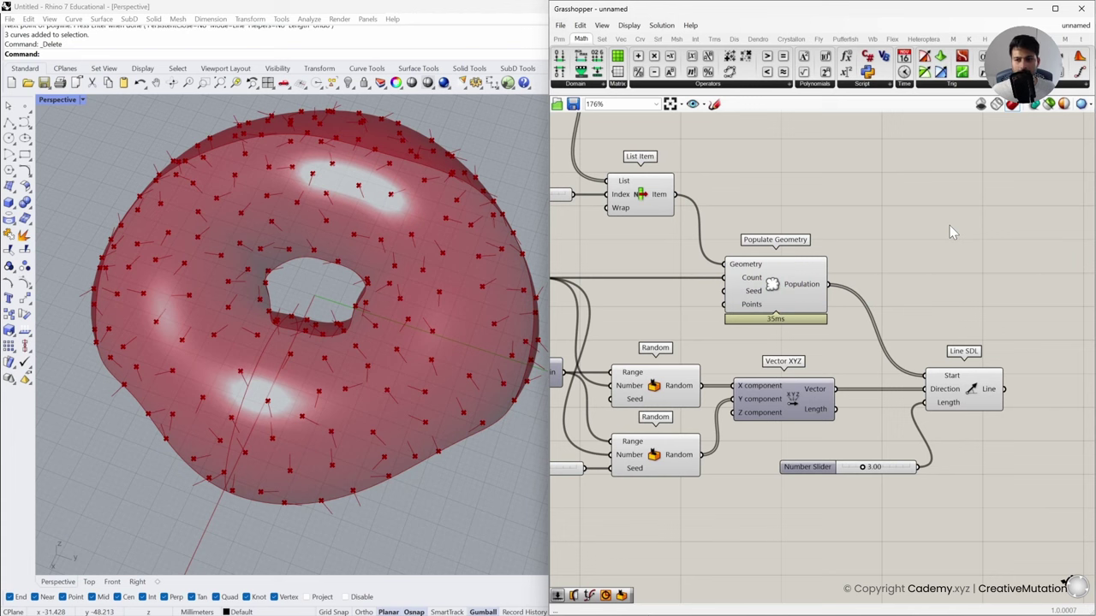
Add a Pull Curve component above Line SDL and connect Line SDL's Line output to its Curve input
double_click(950, 226)
text(pu)
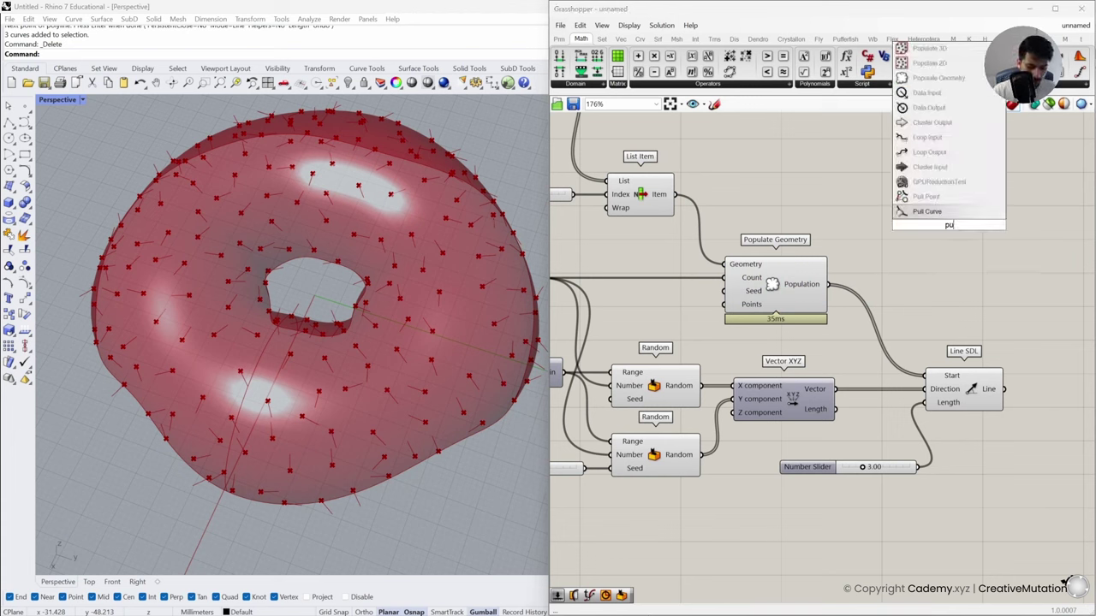
text(ll)
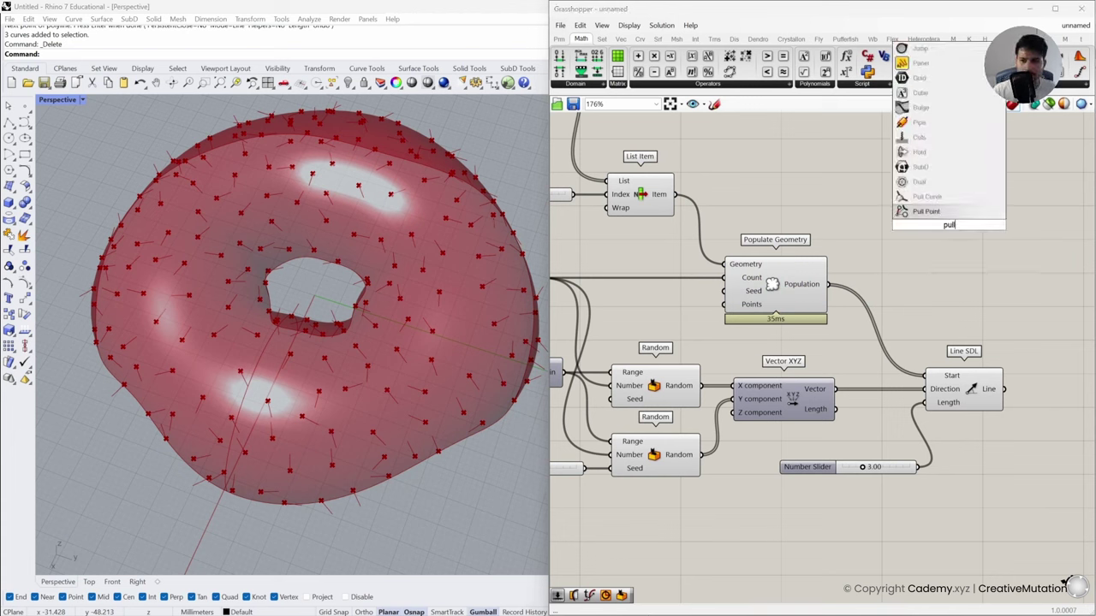
click(942, 197)
drag(949, 225, 992, 202)
drag(1004, 388, 998, 182)
click(996, 227)
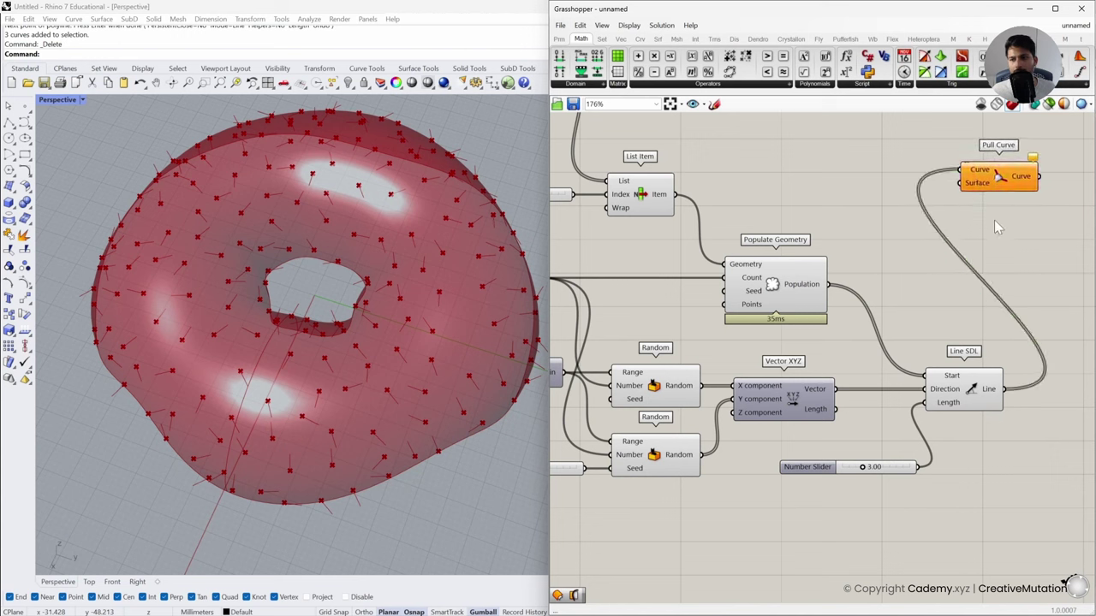
Connect List Item's Item output to Pull Curve's Surface input and inspect the pulled curves on the ring in Rhino
drag(675, 194, 1005, 195)
scroll(458, 305, up, 8)
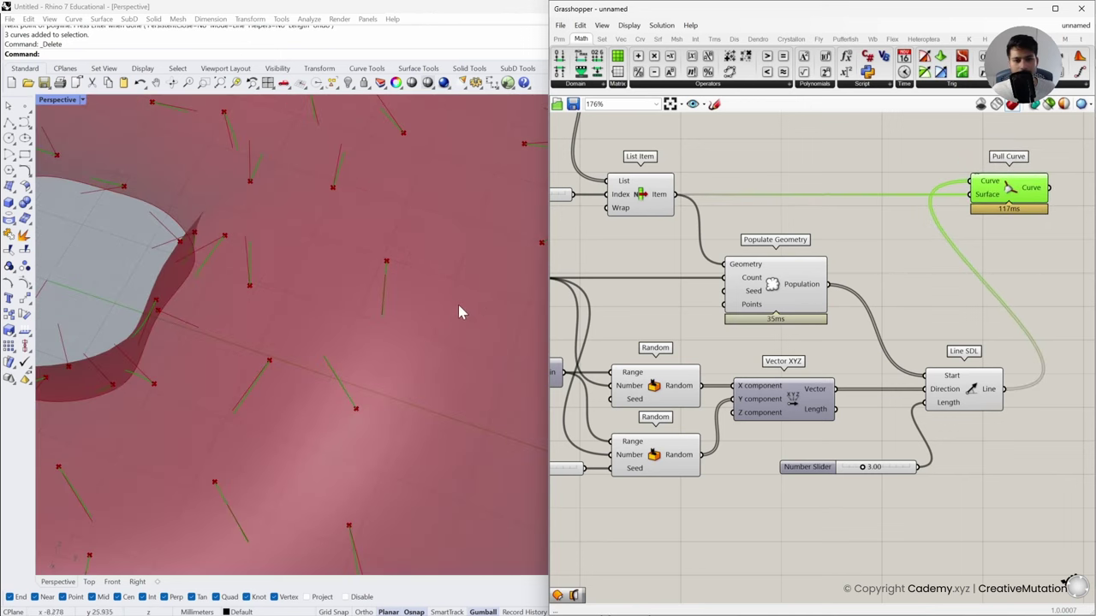
right_drag(376, 342, 480, 230)
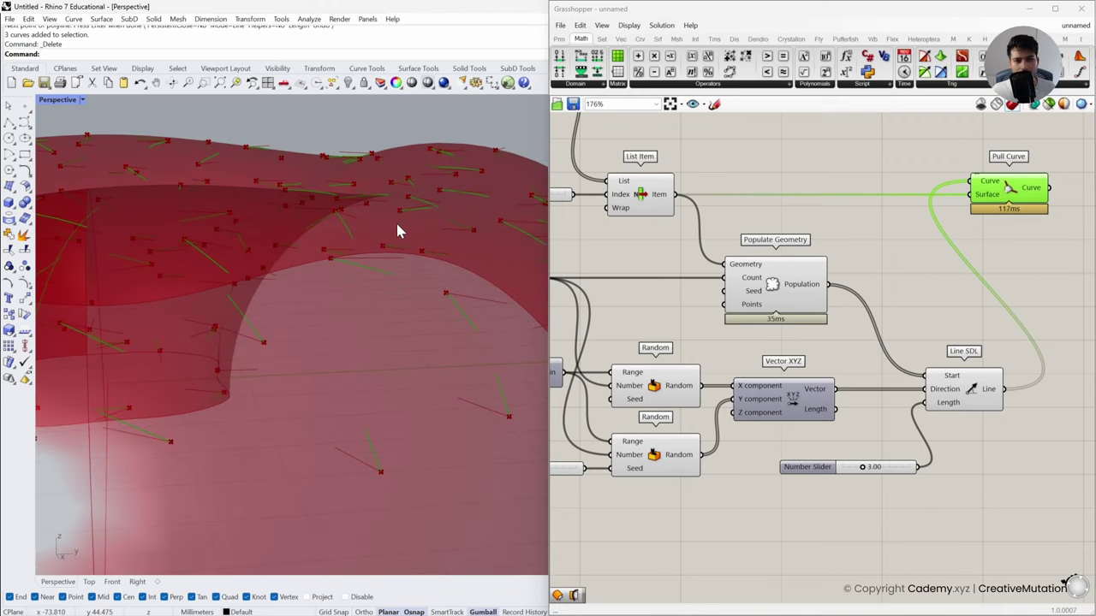
right_drag(397, 230, 396, 284)
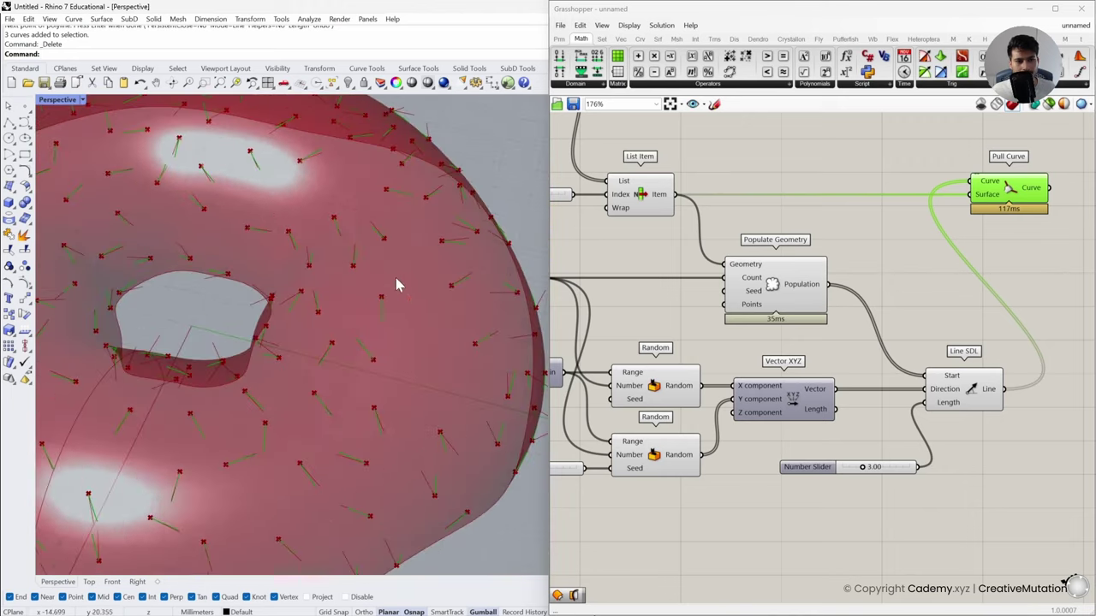
click(930, 328)
Turn off the preview of Populate Geometry, the Random components, Vector XYZ and Line SDL, leaving Pull Curve's preview on
drag(979, 517, 573, 261)
middle_click(634, 317)
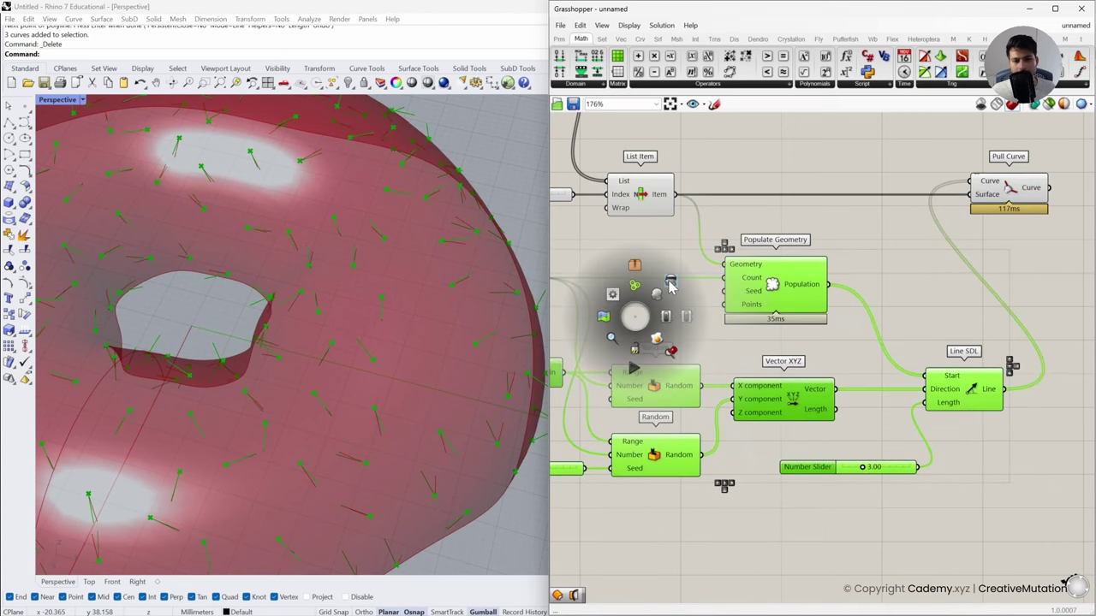
click(670, 285)
right_drag(514, 308, 422, 319)
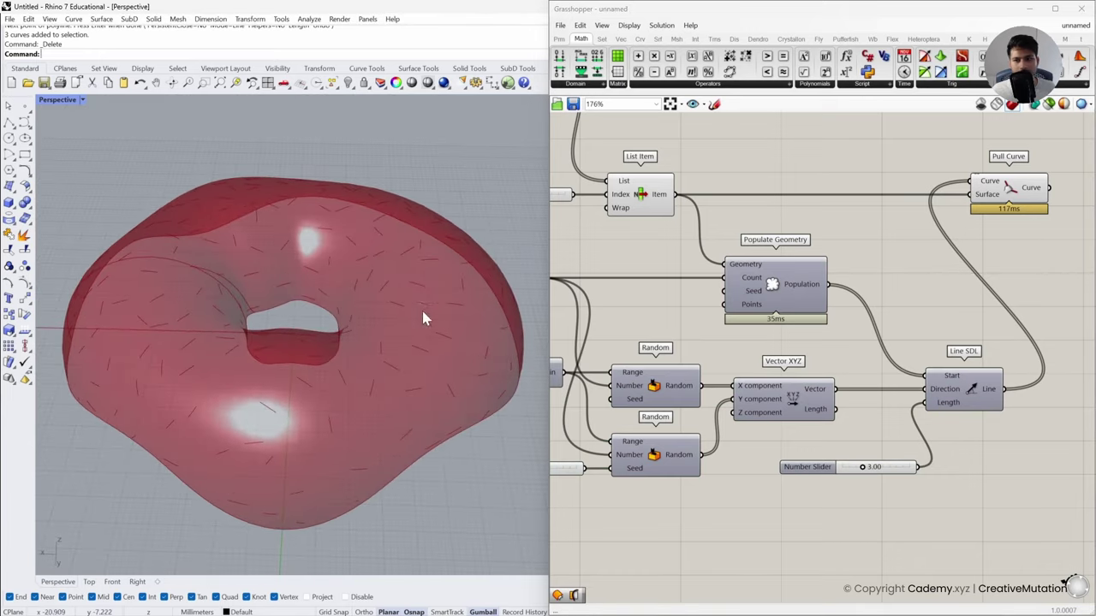
Shift the Pull Curve component slightly farther away from Populate Geometry
right_drag(937, 310, 768, 325)
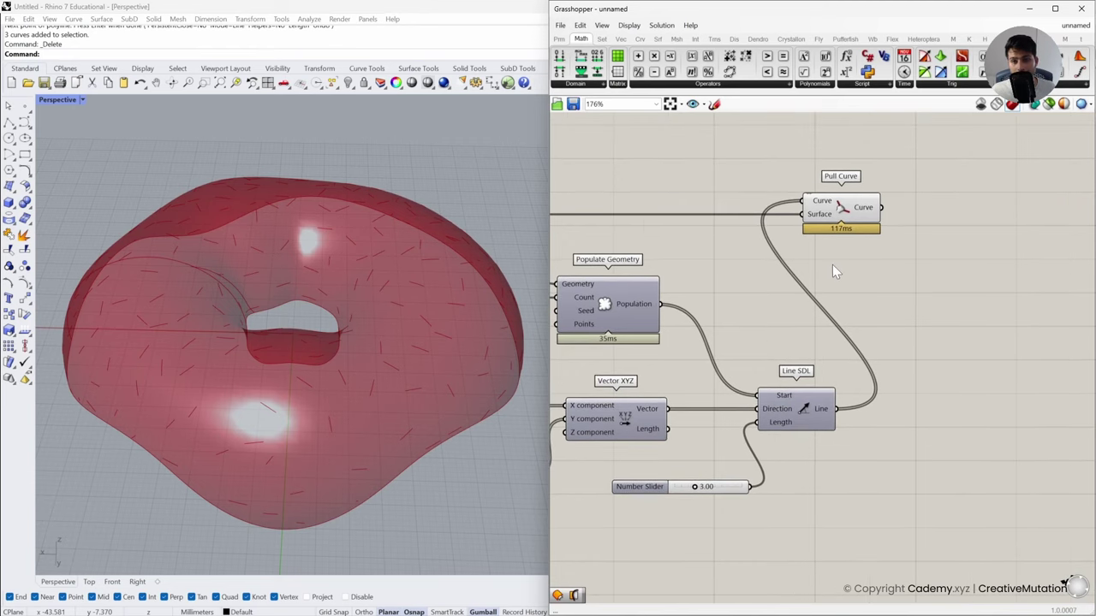
drag(864, 220, 895, 221)
click(923, 285)
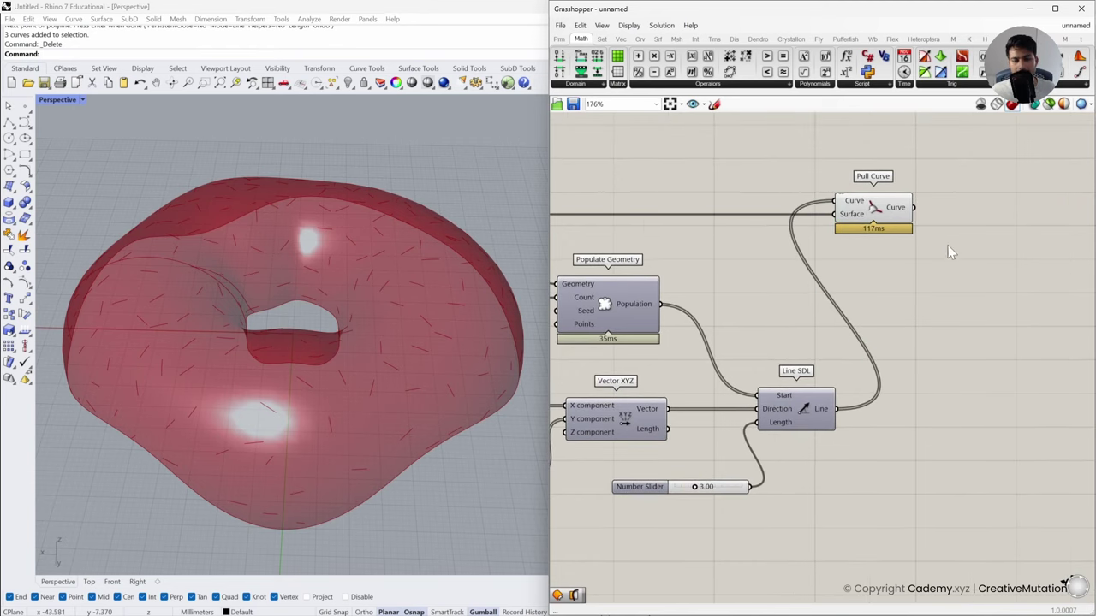
Add a Pipe component beside Pull Curve and connect Pull Curve's Curve output to its Curve input
double_click(986, 289)
text(pip)
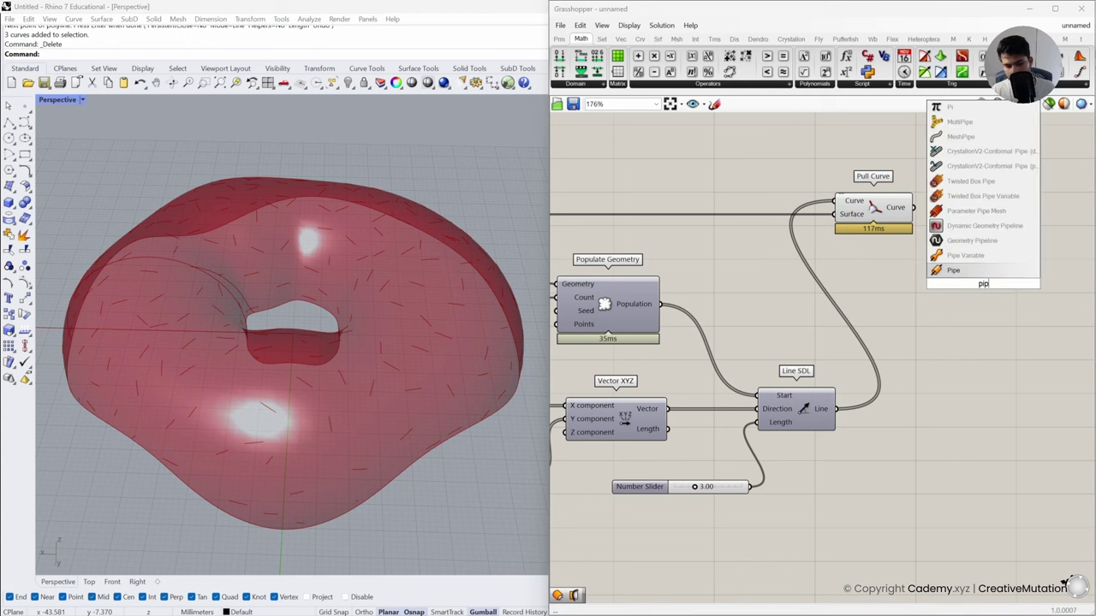
click(974, 277)
right_drag(962, 279, 902, 298)
drag(918, 298, 943, 248)
drag(857, 228, 945, 253)
click(888, 313)
click(919, 311)
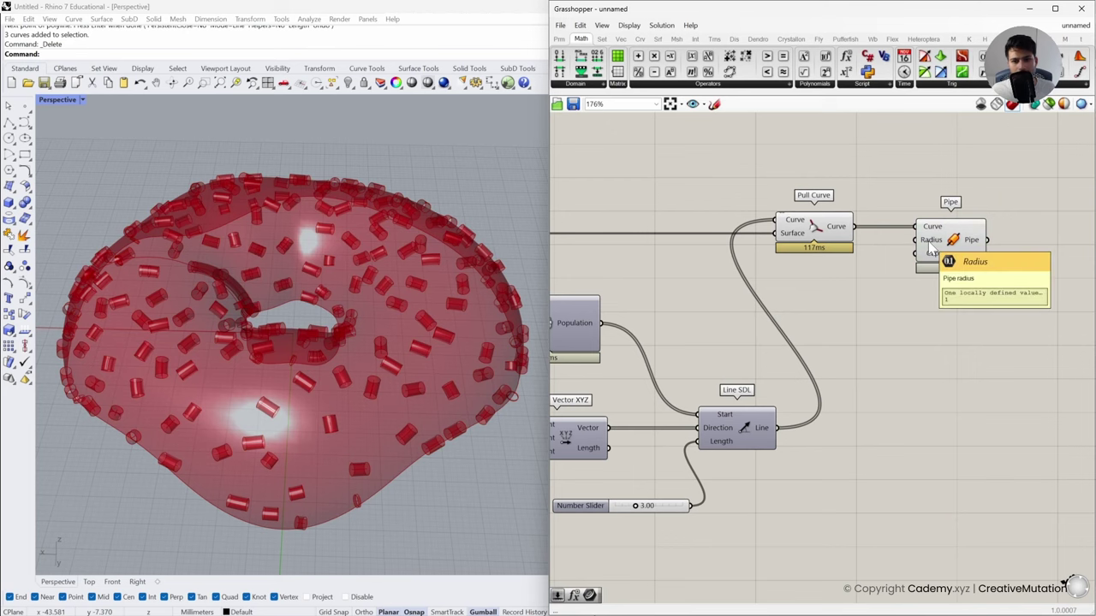
Move Pipe slightly farther from Pull Curve and connect a new number slider set to 0.60 to its Radius input
scroll(428, 366, up, 6)
right_drag(403, 346, 411, 375)
drag(946, 261, 974, 261)
double_click(882, 332)
text(0.60)
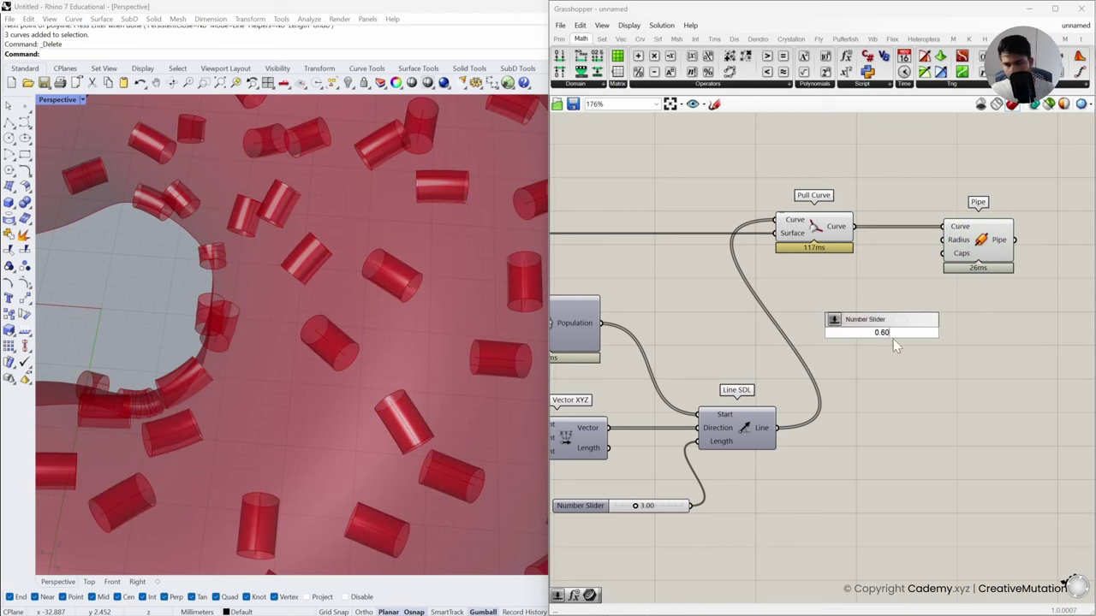
key(Return)
drag(950, 332, 942, 241)
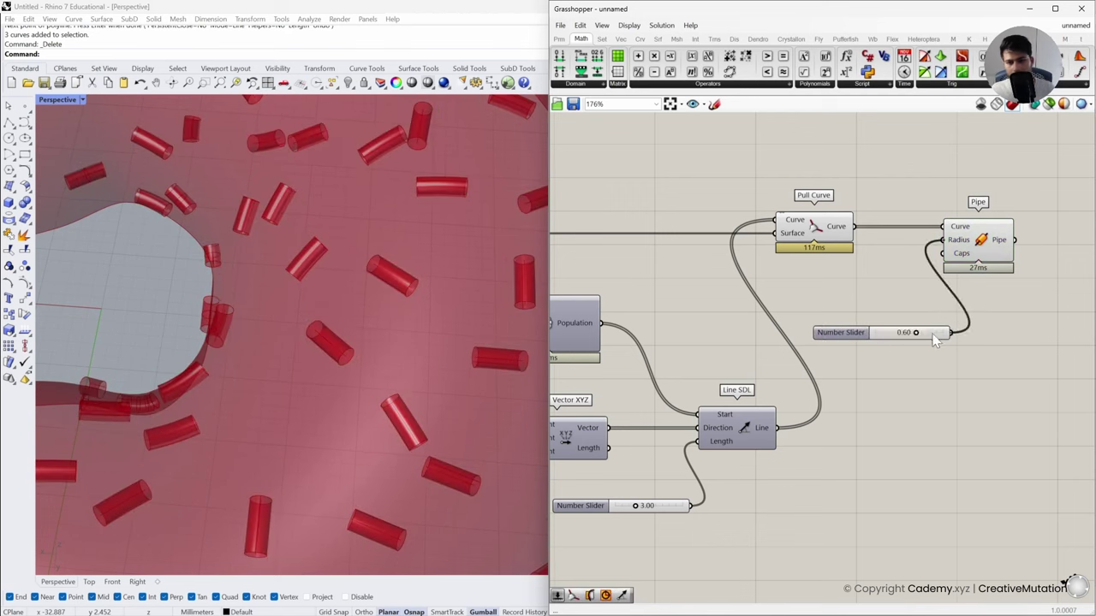
Move the Pipe radius slider up beneath the Pull Curve component and set its value to 0.57
drag(923, 336, 854, 286)
click(861, 332)
click(860, 321)
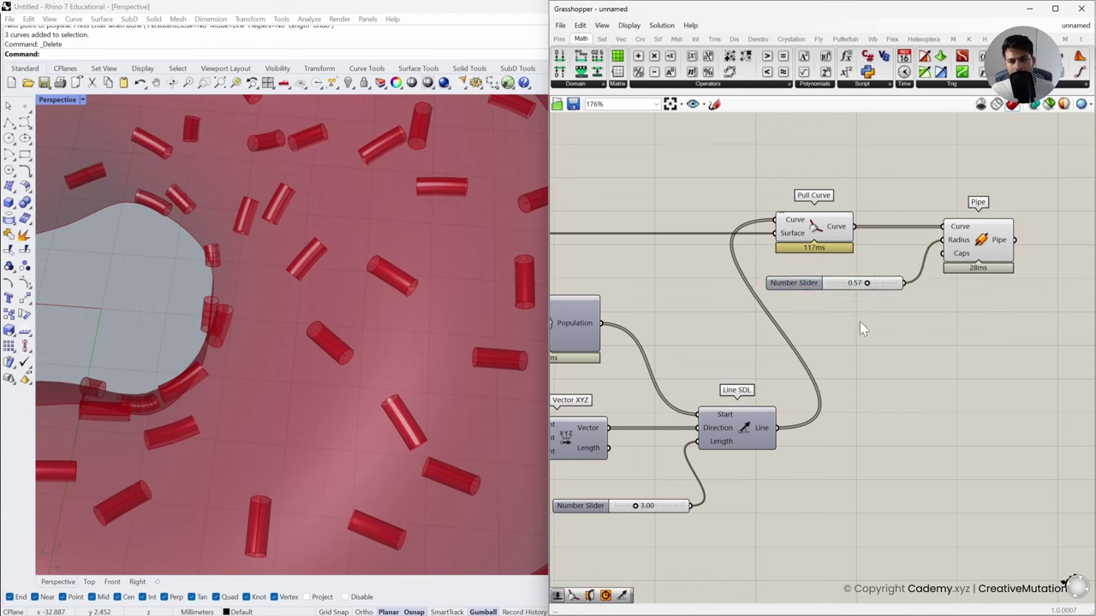
scroll(422, 390, down, 5)
right_drag(422, 390, 403, 350)
scroll(403, 349, up, 8)
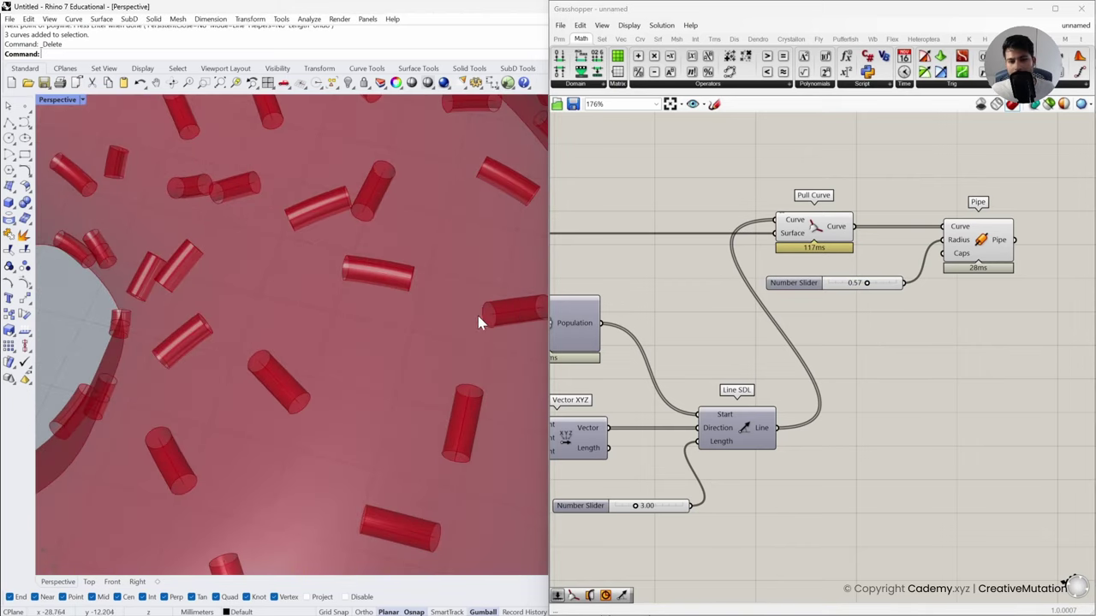
right_drag(464, 416, 434, 408)
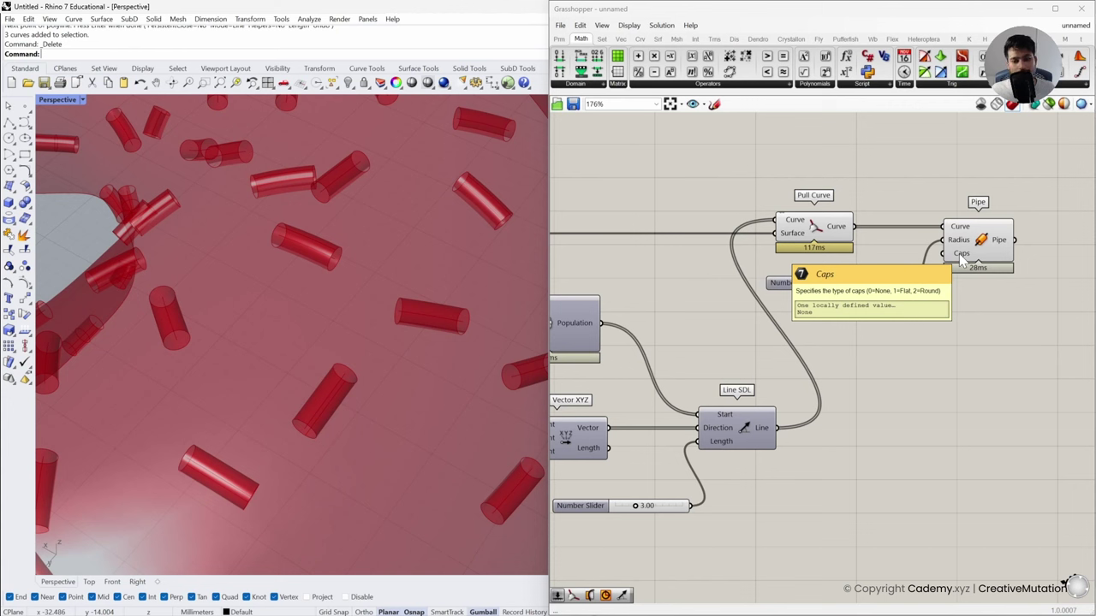
Add a number slider set to 2, connect it to Pipe's Caps input and place it beneath the radius slider
double_click(889, 365)
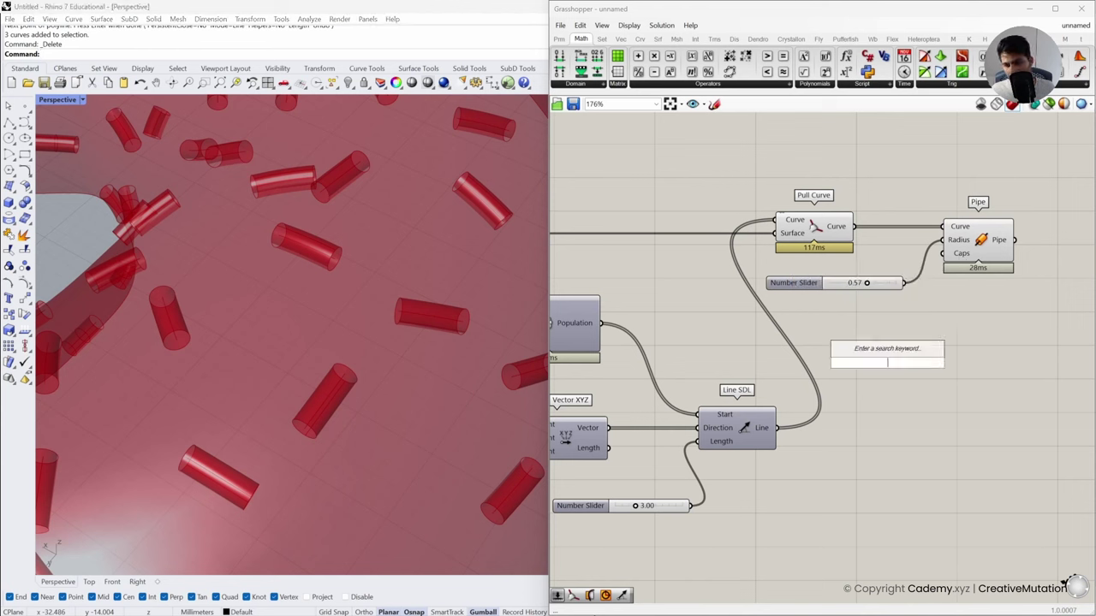
text(2)
key(Return)
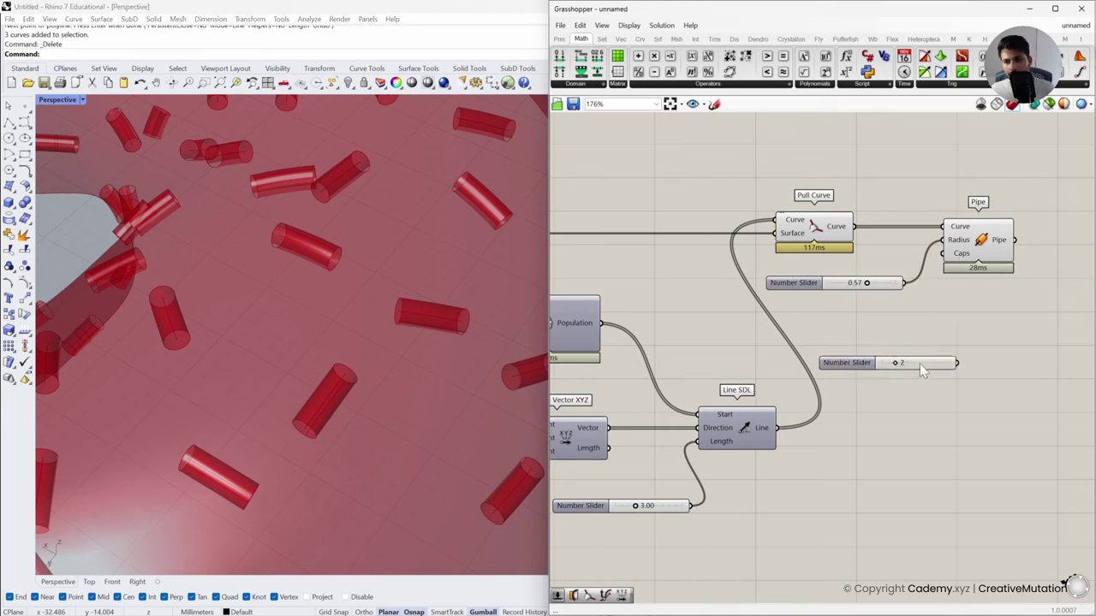
drag(921, 370, 942, 253)
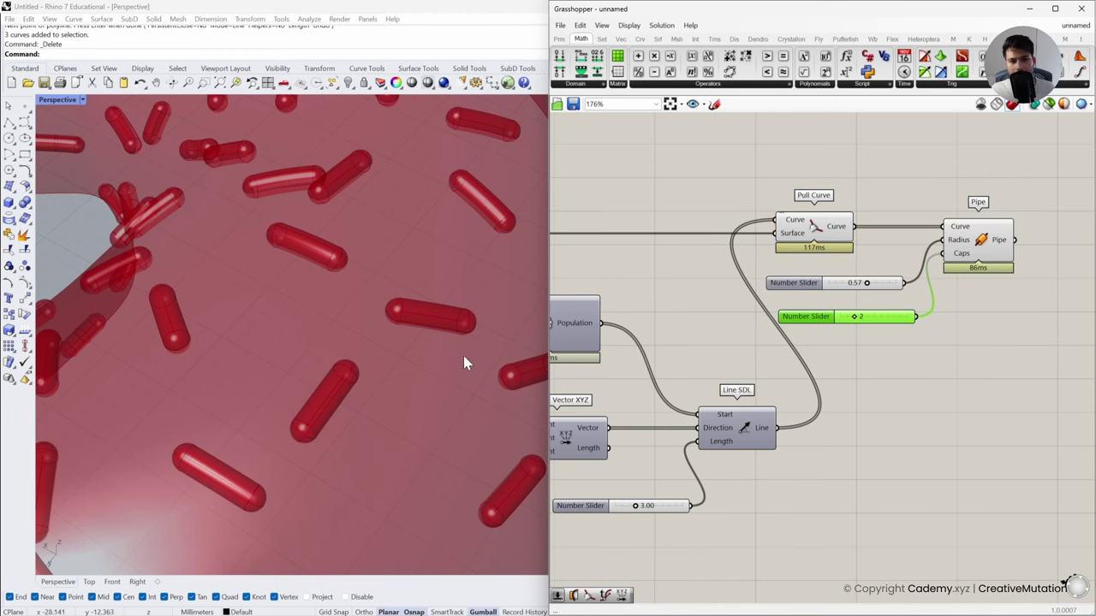
scroll(404, 334, down, 8)
right_drag(403, 334, 269, 331)
scroll(282, 261, up, 5)
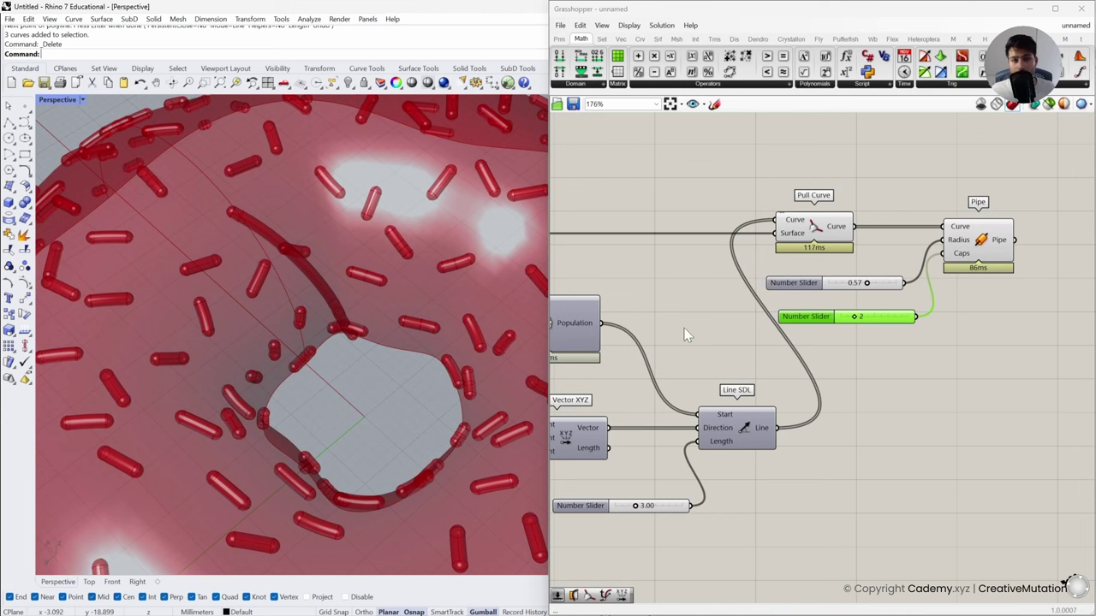
Set the seed slider of the second Random component to 34 to vary the sprinkle directions
right_drag(746, 315, 846, 296)
scroll(805, 308, down, 1)
right_drag(630, 347, 805, 323)
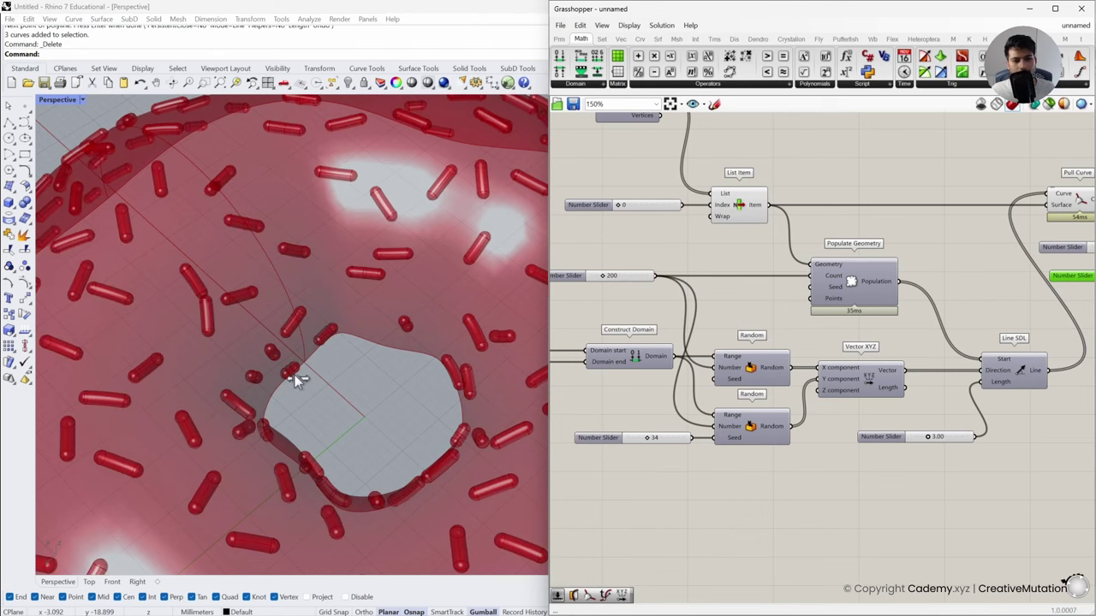
scroll(297, 380, down, 3)
right_drag(298, 379, 289, 339)
scroll(303, 349, down, 3)
right_drag(866, 406, 581, 438)
scroll(953, 277, up, 2)
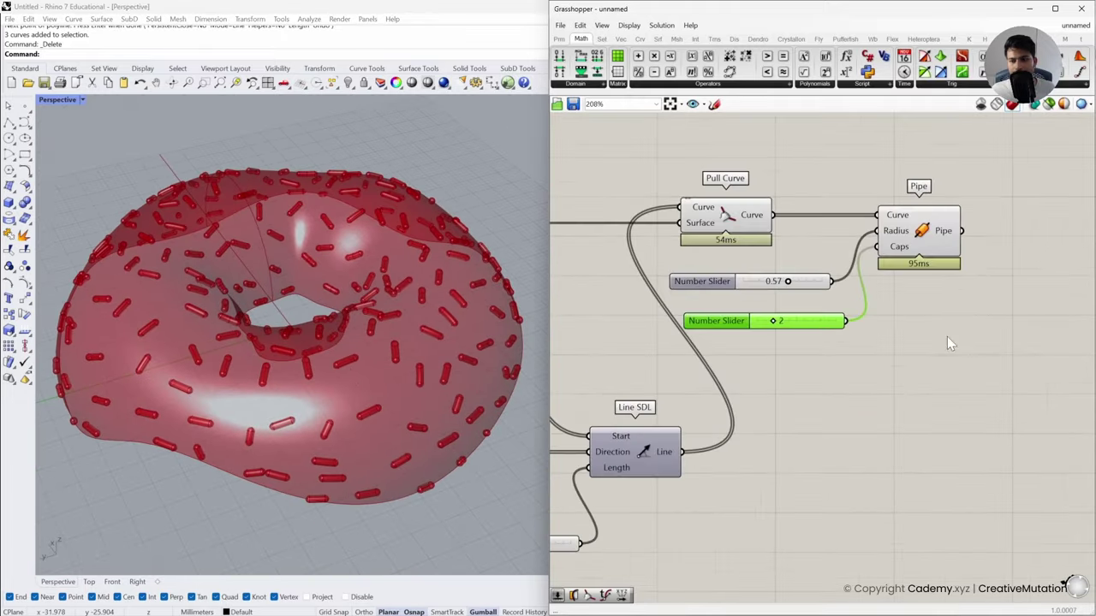
click(947, 336)
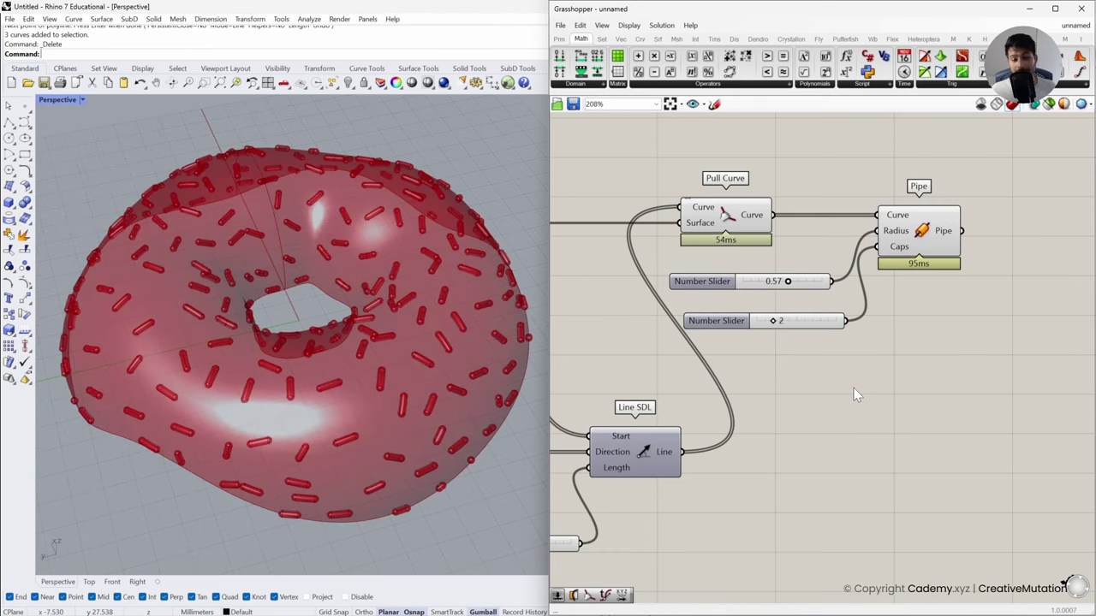
Turn on the preview of the Loft component
scroll(878, 391, down, 3)
right_drag(590, 310, 845, 393)
click(624, 252)
middle_click(624, 252)
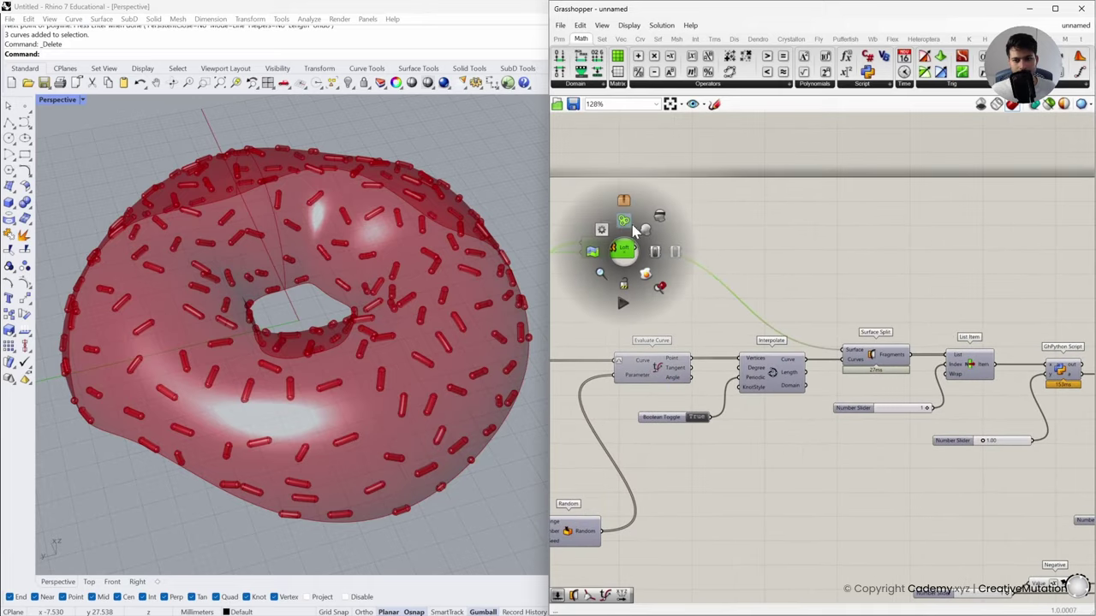
click(645, 229)
click(676, 243)
right_drag(1034, 359, 814, 318)
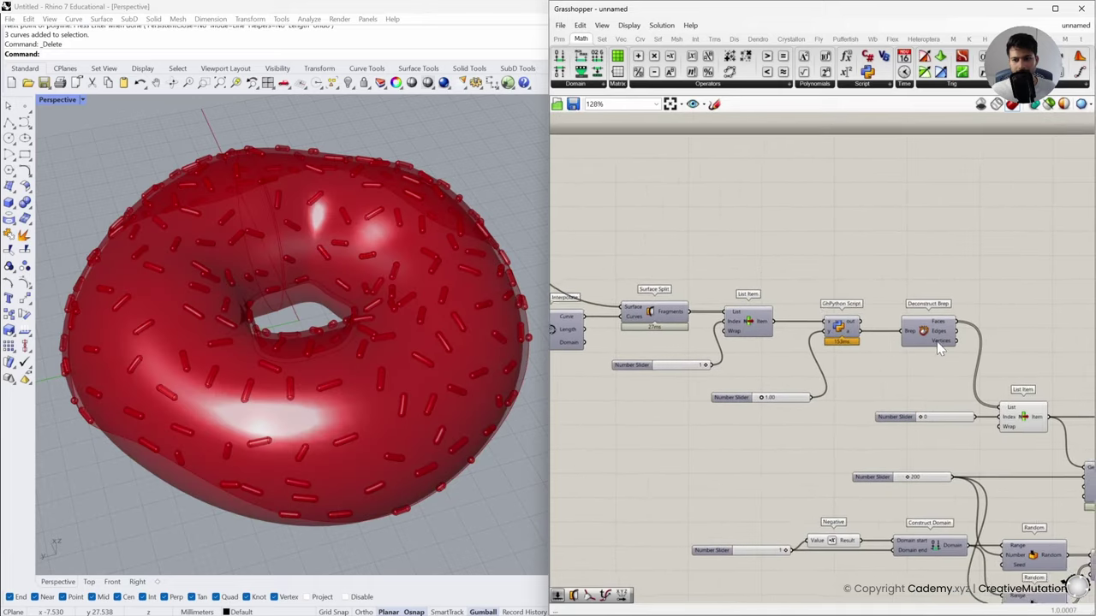
Turn on the preview of the GhPython Script component
scroll(939, 345, up, 2)
right_drag(892, 344, 828, 336)
scroll(762, 328, up, 1)
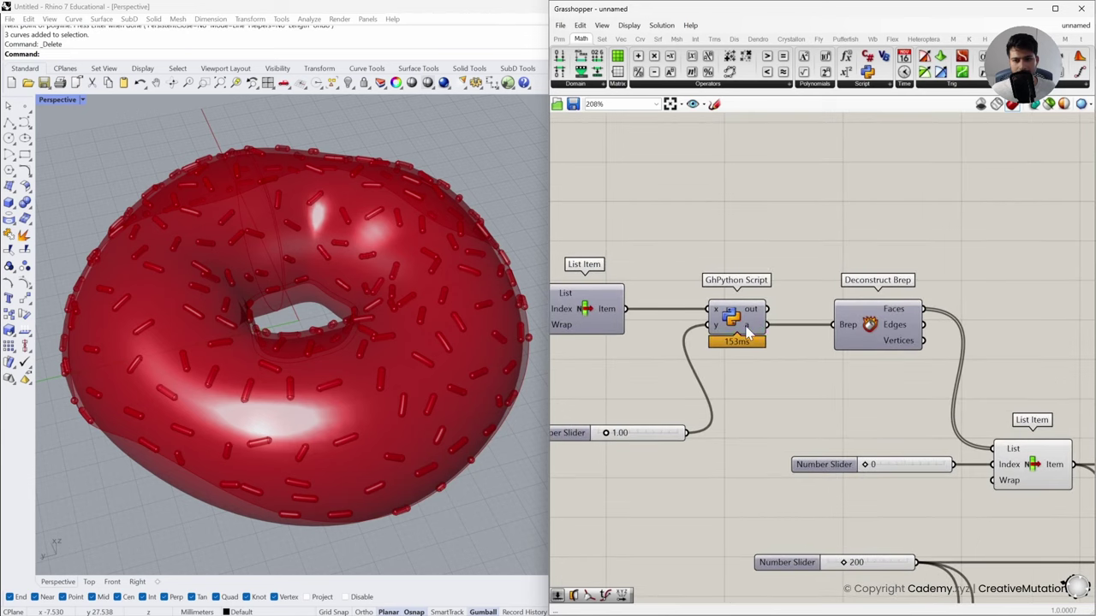
click(747, 328)
middle_click(751, 325)
click(773, 305)
click(808, 298)
Turn off the preview of the List Item, Populate Geometry and Pull Curve components, leaving Pipe's preview on
scroll(911, 363, down, 2)
right_drag(911, 363, 736, 313)
right_drag(889, 354, 537, 272)
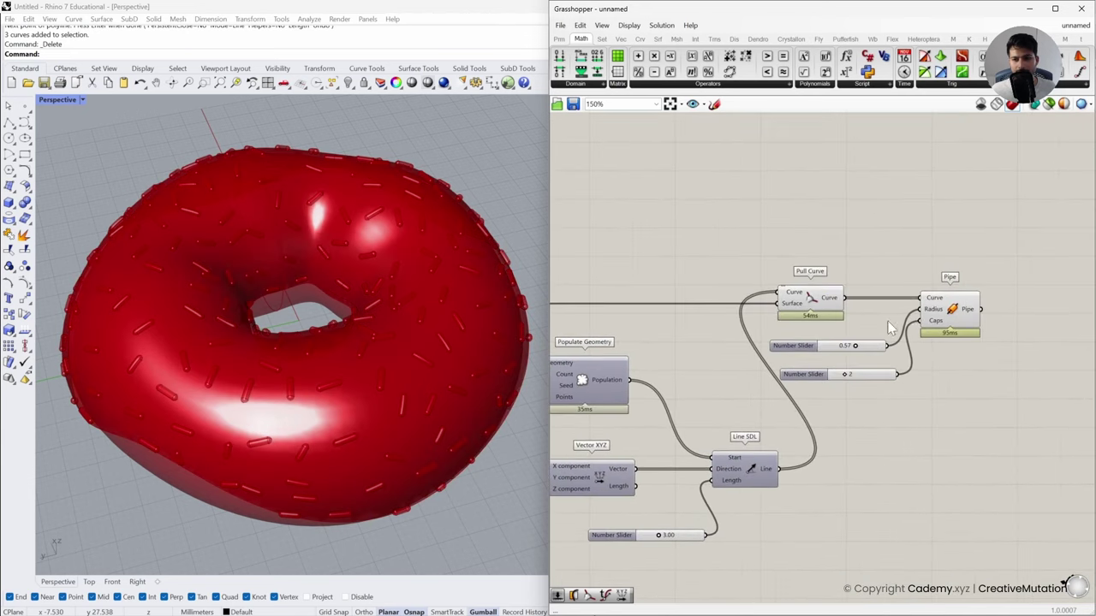
click(949, 318)
scroll(942, 325, down, 2)
scroll(777, 325, down, 2)
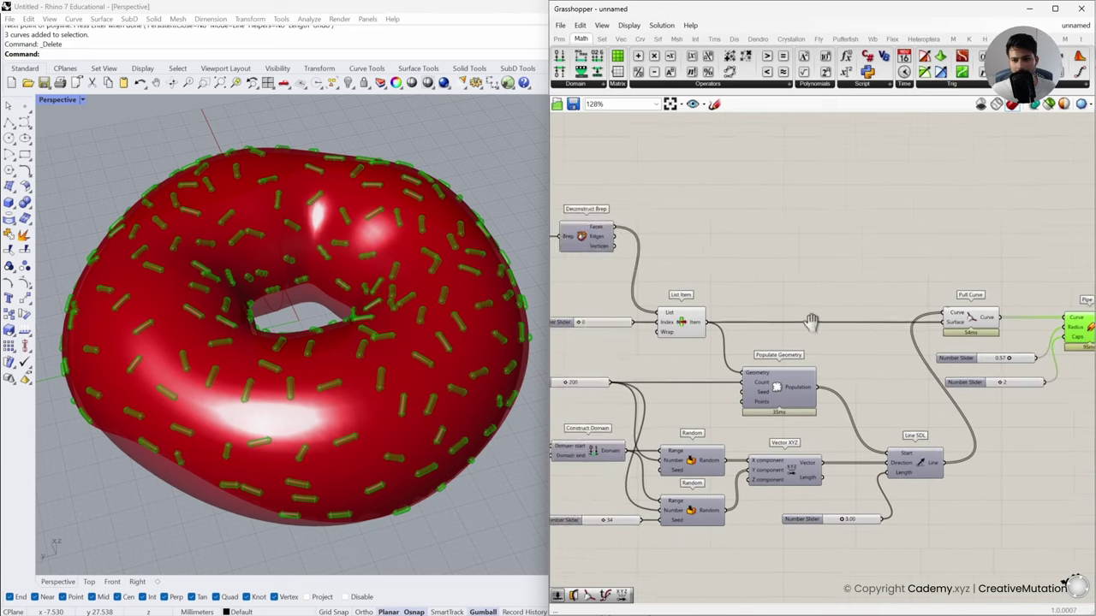
drag(957, 276, 629, 387)
middle_click(648, 379)
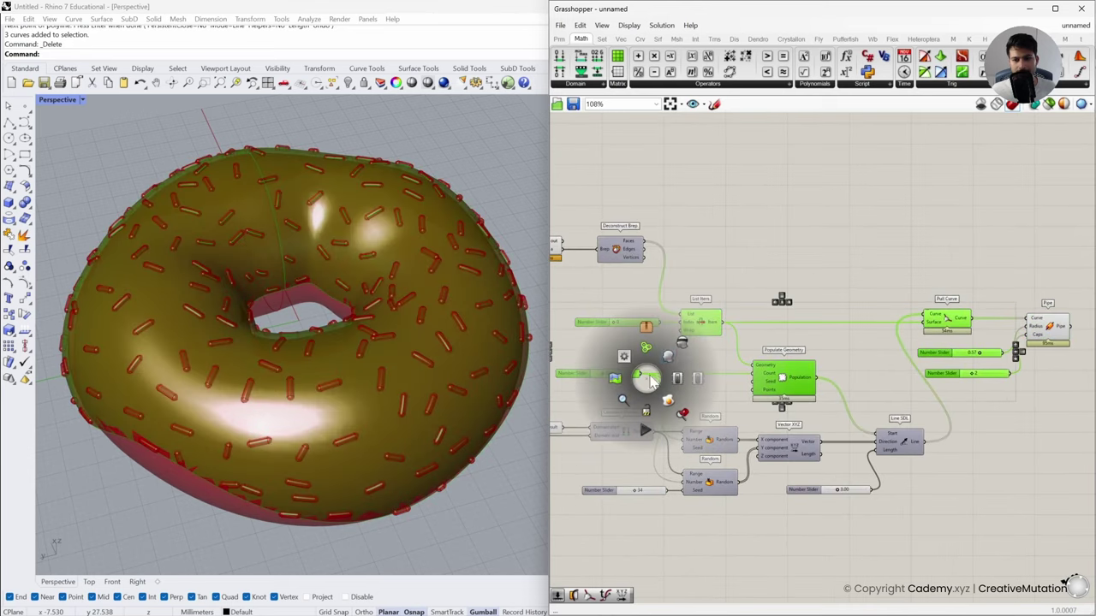
click(682, 342)
right_drag(676, 336, 807, 360)
click(701, 316)
Put the Loft component into its own group to mark it as an output
right_drag(682, 308, 940, 372)
scroll(650, 257, up, 4)
click(651, 252)
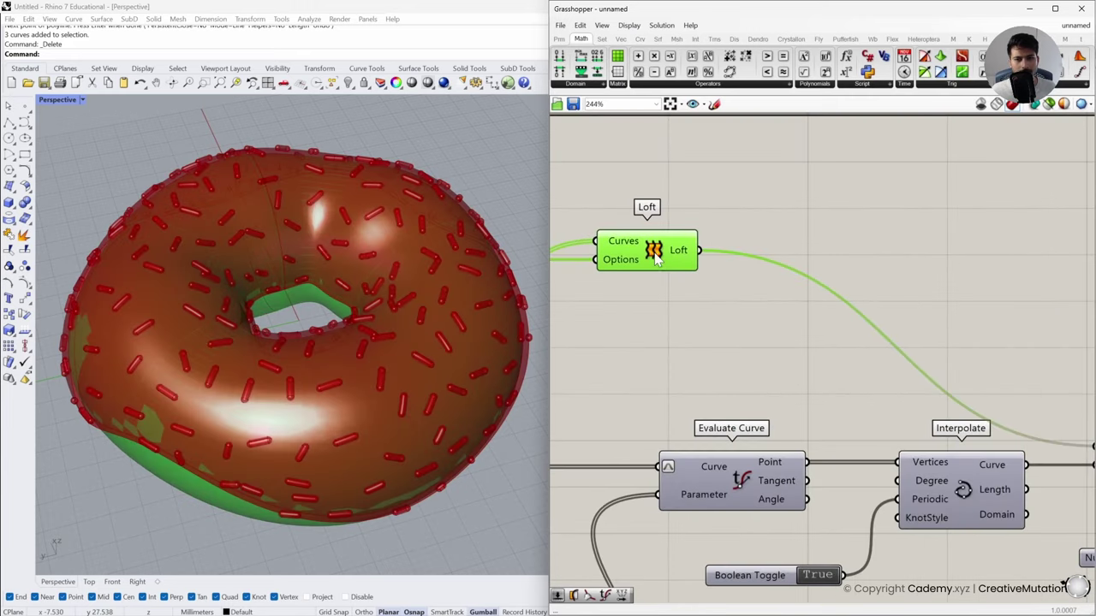
middle_click(652, 254)
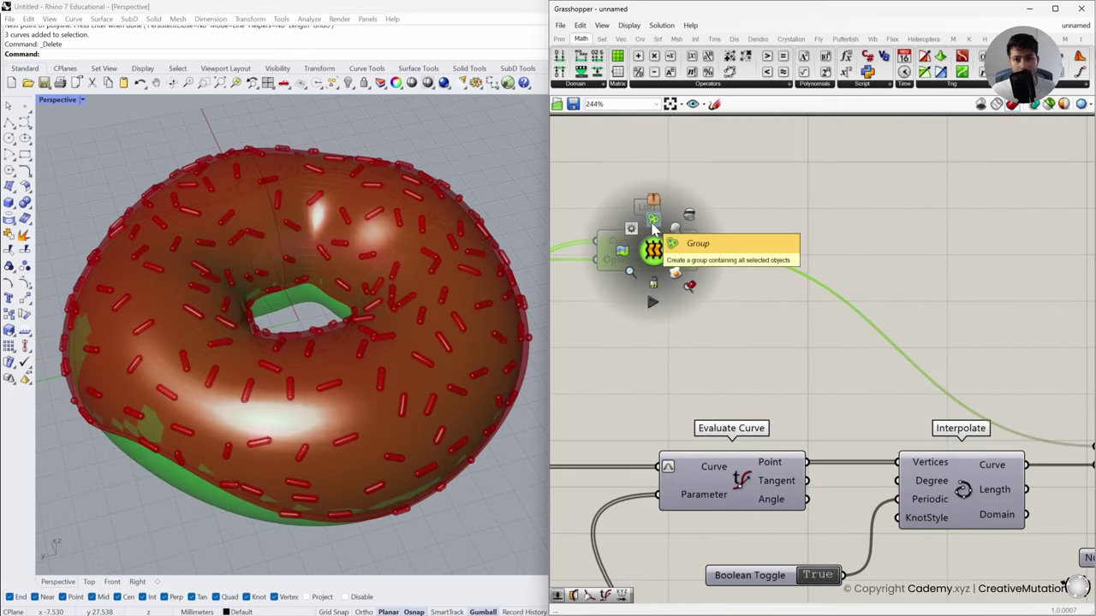
click(655, 250)
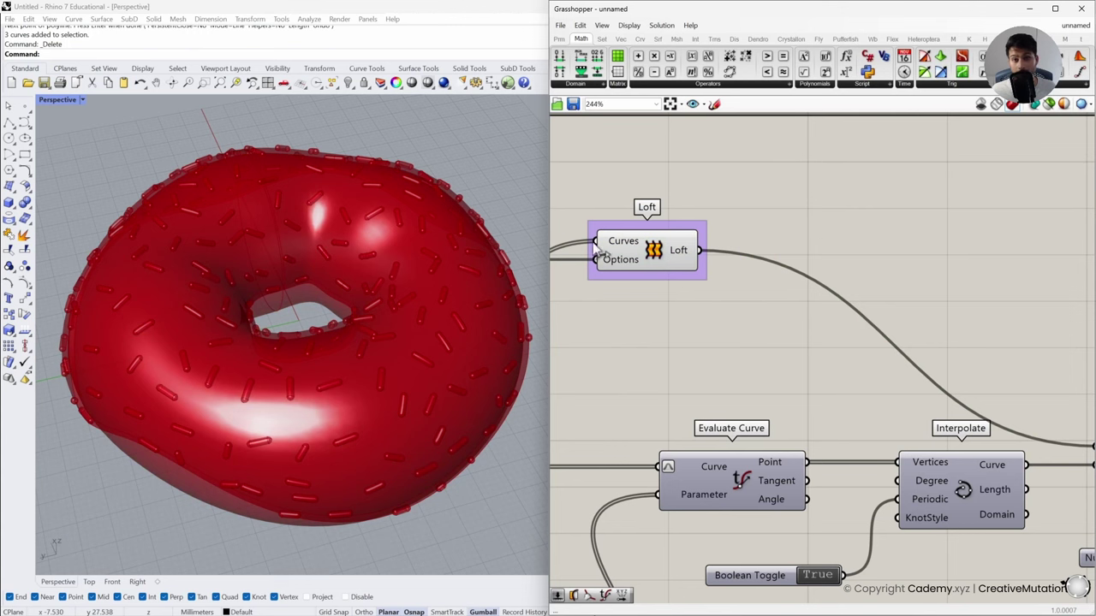
Put the GhPython Script component into its own group
scroll(630, 289, down, 2)
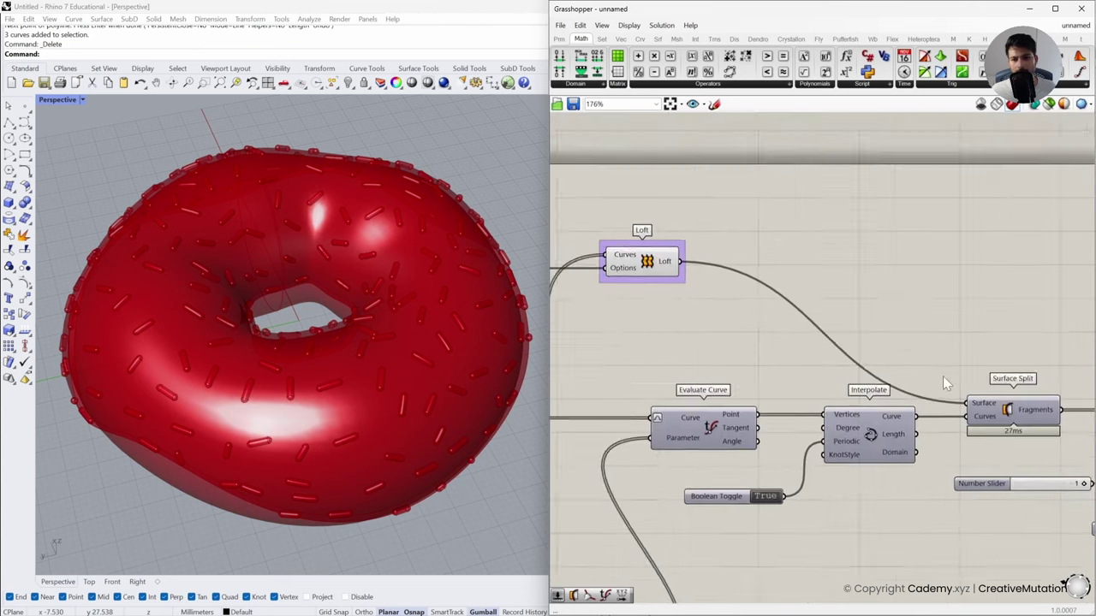
right_drag(1058, 386, 610, 292)
click(844, 340)
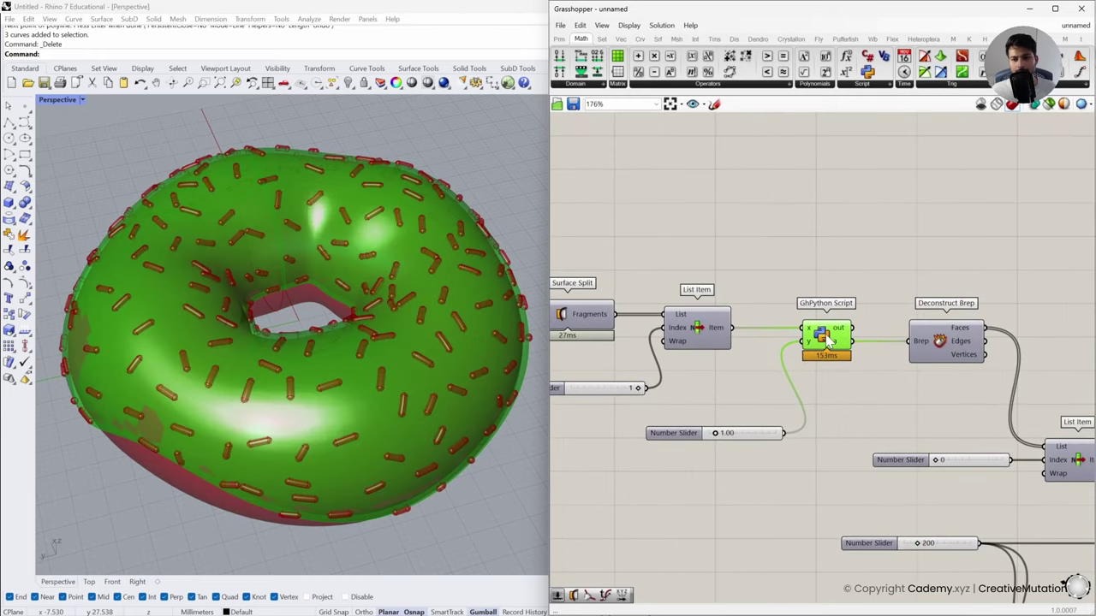
key(space)
click(831, 332)
scroll(792, 370, down, 5)
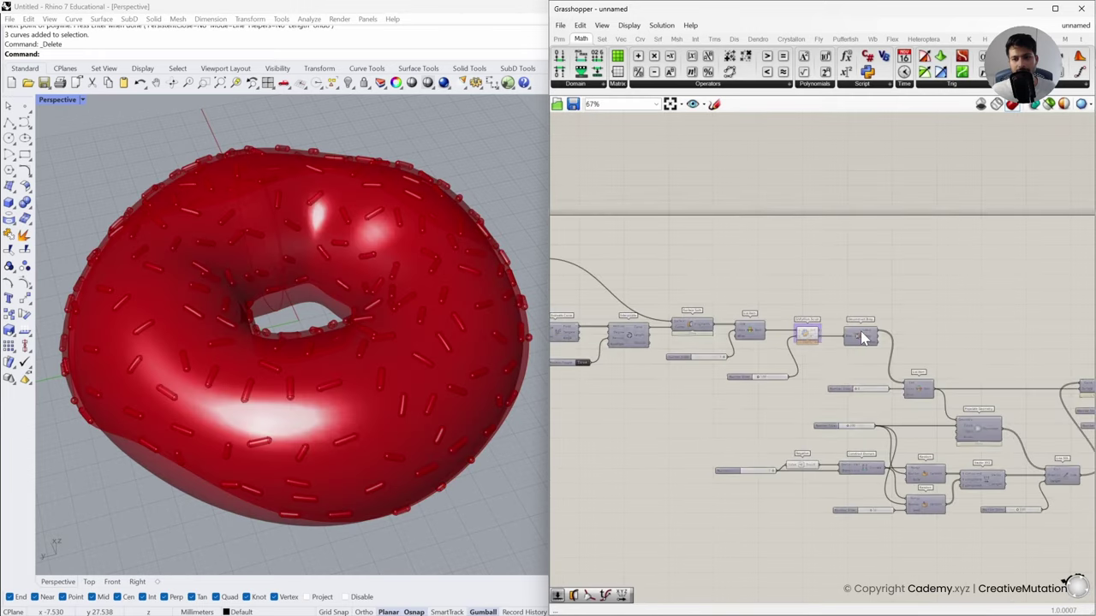
Put the Pipe component into its own group
scroll(875, 366, up, 6)
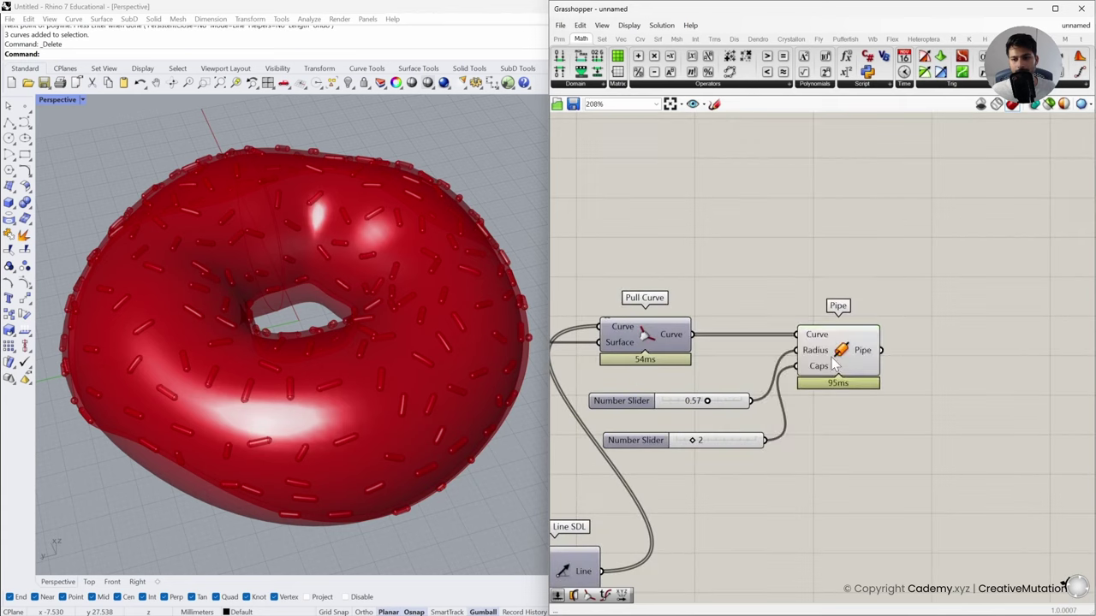
click(834, 361)
middle_click(839, 349)
click(834, 312)
right_drag(613, 456, 862, 375)
scroll(862, 375, down, 1)
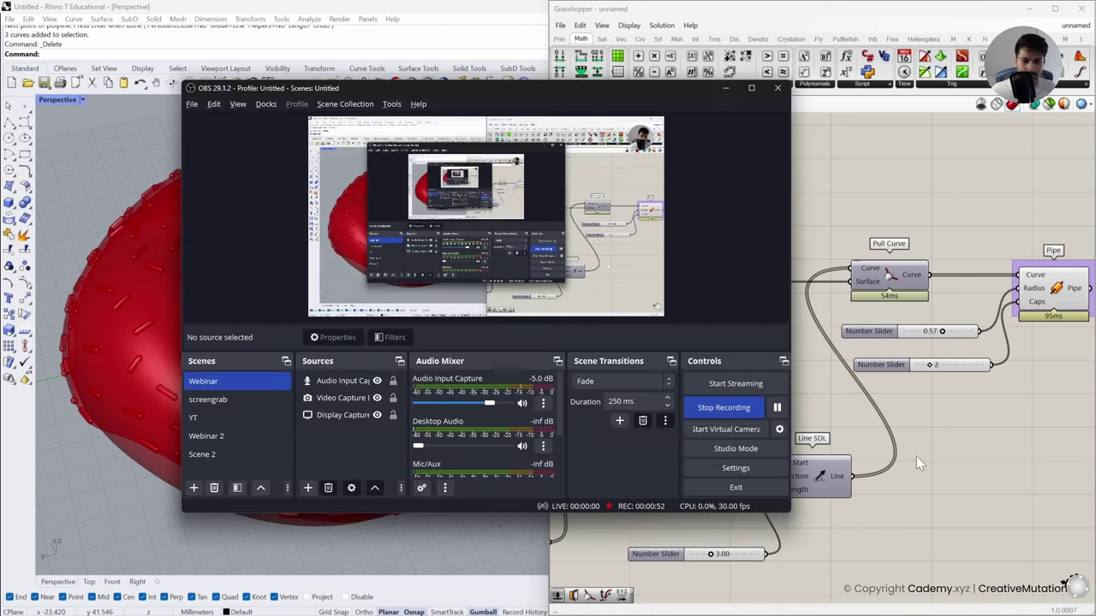
Add a Custom Preview component beside the Pipe component
click(727, 408)
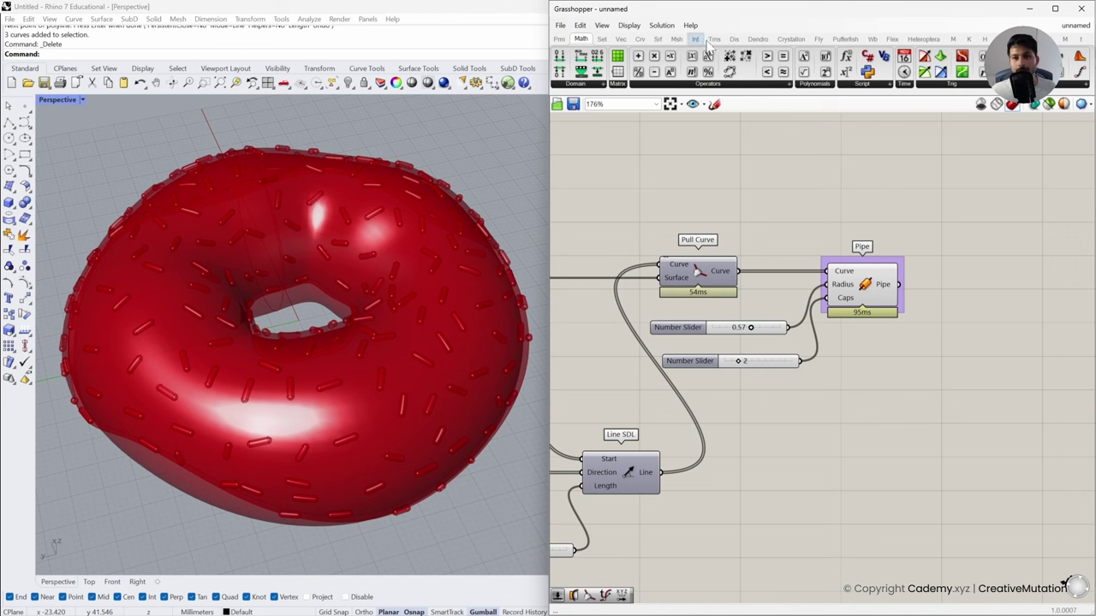
click(733, 39)
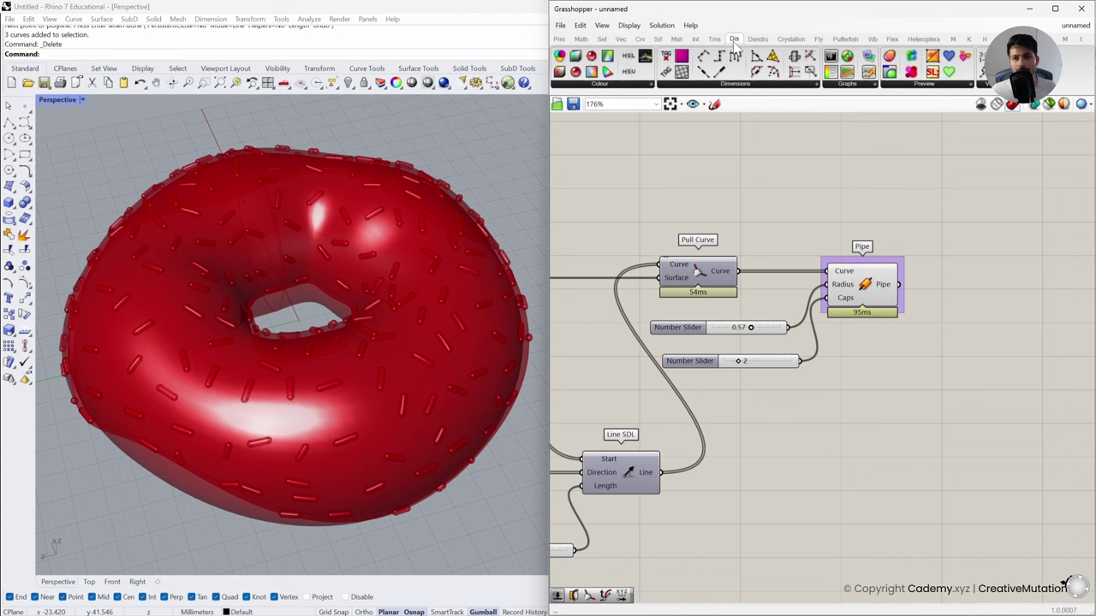
click(925, 85)
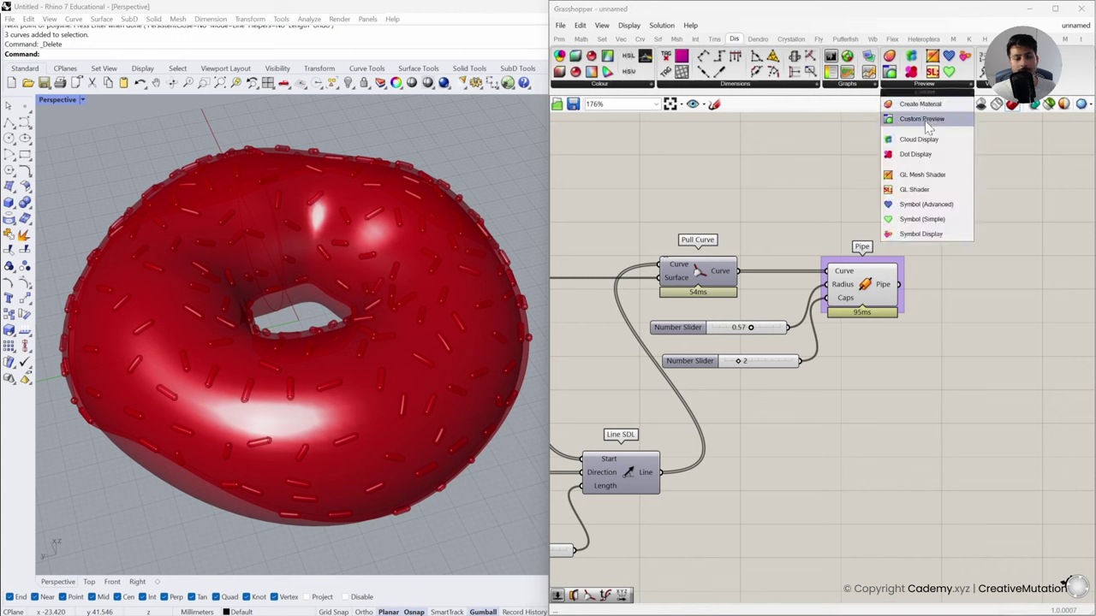
click(926, 126)
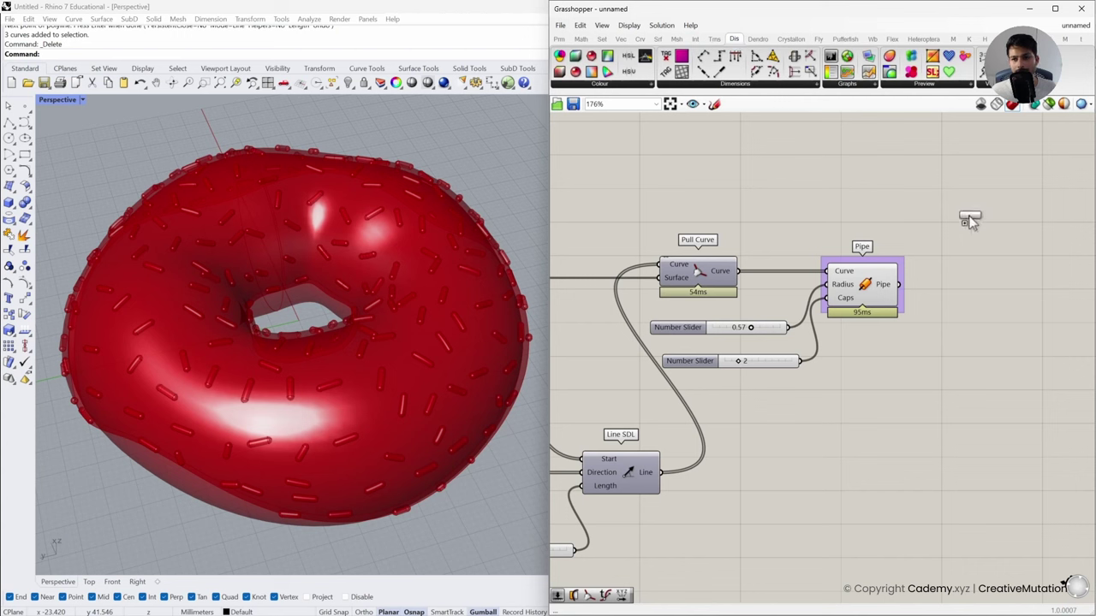
click(1013, 309)
right_drag(941, 345, 863, 331)
scroll(976, 298, up, 3)
click(957, 289)
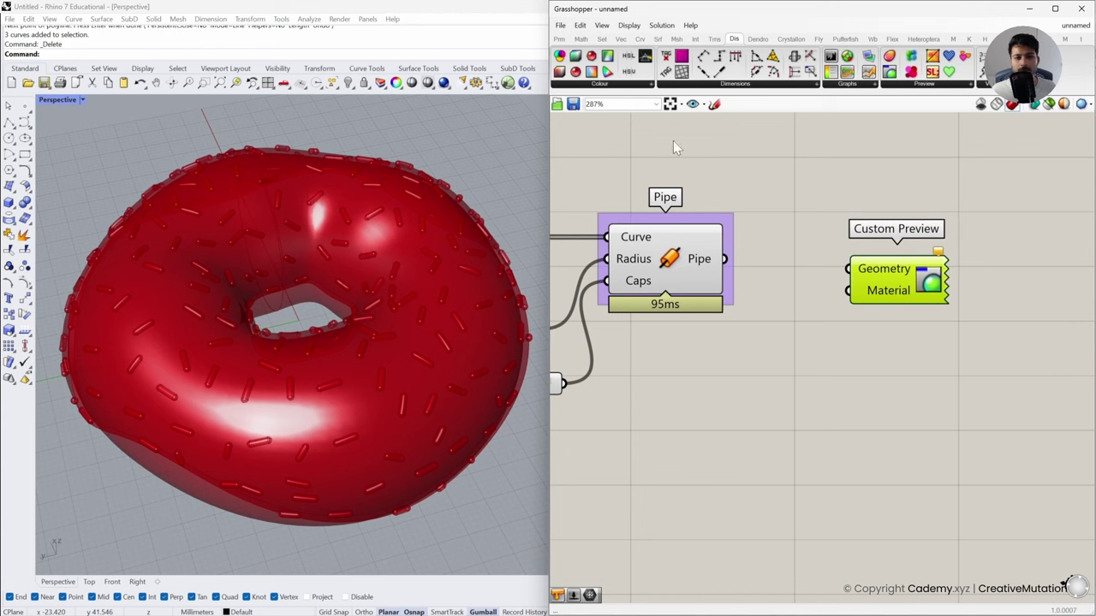
Connect the Pipe output to Custom Preview's Geometry input and align Custom Preview with Pipe
click(838, 363)
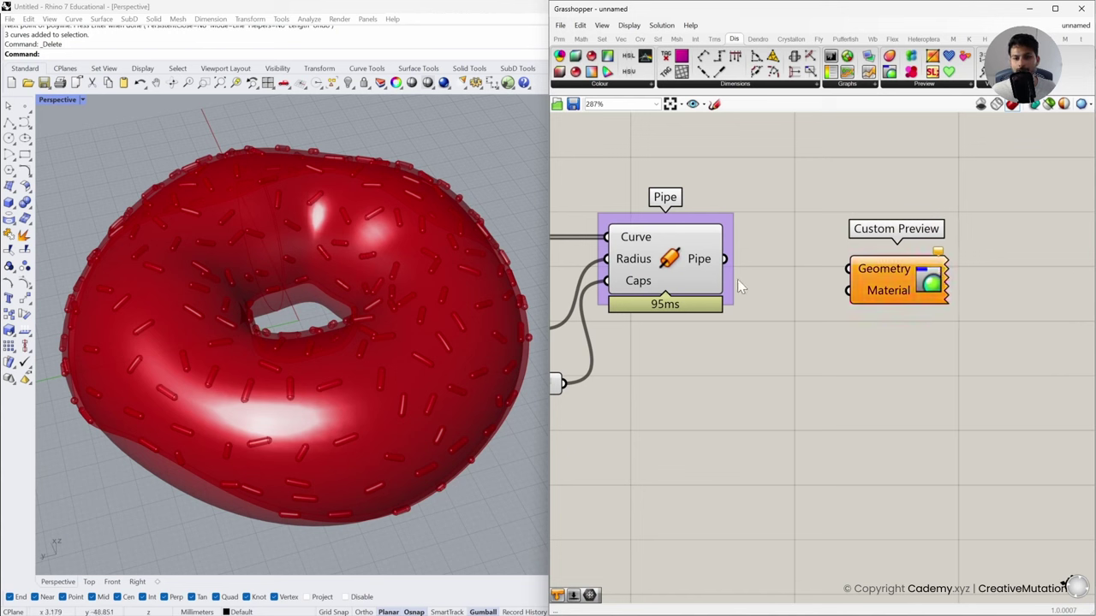
drag(725, 258, 860, 278)
click(837, 354)
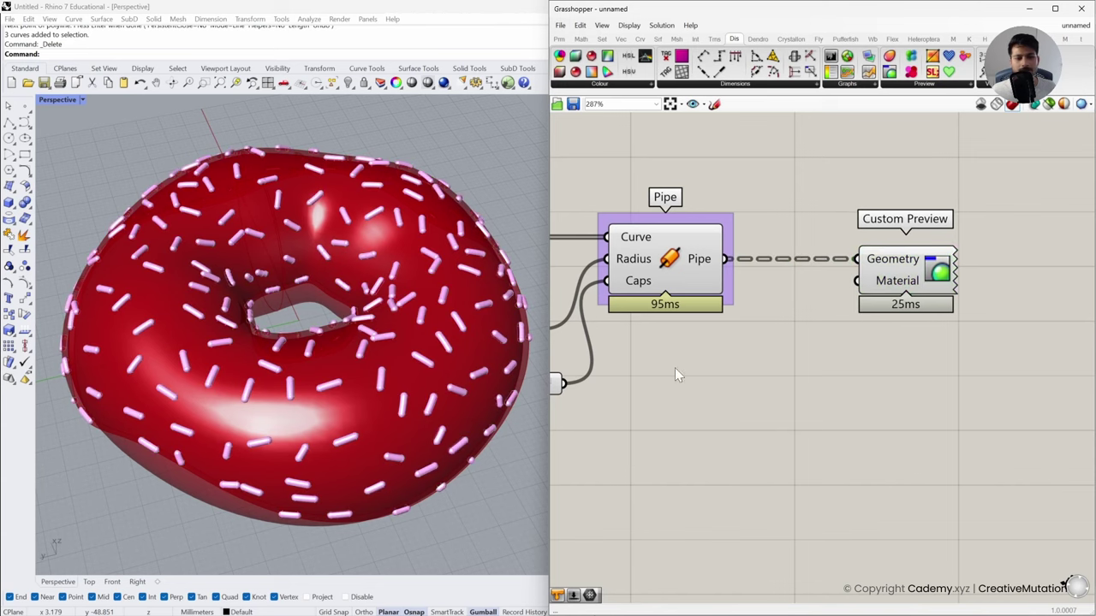
mouse_move(427, 354)
right_down()
mouse_move(402, 372)
mouse_move(413, 345)
right_up()
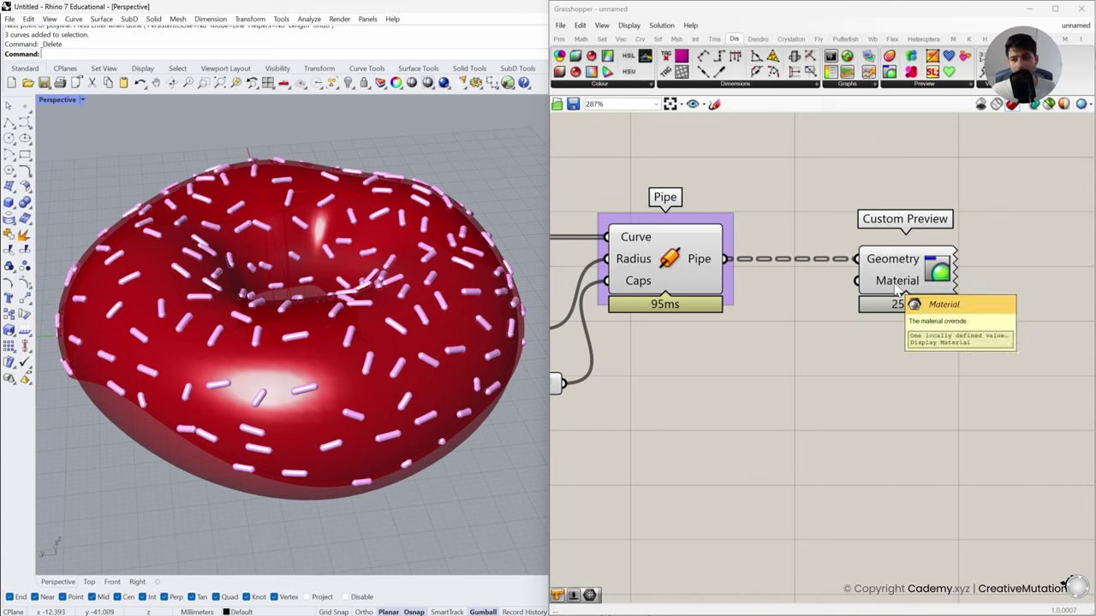
Turn off the preview of the Pipe component so only its Custom Preview is displayed
click(682, 272)
middle_click(682, 273)
click(718, 238)
click(809, 368)
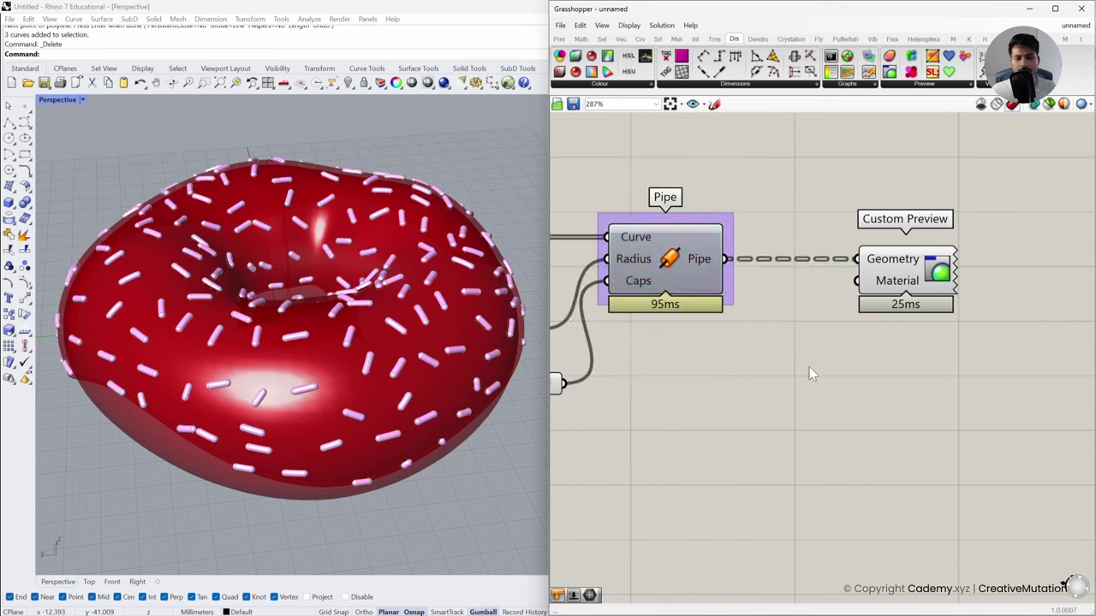
Add a Colour Swatch near the Pipe's Custom Preview and connect it to the Material input
click(561, 40)
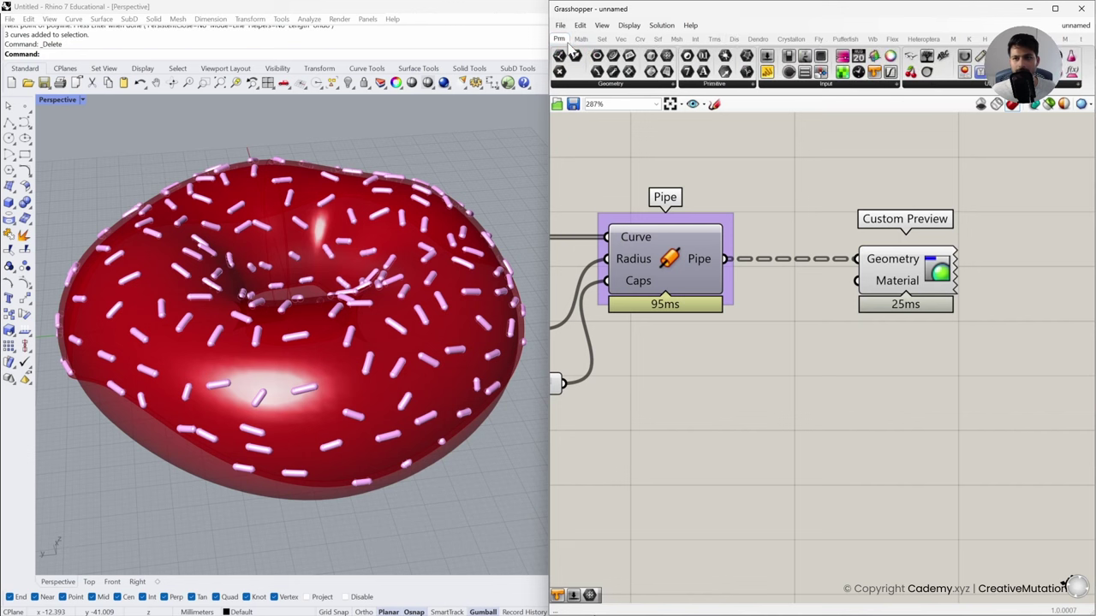
click(875, 86)
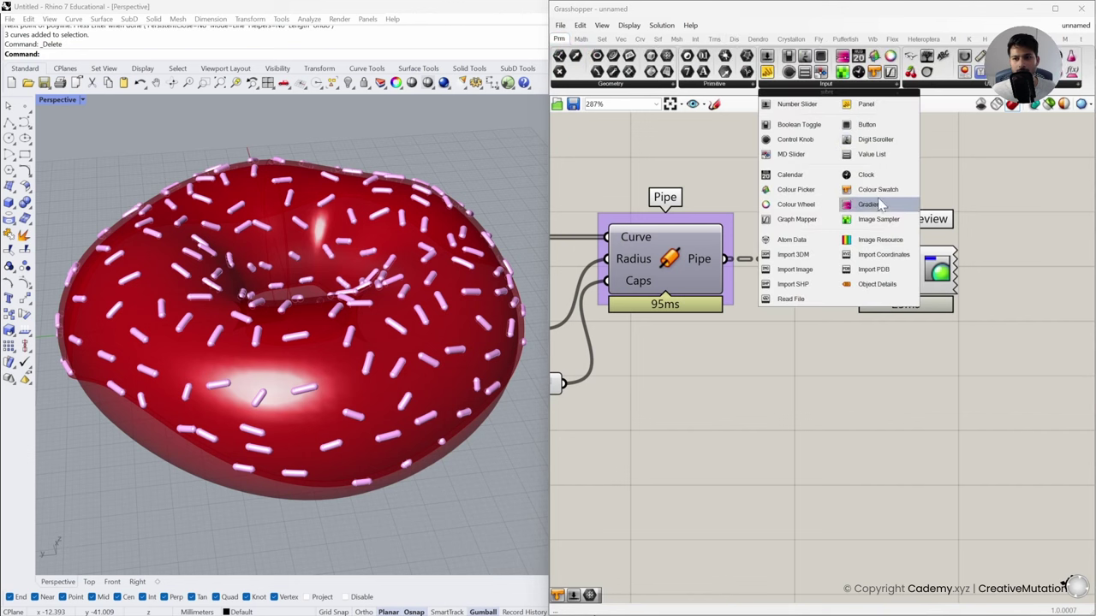
drag(882, 206, 797, 385)
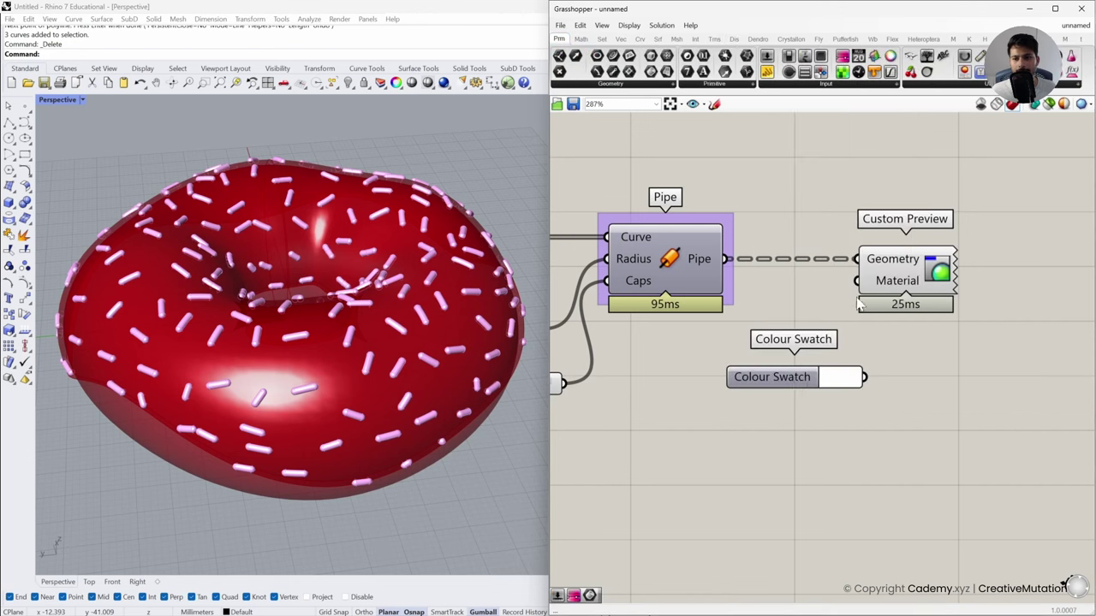
drag(857, 281, 817, 385)
Set the Colour Swatch of the sprinkles to a bright blue
click(818, 385)
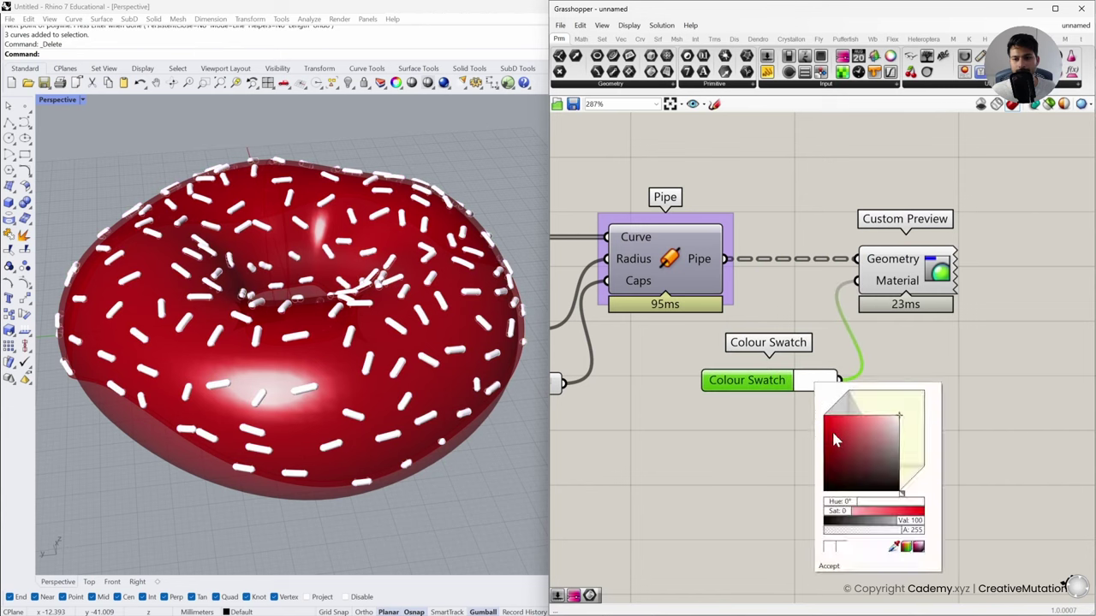
drag(860, 448, 807, 411)
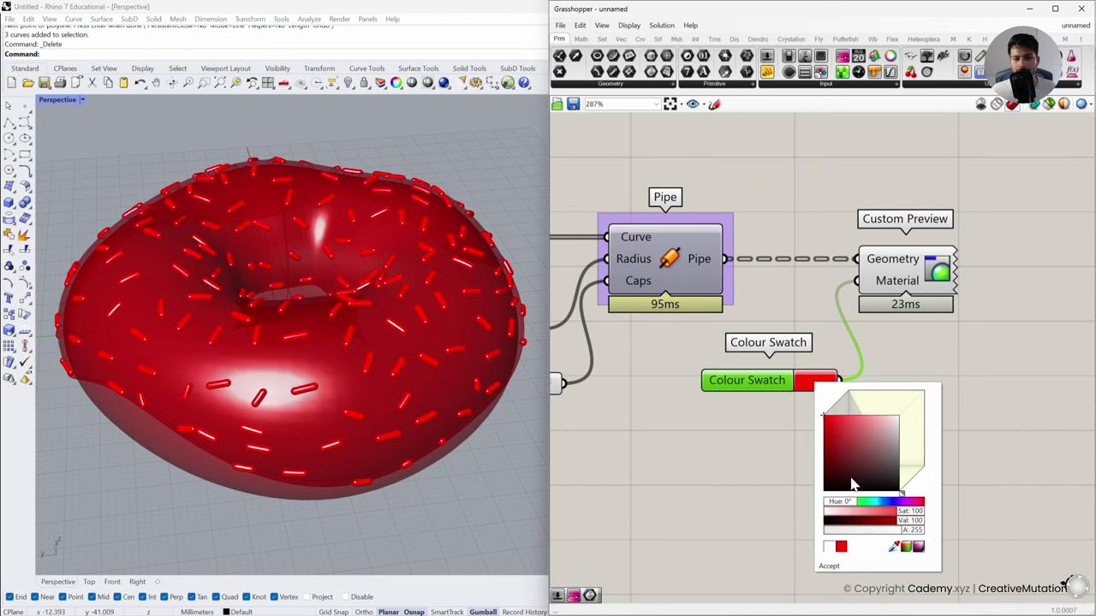
drag(841, 502, 884, 509)
click(773, 475)
scroll(805, 446, down, 1)
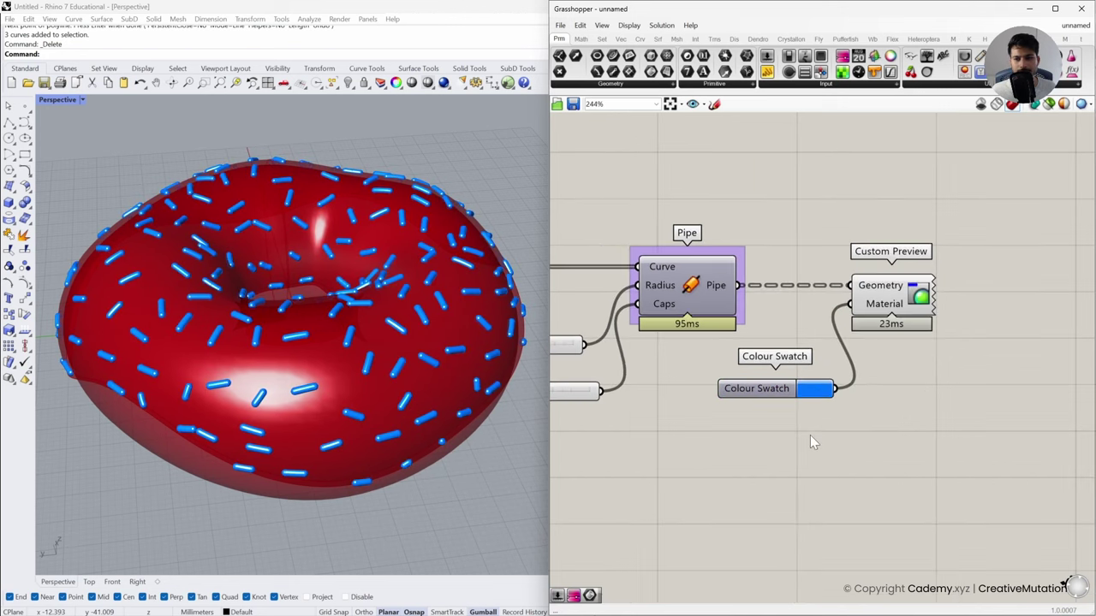
mouse_move(397, 324)
right_down()
mouse_move(349, 347)
mouse_move(376, 332)
right_up()
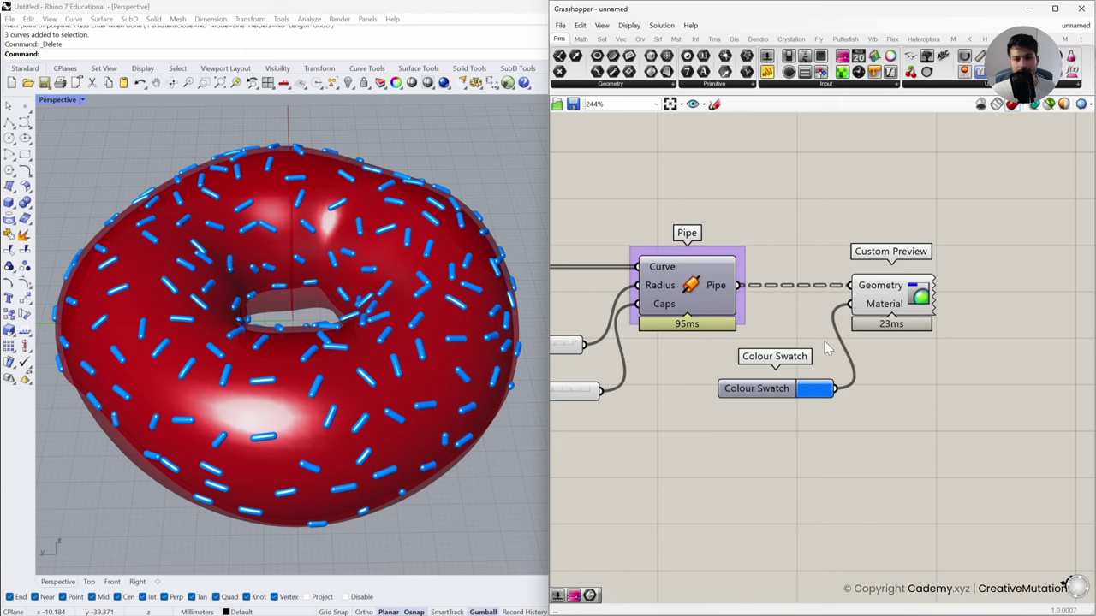
Add a Custom Preview component above Deconstruct Brep and connect the GhPython Script's a output to its Geometry input
scroll(827, 346, down, 4)
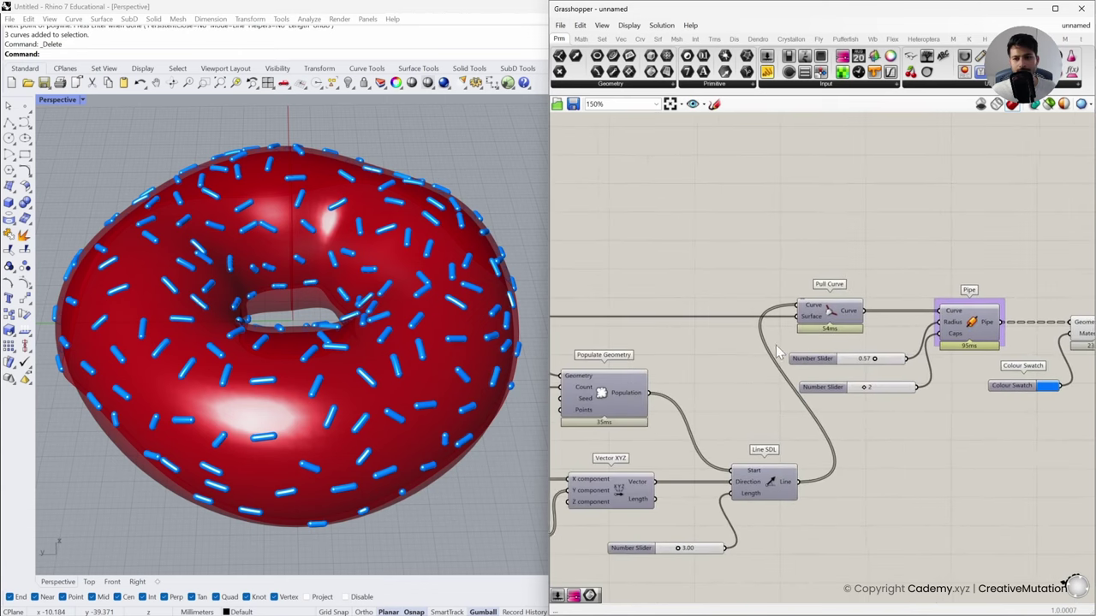
right_drag(628, 334, 773, 340)
right_drag(641, 278, 773, 357)
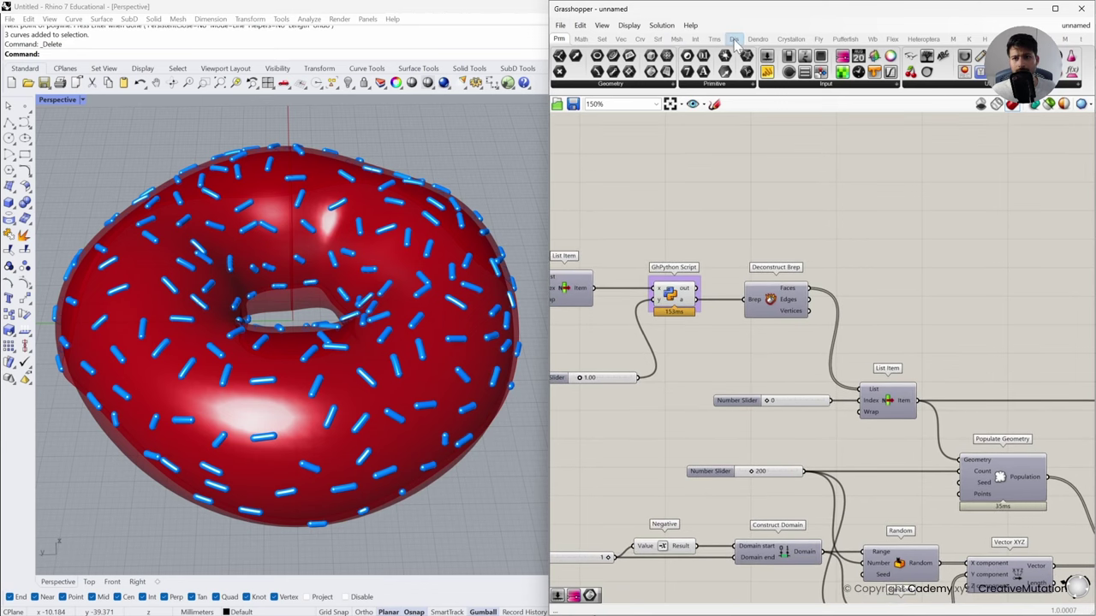
click(734, 39)
click(906, 86)
drag(920, 118, 702, 206)
scroll(685, 319, up, 2)
drag(686, 310, 761, 175)
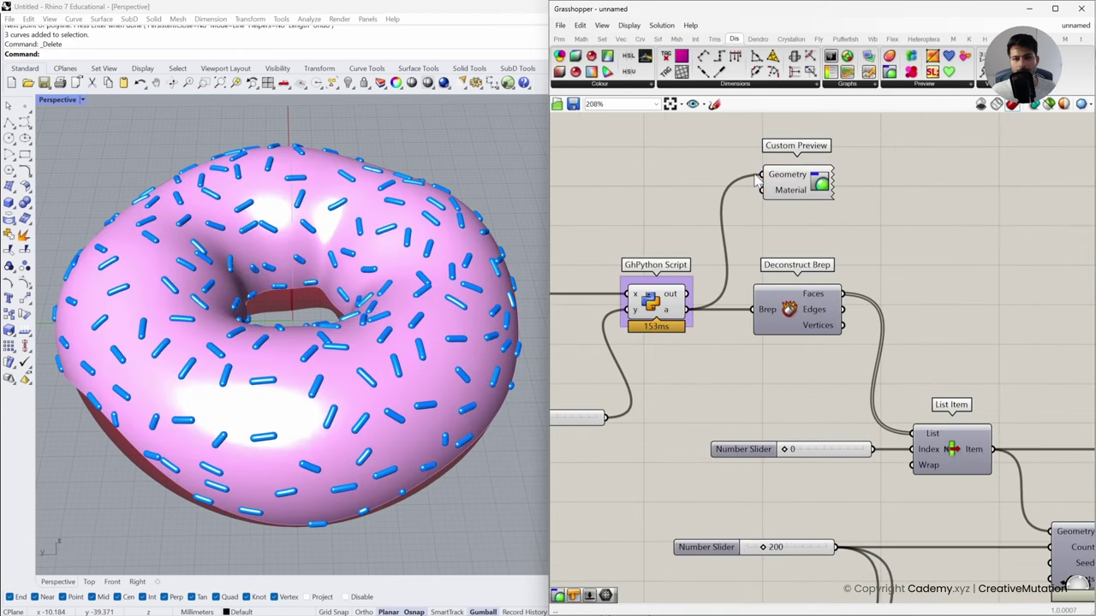
Turn off the preview of the GhPython Script component so the icing shows only through its Custom Preview
click(664, 308)
middle_click(663, 308)
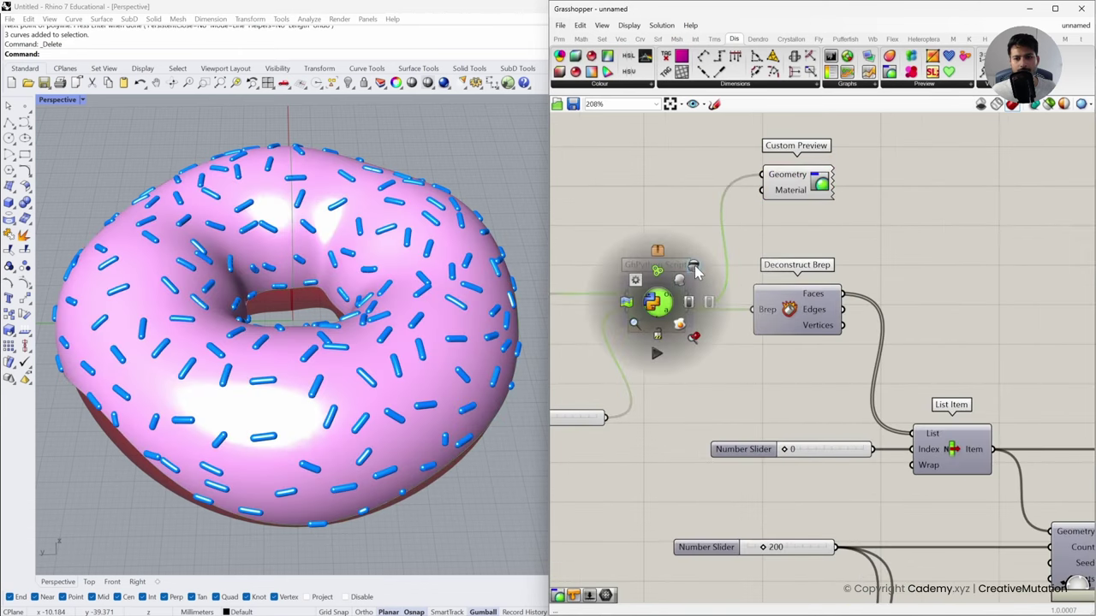
click(668, 220)
right_drag(666, 215, 712, 219)
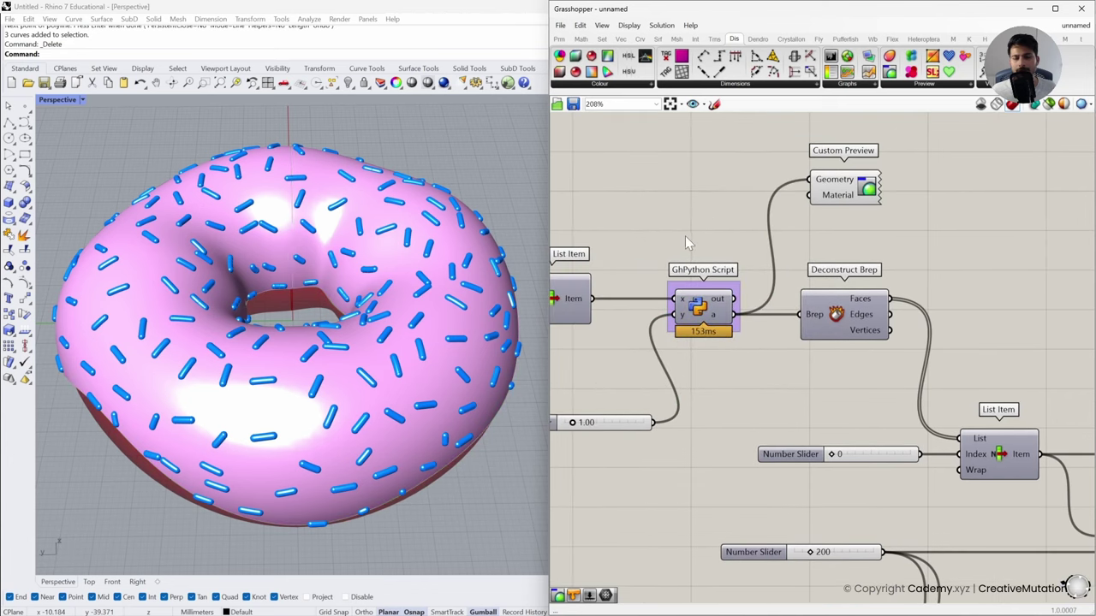
Add a Colour Swatch above the GhPython Script and connect it to the icing Custom Preview's Material input
click(559, 39)
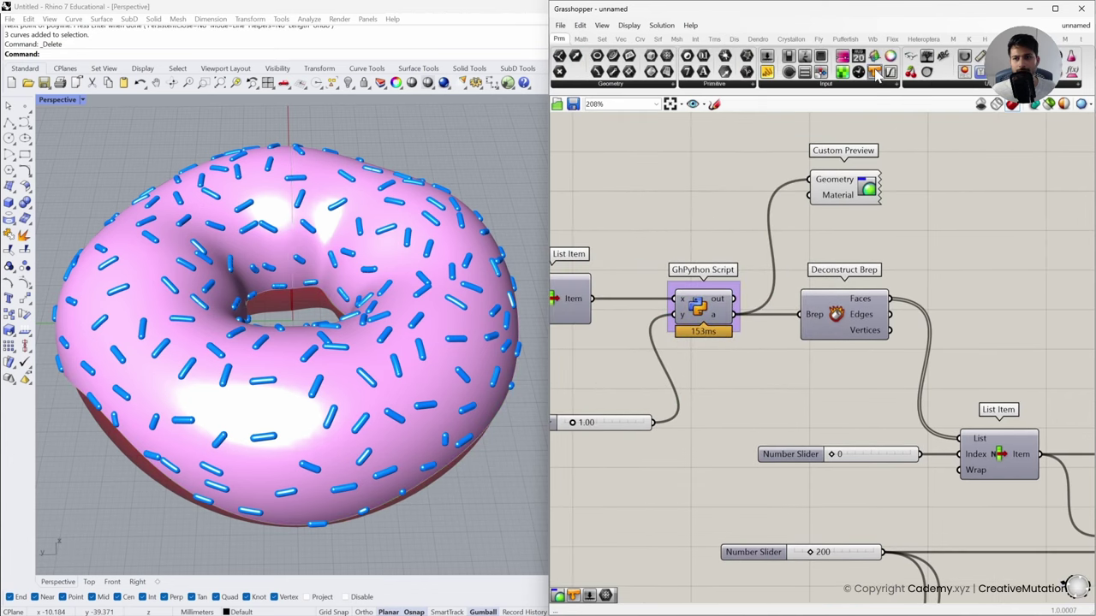
drag(878, 76, 735, 219)
drag(811, 196, 701, 199)
Set the icing's Colour Swatch to magenta pink with hue 319°, saturation 71 and value 85
click(738, 199)
drag(762, 254, 747, 235)
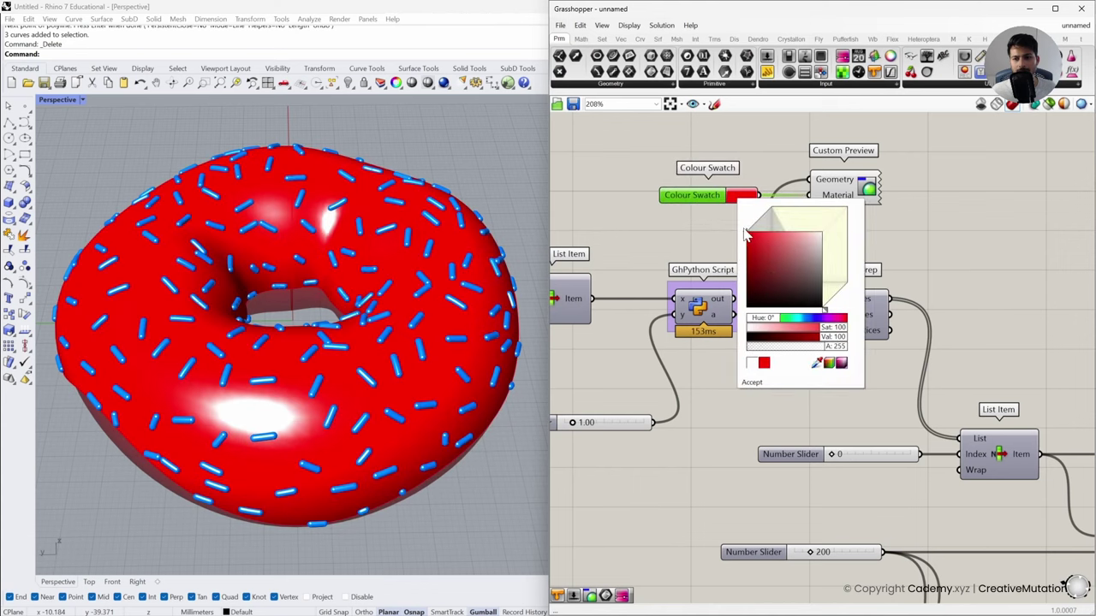
drag(762, 318, 826, 324)
drag(796, 248, 790, 218)
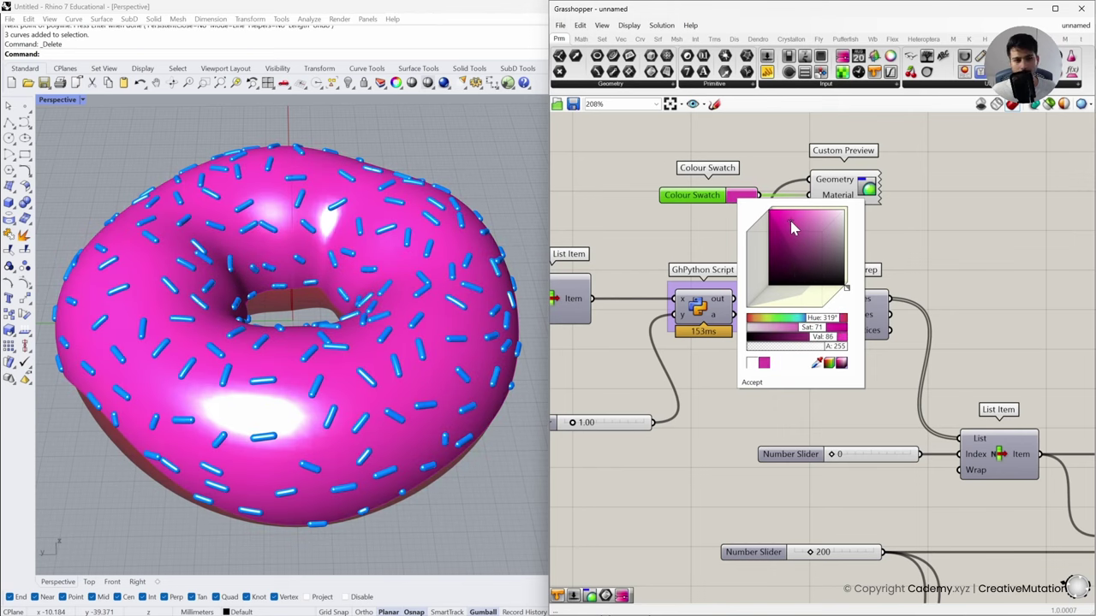
click(920, 237)
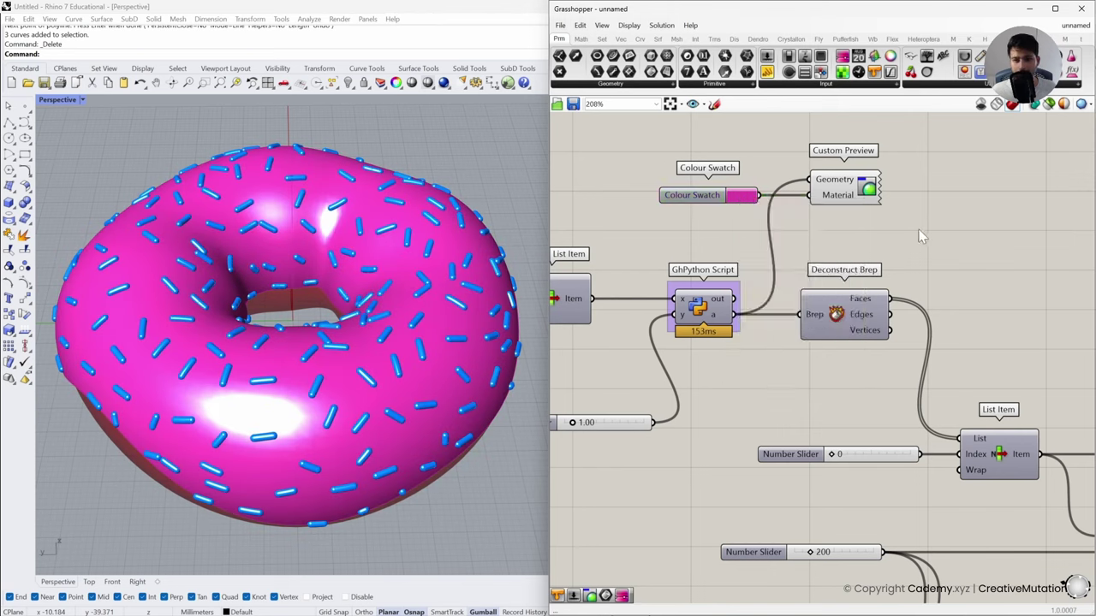
Add another Custom Preview component for the donut body
right_drag(759, 241, 857, 250)
scroll(866, 250, down, 2)
scroll(866, 250, up, 1)
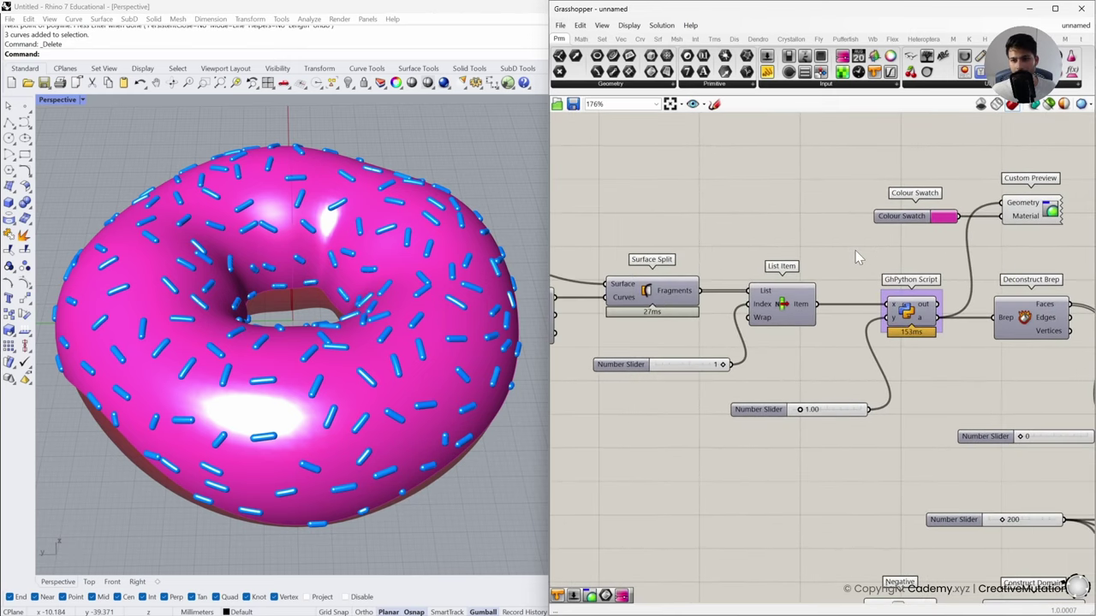
scroll(857, 257, down, 1)
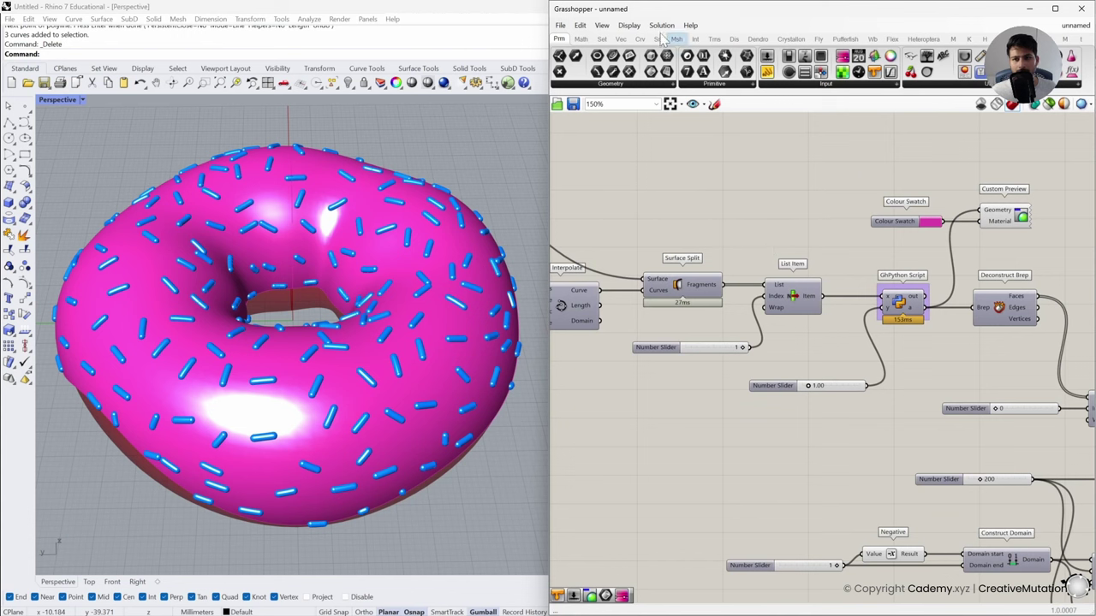
click(735, 41)
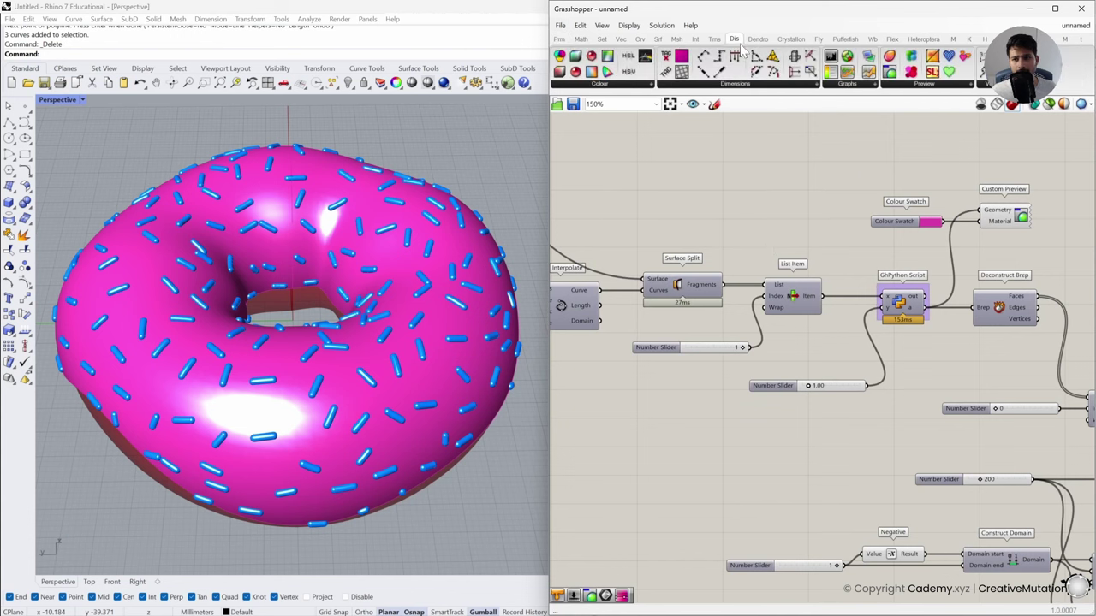
click(931, 84)
click(940, 120)
click(660, 204)
Move the new Custom Preview beside the Loft component and connect the Loft output to its Geometry input
right_drag(662, 205, 870, 227)
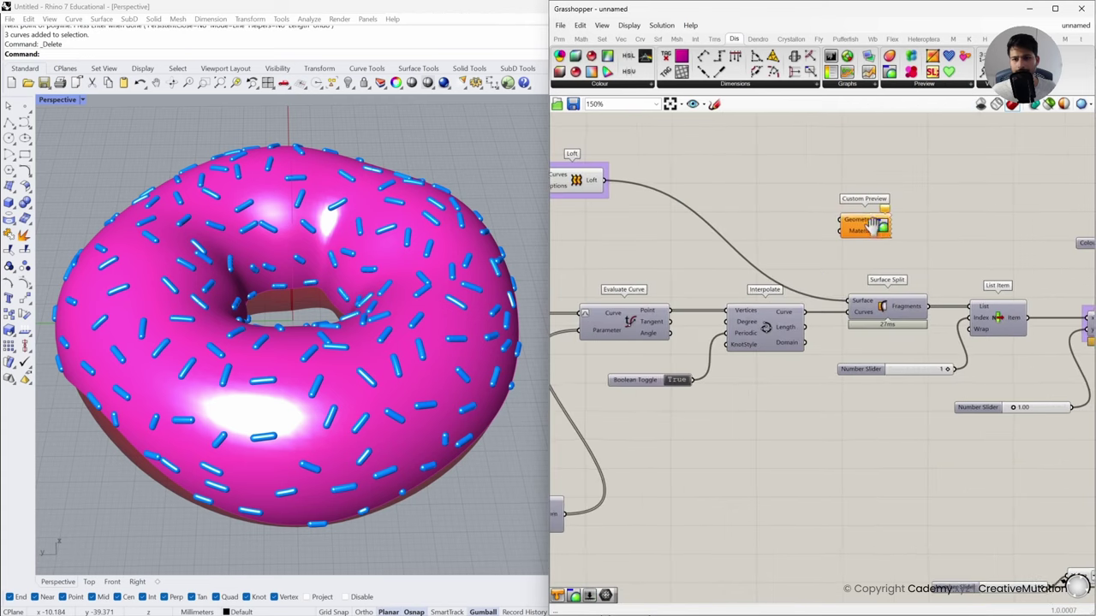
drag(885, 225, 728, 189)
right_drag(730, 190, 797, 205)
drag(676, 197, 800, 198)
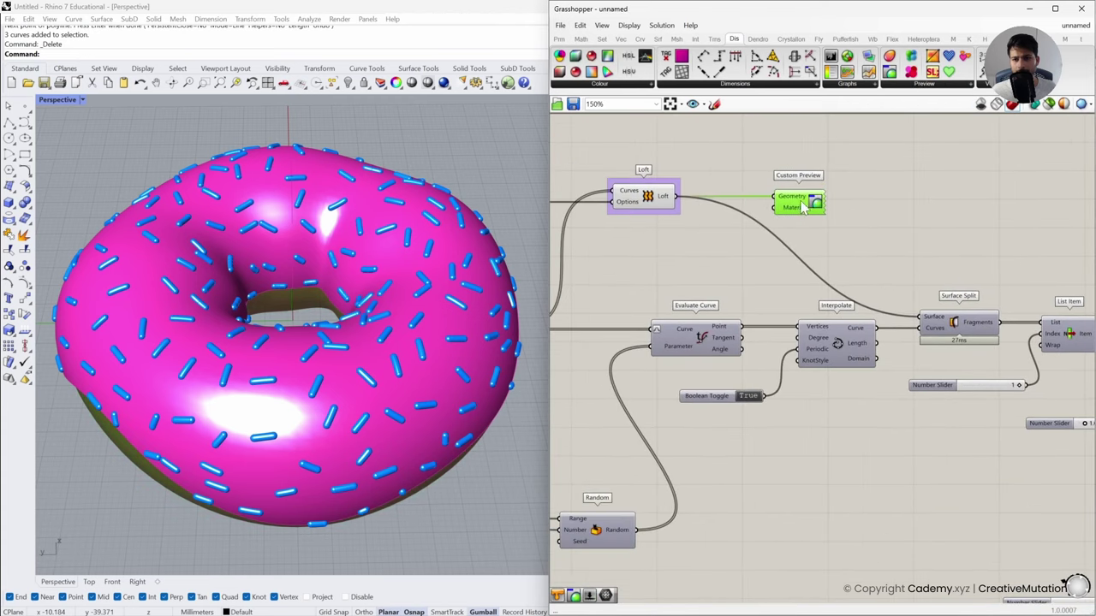
Turn off the preview of the Loft component so the donut body shows only through its Custom Preview
right_drag(363, 340, 372, 293)
drag(654, 259, 623, 195)
middle_click(657, 200)
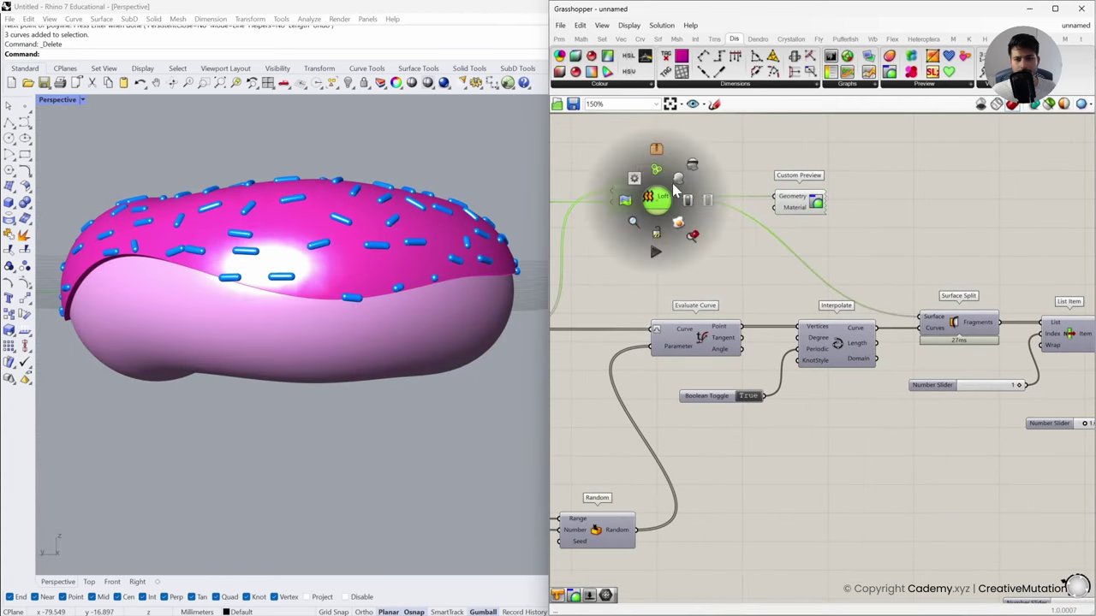
click(689, 164)
click(729, 167)
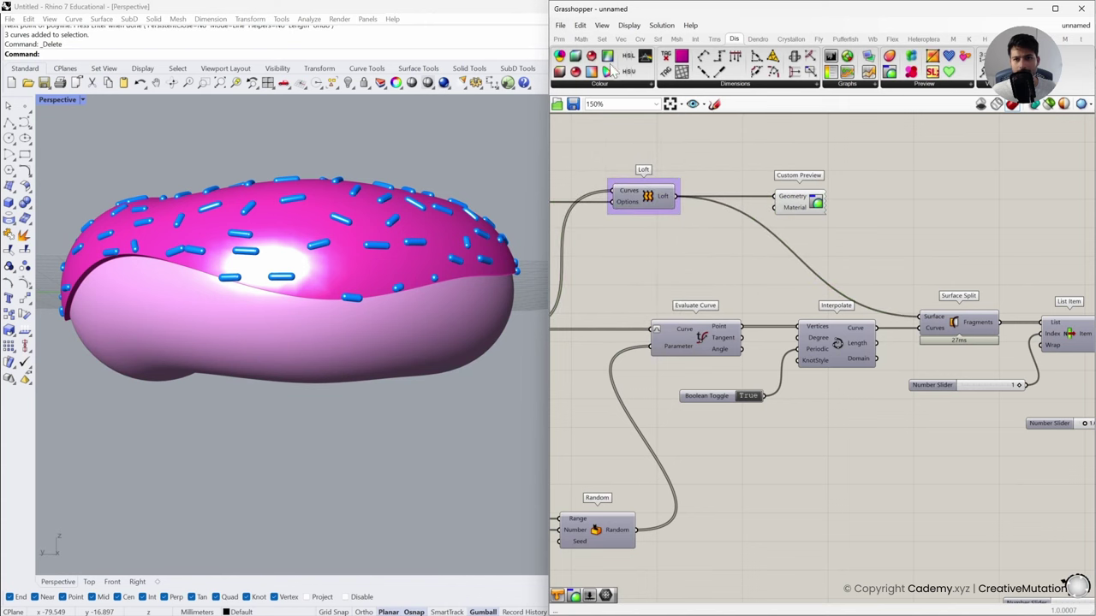
Add a Colour Swatch below the Loft component and connect it to the Material input of the Loft's Custom Preview
click(559, 39)
drag(874, 72, 774, 207)
click(729, 233)
scroll(756, 232, up, 2)
Set the donut body's Colour Swatch to an orange-brown with hue 25°
click(759, 232)
mouse_move(804, 313)
mouse_down()
mouse_move(781, 272)
mouse_move(816, 302)
mouse_up()
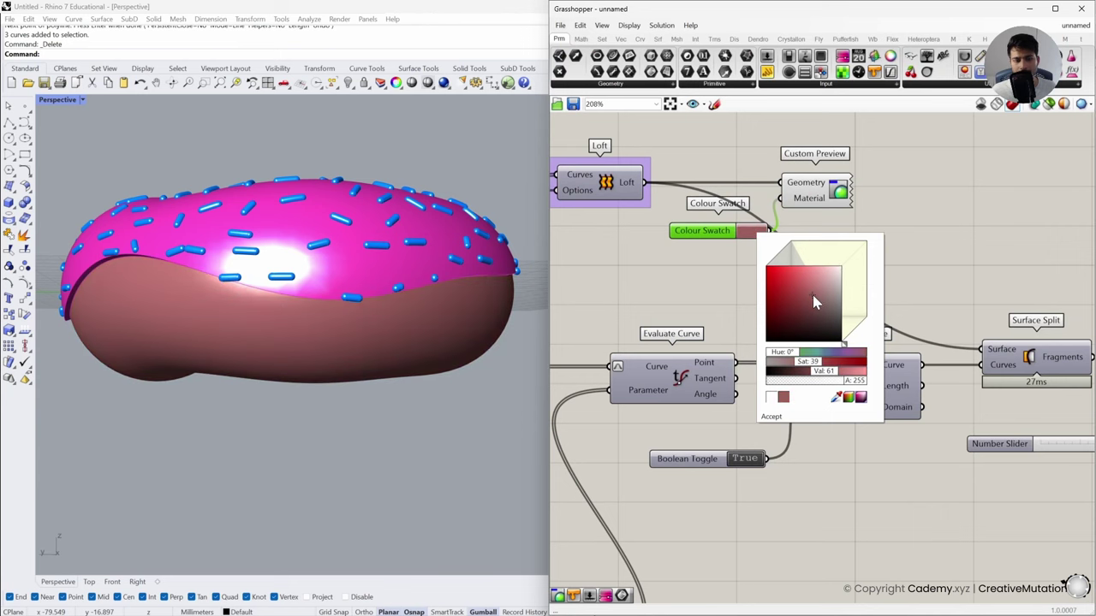
drag(790, 354, 797, 359)
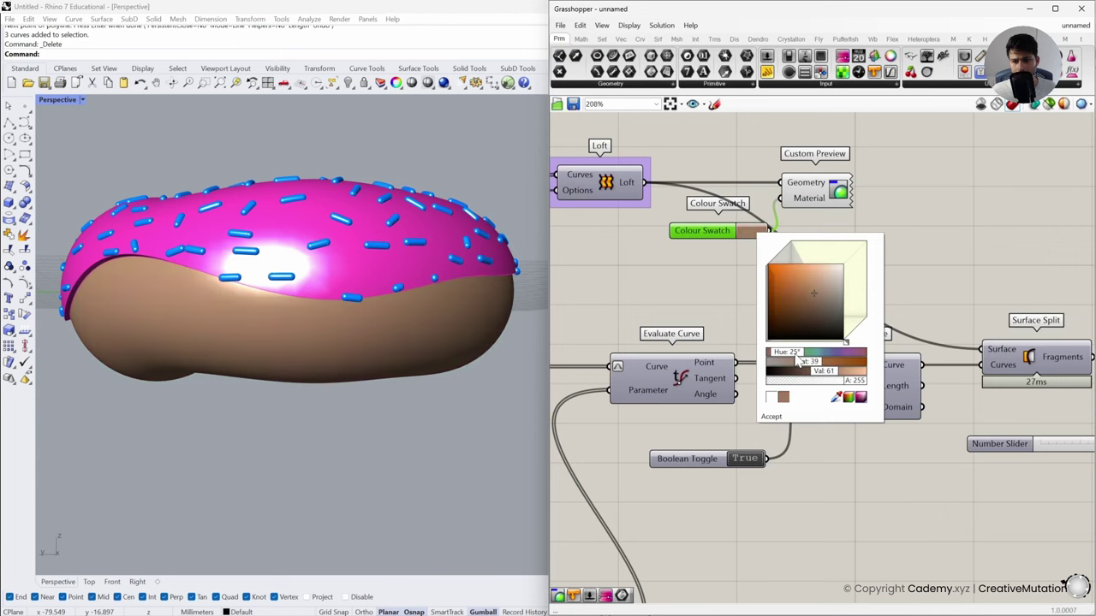
mouse_move(793, 301)
mouse_down()
mouse_move(789, 313)
mouse_move(794, 295)
mouse_up()
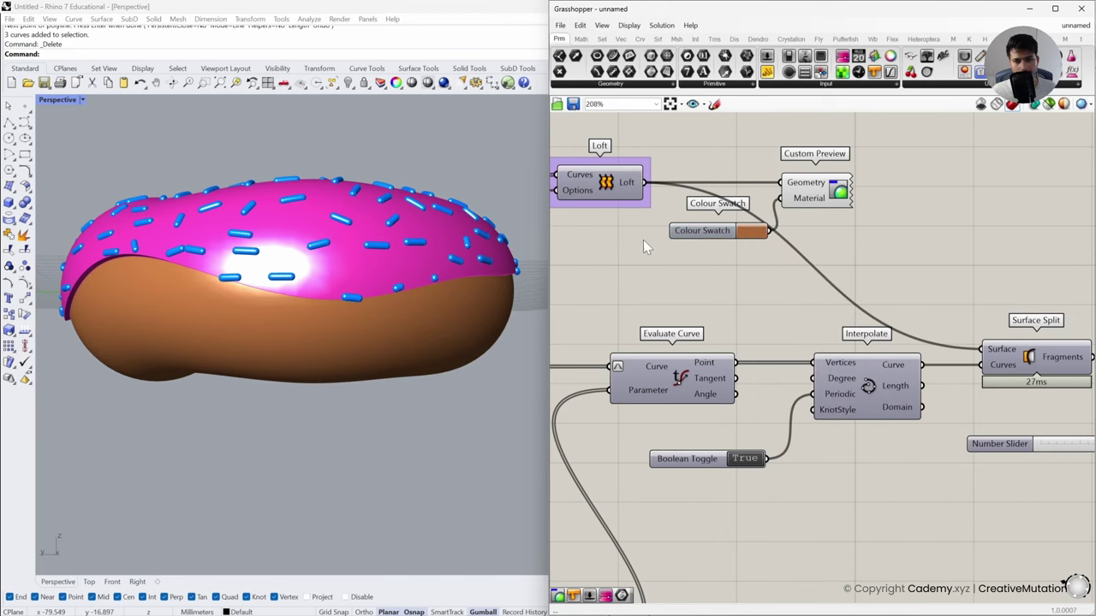
Examine the coloured donut from several angles and review the definition from its input sliders to the custom previews
right_drag(445, 296, 405, 381)
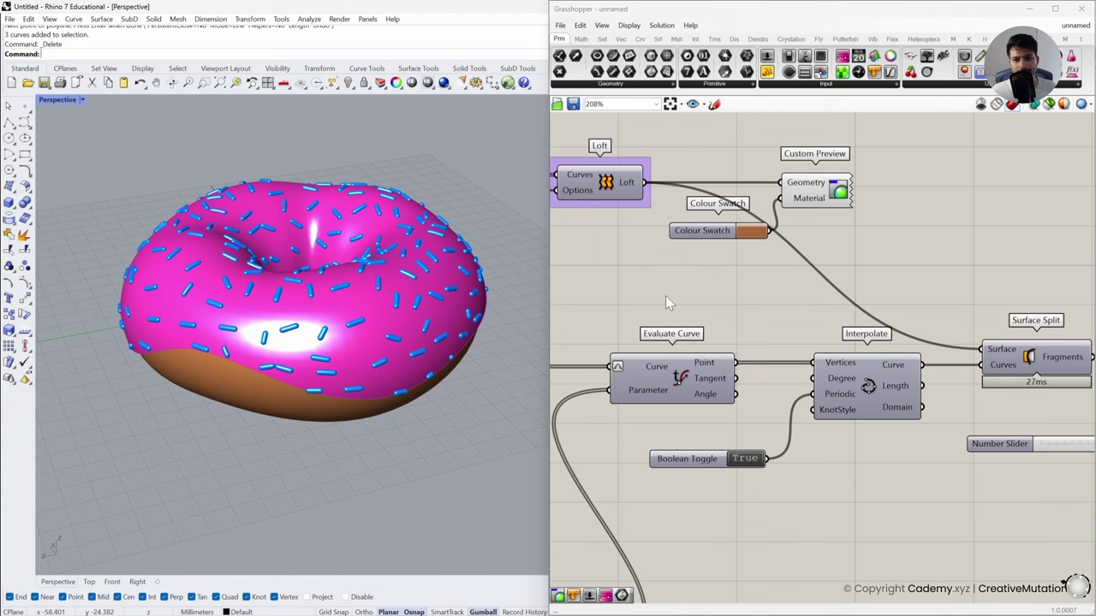
right_drag(412, 298, 315, 284)
scroll(318, 322, up, 2)
scroll(913, 325, down, 4)
right_drag(707, 375, 916, 340)
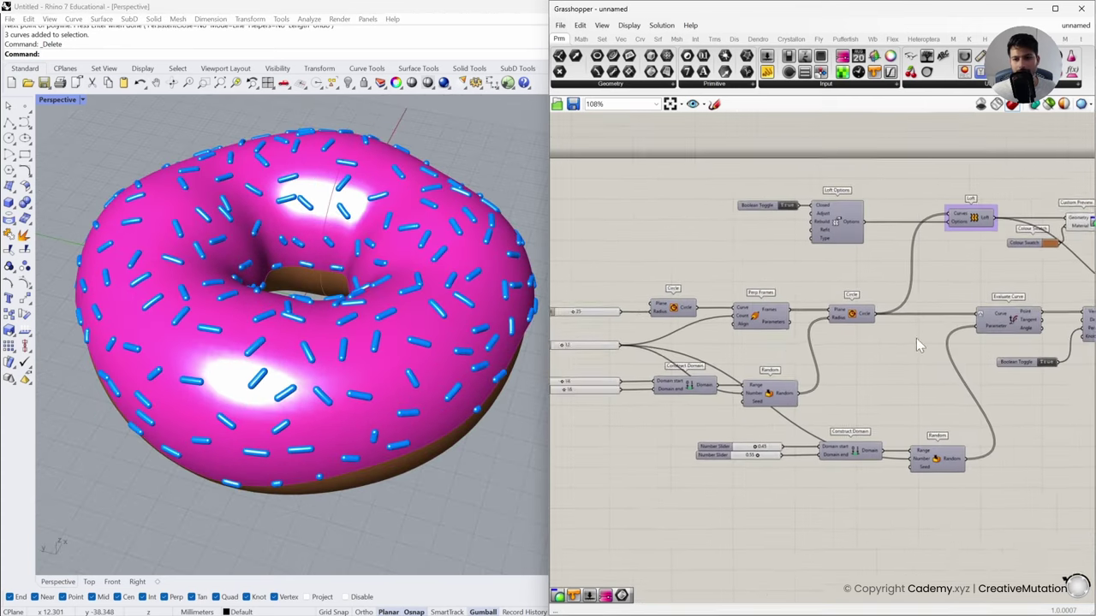
right_drag(636, 358, 765, 350)
scroll(766, 345, up, 3)
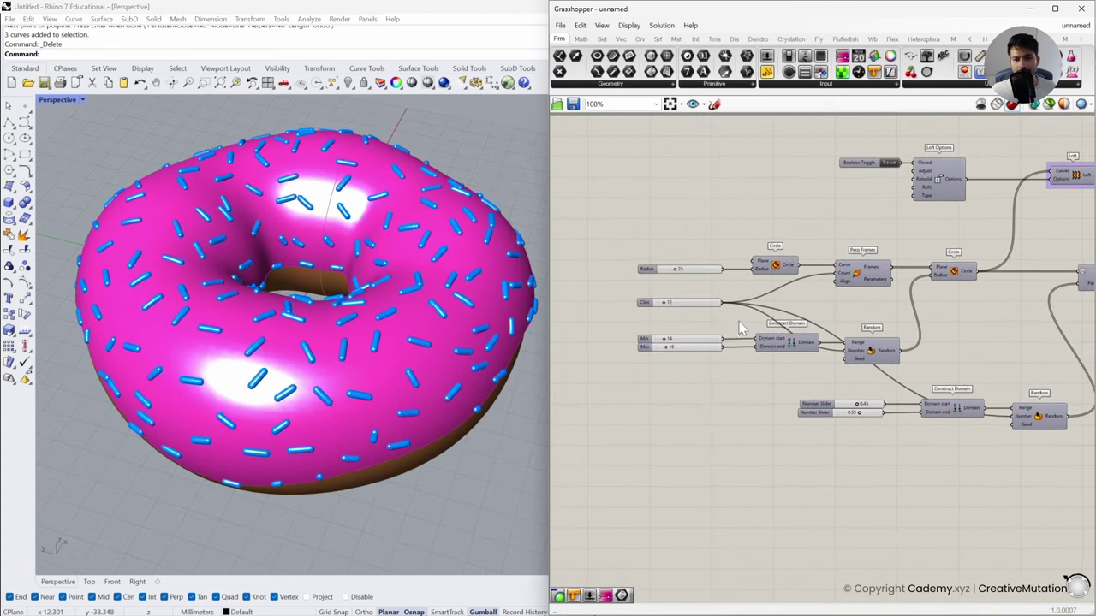
scroll(695, 321, up, 2)
right_drag(427, 322, 379, 321)
scroll(273, 281, down, 4)
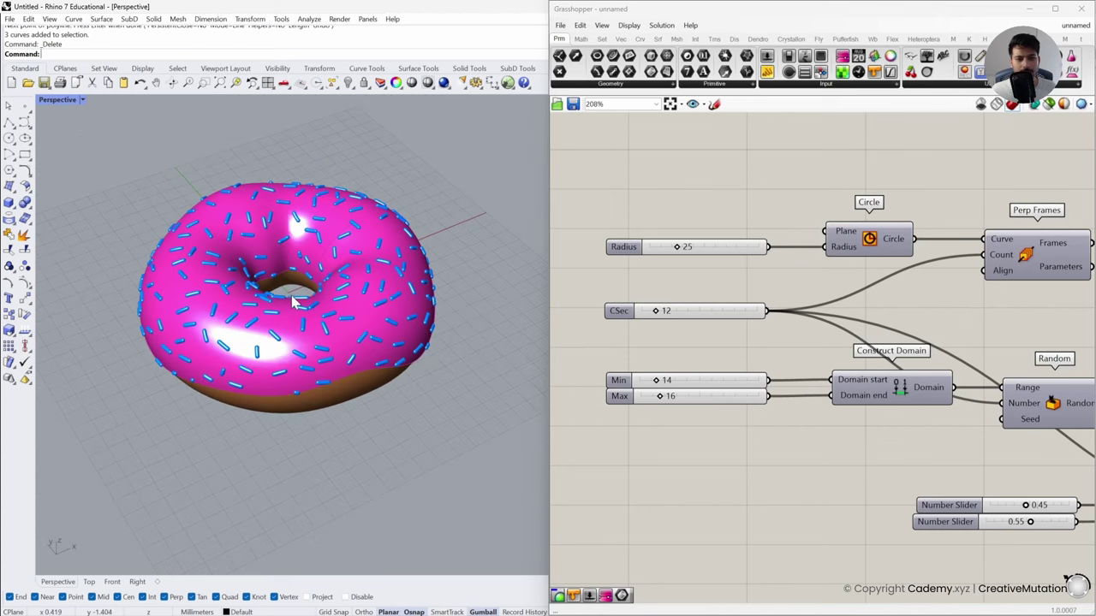
scroll(291, 302, up, 2)
right_drag(292, 301, 287, 314)
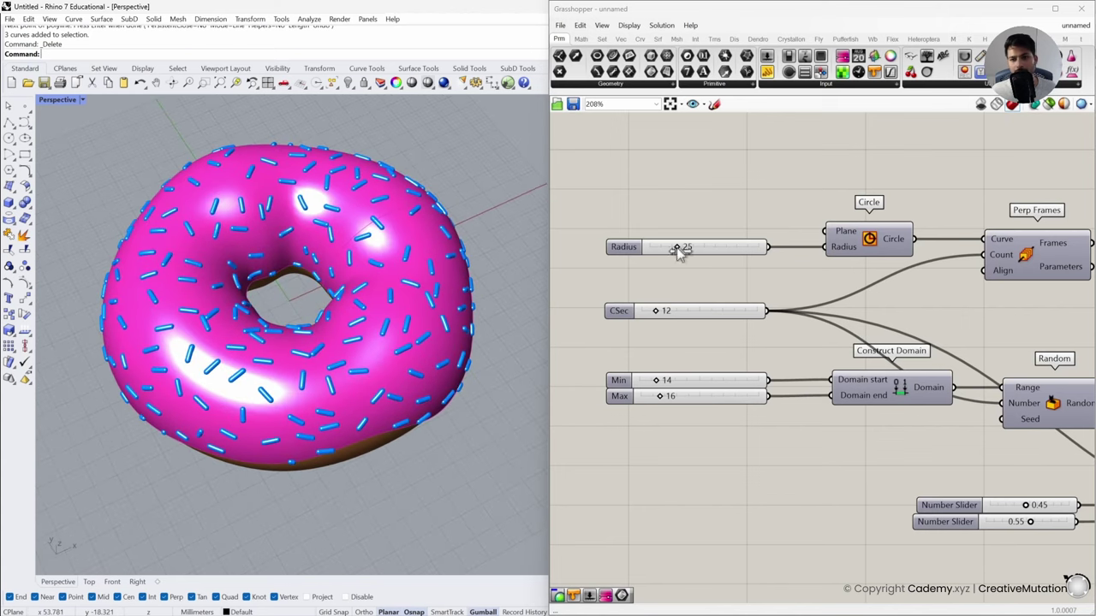
scroll(804, 277, down, 3)
right_drag(873, 281, 599, 287)
scroll(914, 332, down, 2)
right_drag(908, 335, 737, 357)
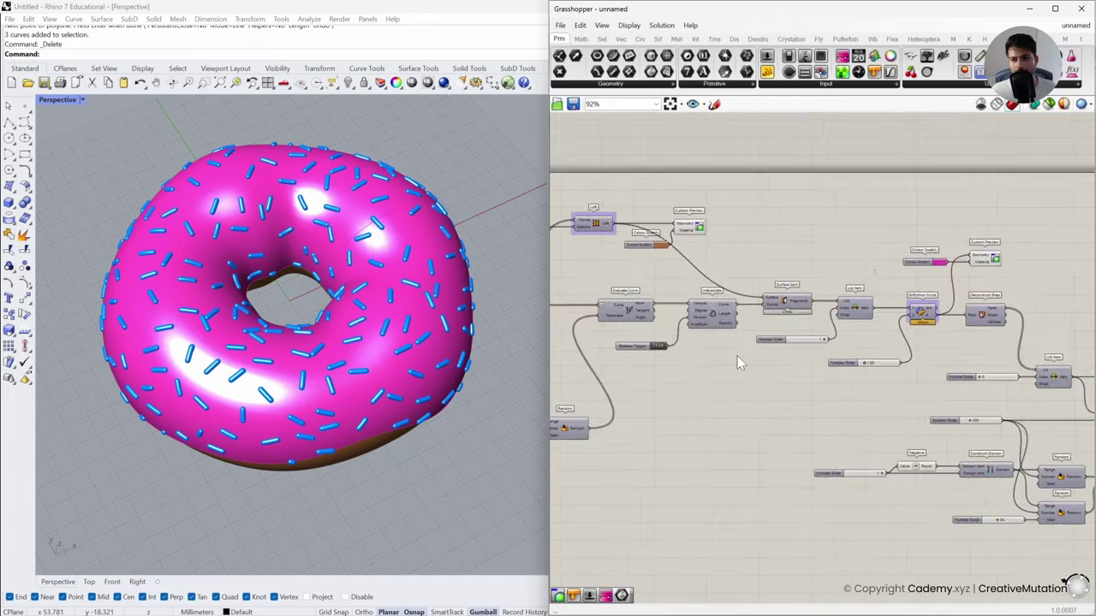
Set the Radius slider of the base circle to 30
scroll(737, 356, up, 5)
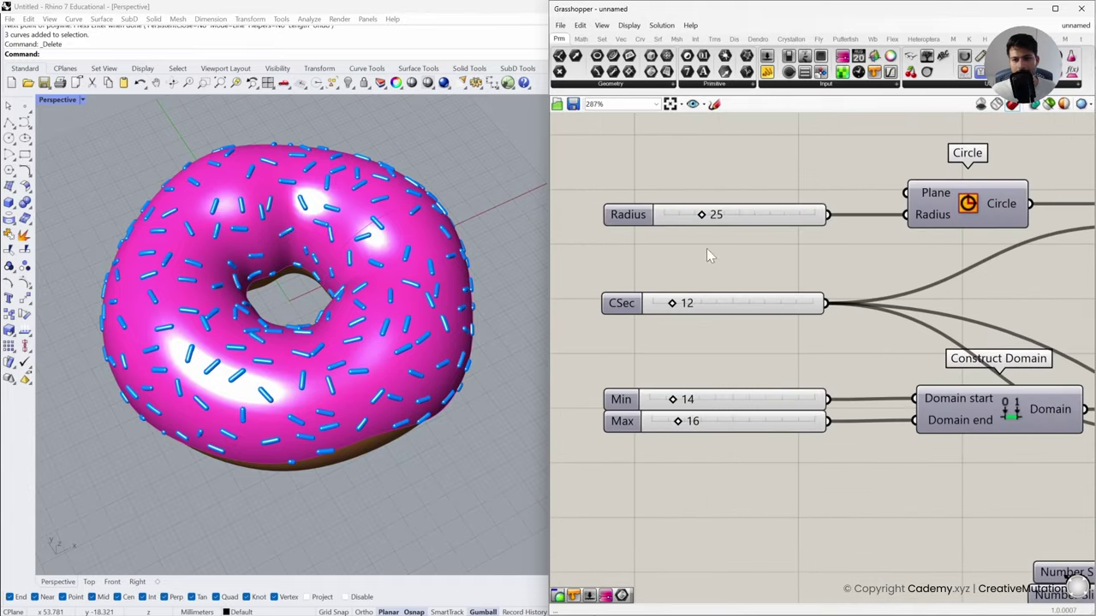
double_click(704, 218)
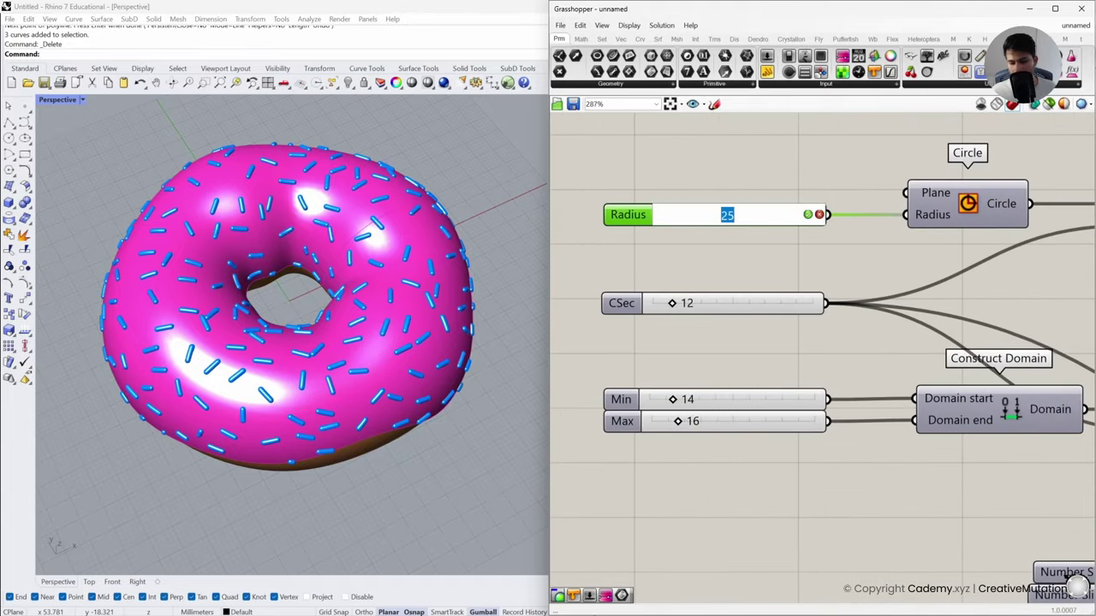
key(Return)
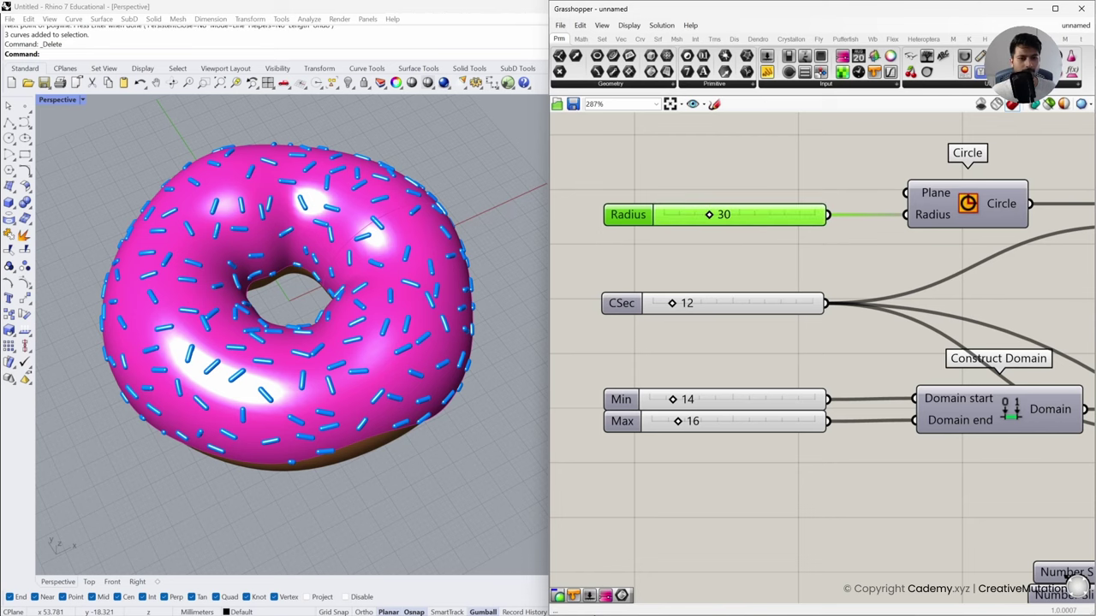
Set the Radius slider of the base circle to 20 and examine the donut's centre hole
right_drag(399, 331, 372, 303)
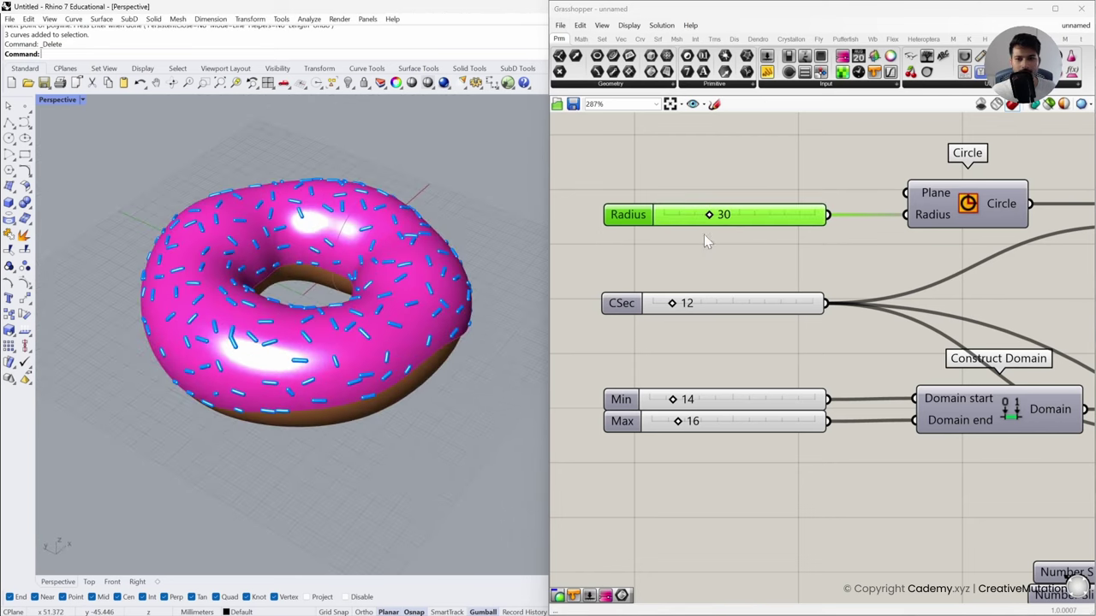
double_click(727, 215)
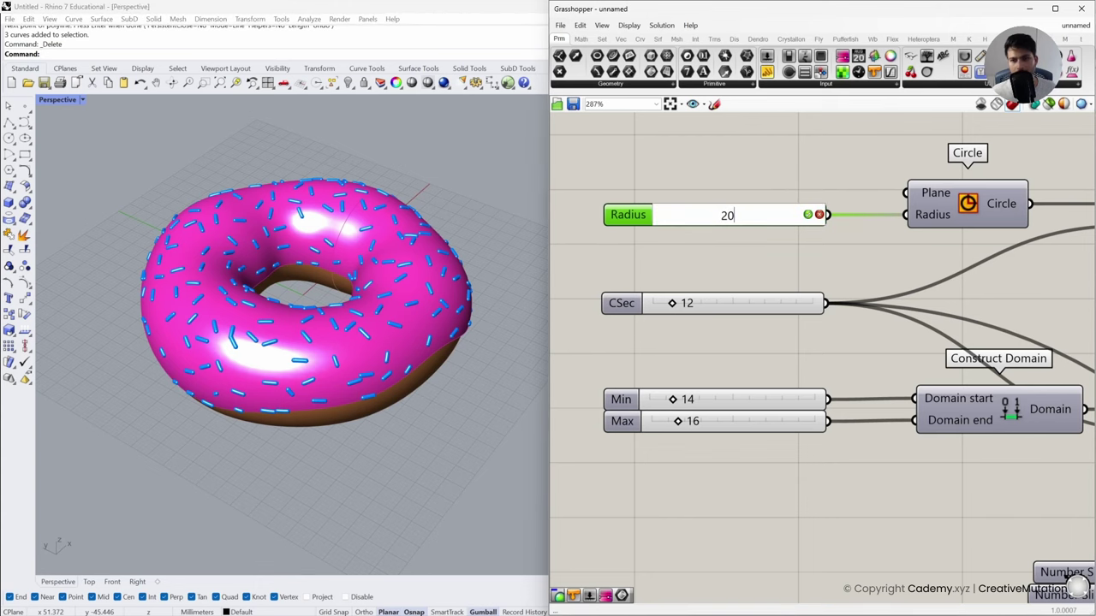
key(Return)
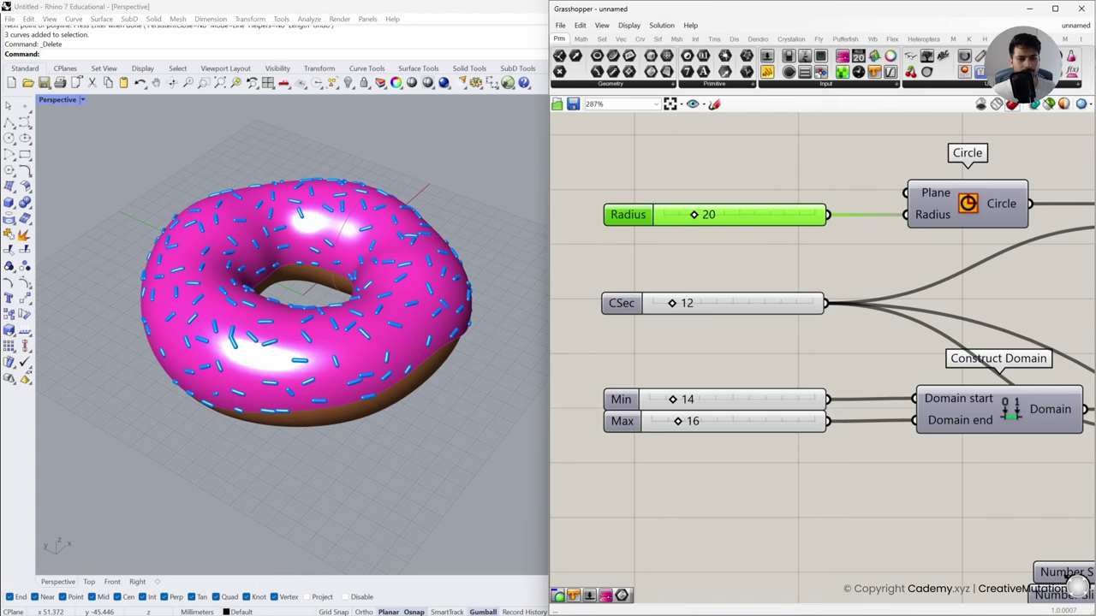
right_drag(319, 263, 304, 315)
scroll(306, 320, up, 6)
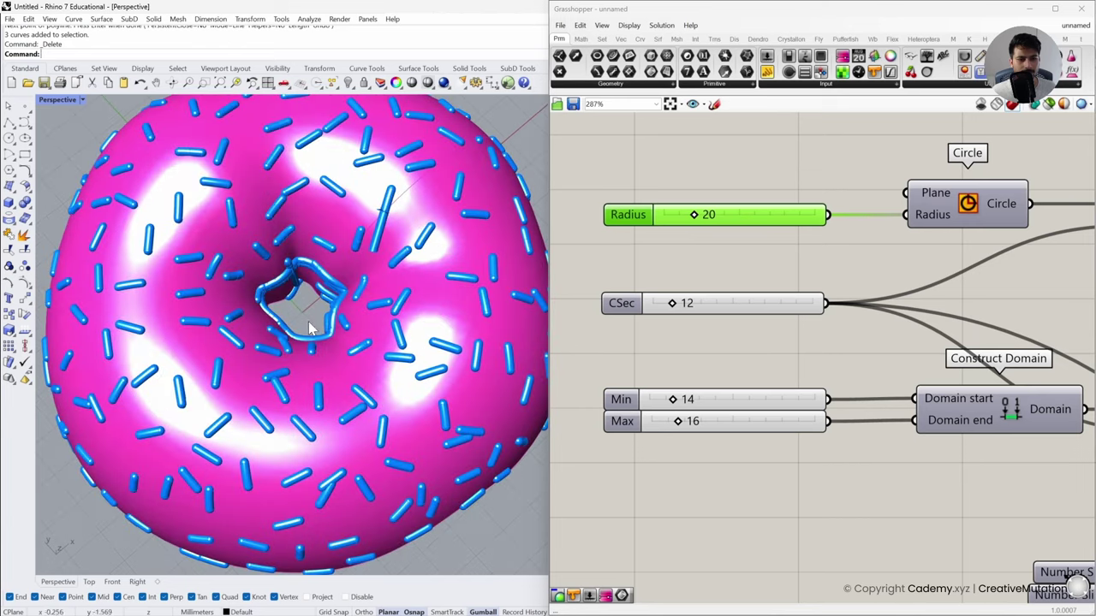
Set the Radius slider of the base circle to 25 after examining the donut from a lower angle
double_click(756, 223)
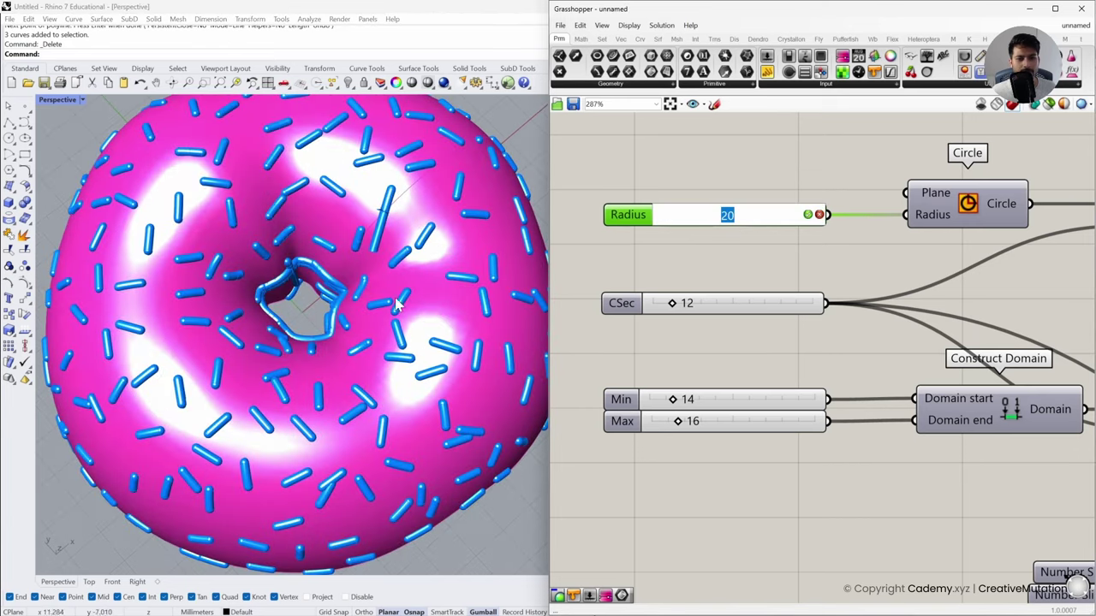
right_drag(364, 249, 325, 289)
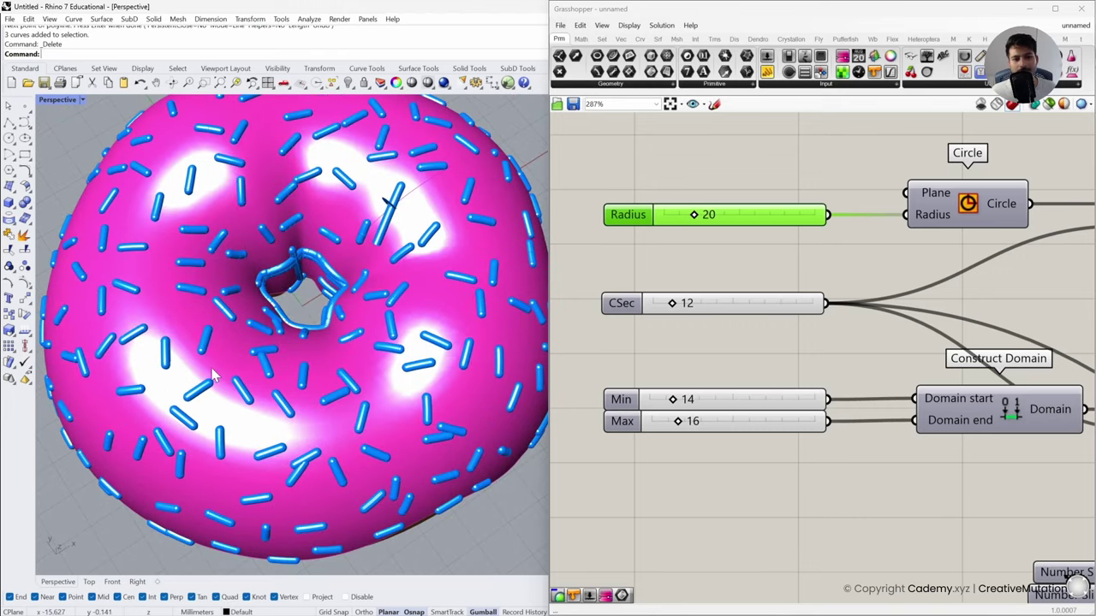
right_drag(214, 377, 286, 408)
scroll(285, 409, down, 2)
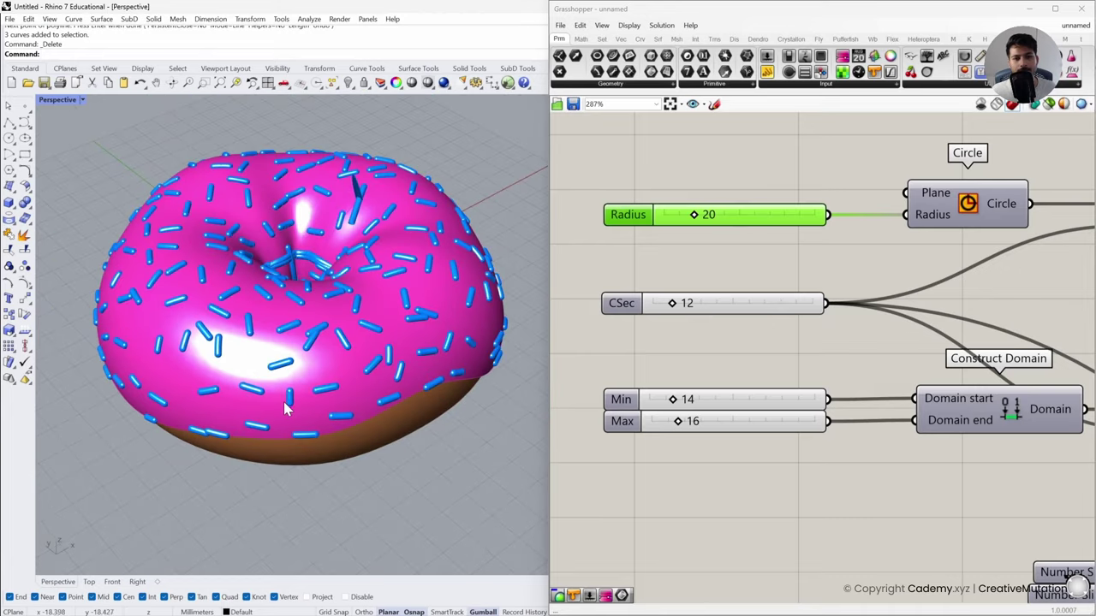
double_click(759, 218)
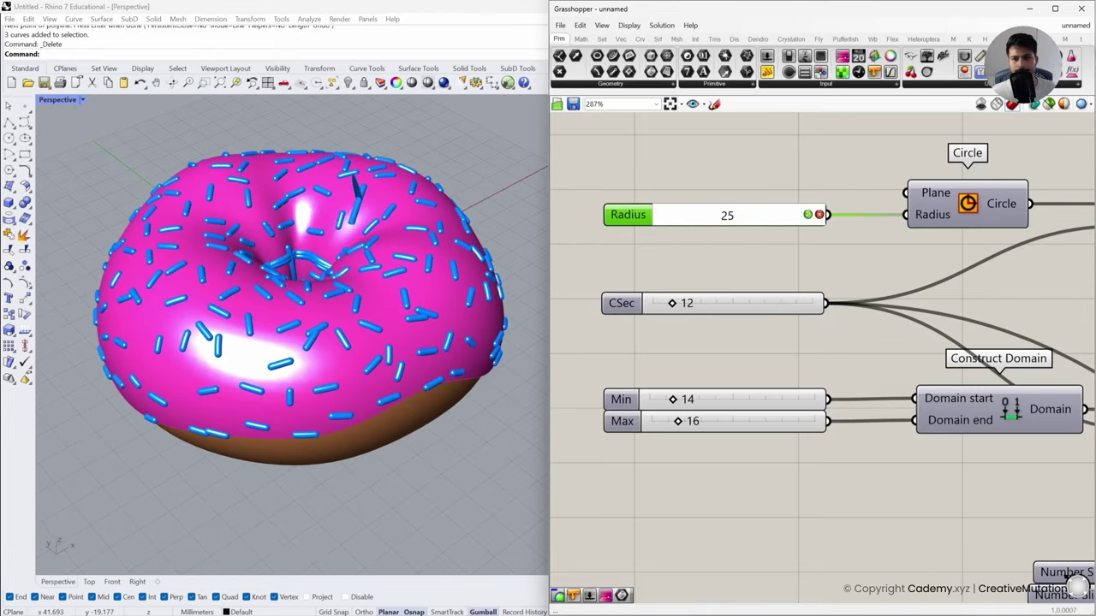
key(Return)
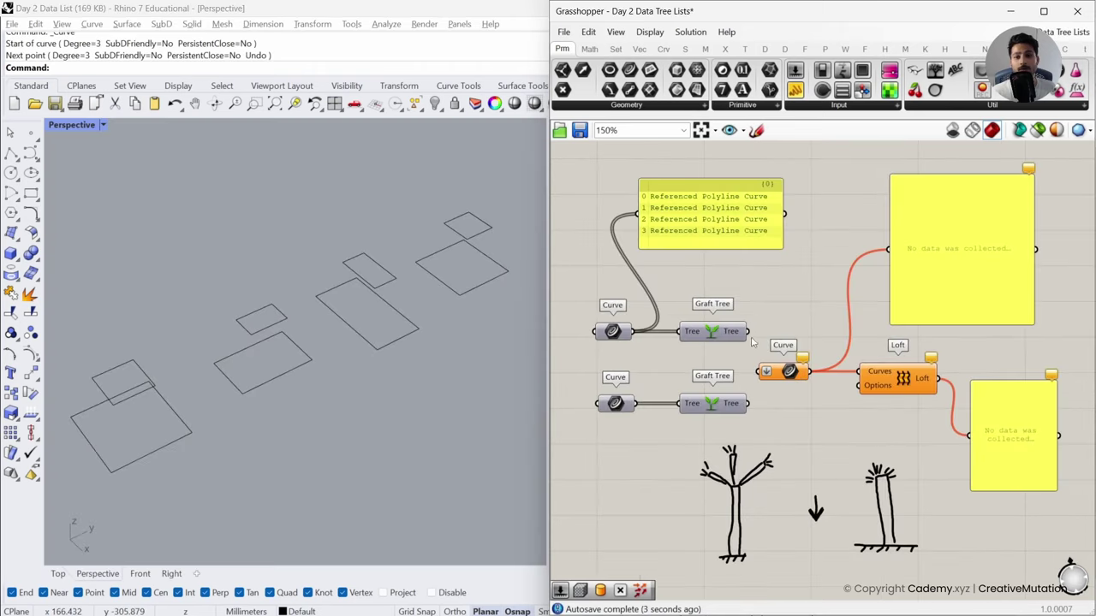
drag(749, 332, 765, 372)
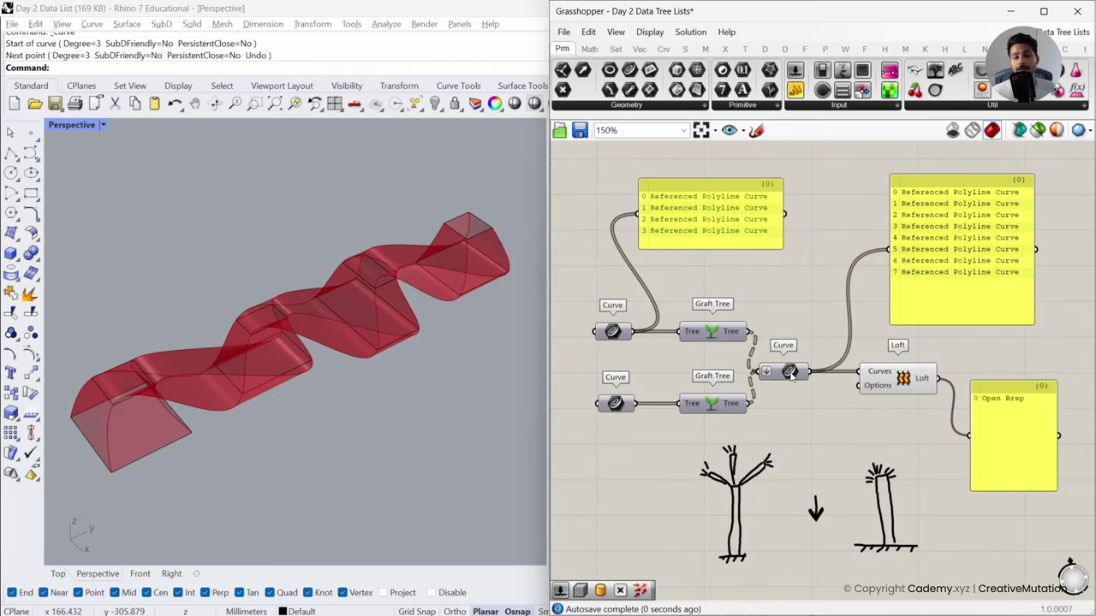
right_click(788, 370)
click(898, 460)
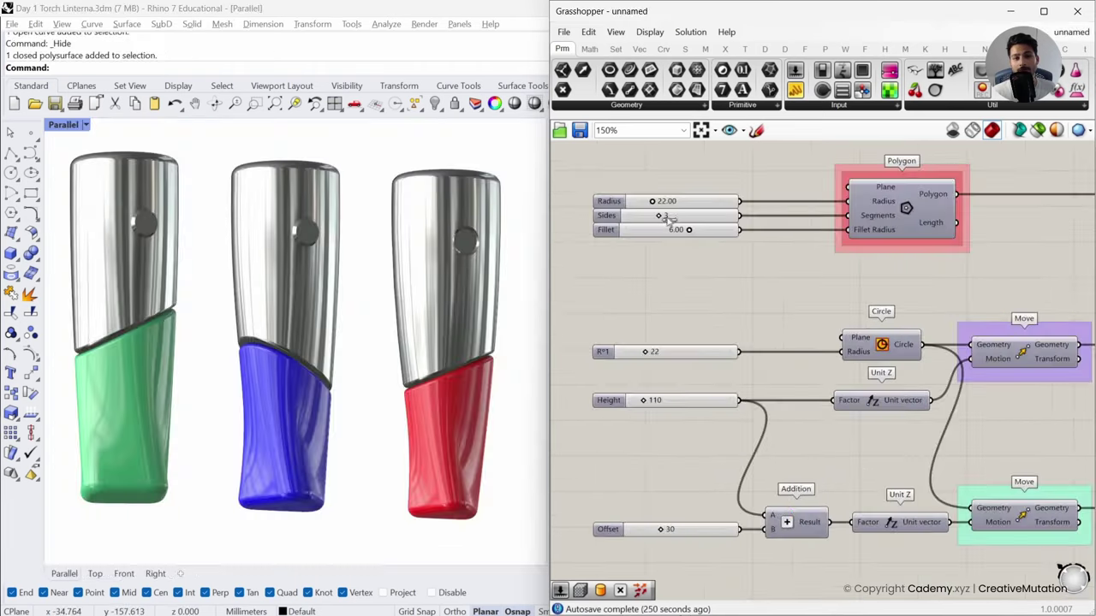
Set the Polygon's Sides slider to 9 and increase its Radius to reshape the torch handle
mouse_move(665, 215)
mouse_down()
mouse_move(720, 215)
mouse_move(681, 202)
mouse_up()
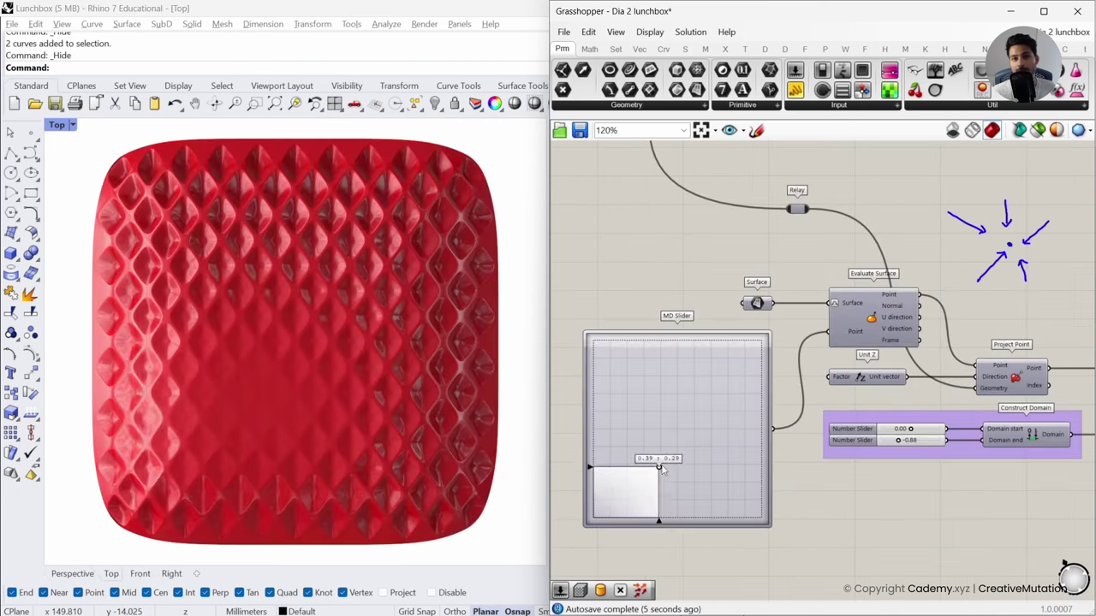
drag(675, 447, 709, 377)
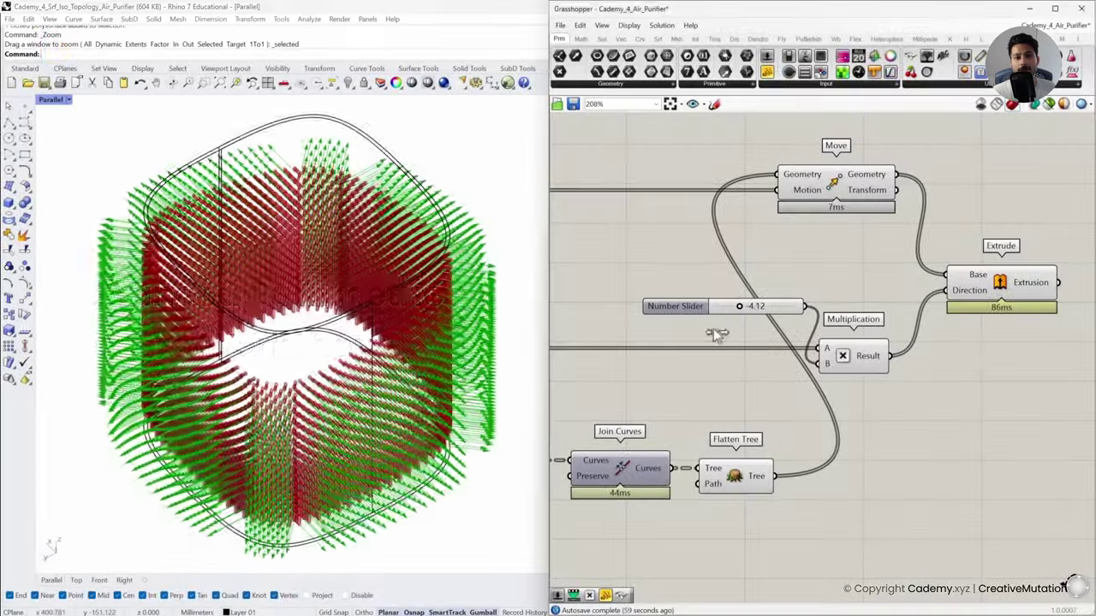
right_drag(360, 385, 492, 243)
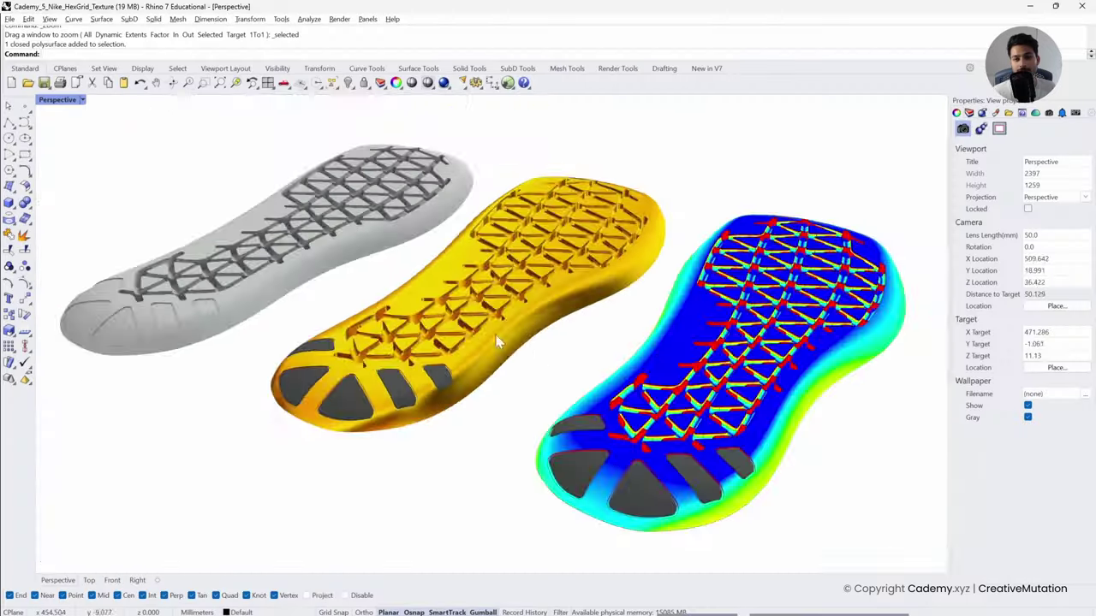
scroll(502, 337, up, 5)
right_drag(499, 318, 582, 289)
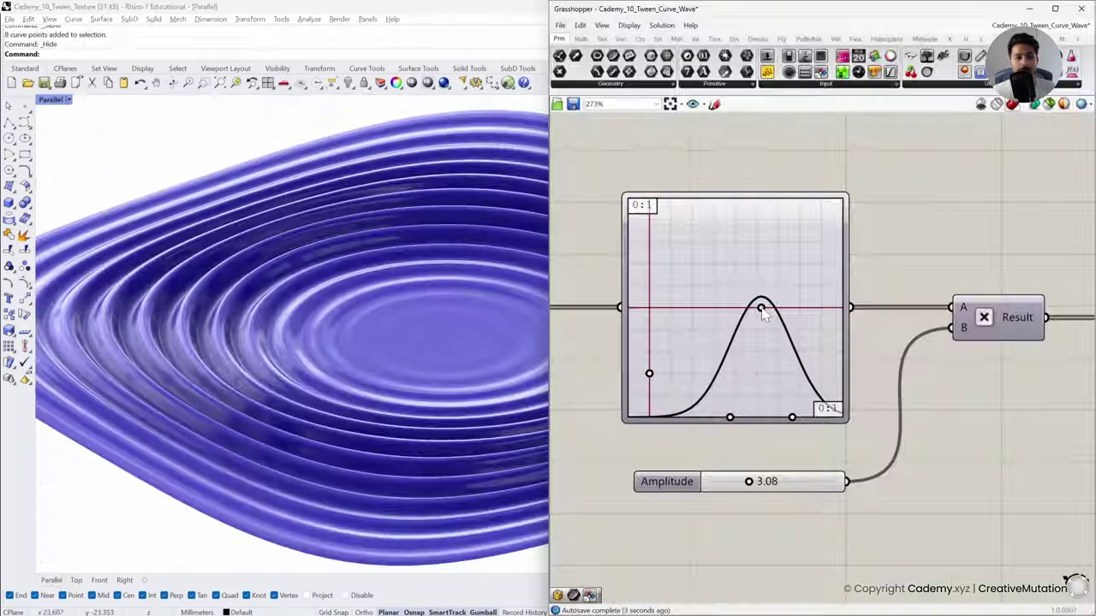
Reshape the graph mapper's bell curve into a narrower, taller peak and adjust the wave's Amplitude slider
mouse_move(727, 418)
mouse_down()
mouse_move(707, 418)
mouse_move(729, 419)
mouse_up()
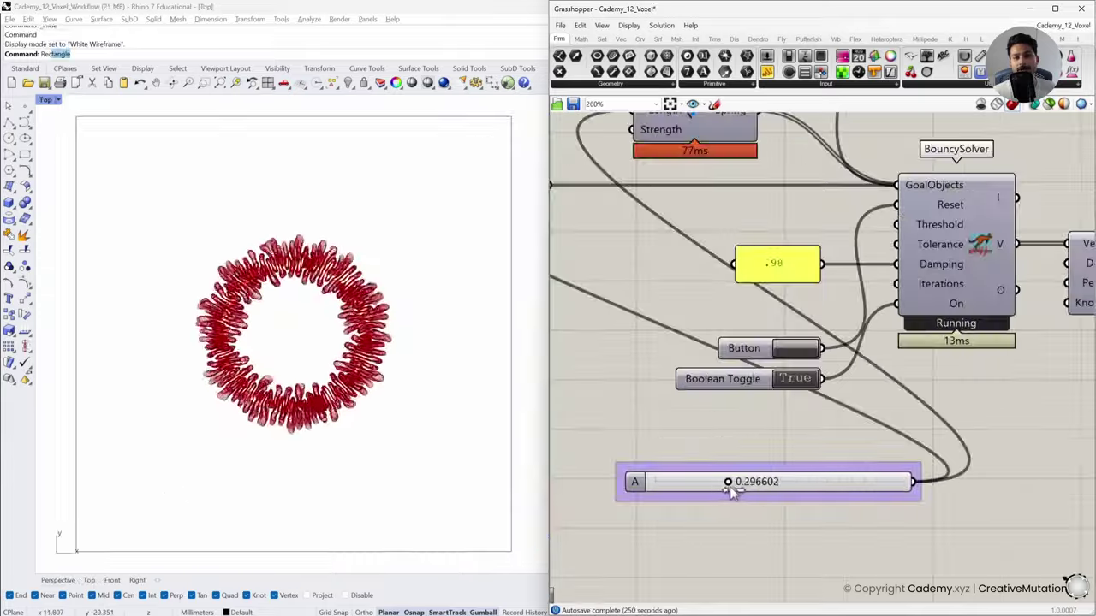
drag(733, 486, 897, 485)
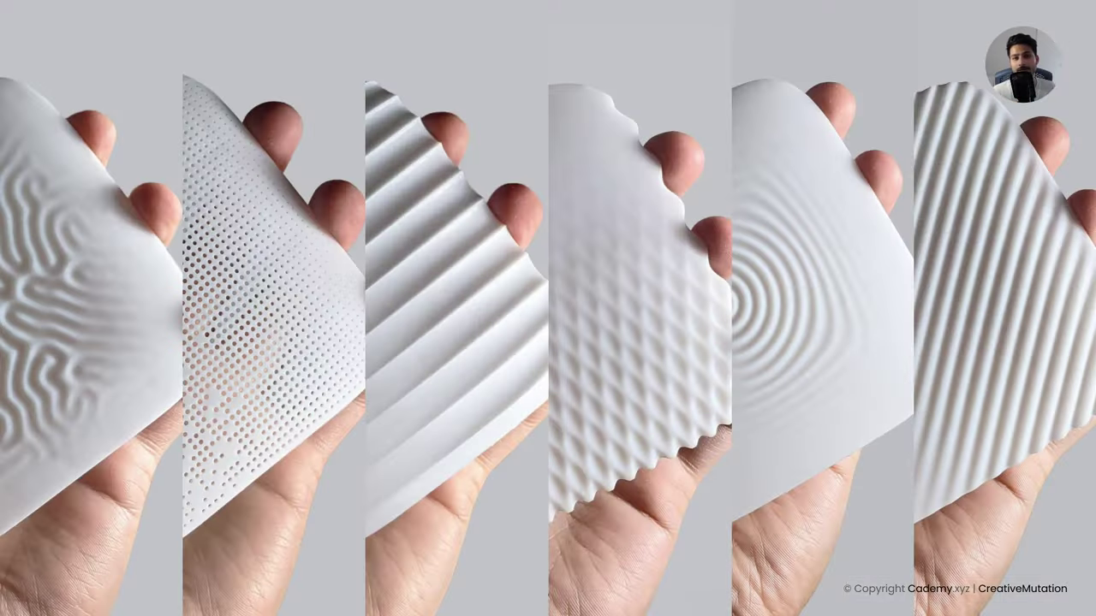